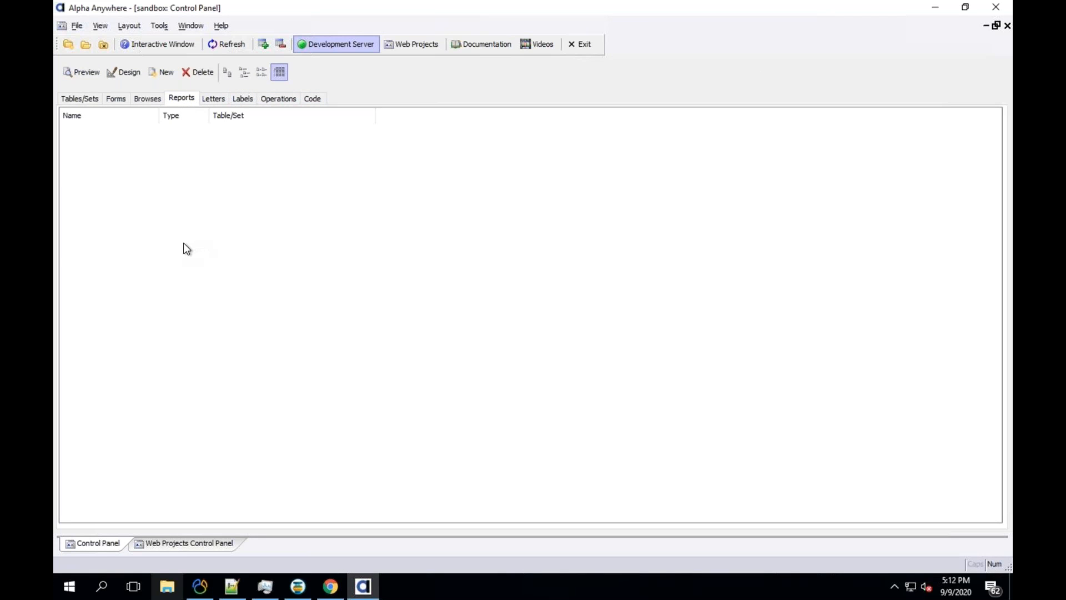
Start creating a new project report in the Web Projects Control Panel
mouse_move(200, 584)
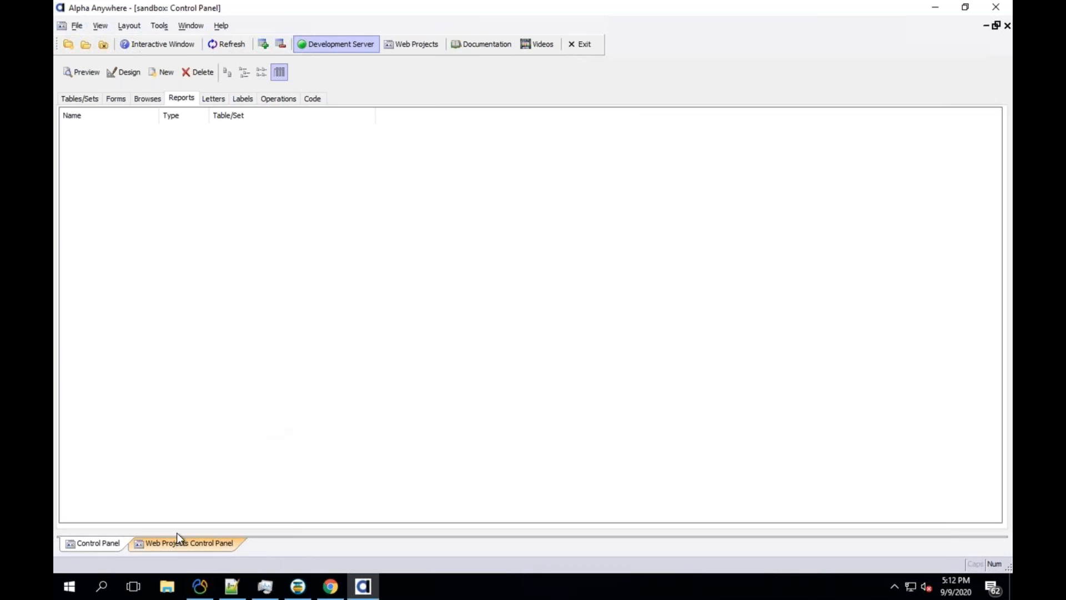
left_click(177, 539)
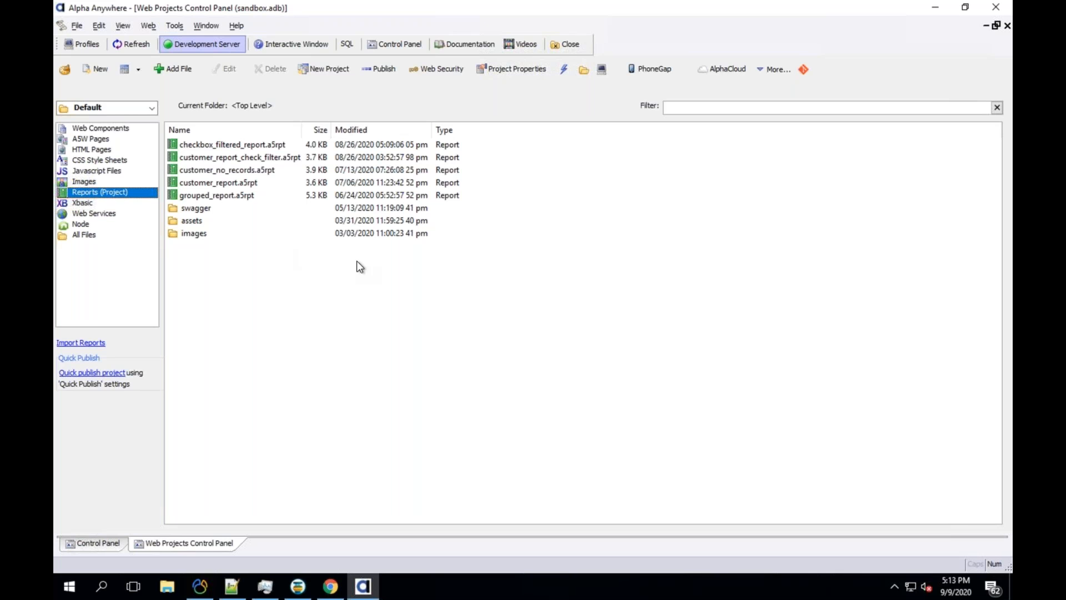
left_click(92, 68)
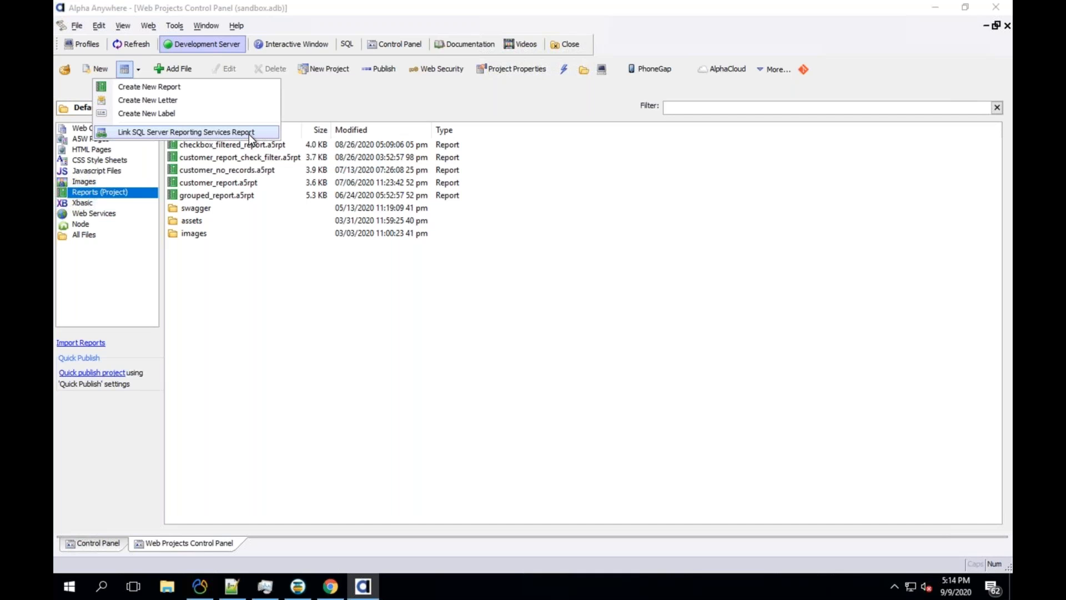
left_click(162, 89)
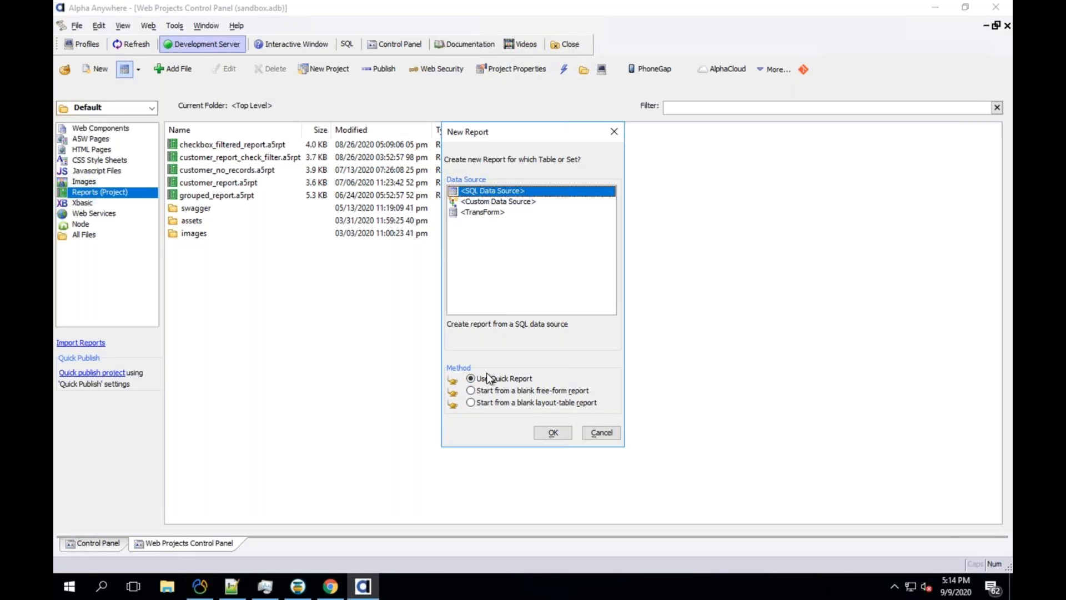
Choose the SQL Data Source for the new report, keeping the Quick Report method
left_click(536, 200)
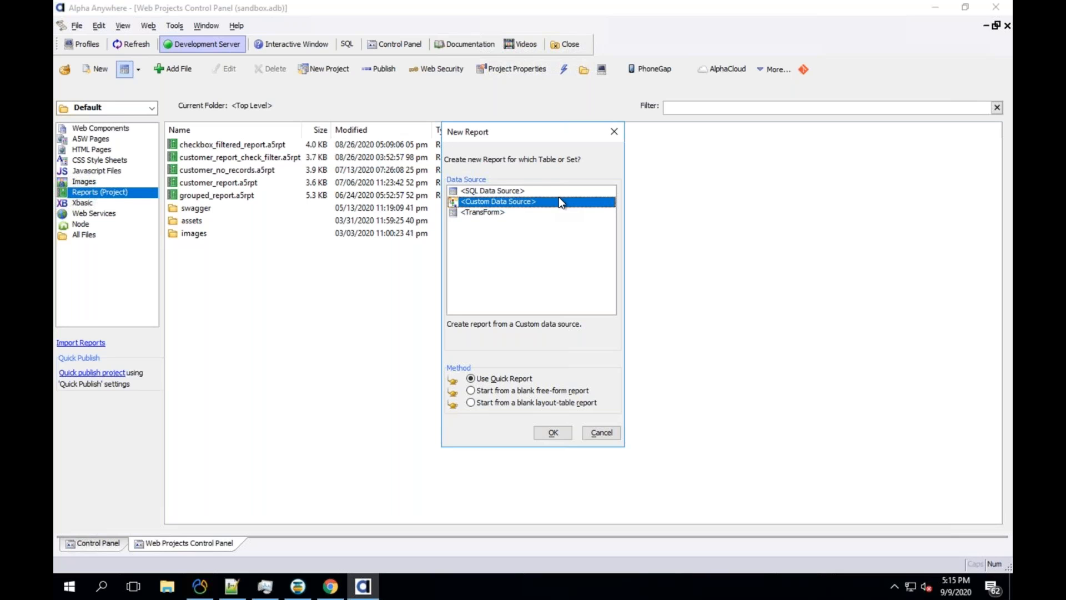
left_click(517, 191)
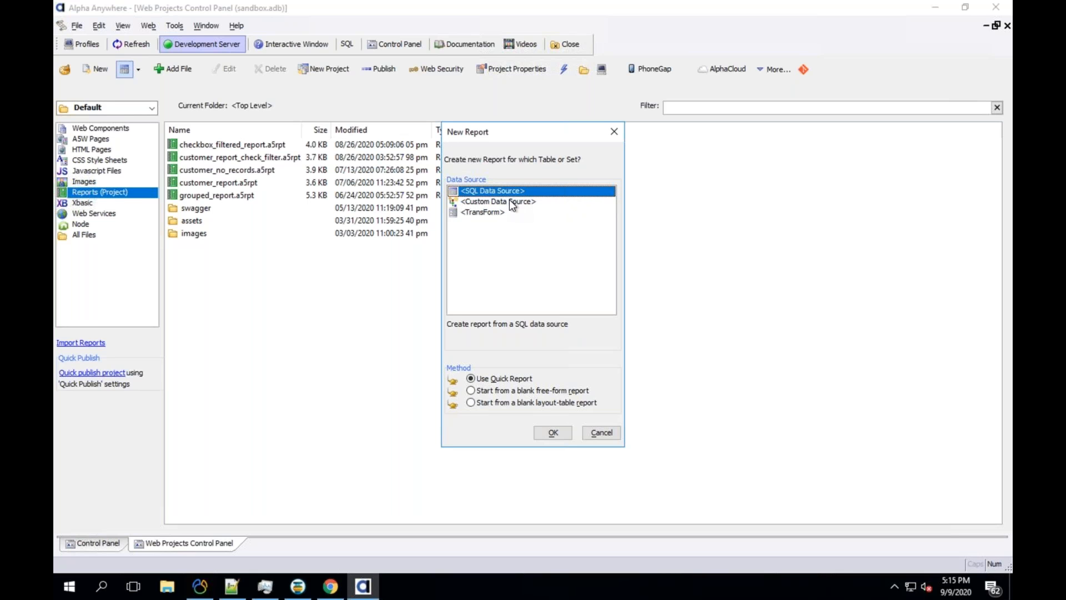
left_click(511, 202)
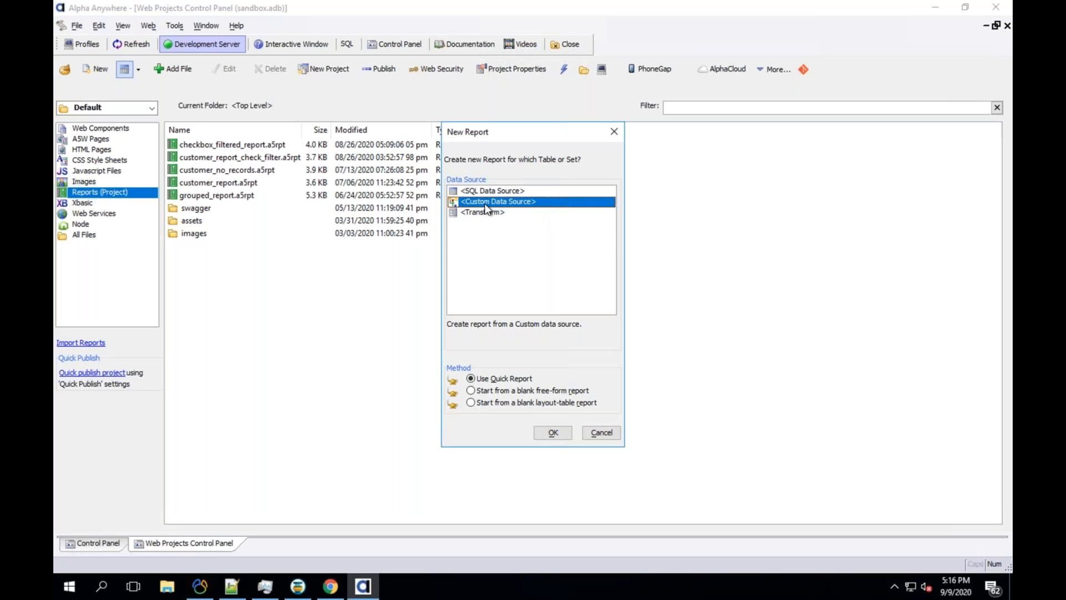
left_click(538, 214)
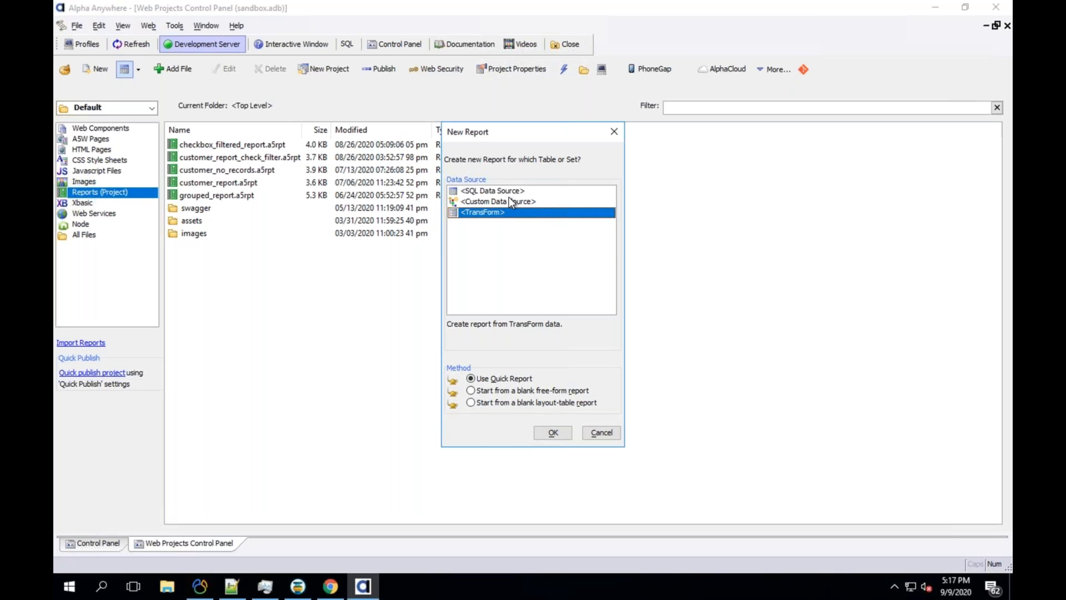
left_click(509, 199)
left_click(512, 212)
left_click(525, 195)
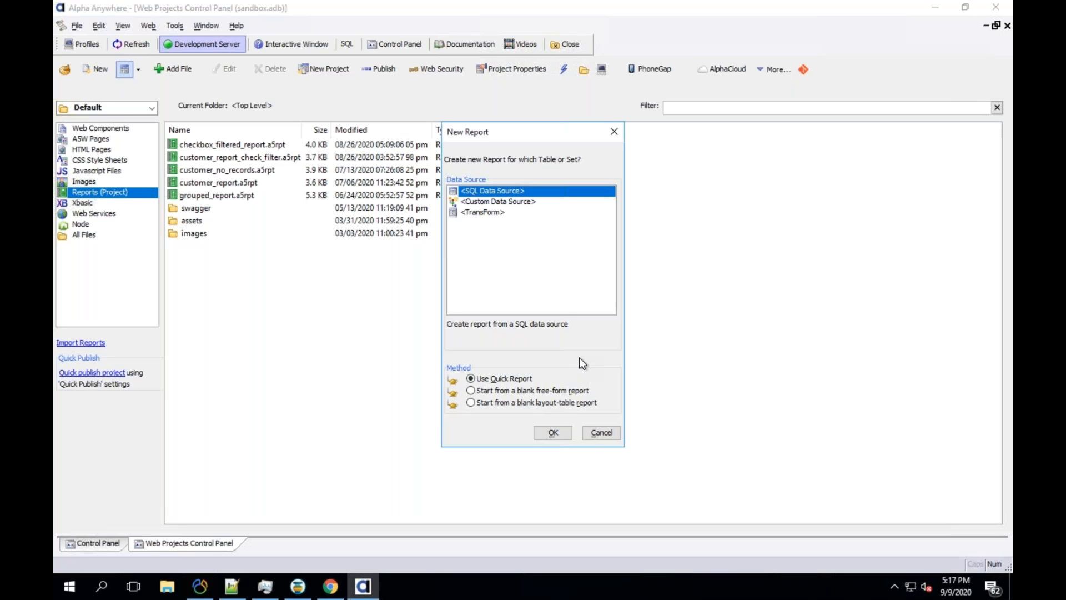
left_click(564, 438)
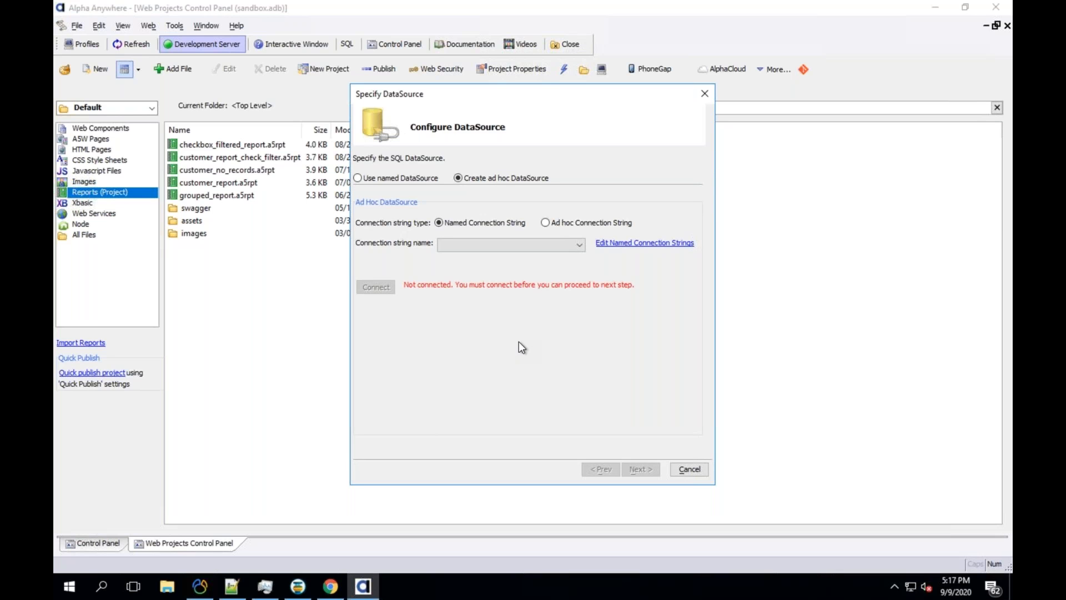
Connect the ad hoc data source through the AADemo-Northwind named connection string and proceed to the SELECT statement
left_click(485, 250)
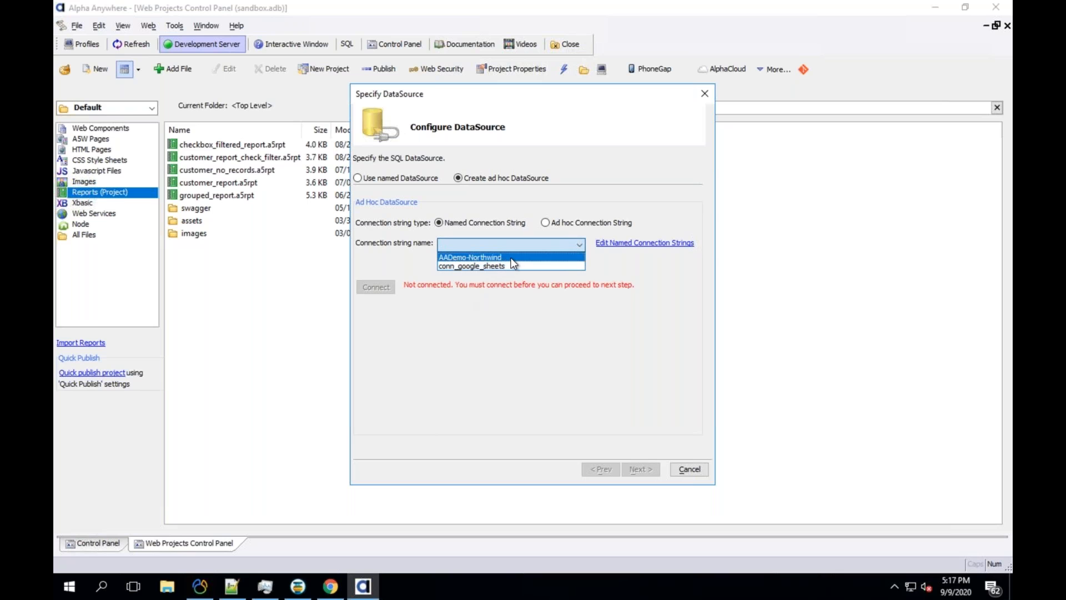
left_click(511, 257)
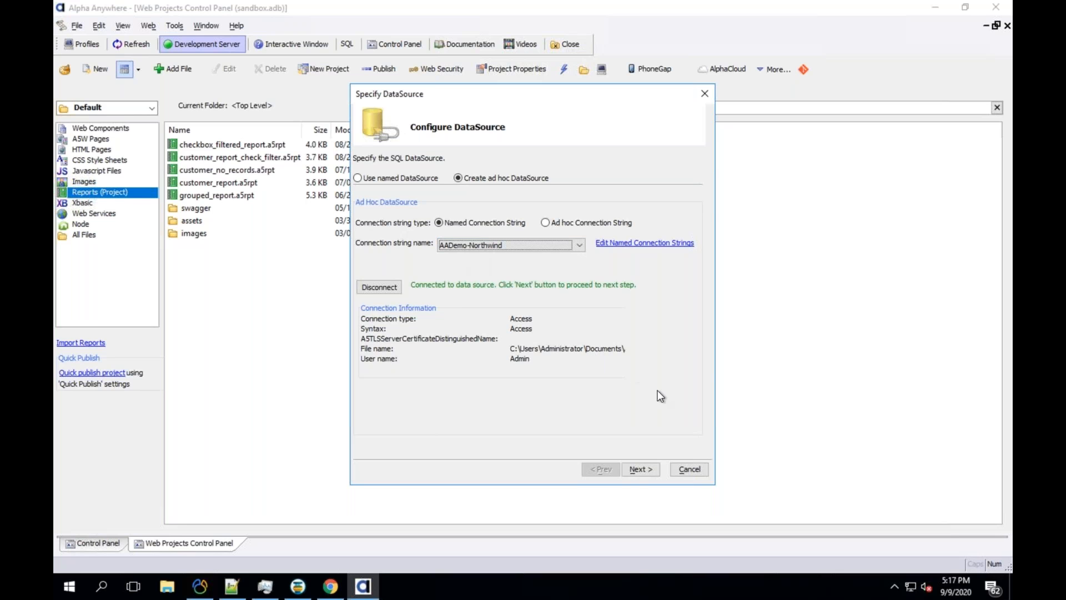
left_click(644, 469)
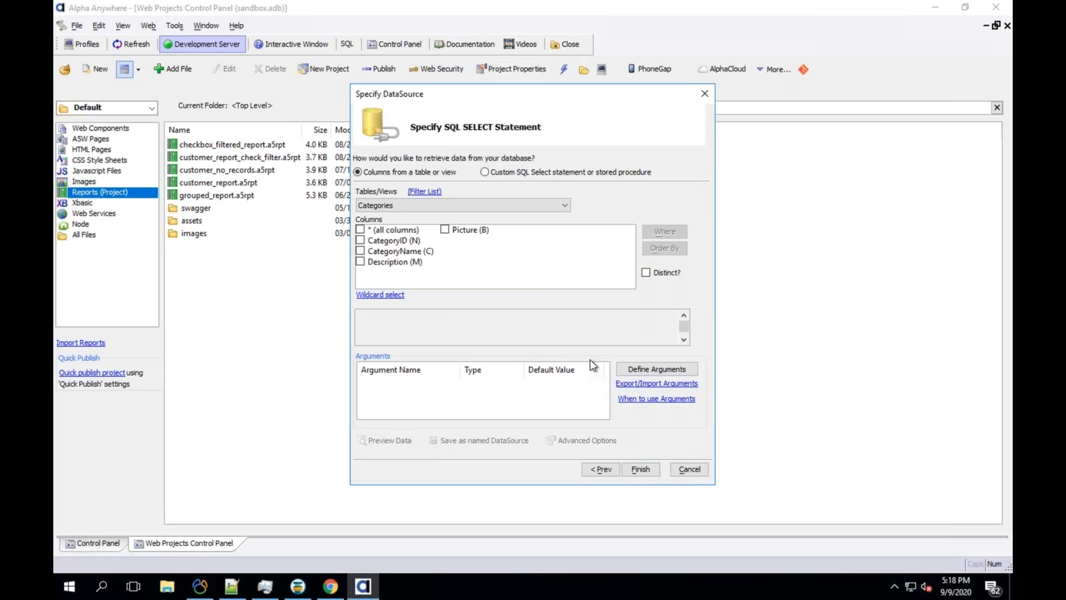
Retrieve the CompanyName, ContactName, Phone and Fax columns from the Customers table
left_click(444, 205)
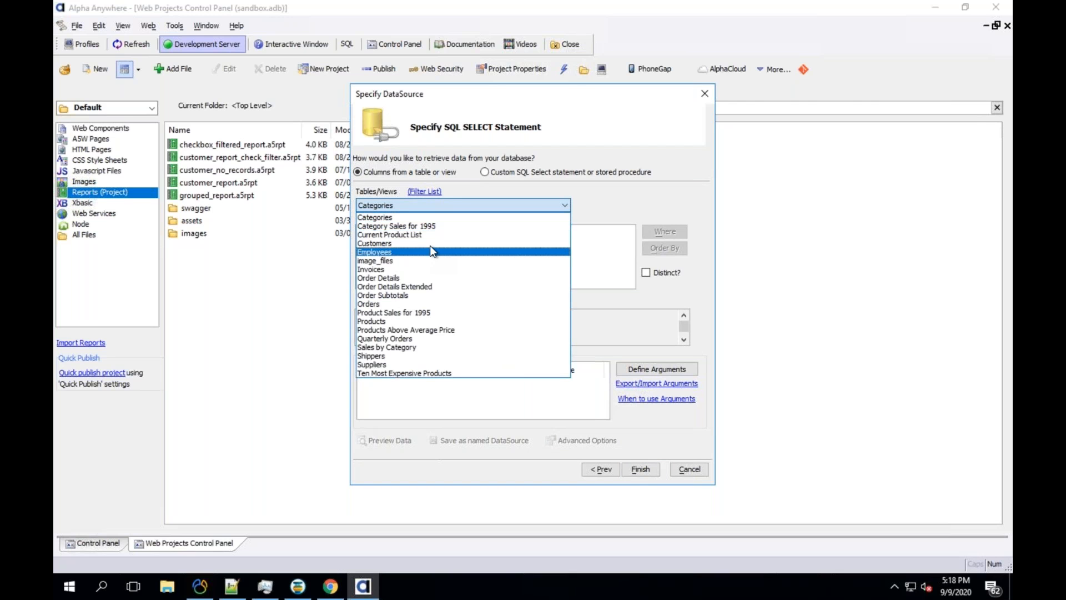
left_click(431, 242)
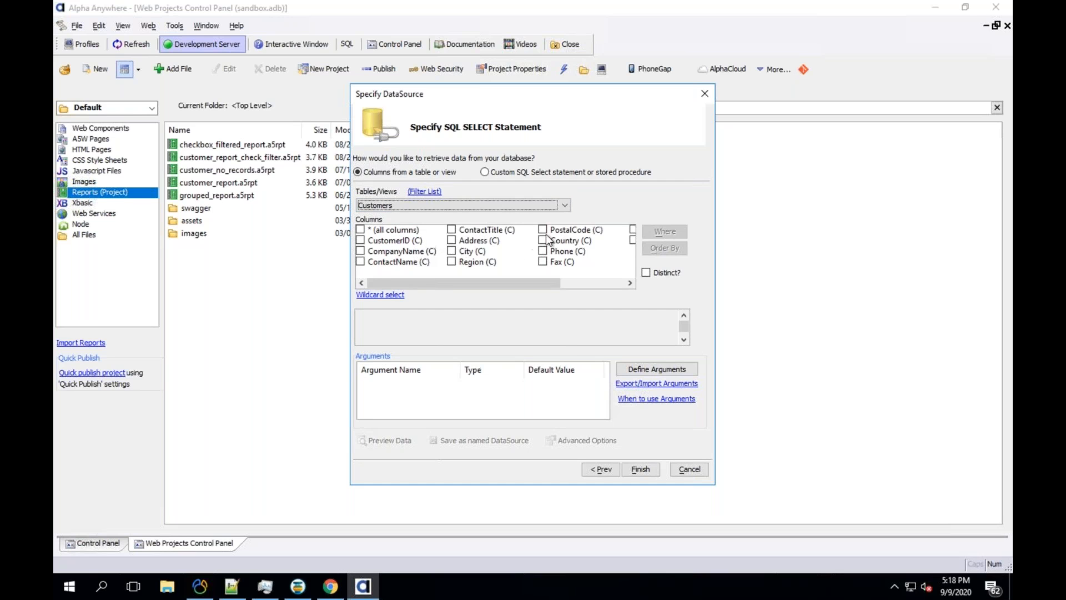
left_click(360, 251)
left_click(360, 259)
left_click(543, 251)
left_click(542, 261)
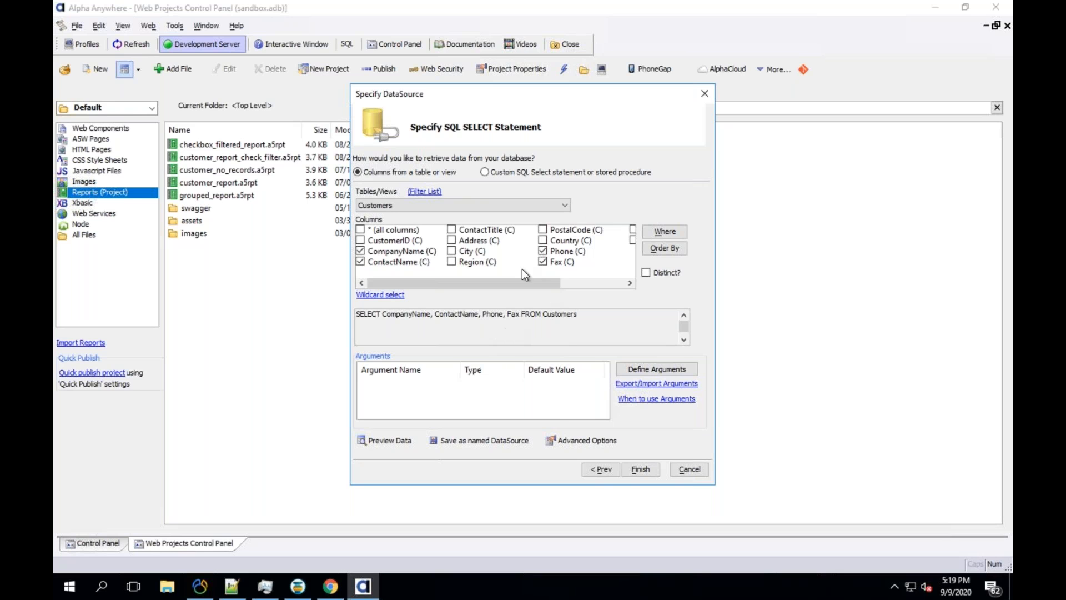
Review the query's data preview, the help on using arguments and the advanced field definition options
left_click(384, 440)
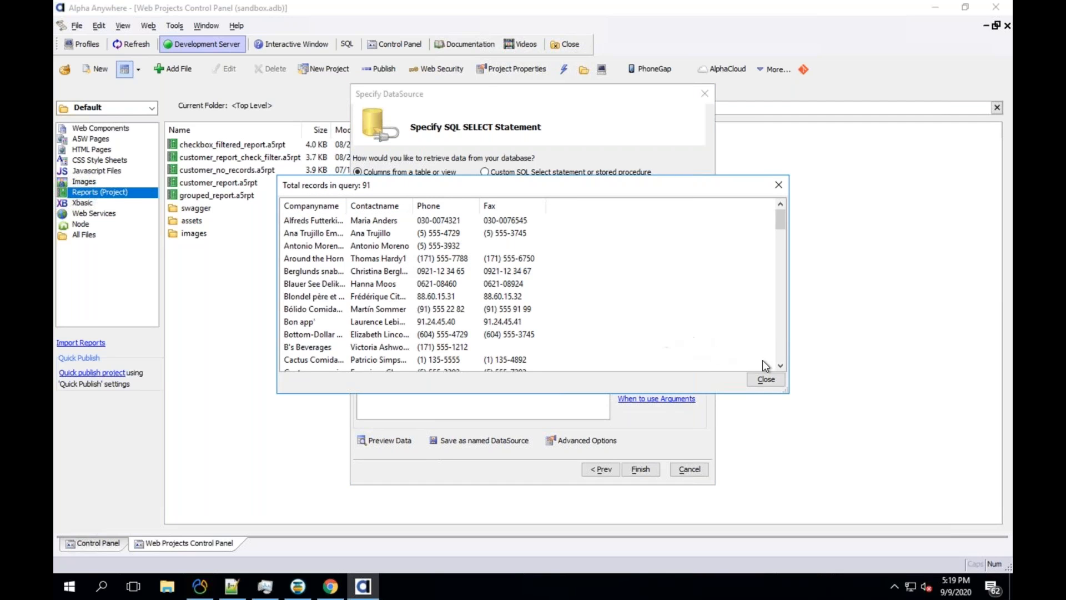
left_click(767, 379)
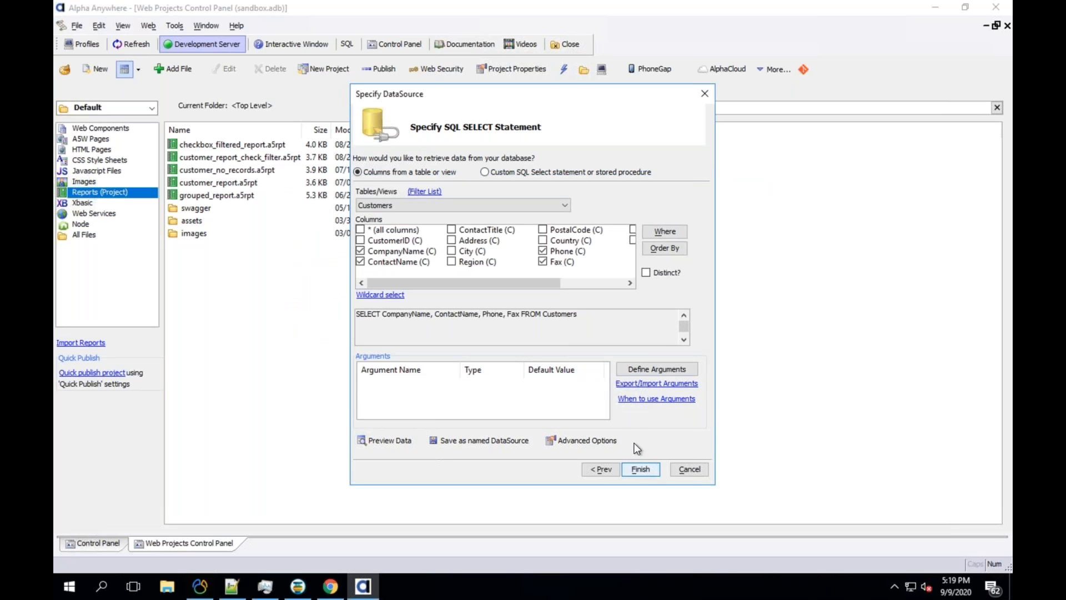
left_click(639, 399)
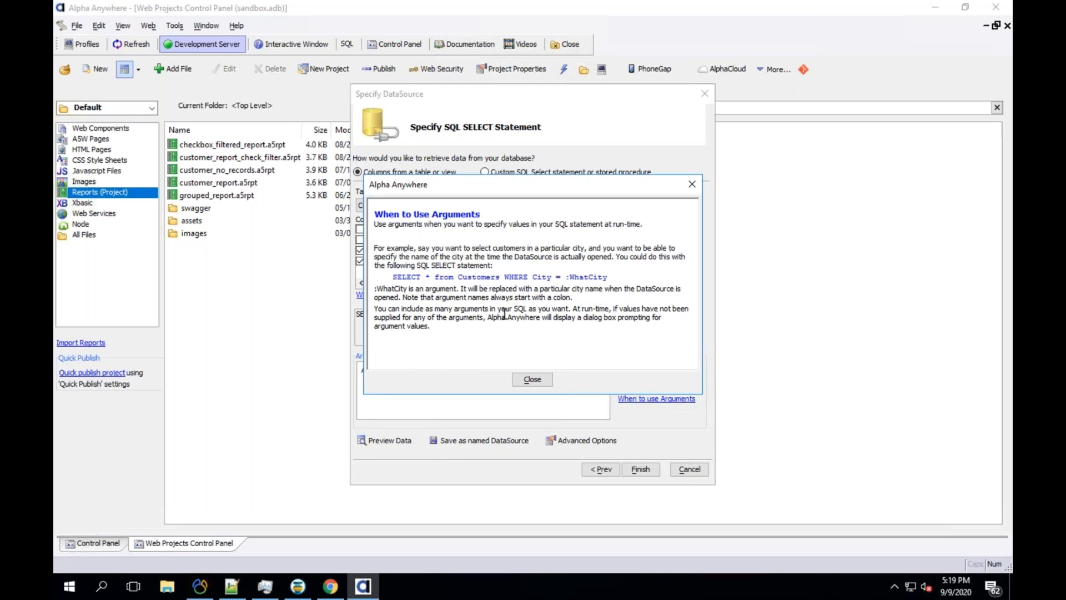
left_click(537, 379)
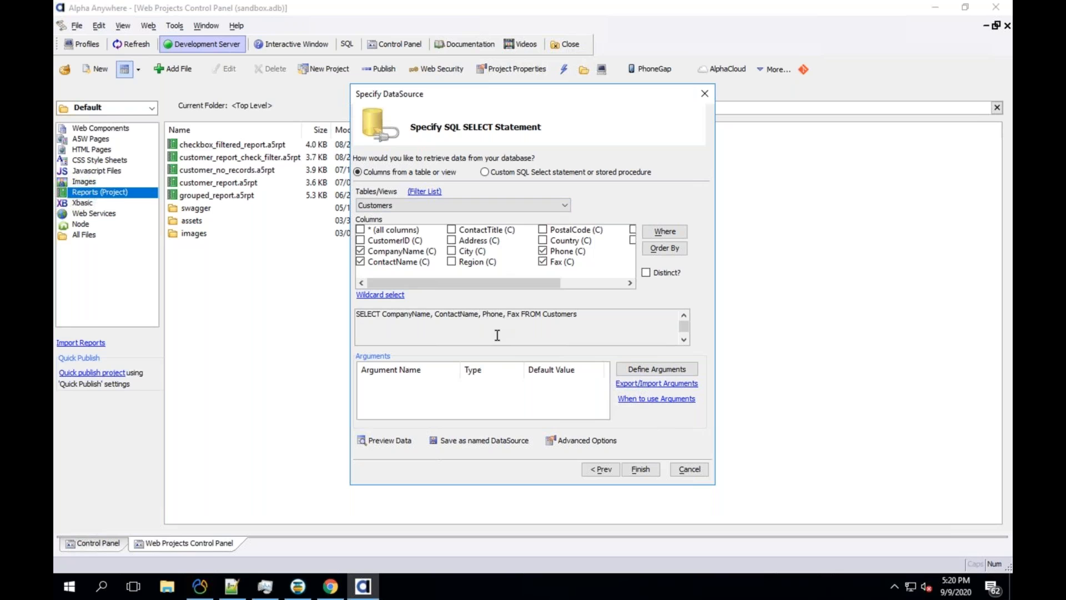
left_click(587, 444)
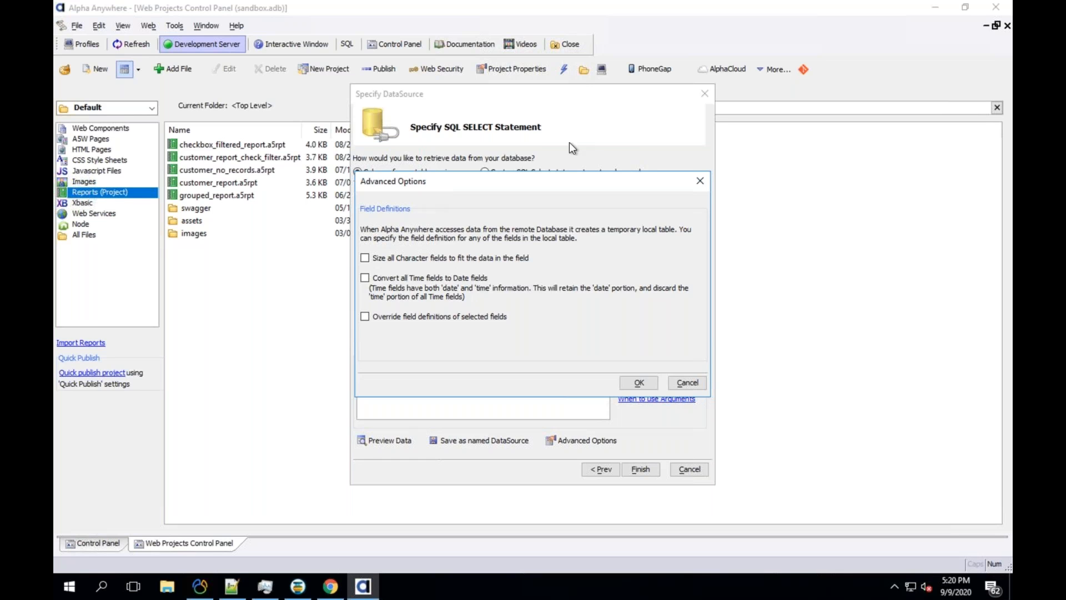
left_click(688, 383)
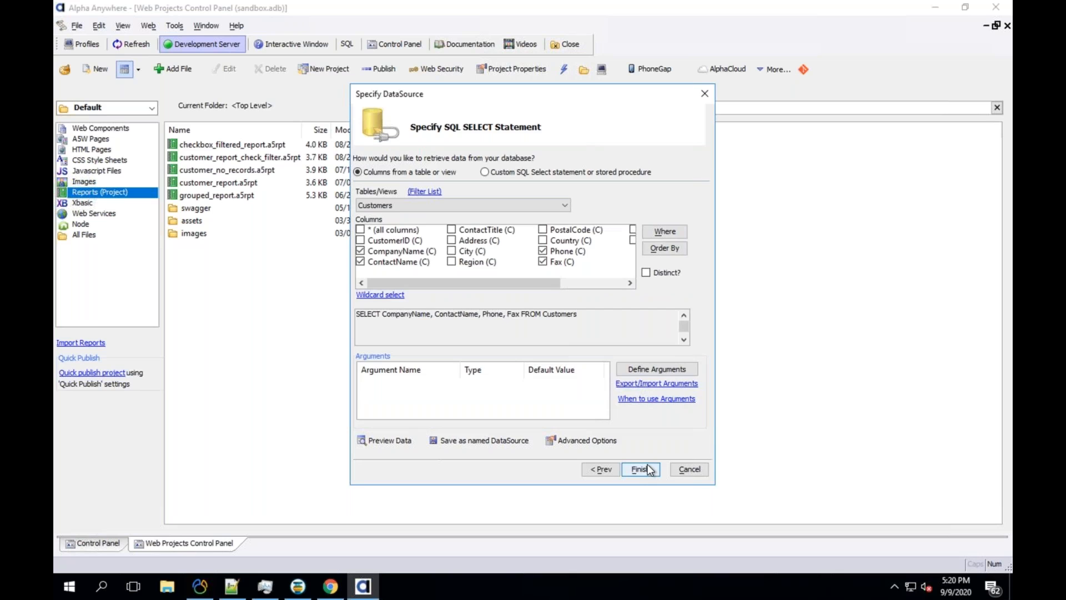
Finish the data source definition and set the maximum number of design-time records to retrieve to 0
left_click(641, 469)
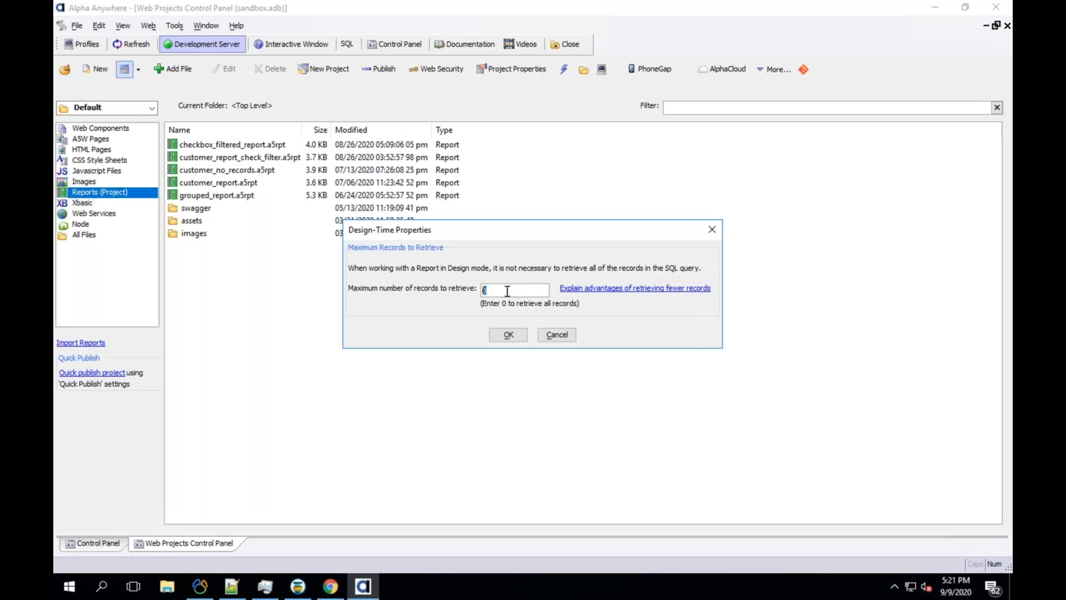
type("30000")
key("BackSpace")
key("BackSpace")
key("BackSpace")
key("BackSpace")
key("BackSpace")
type("0")
left_click(633, 288)
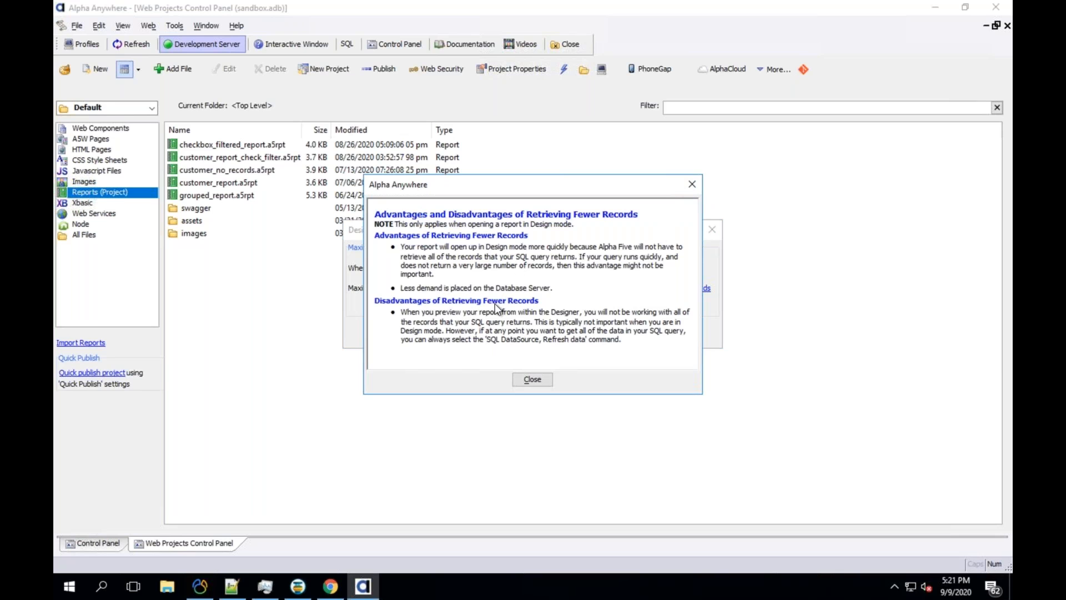
left_click(692, 184)
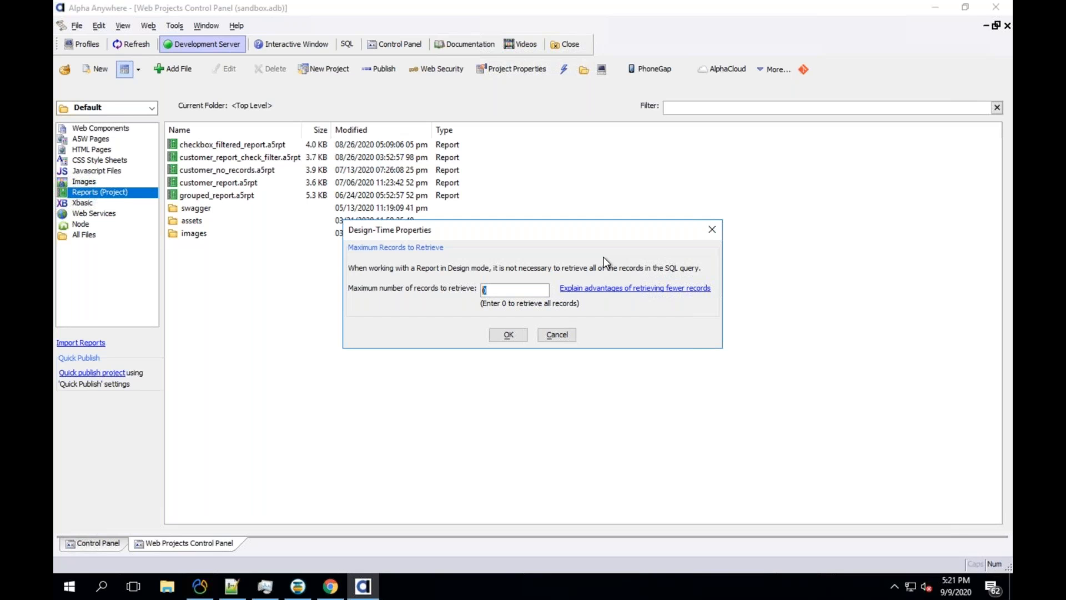
left_click(512, 332)
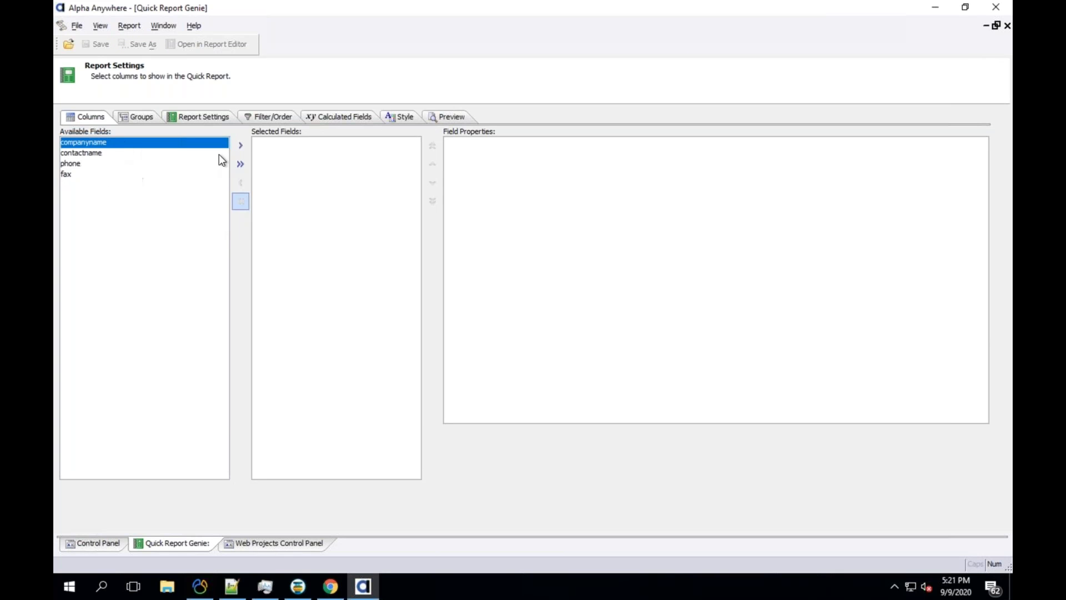
Add companyname to the report's selected fields and look at its Width and Label properties
left_click(244, 147)
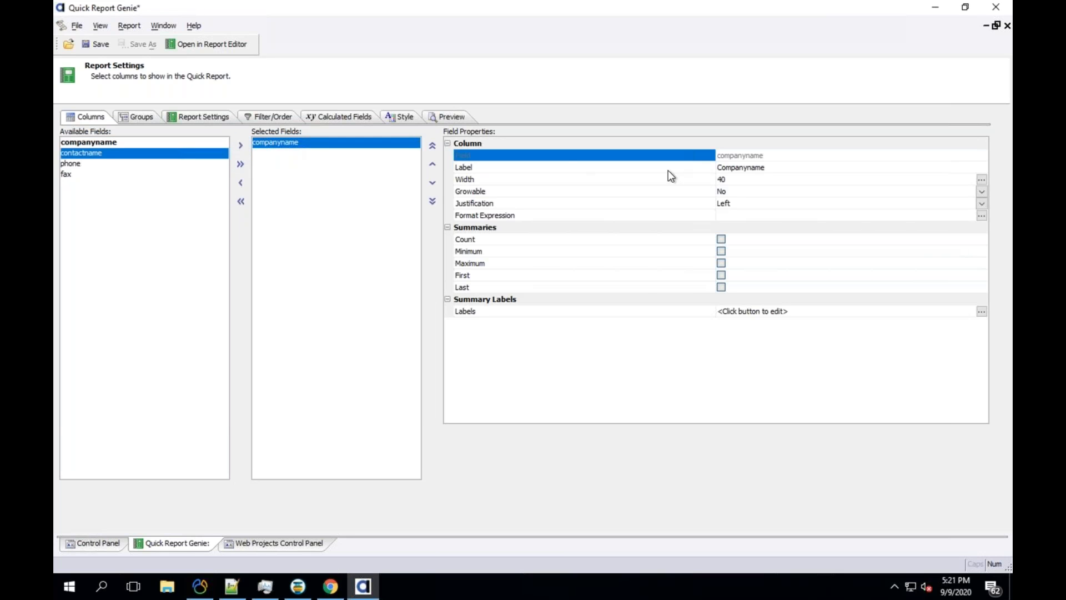
left_click(711, 181)
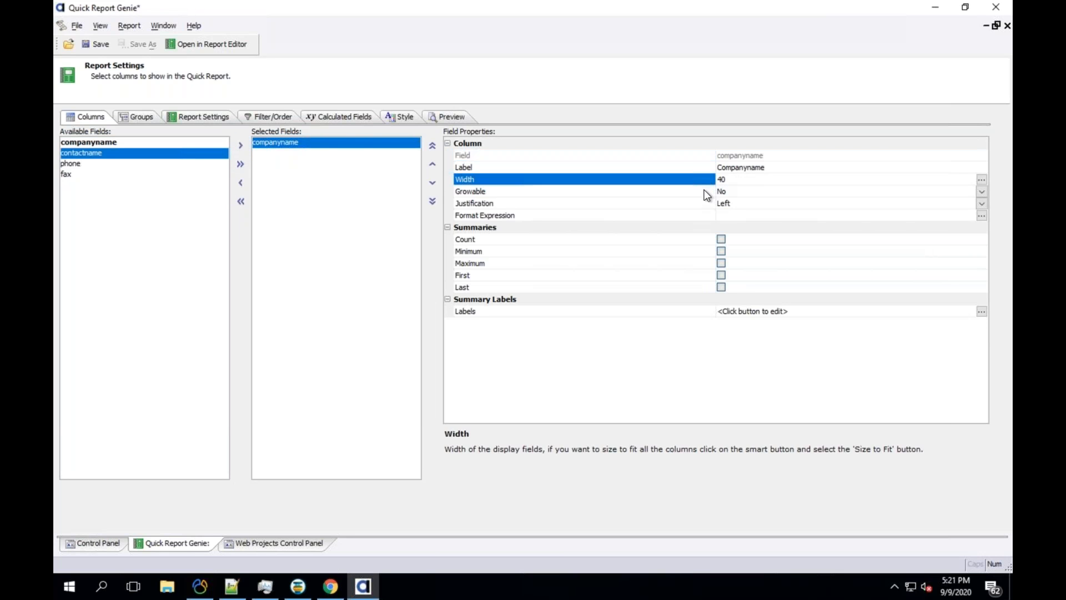
left_click(713, 168)
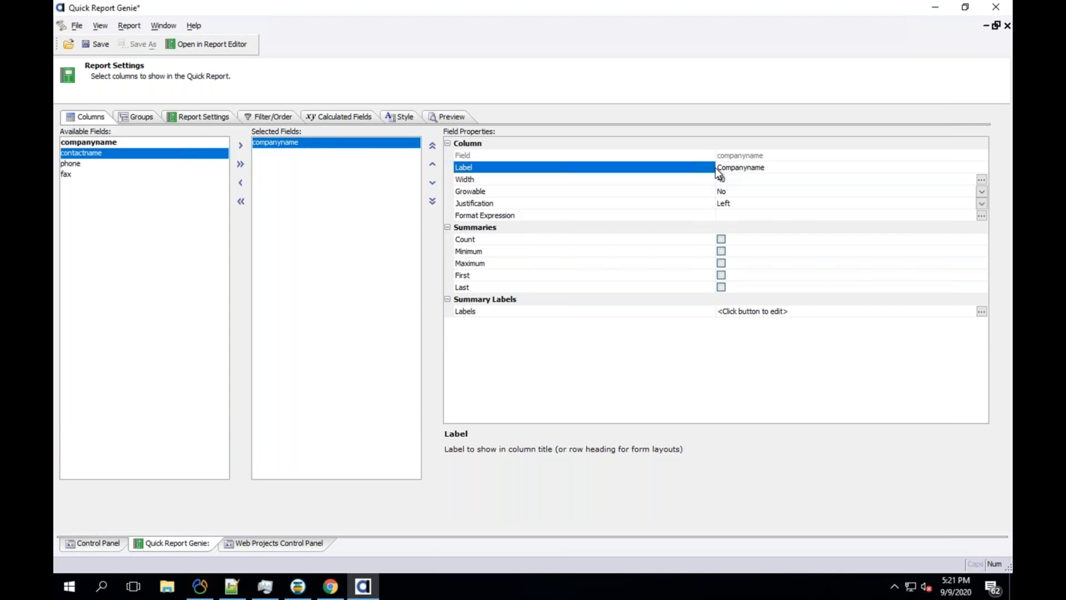
Preview the report with the company name column and inspect the listing up close
left_click(441, 114)
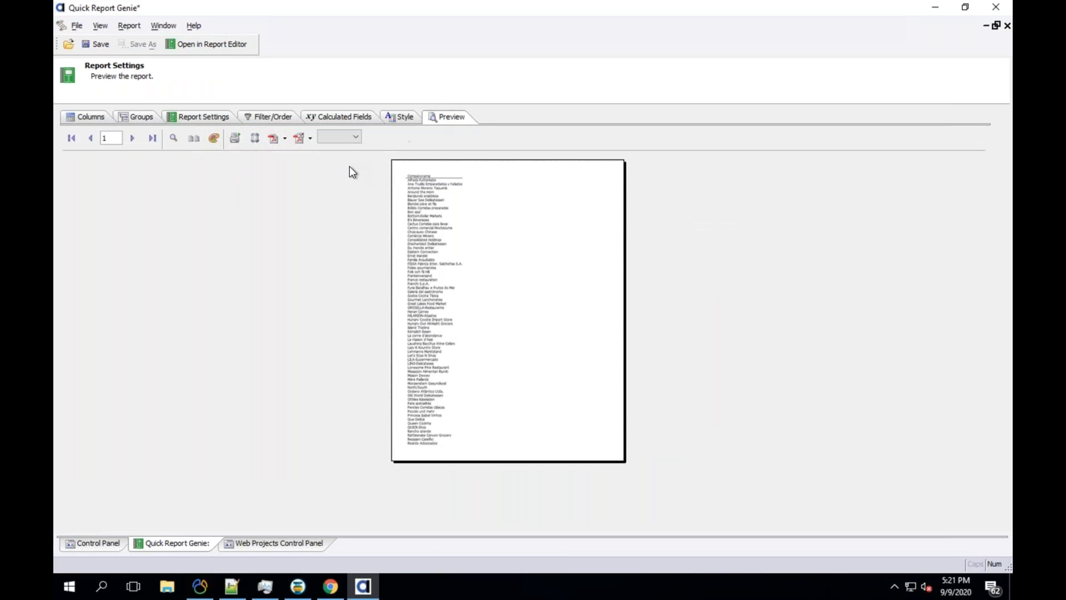
left_click(402, 196)
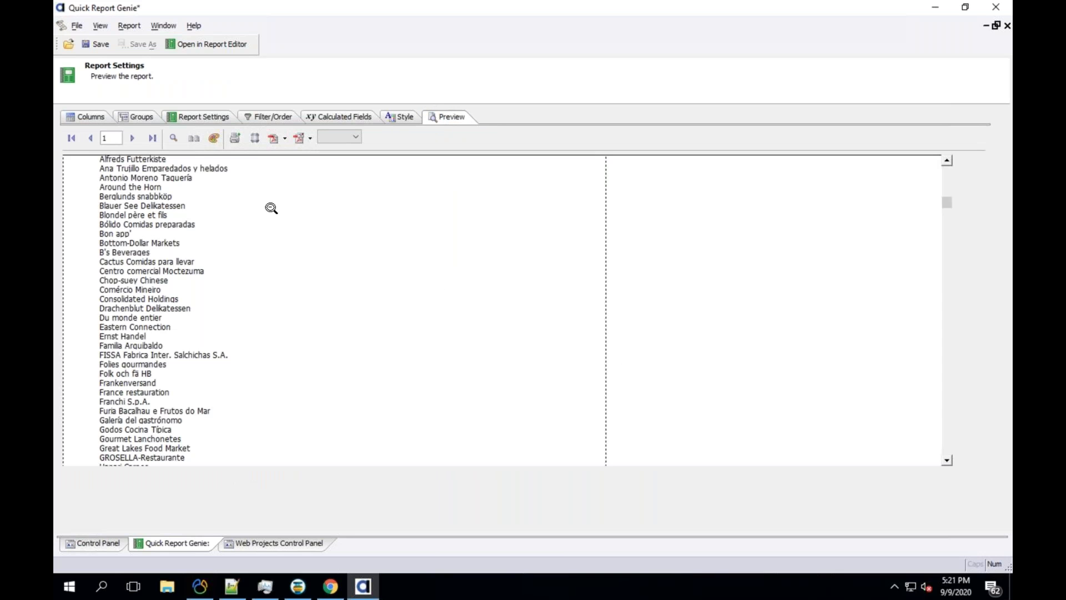
scroll(300, 210, "down", 2)
scroll(302, 213, "up", 3)
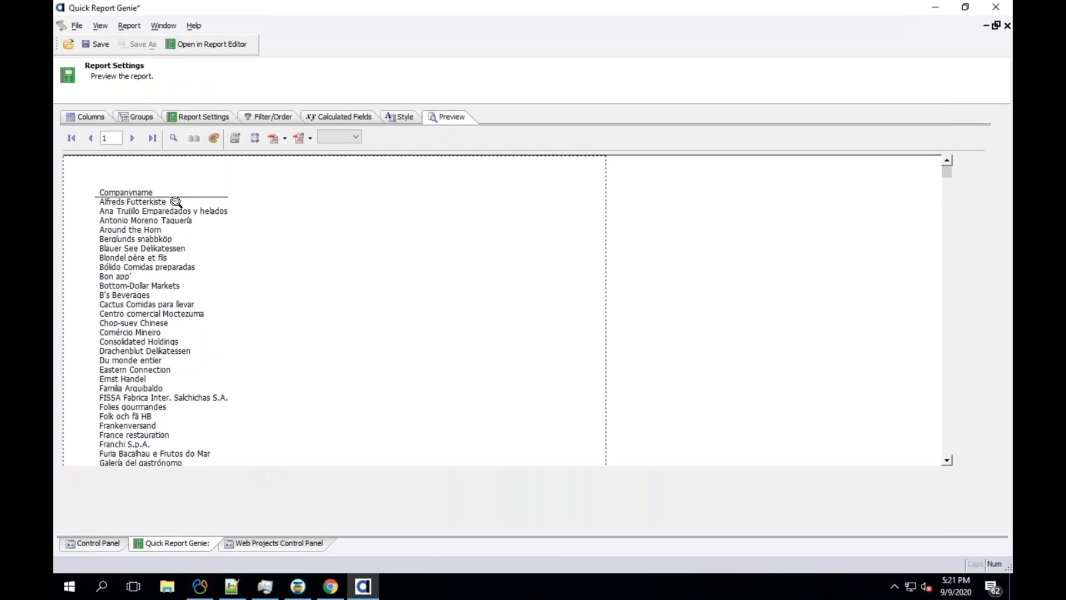
Add the contactname, phone and fax fields to the report's columns
left_click(105, 119)
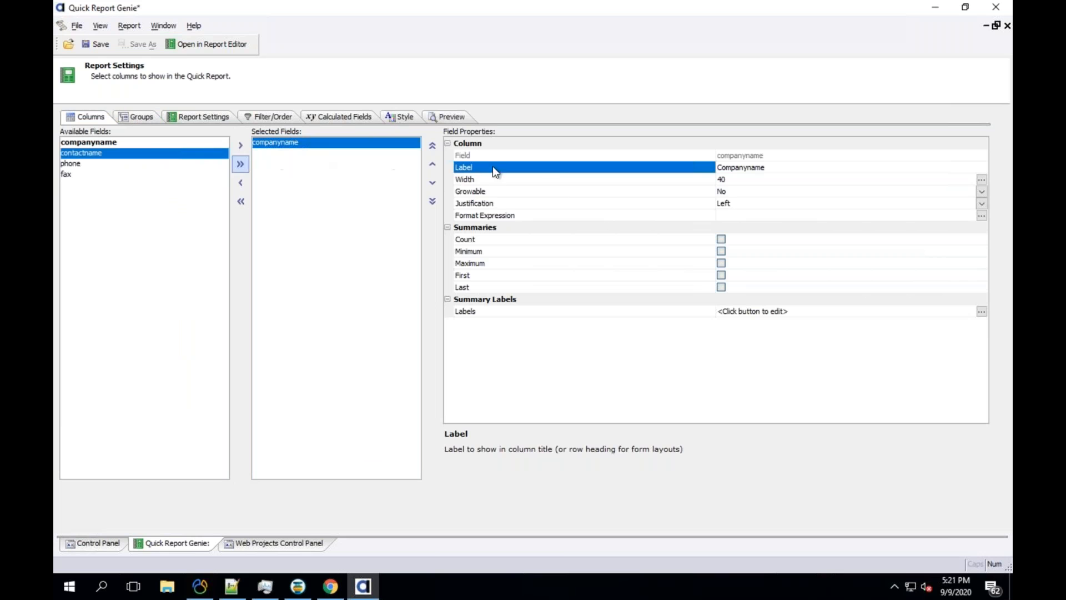
left_click(241, 145)
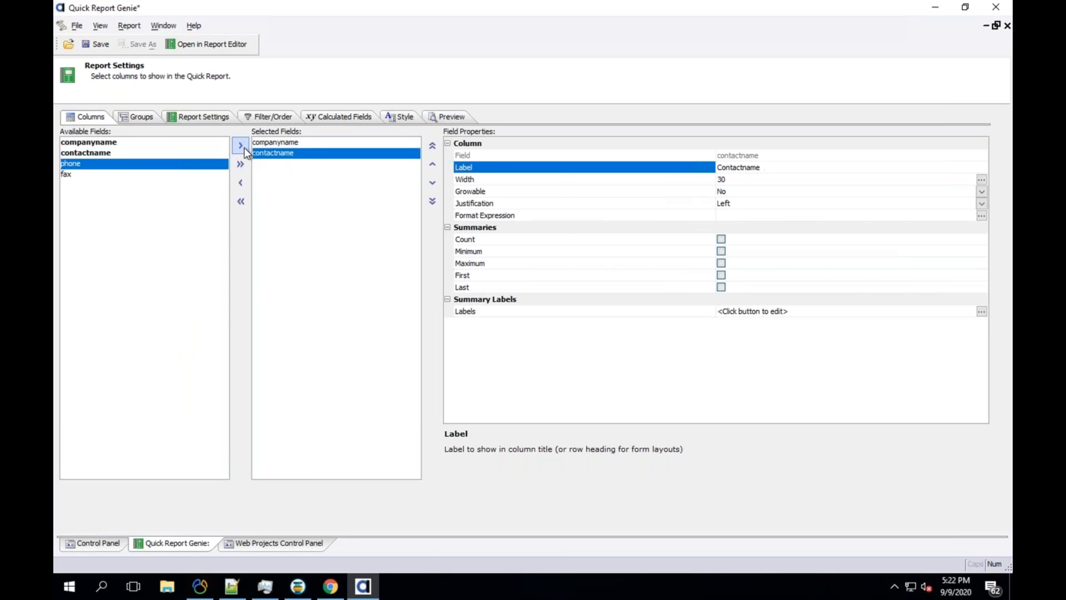
left_click(240, 145)
left_click(240, 145)
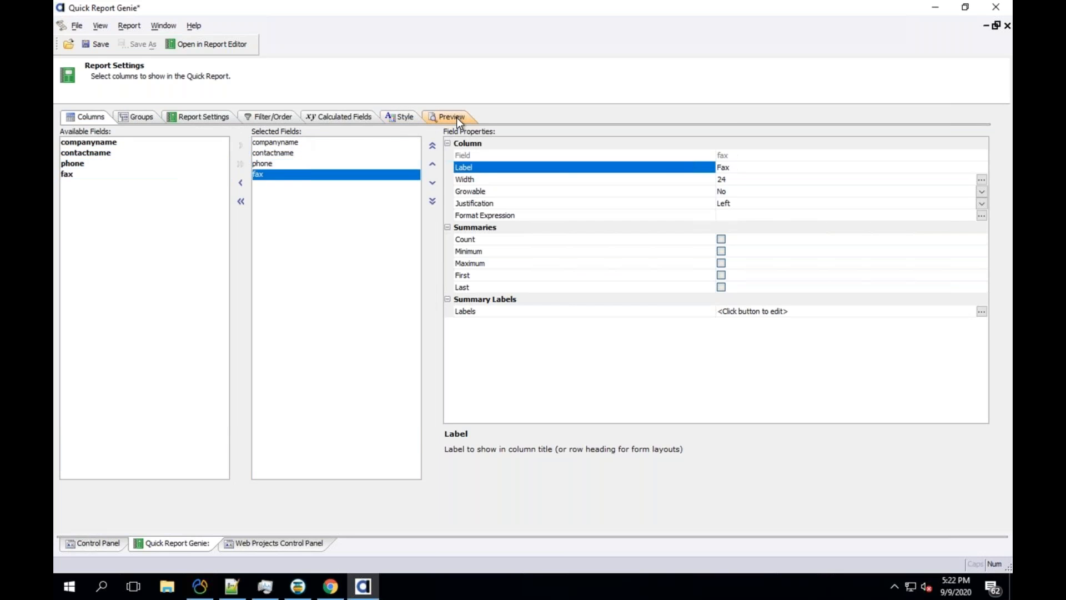
Preview the report with the company name, contact name, phone and fax columns, and return to the column settings
left_click(456, 118)
left_click(414, 173)
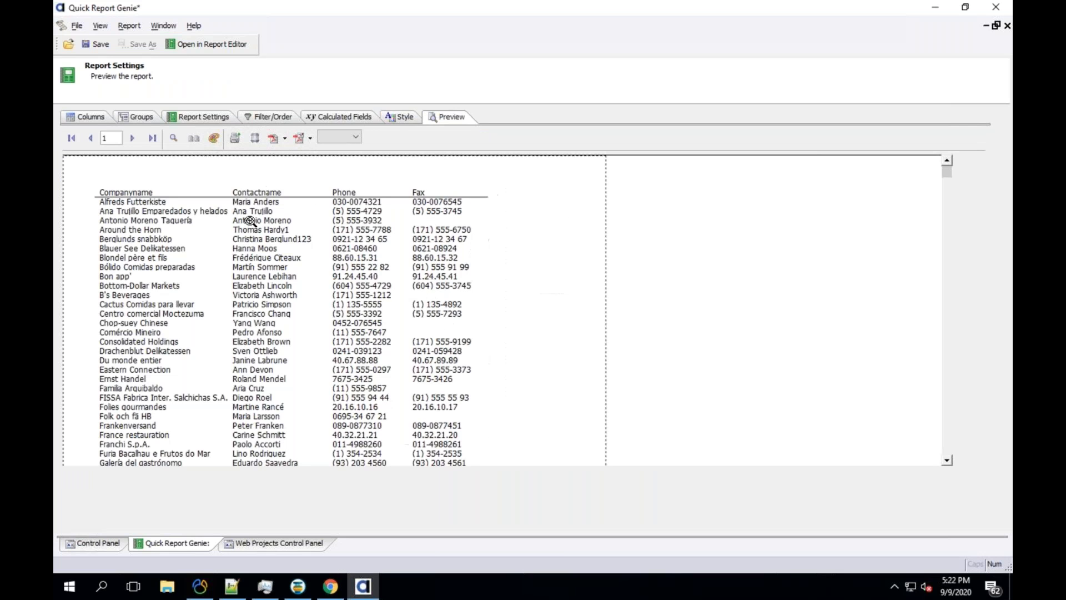
left_click(96, 118)
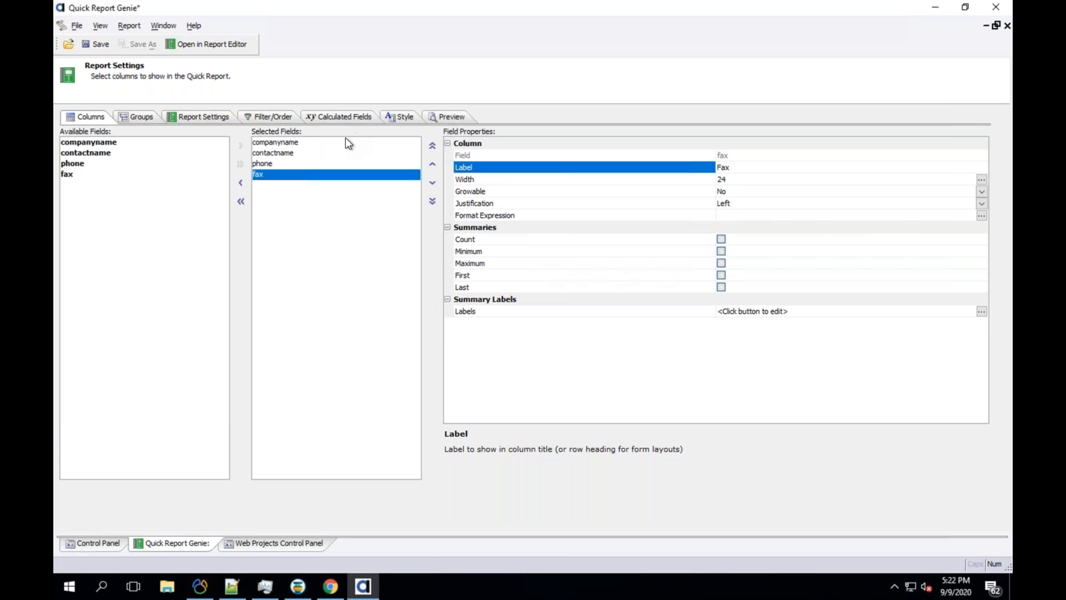
Turn on the Count summary for the companyname column and check it on the last page of the report preview
left_click(358, 146)
left_click(720, 239)
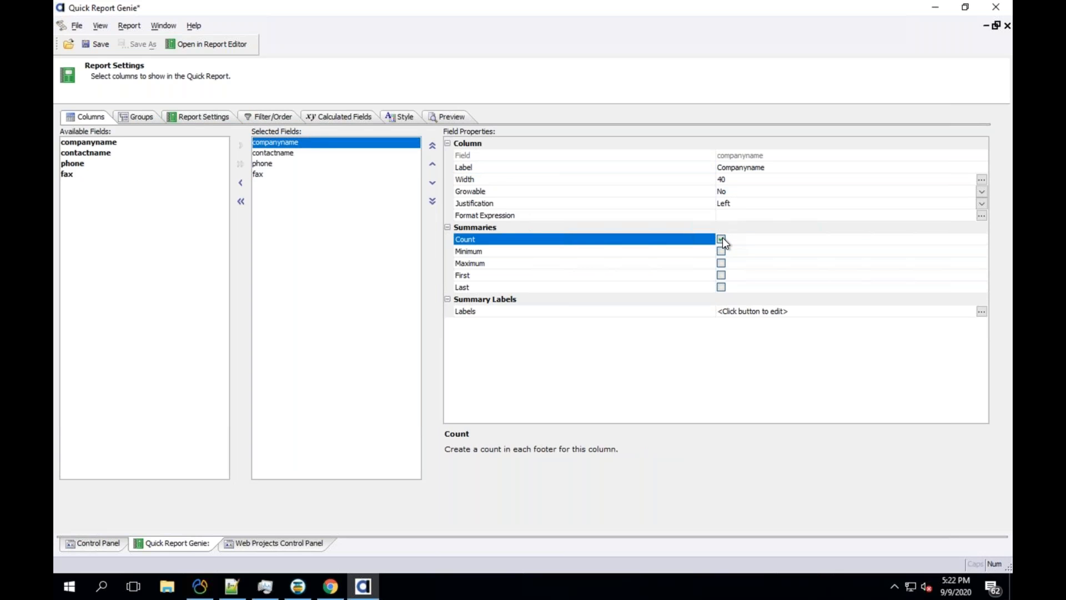
left_click(450, 117)
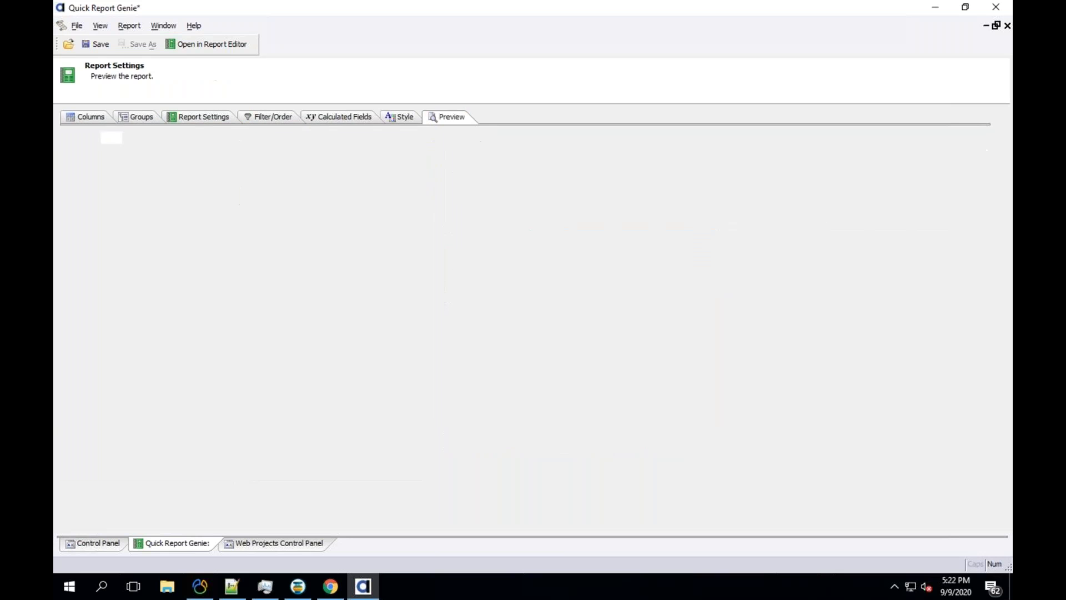
left_click(152, 137)
left_click(410, 269)
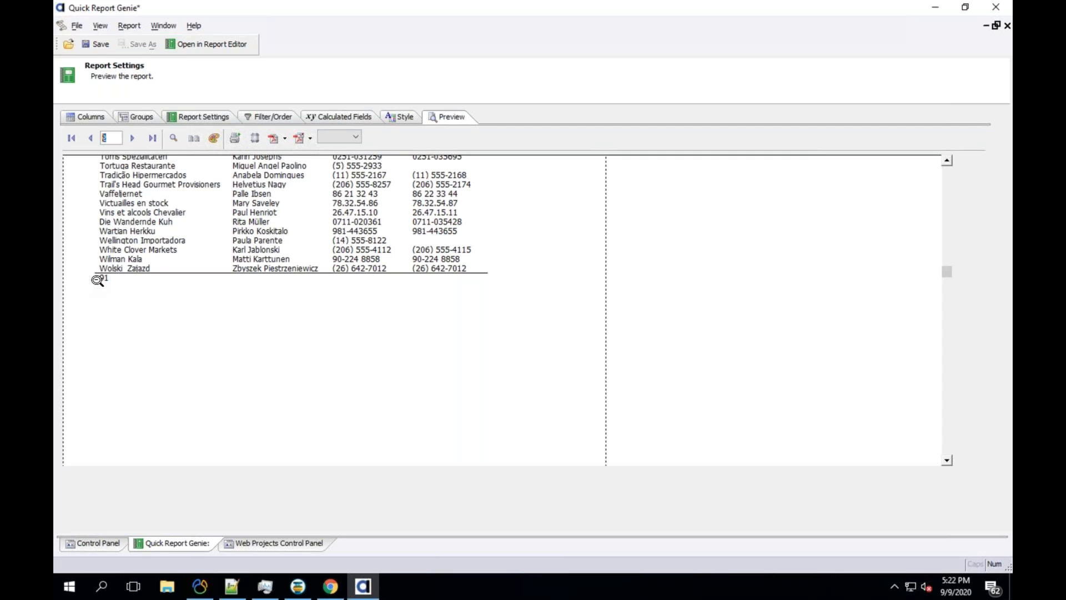
Group the report by the companyname field
left_click(105, 118)
left_click(134, 118)
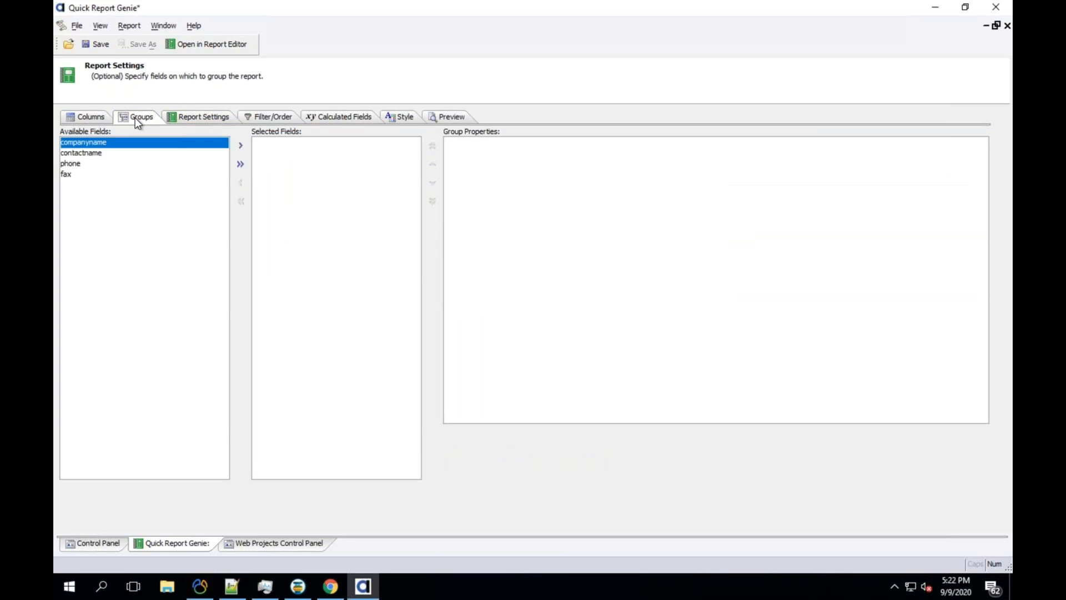
double_click(108, 142)
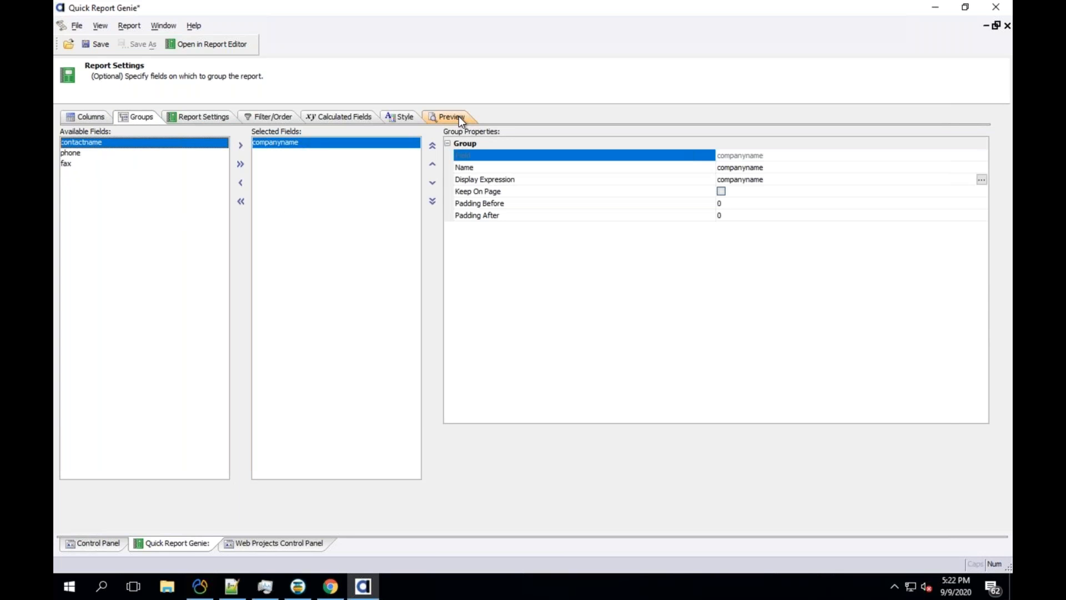
Preview the grouped report and examine the company headings, column titles and group counts on the first page
left_click(458, 115)
left_click(469, 213)
scroll(330, 217, "down", 2)
scroll(330, 216, "up", 4)
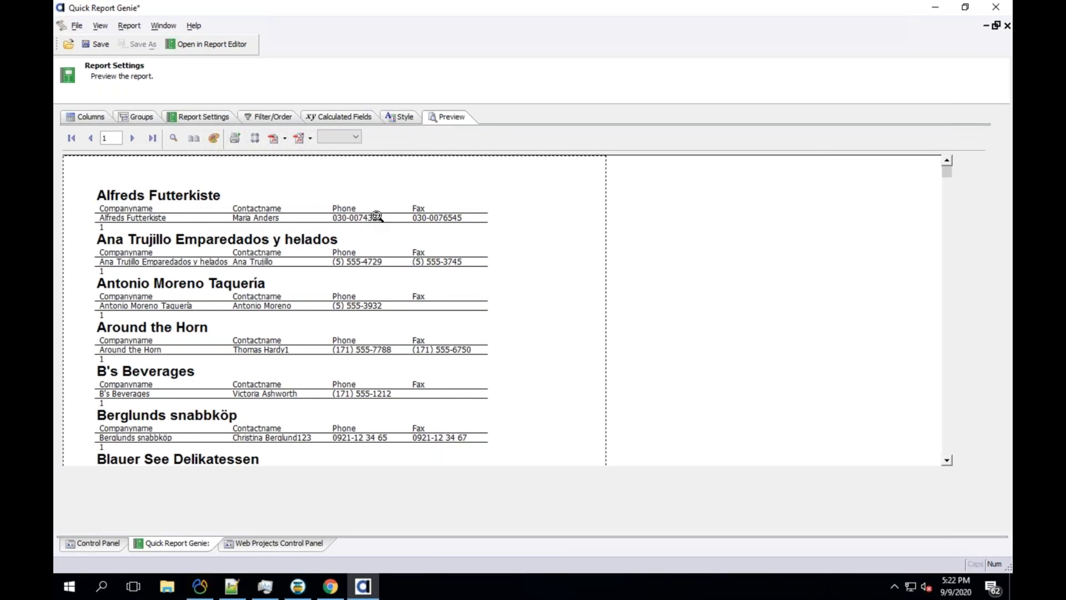
scroll(242, 266, "down", 1)
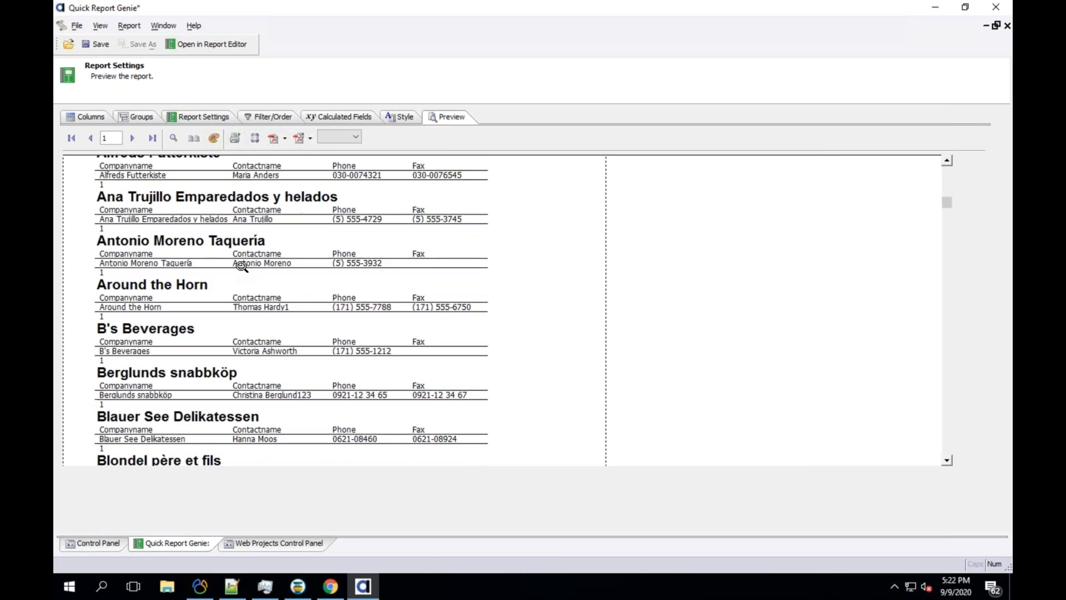
scroll(242, 266, "down", 4)
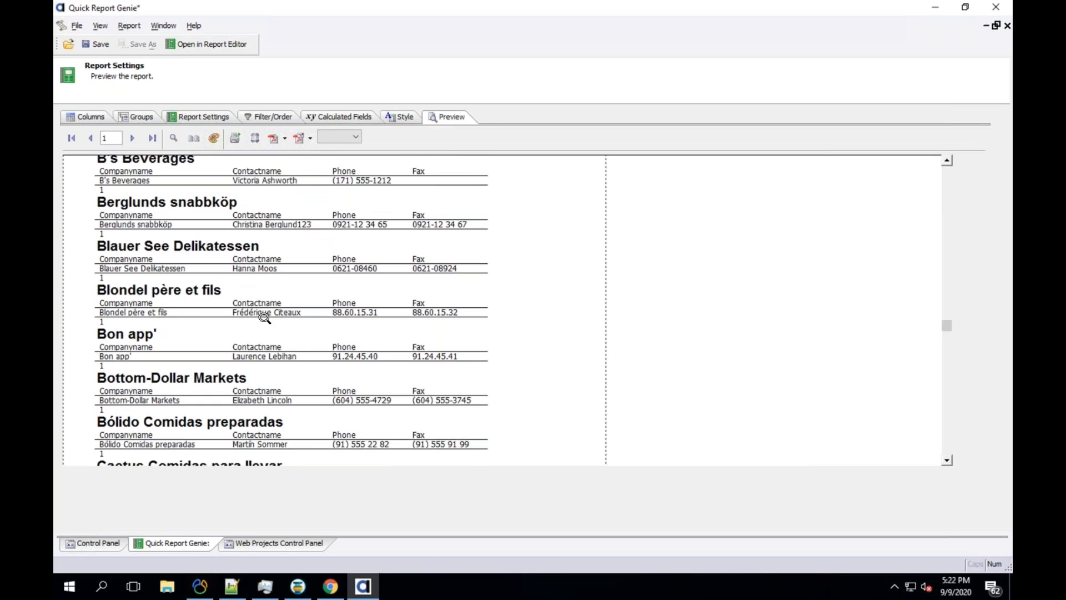
scroll(264, 317, "down", 4)
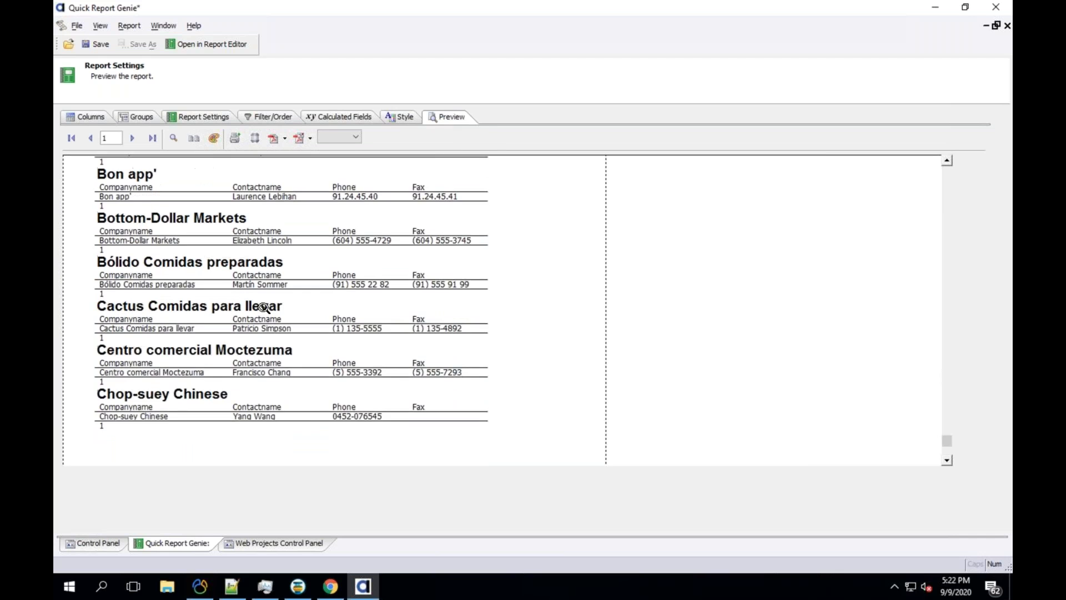
scroll(263, 307, "down", 1)
Page through the rest of the grouped preview up to the last page, and return to the first page
left_click(132, 139)
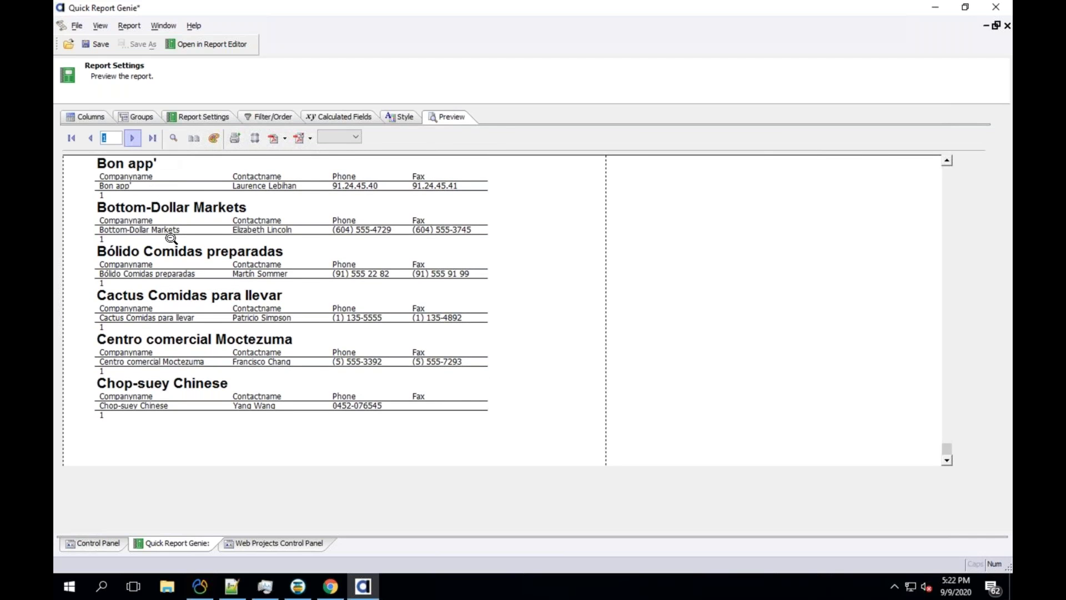
scroll(172, 239, "up", 1)
scroll(172, 239, "up", 7)
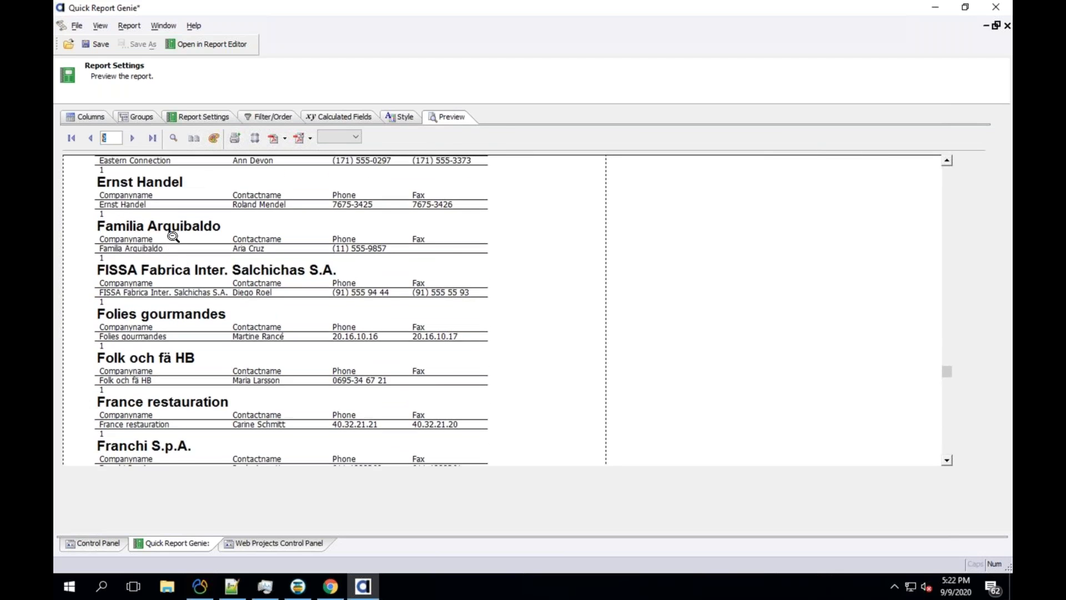
scroll(174, 234, "up", 1)
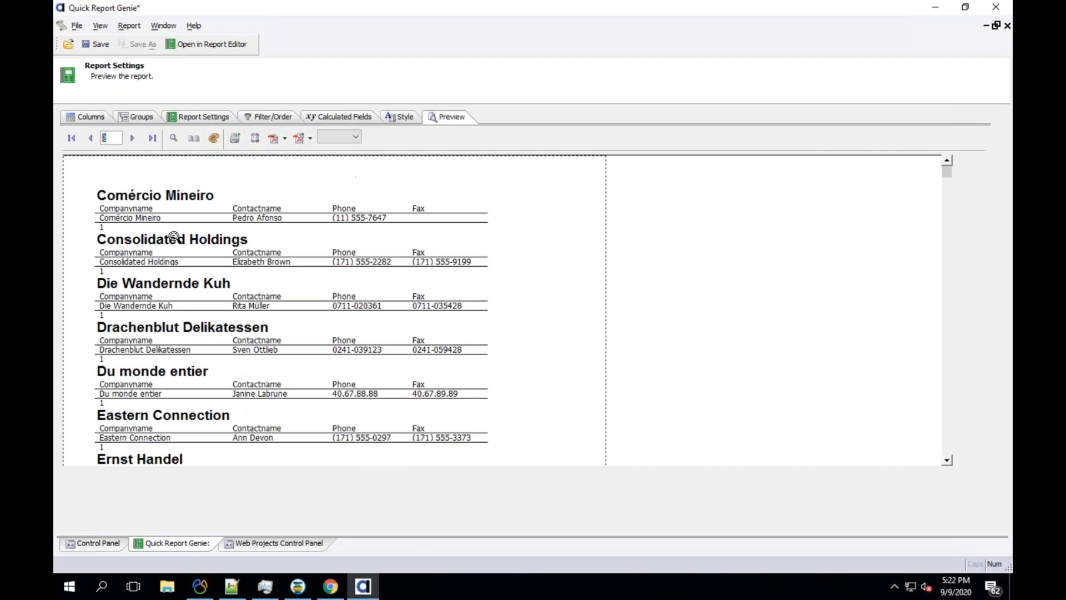
left_click(131, 139)
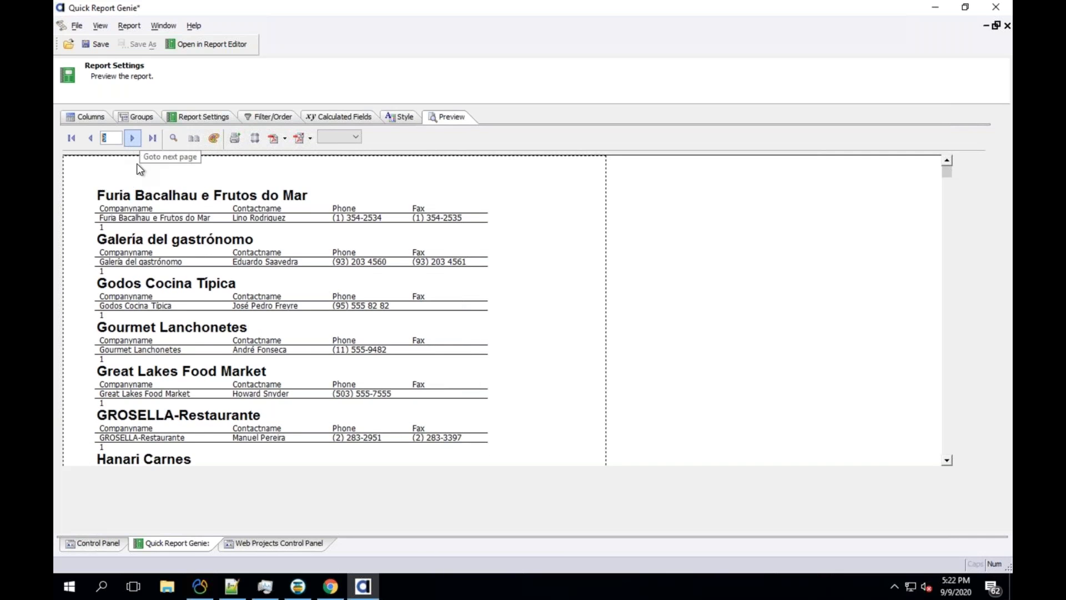
scroll(147, 191, "down", 2)
scroll(151, 190, "down", 6)
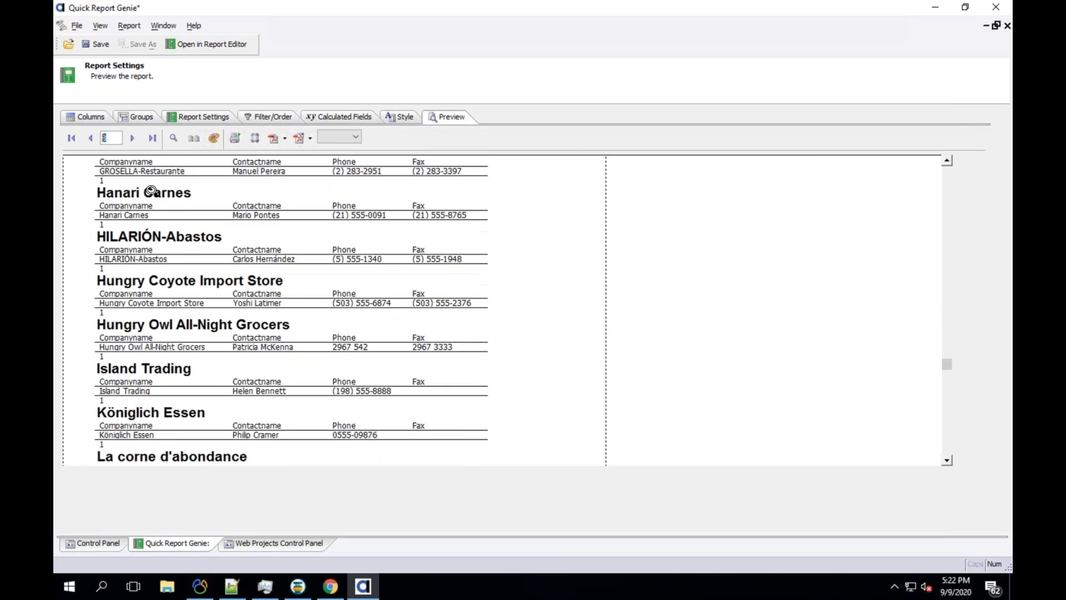
left_click(154, 140)
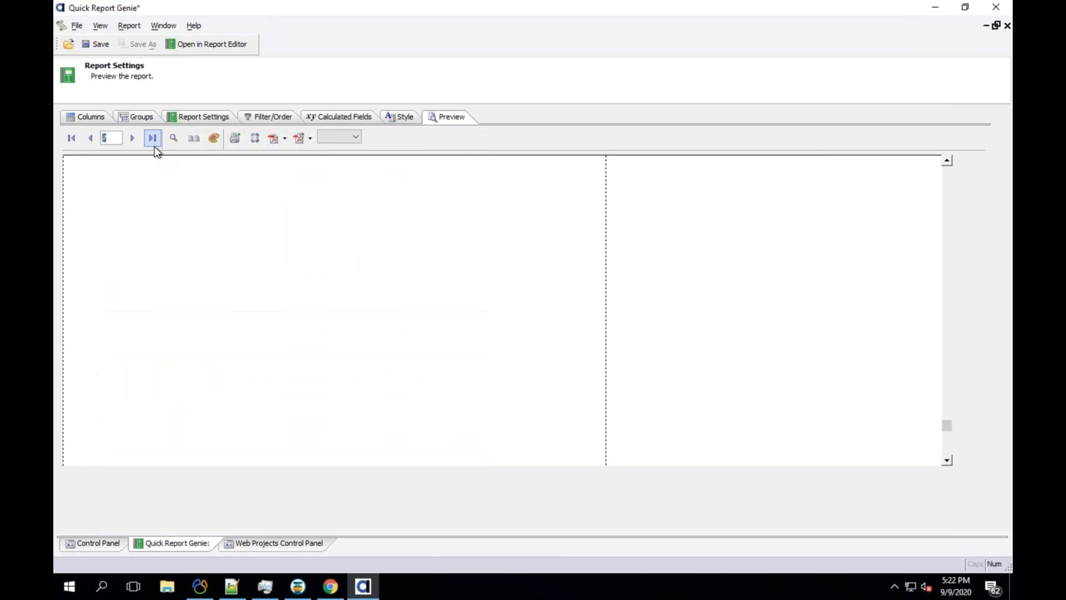
left_click(70, 139)
Set the report title to "Phone Directory" and look at the Logo setting
left_click(275, 115)
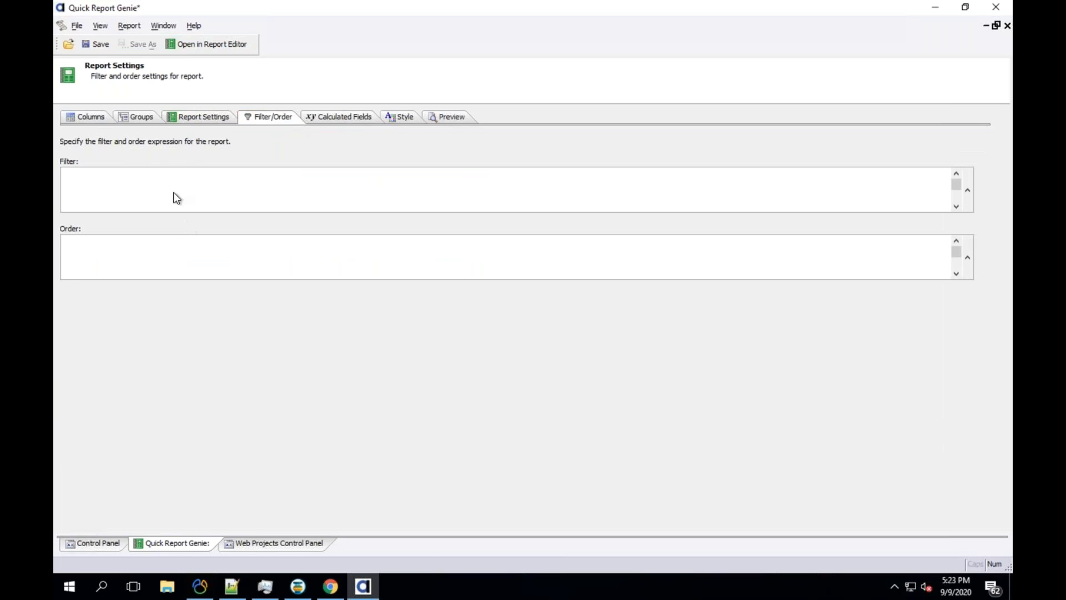
left_click(227, 120)
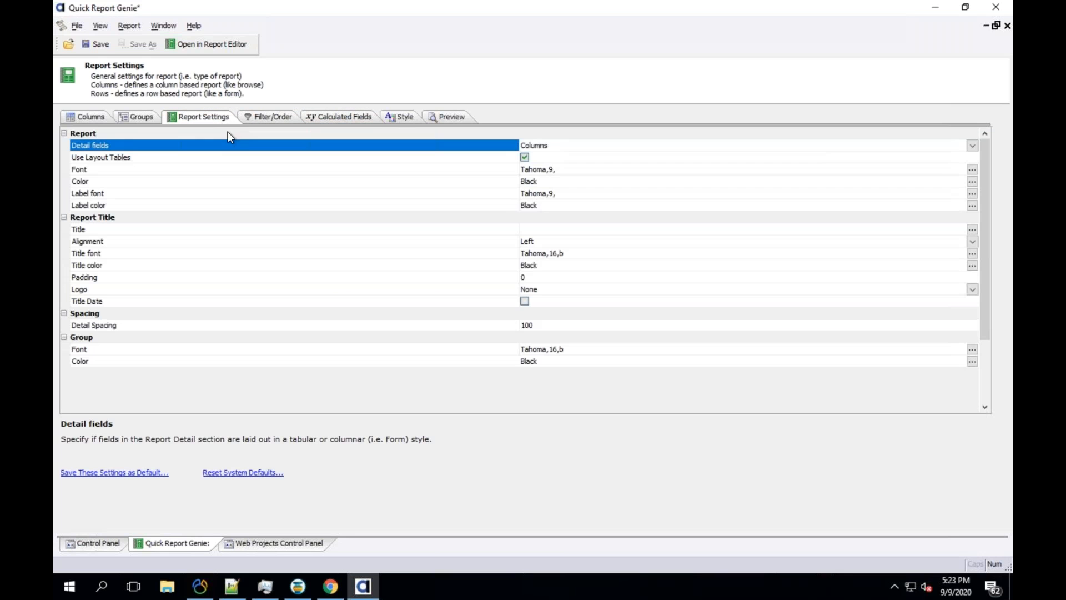
left_click(548, 230)
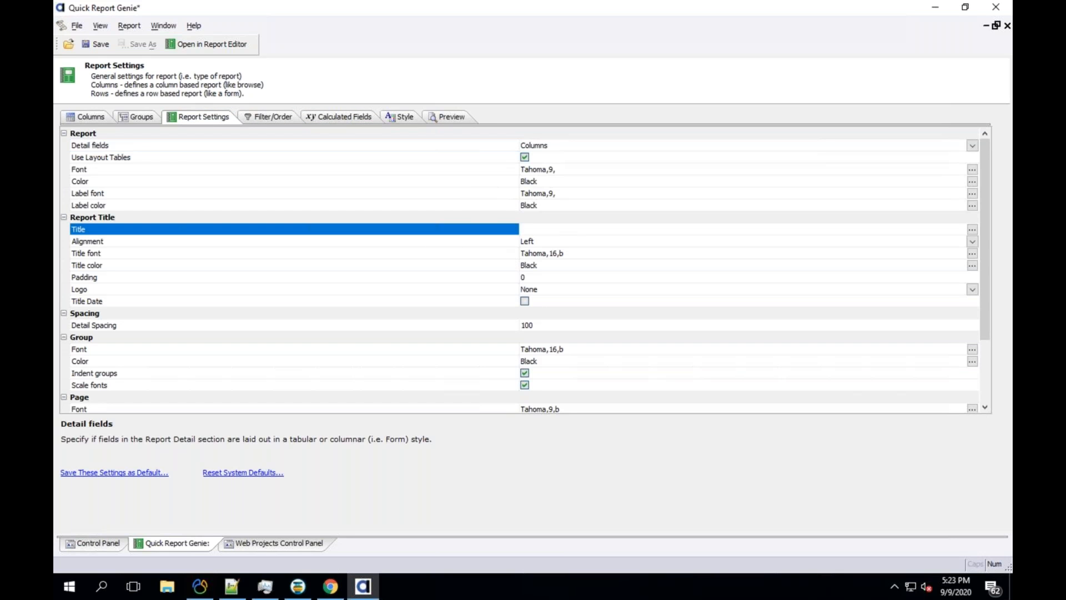
type("Phone ")
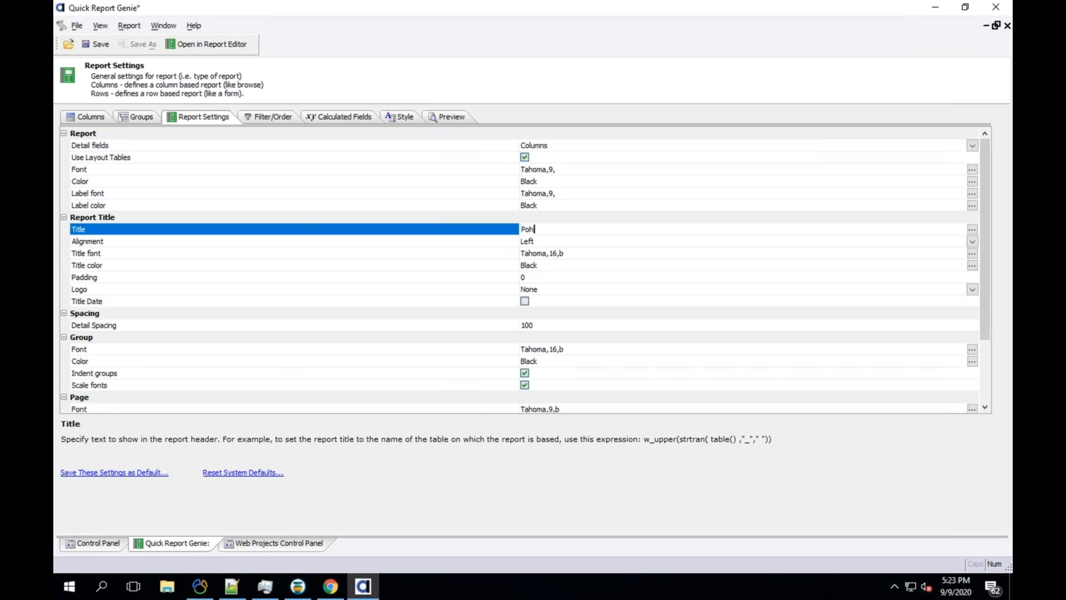
type("Directory")
key("Down")
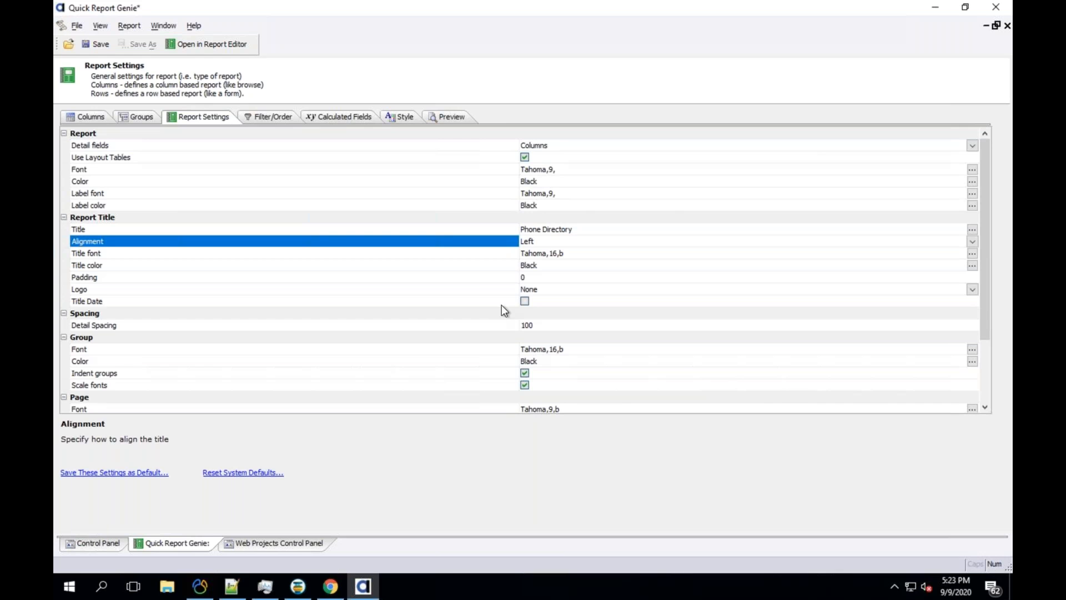
left_click(470, 287)
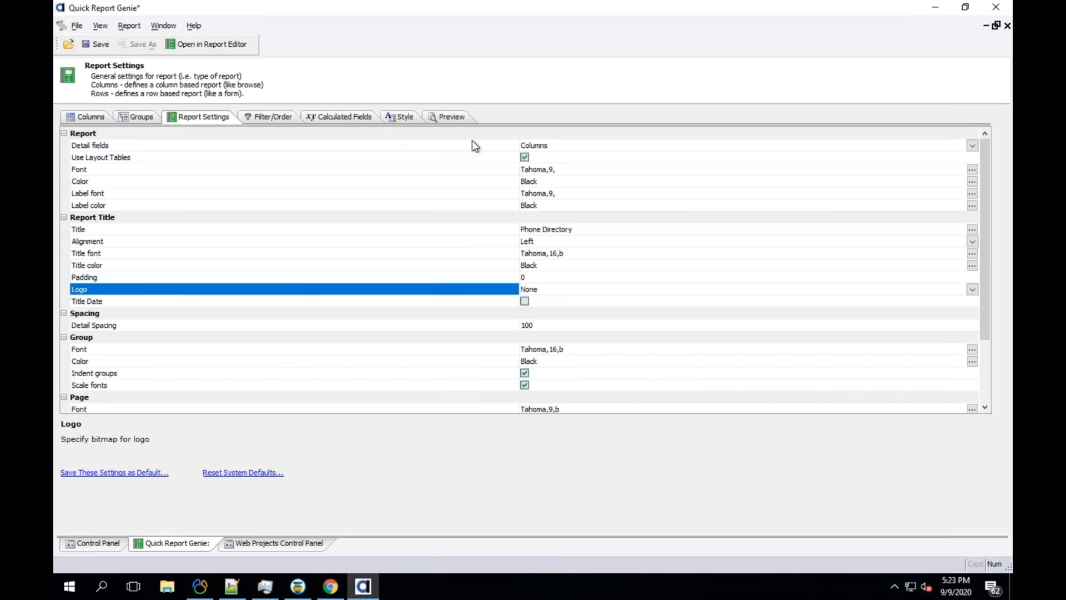
Apply the Section Borders style with the Blue theme to the report
left_click(362, 119)
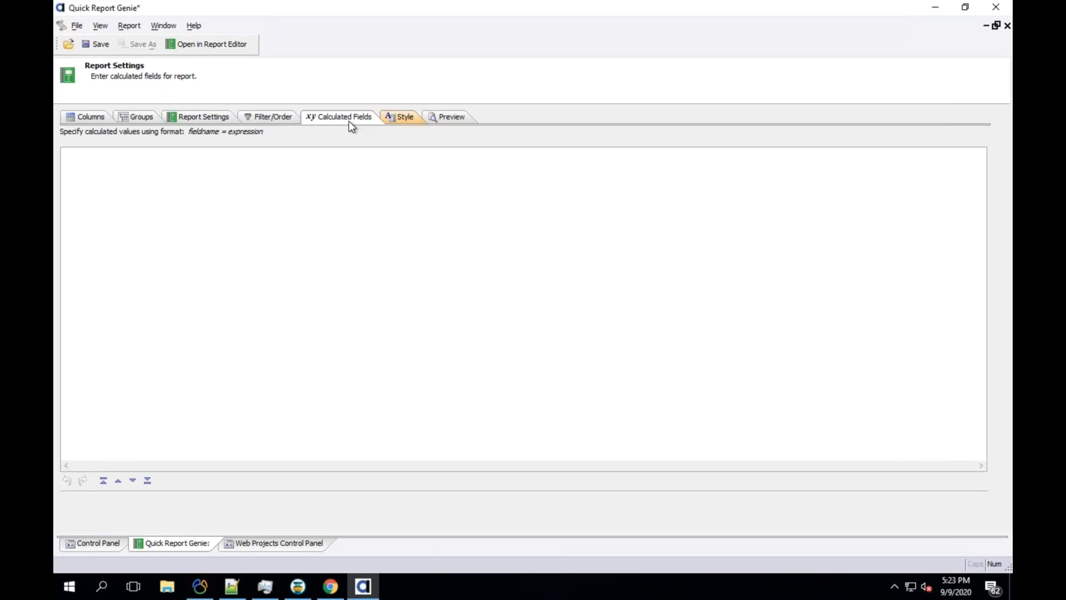
left_click(400, 120)
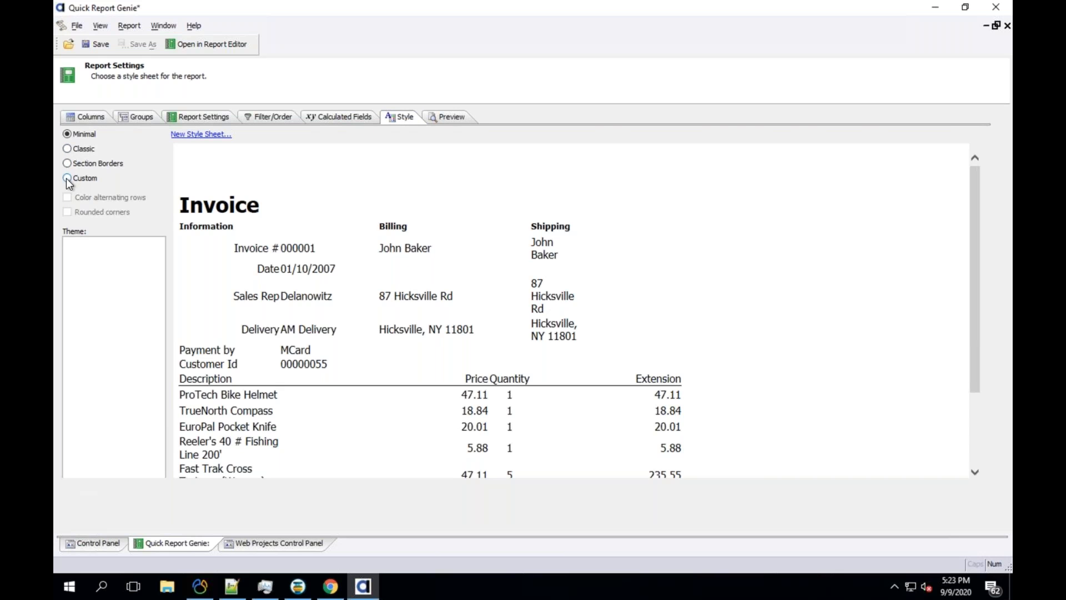
left_click(68, 163)
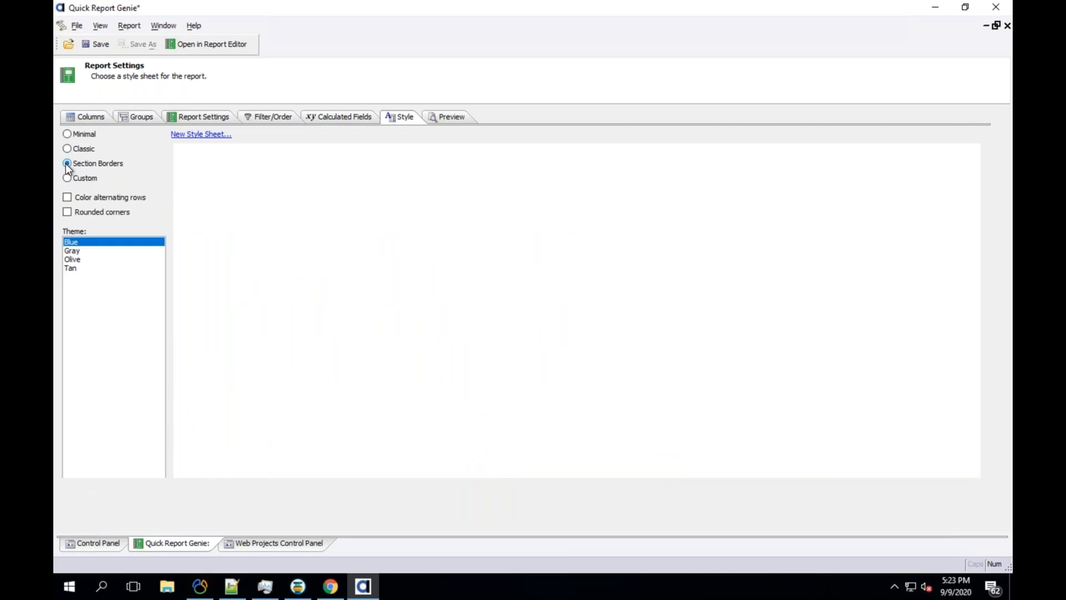
Preview the styled report and look at the file formats available for exporting it
left_click(442, 116)
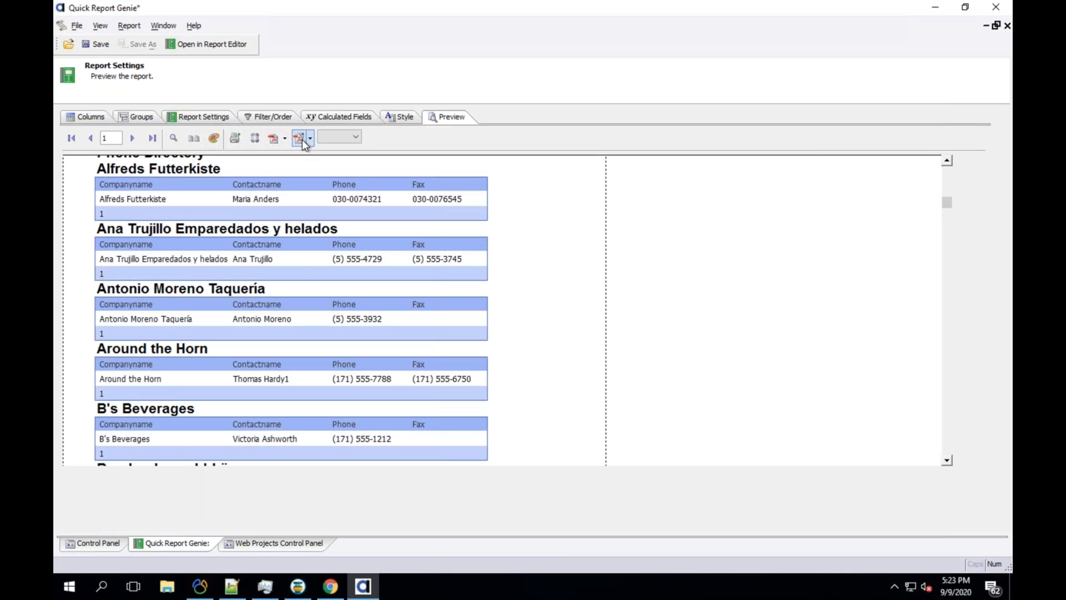
left_click(284, 139)
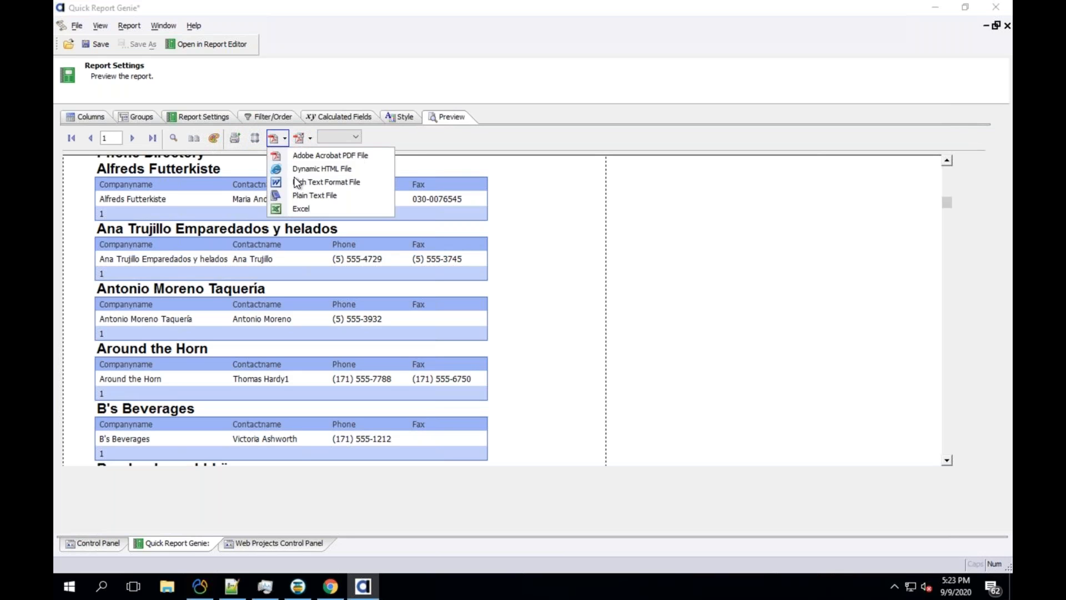
left_click(452, 136)
Save the report in the Default project as webinar_qr
left_click(85, 111)
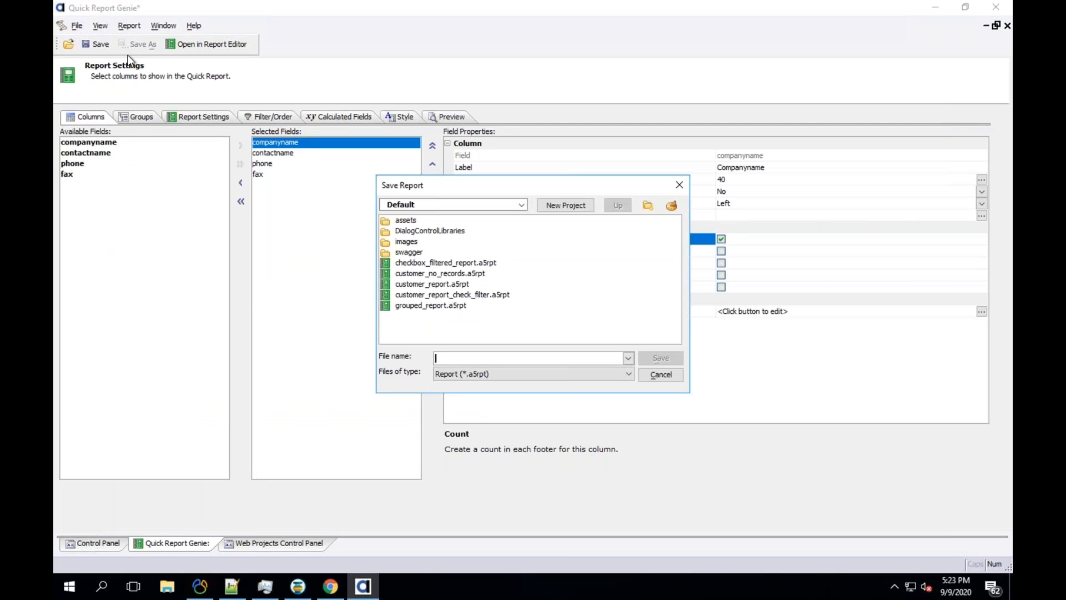
type("webinar_gr")
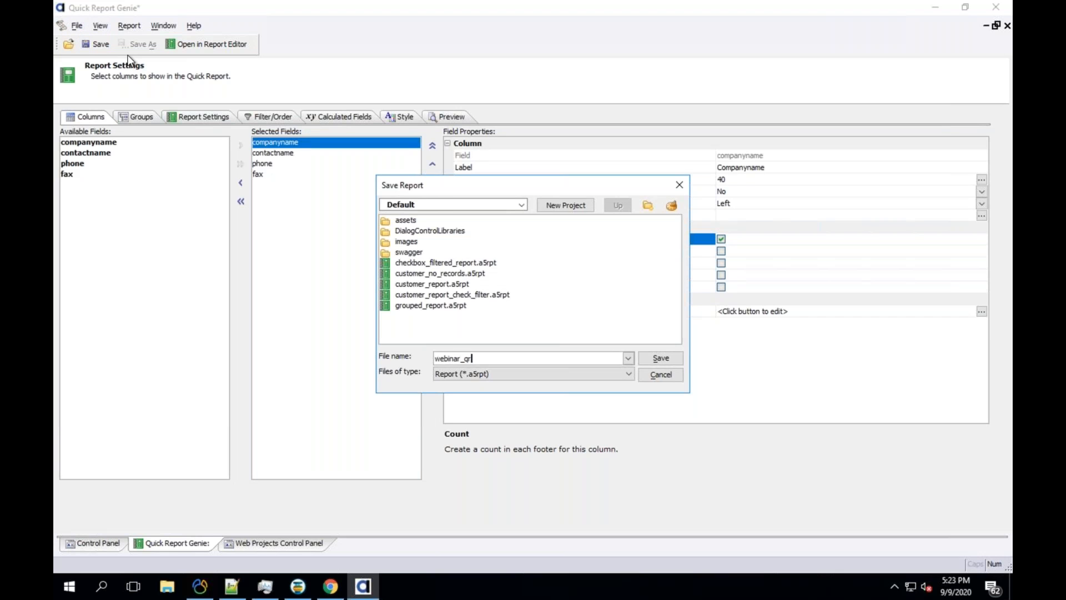
key("Return")
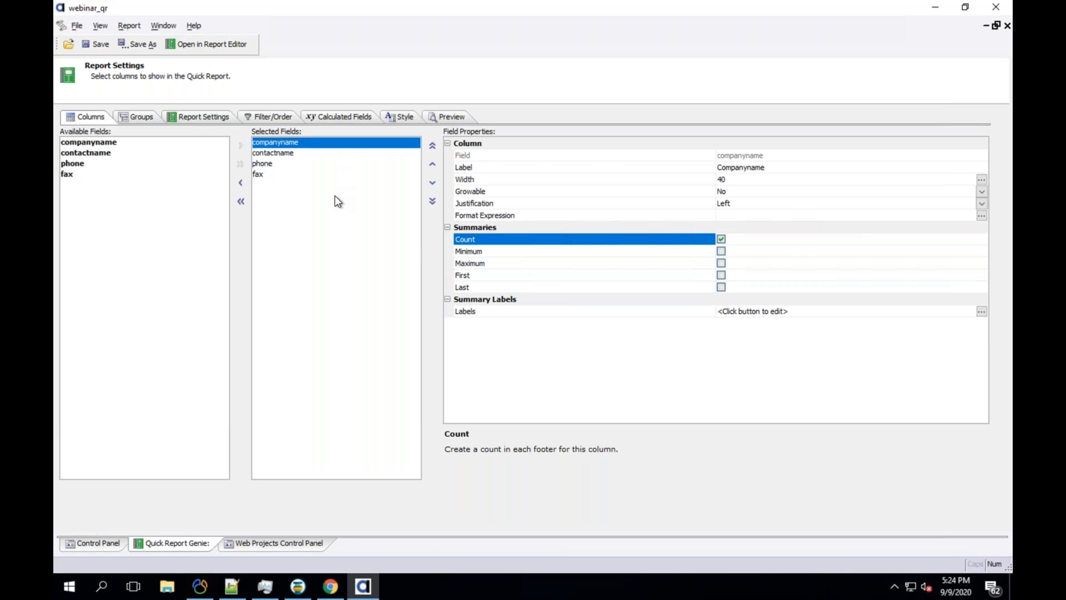
Look at the project's report list and the New Report methods, cancel creating another report, and return to webinar_qr
left_click(295, 543)
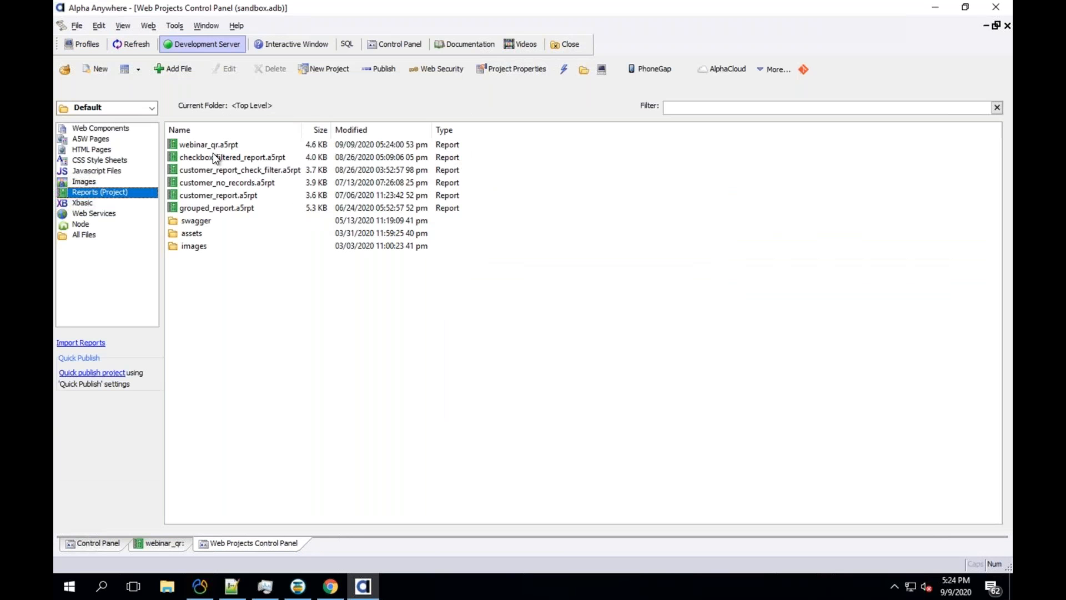
left_click(85, 68)
left_click(182, 86)
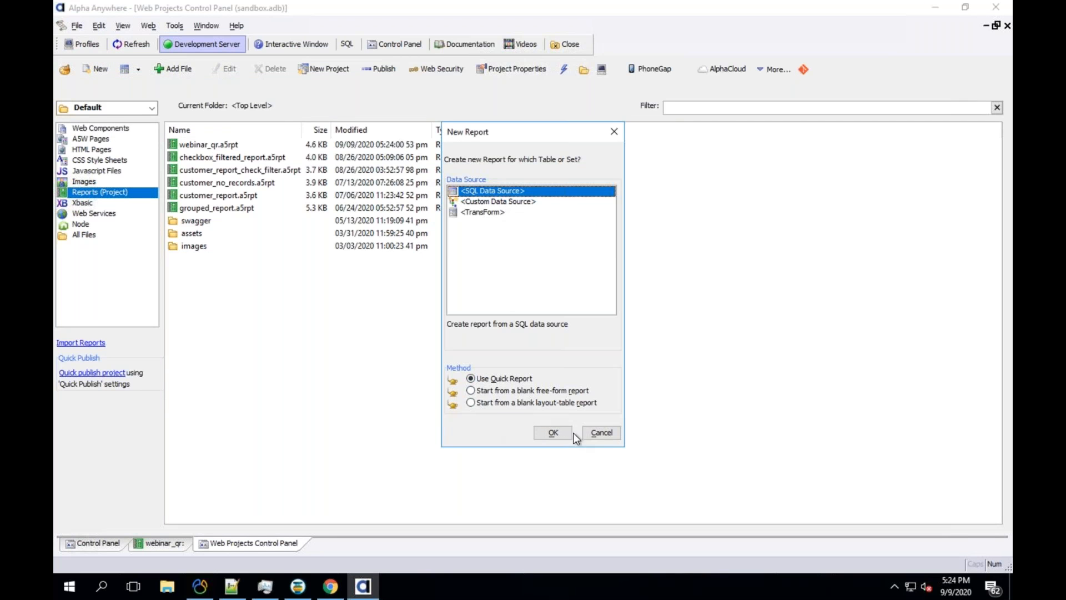
left_click(601, 432)
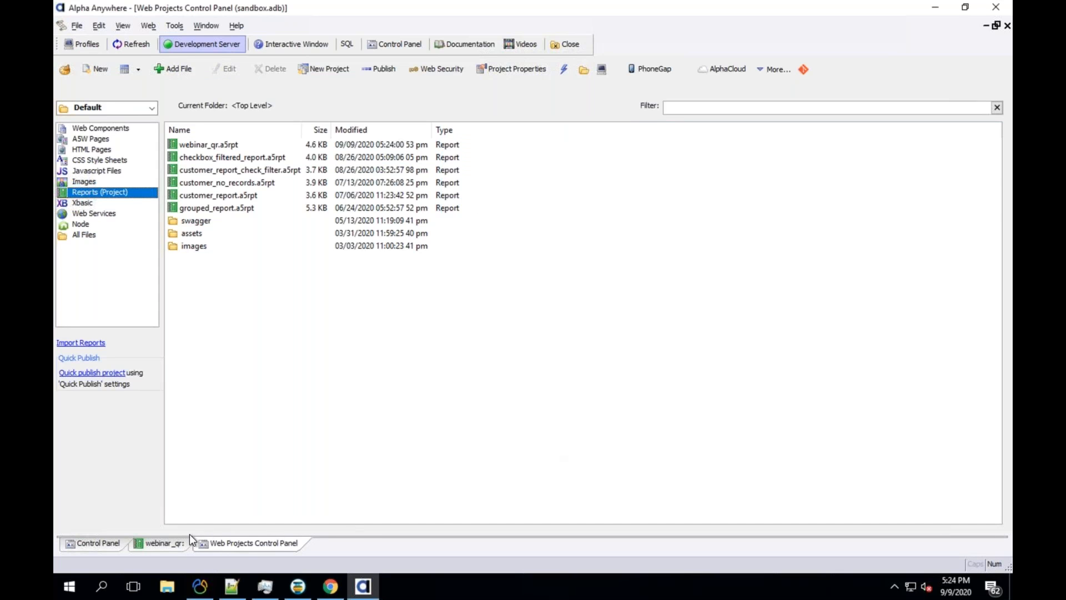
left_click(159, 542)
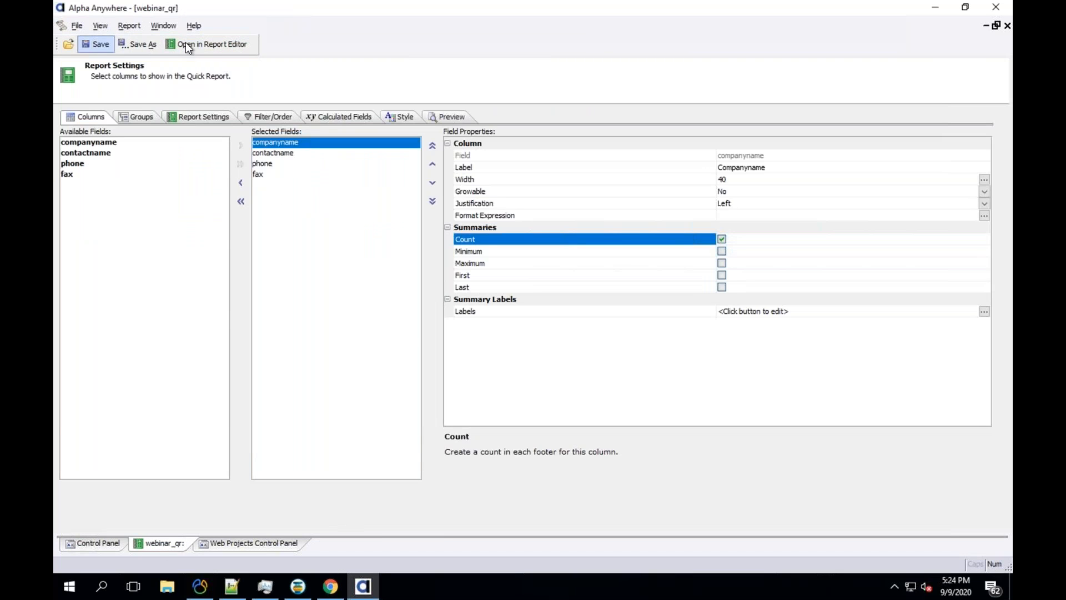
Open a copy of the Quick Report in the Report Editor as a Free Form report saved as webinar_ff
left_click(226, 46)
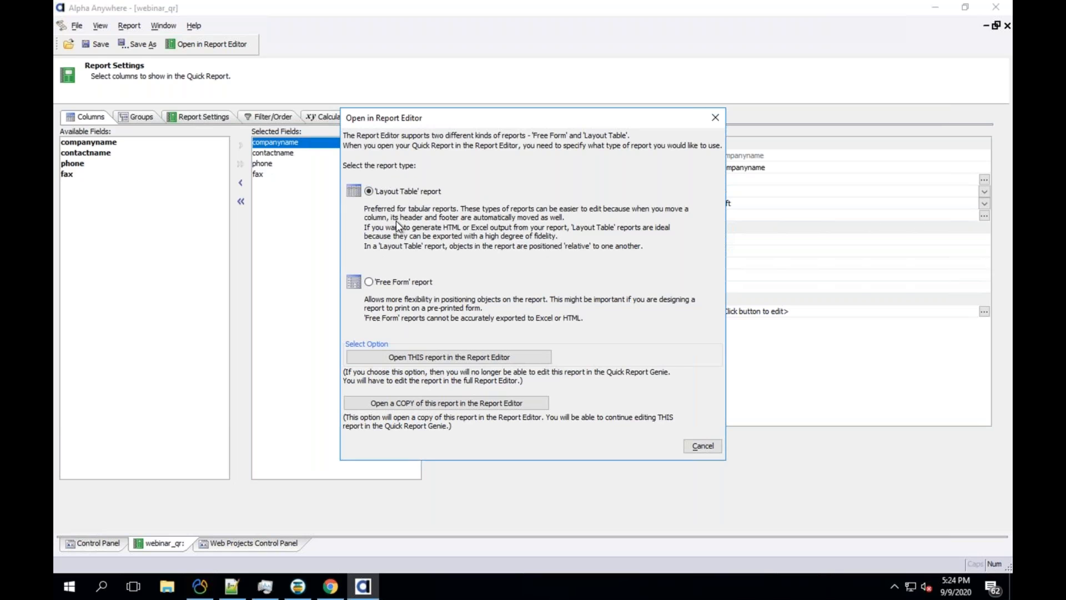
left_click(369, 281)
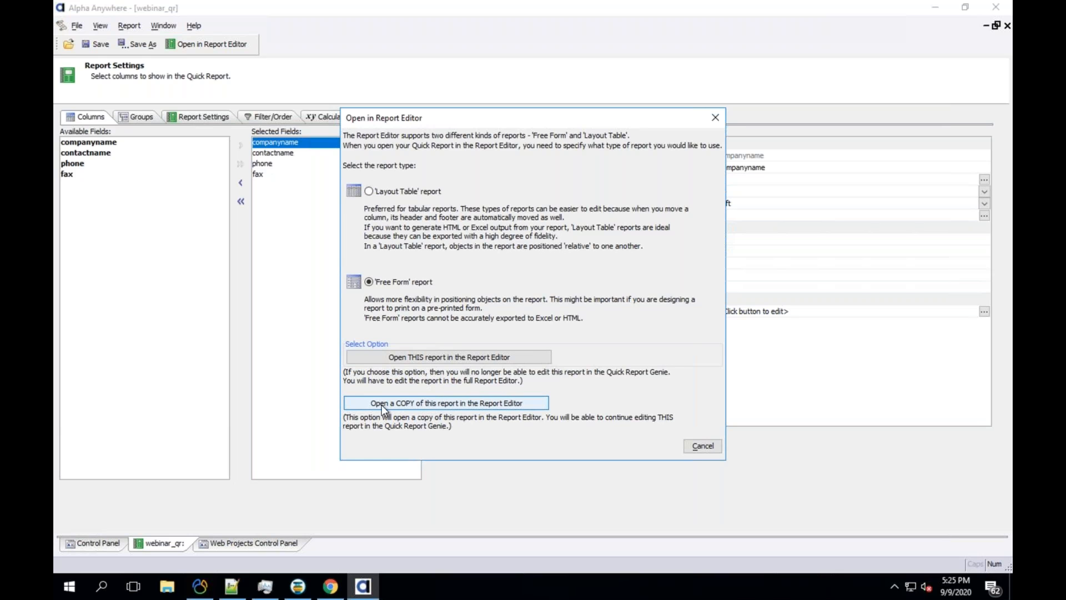
left_click(488, 401)
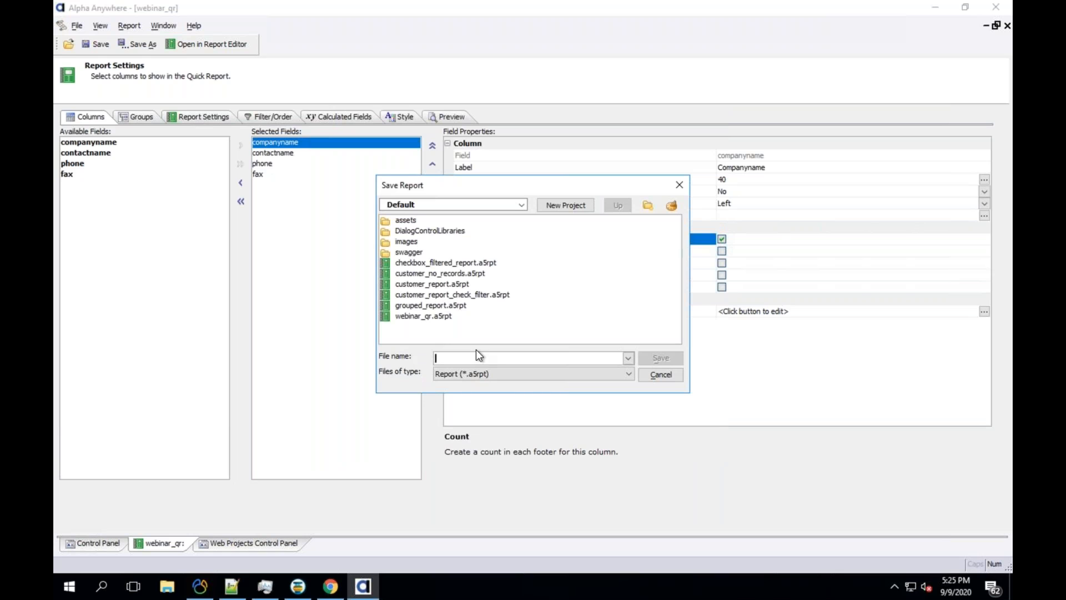
type("webinar_f")
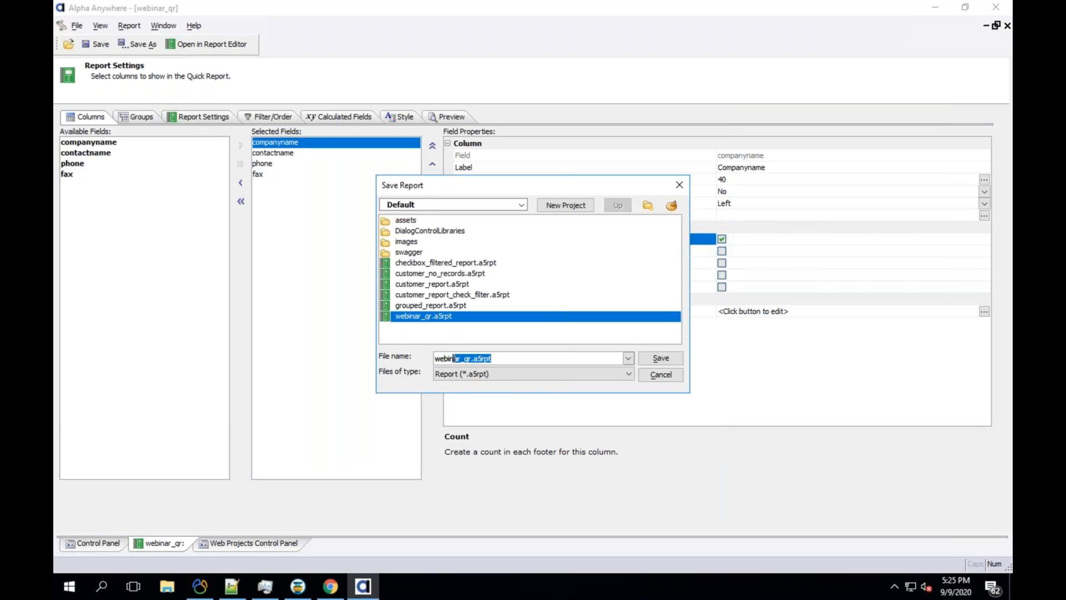
type("f")
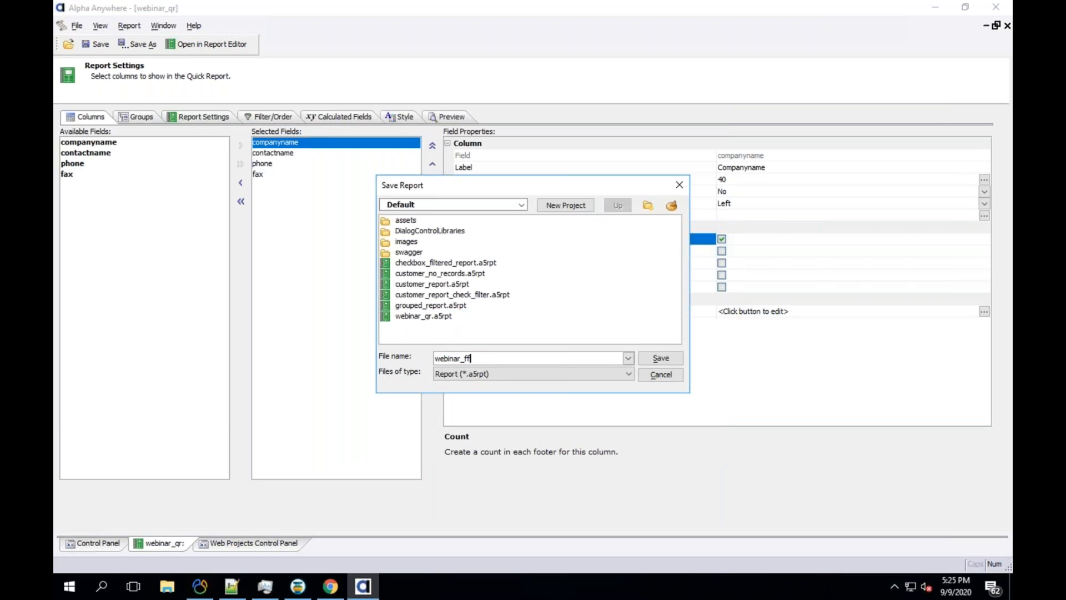
left_click(661, 358)
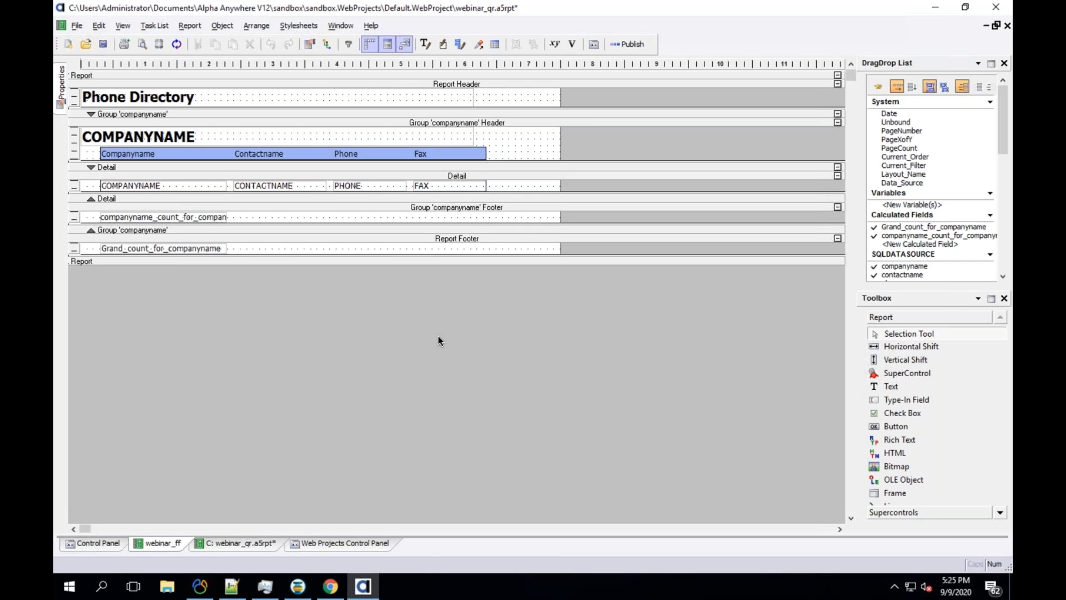
Shift the FAX and PHONE fields in the Detail section slightly to the right
mouse_move(440, 188)
left_mouse_down()
mouse_move(456, 189)
mouse_move(446, 187)
left_mouse_up()
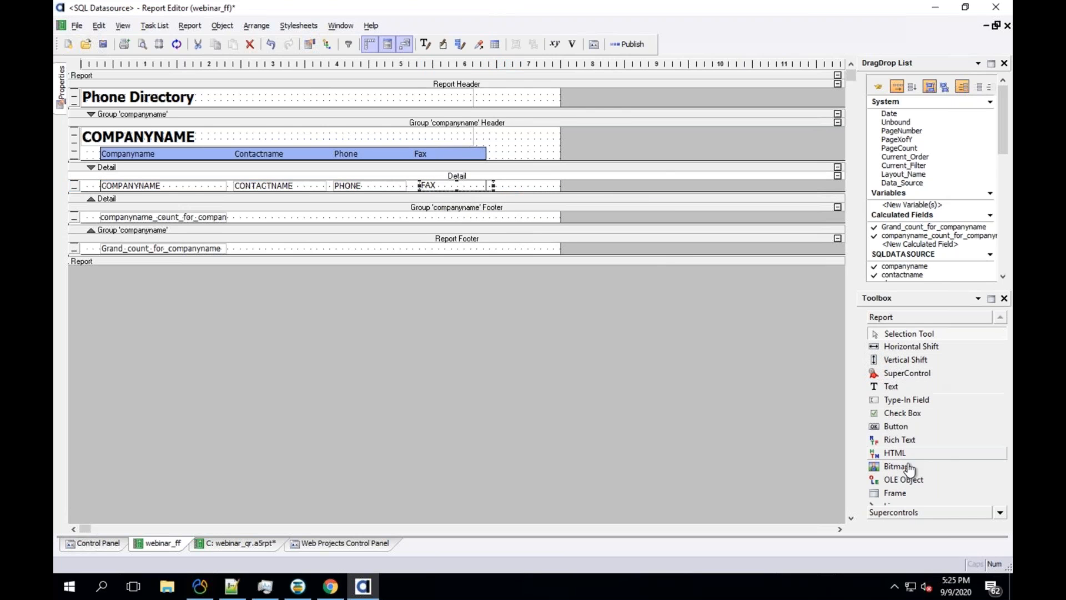
left_click(296, 187)
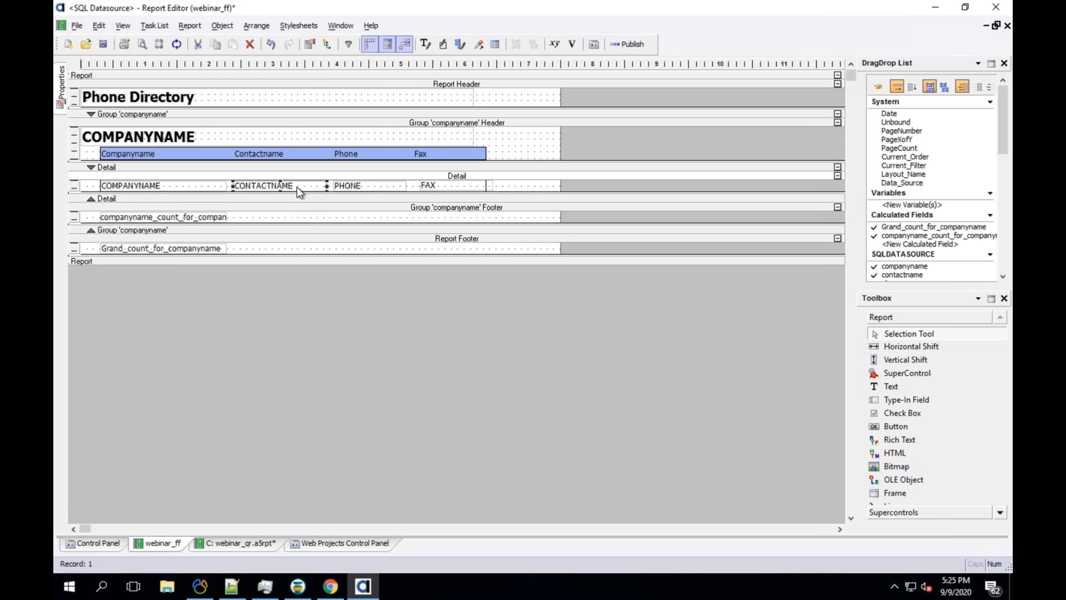
left_click(343, 188)
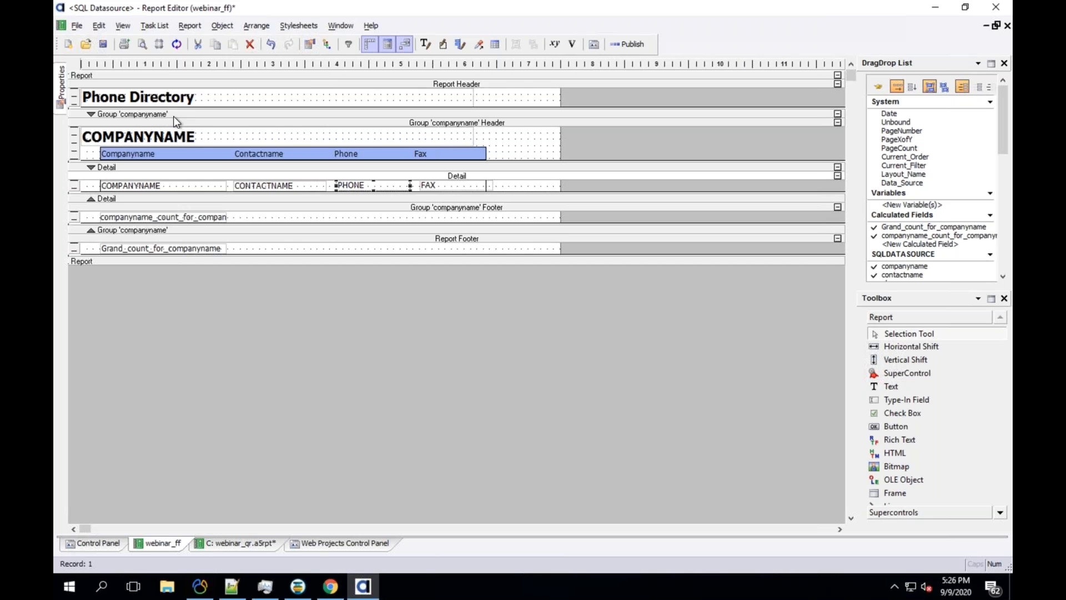
Look at the properties offered for inserting a new group in the report, and cancel without adding one
right_click(259, 79)
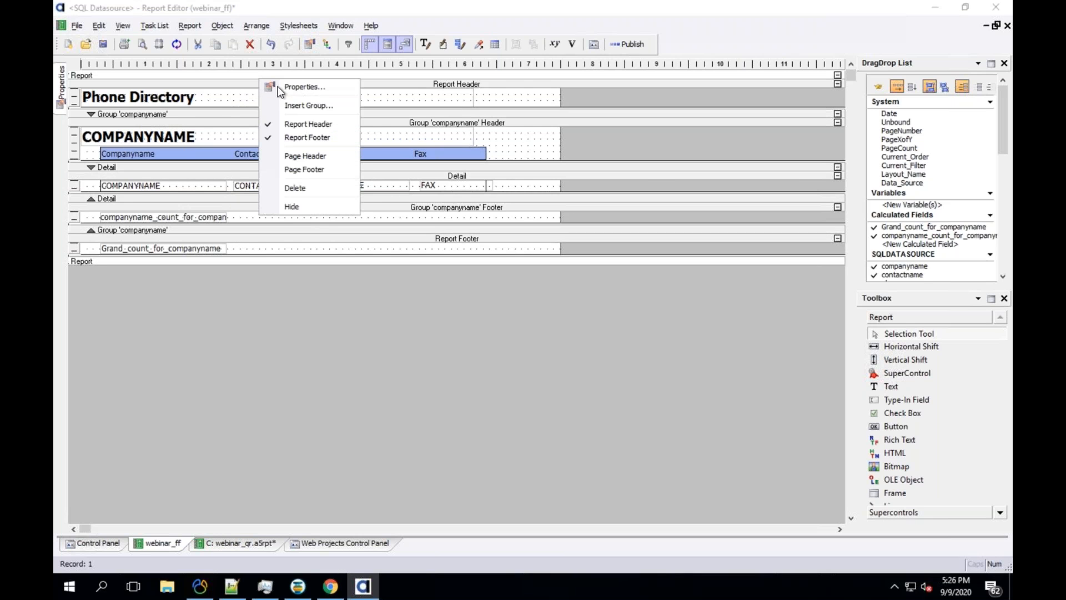
left_click(314, 107)
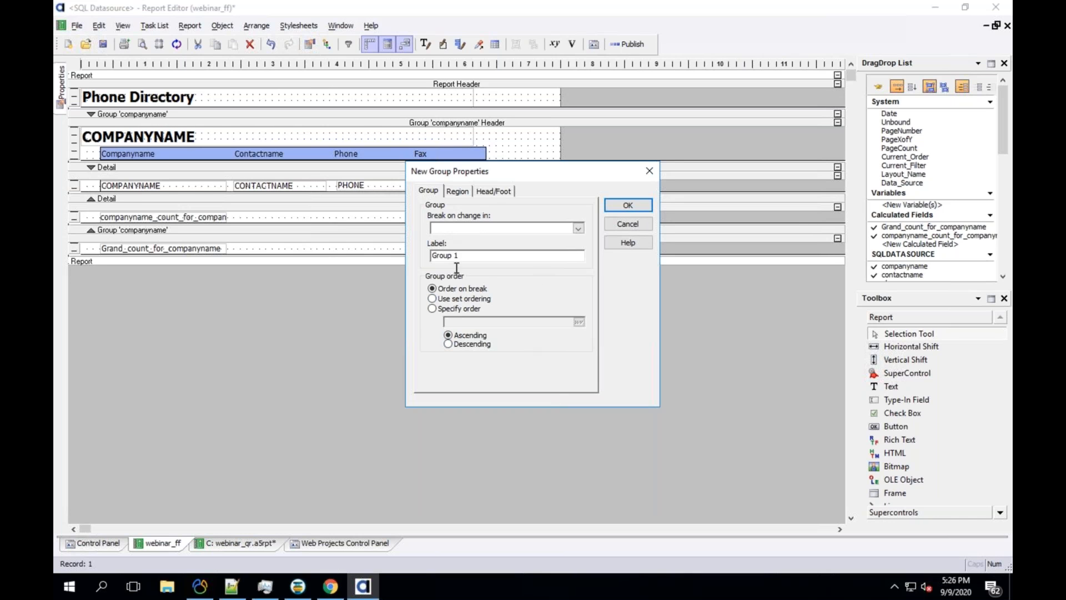
left_click(627, 224)
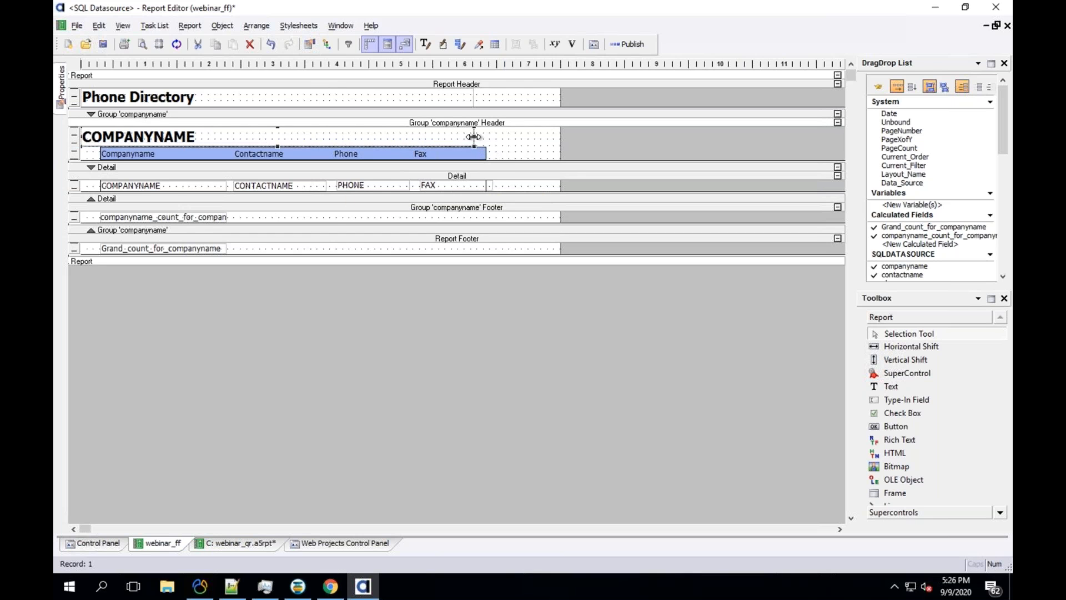
Shorten the COMPANYNAME field in the group header to about 2.2 inches wide
left_click(275, 139)
left_click_drag(339, 139, 220, 141)
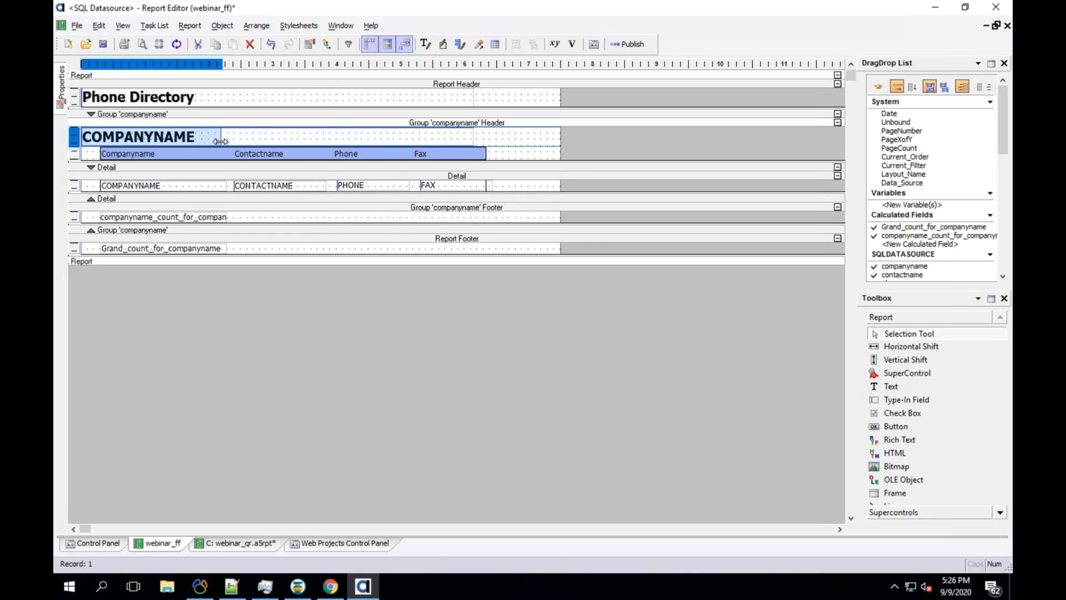
Move the group header's COMPANYNAME field above the Phone and Fax headings, and undo the move
left_click(432, 138)
left_click_drag(426, 136, 454, 139)
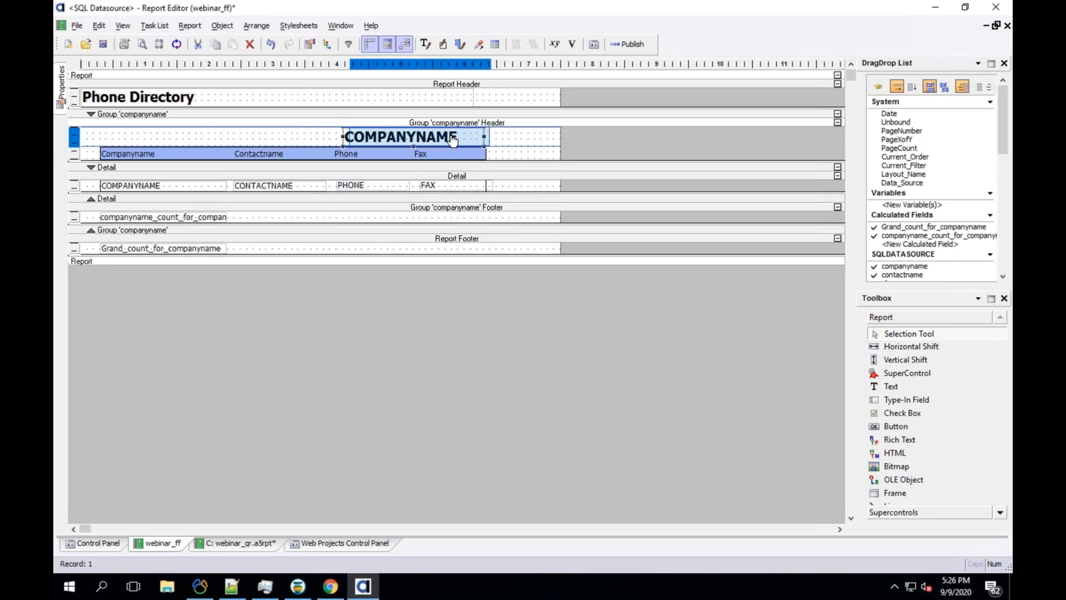
left_click(310, 135)
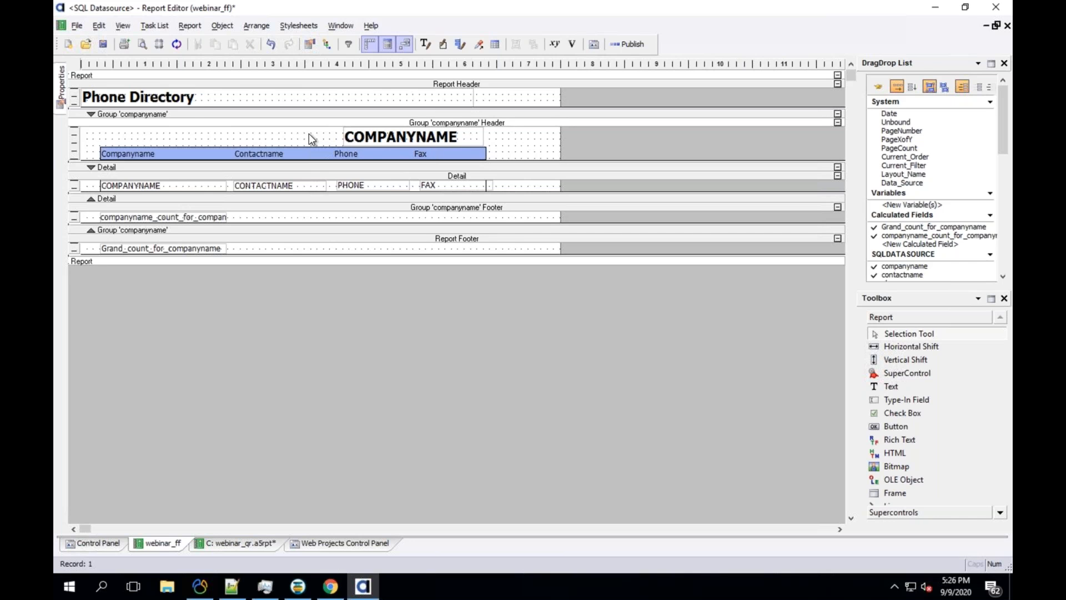
left_click(392, 95)
mouse_move(473, 98)
left_mouse_down()
mouse_move(371, 102)
mouse_move(470, 99)
left_mouse_up()
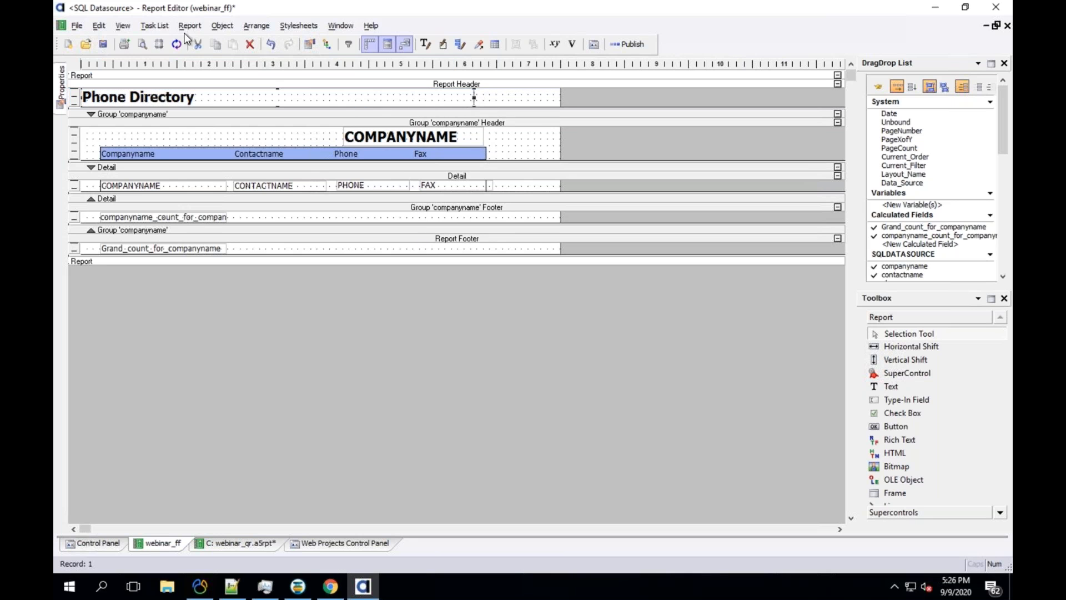
left_click(99, 25)
left_click(102, 39)
Shorten the Phone Directory title in the report header to about 2.4 inches wide and save the report
left_click_drag(475, 102, 235, 100)
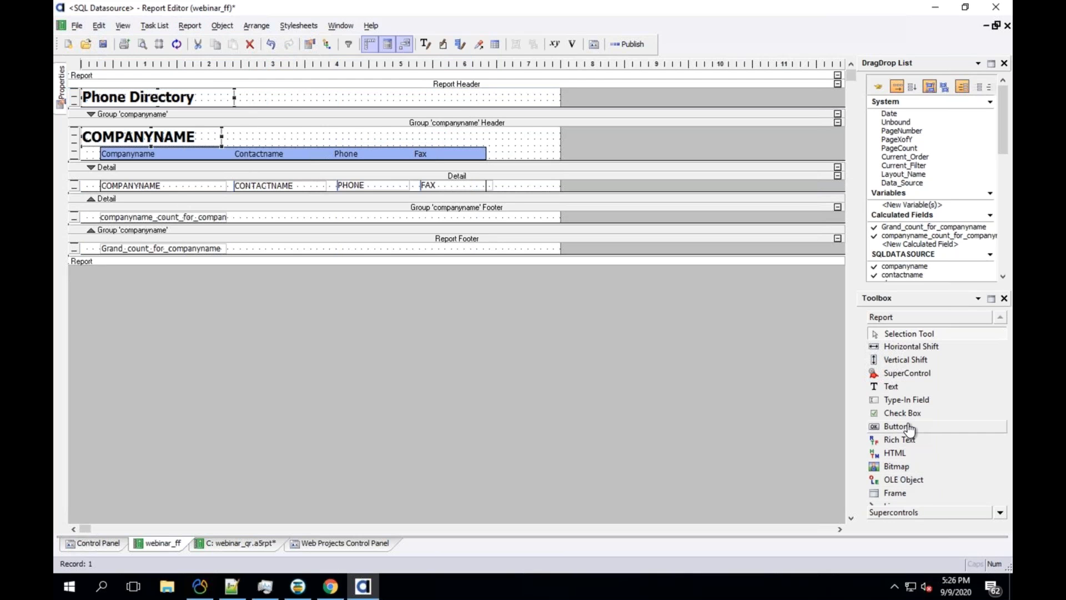
scroll(909, 429, "down", 3)
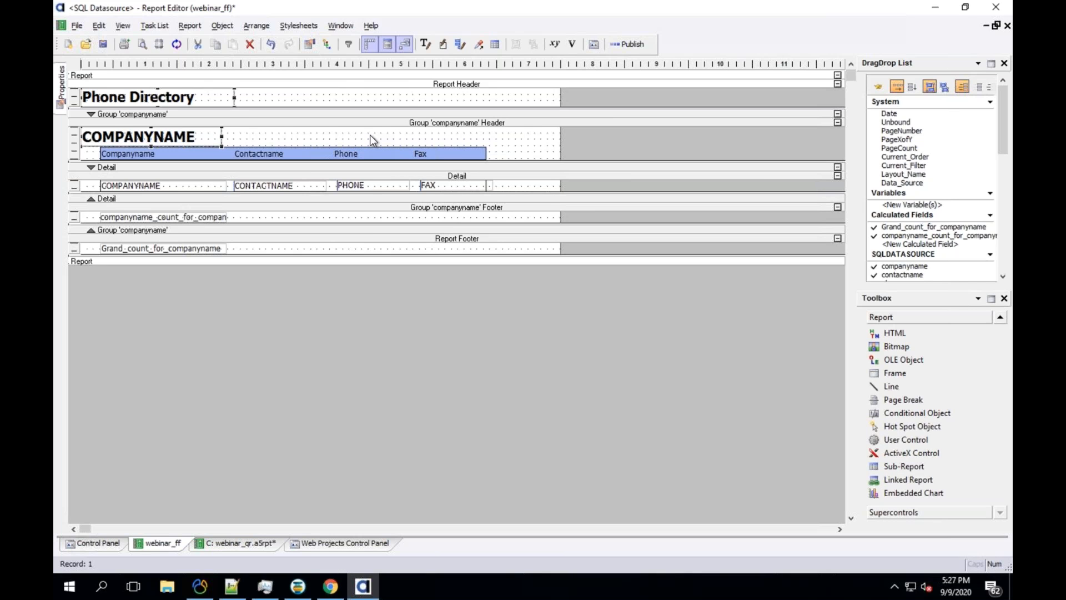
key("ctrl+s")
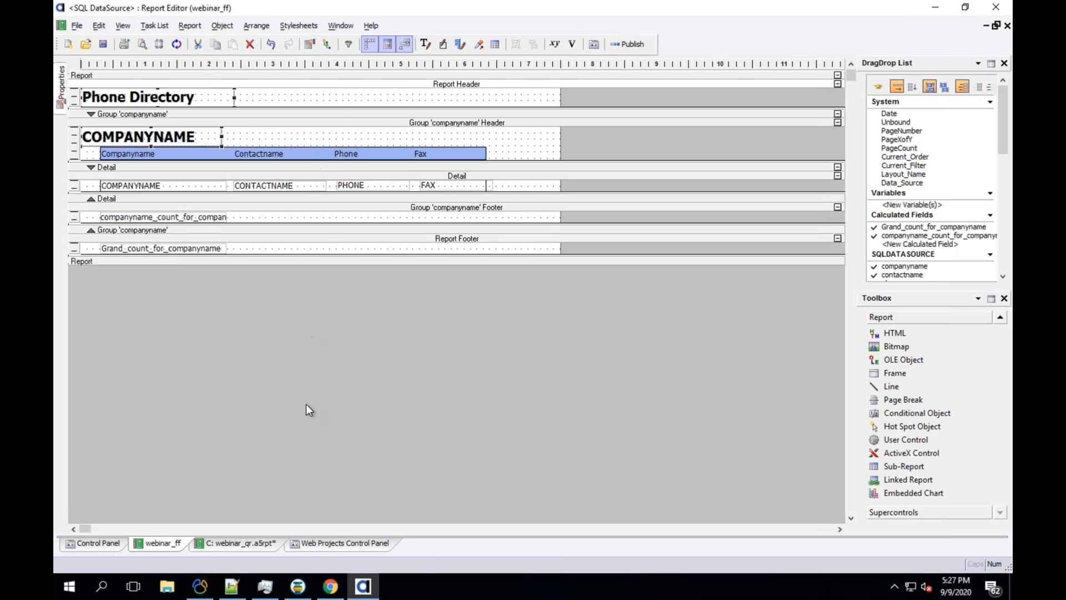
Return to webinar_qr and open a copy in the Report Editor as a Layout Table report saved as webinar_lt
left_click(257, 543)
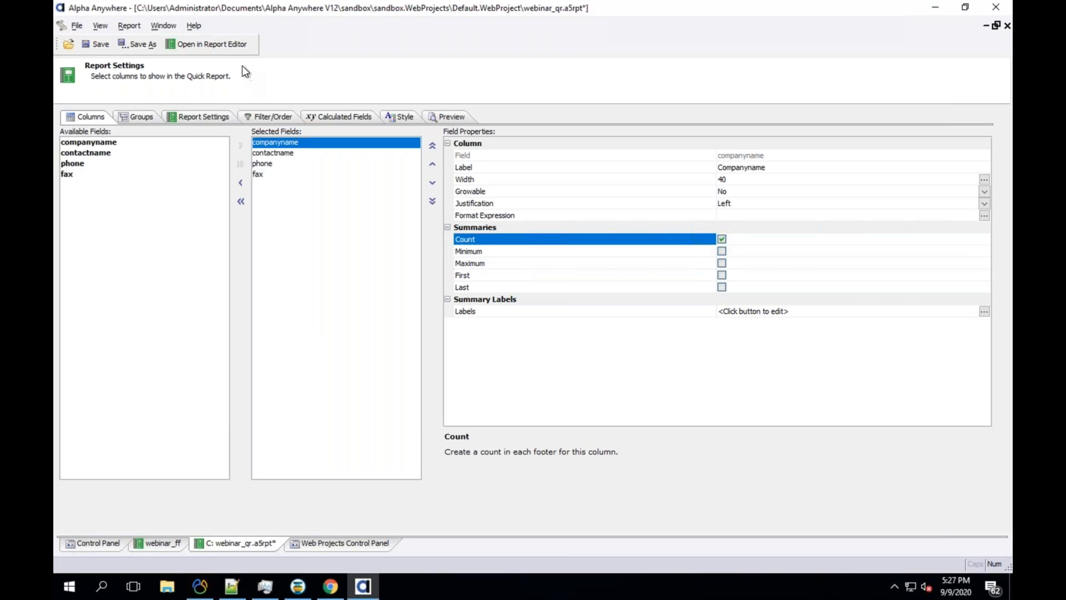
left_click(204, 44)
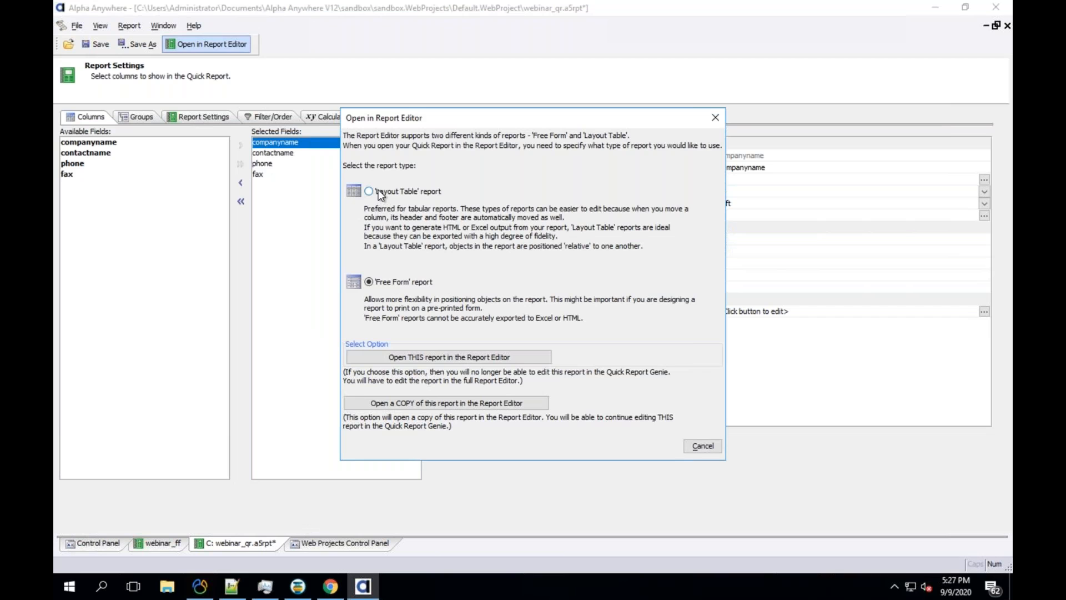
left_click(370, 191)
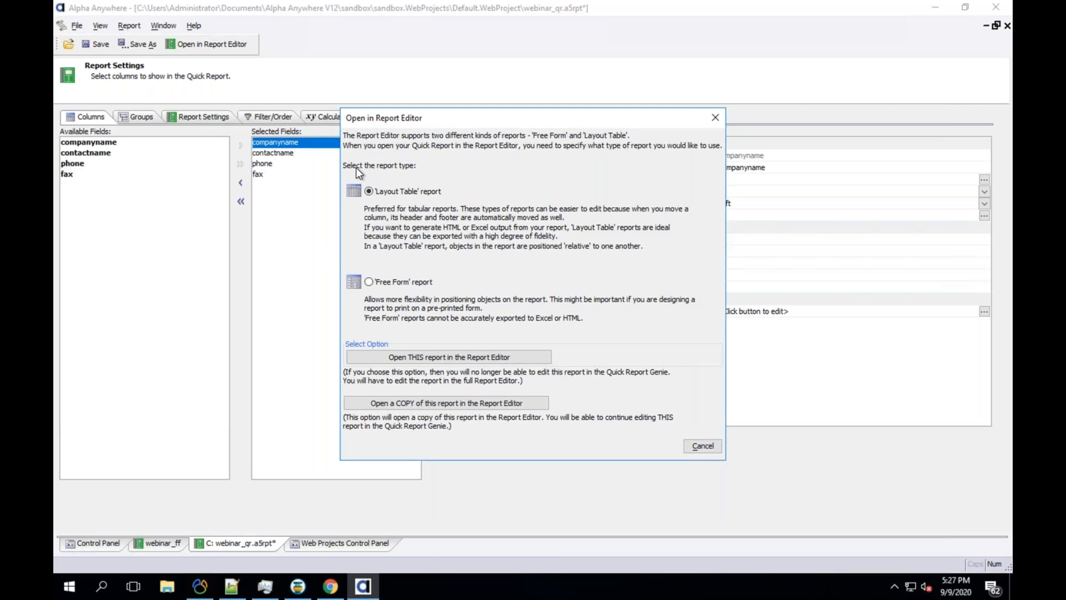
left_click(442, 401)
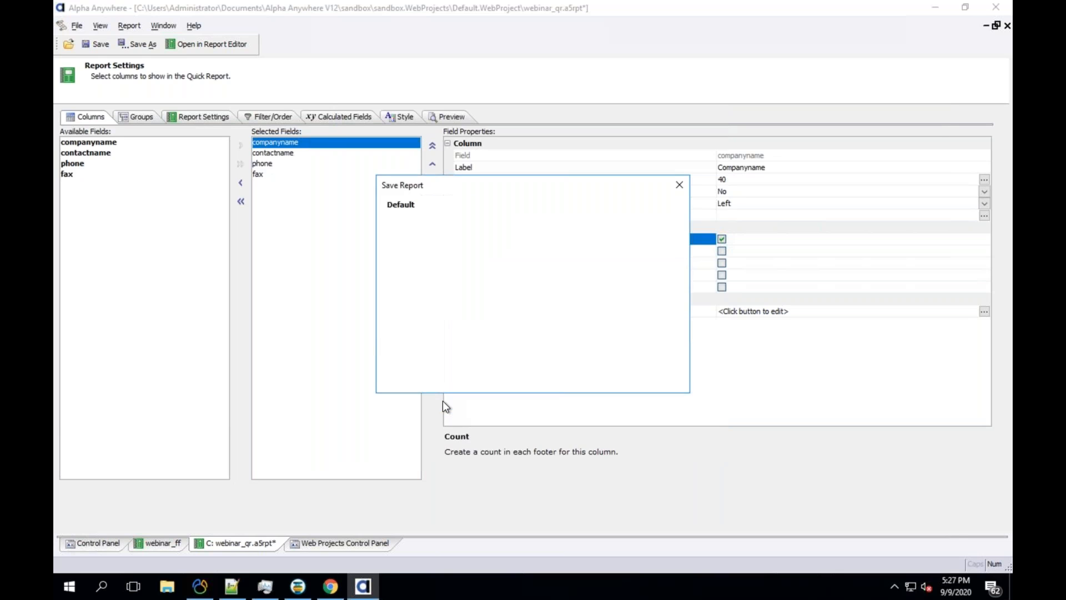
type("webinar")
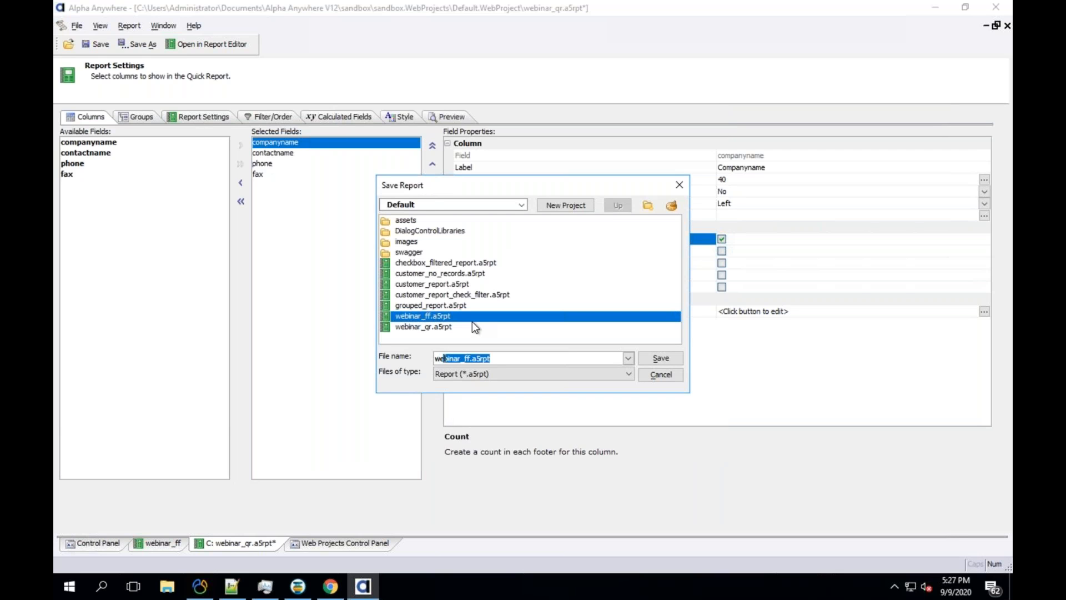
type("_lt")
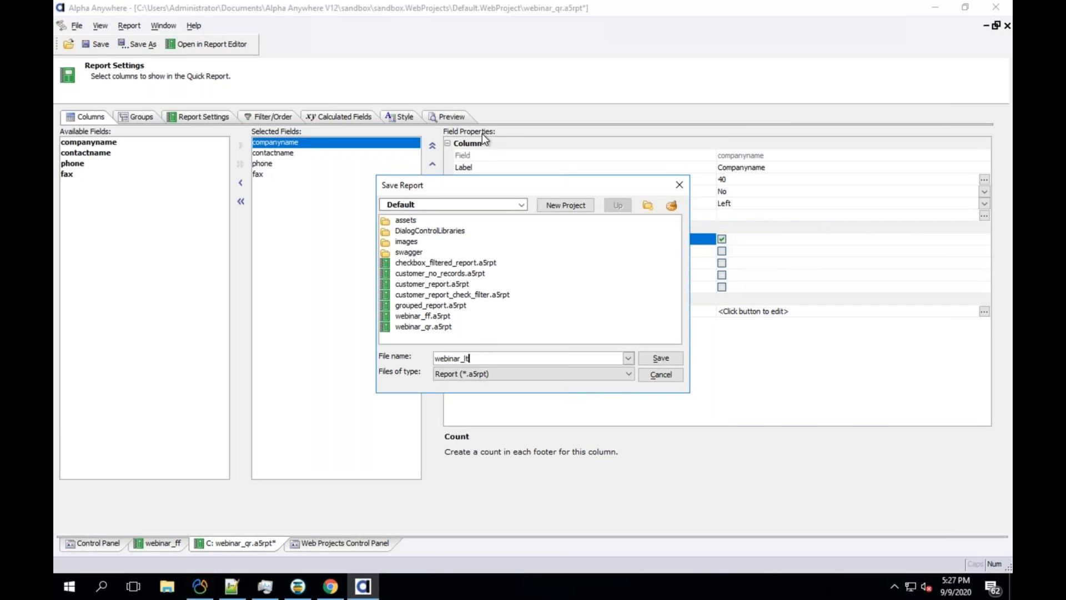
left_click(668, 357)
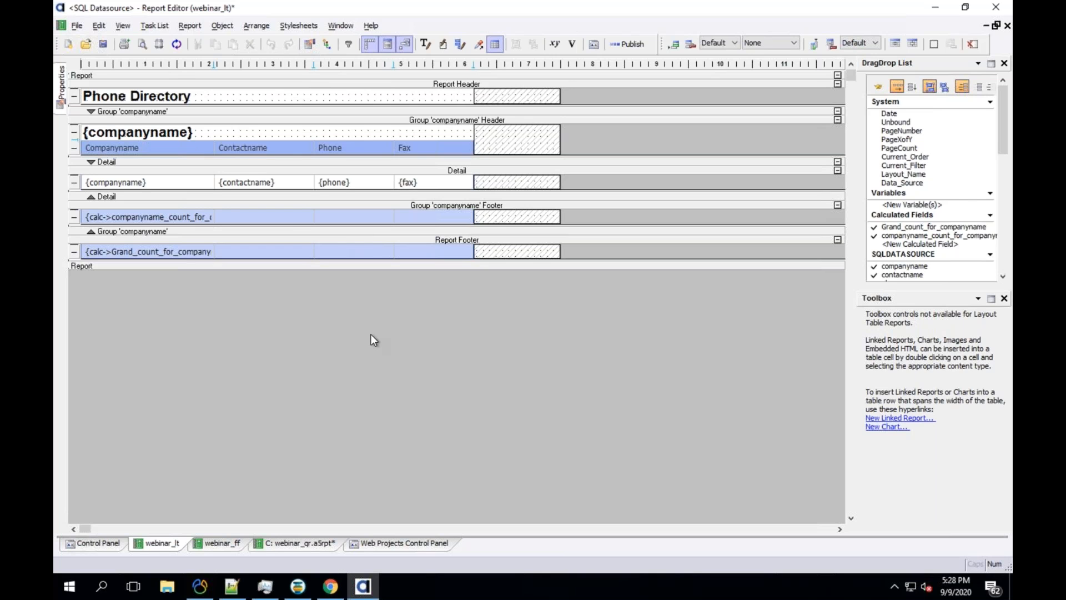
Examine the table cells holding the report title, the group header, its column headings and the Detail fields
left_click(167, 98)
left_click(380, 98)
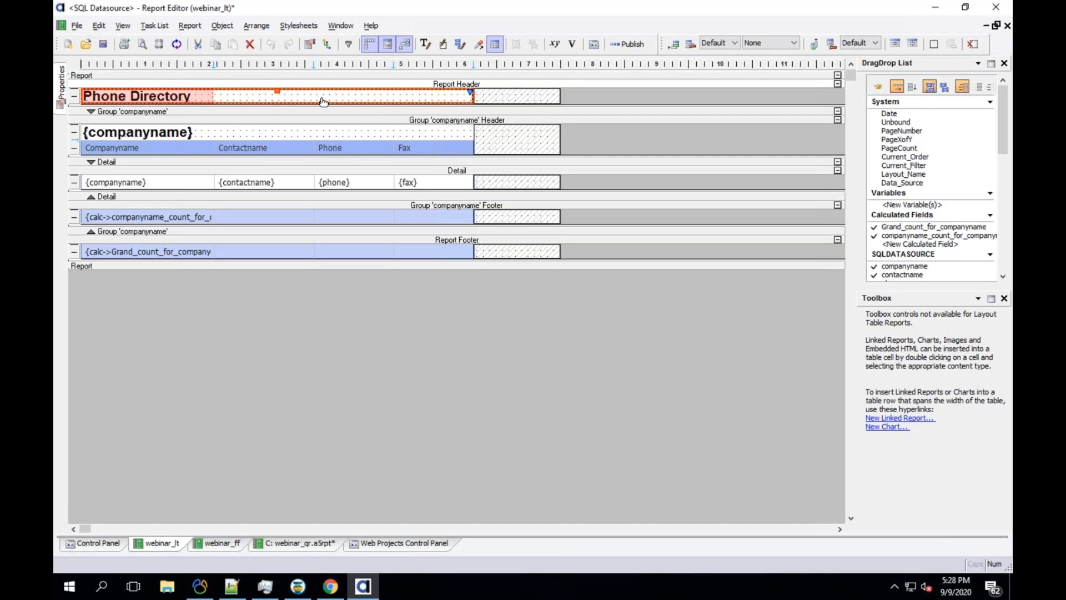
left_click(254, 133)
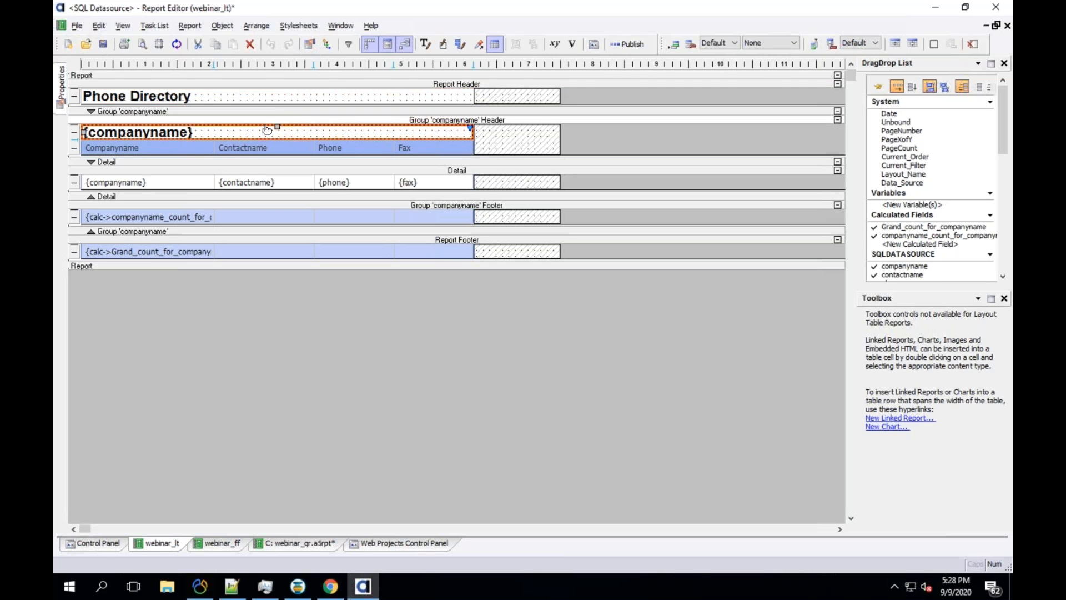
left_click(186, 149)
left_click(239, 152)
left_click(341, 151)
left_click(413, 151)
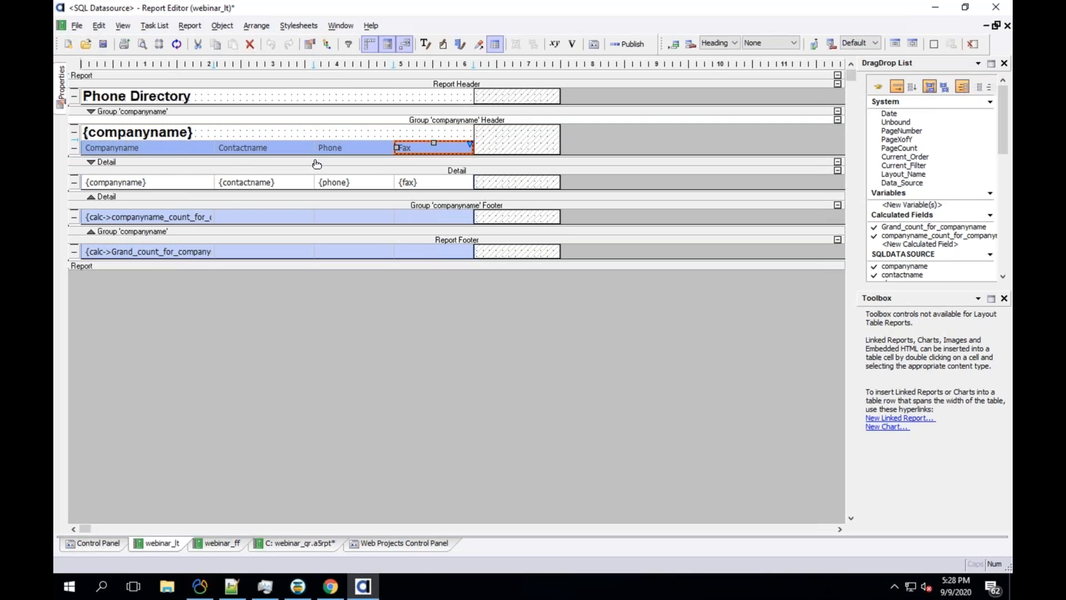
left_click(138, 185)
left_click(232, 185)
left_click(360, 185)
left_click(444, 185)
left_click(344, 185)
left_click(146, 182)
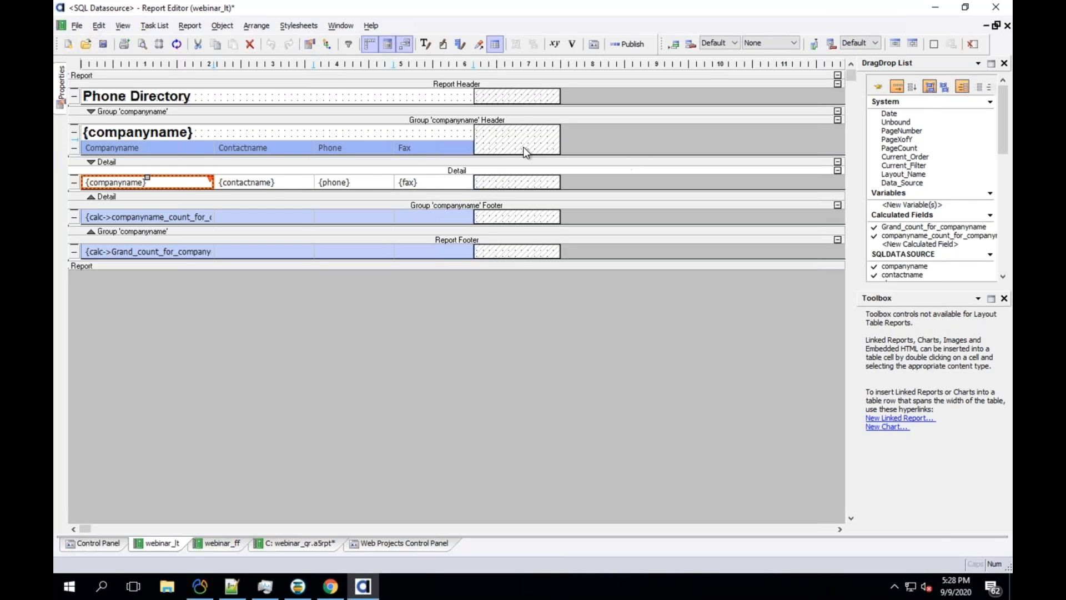
Clear the fax field from its cell in the Detail row, keeping the cell itself
left_click(435, 185)
left_click(433, 178)
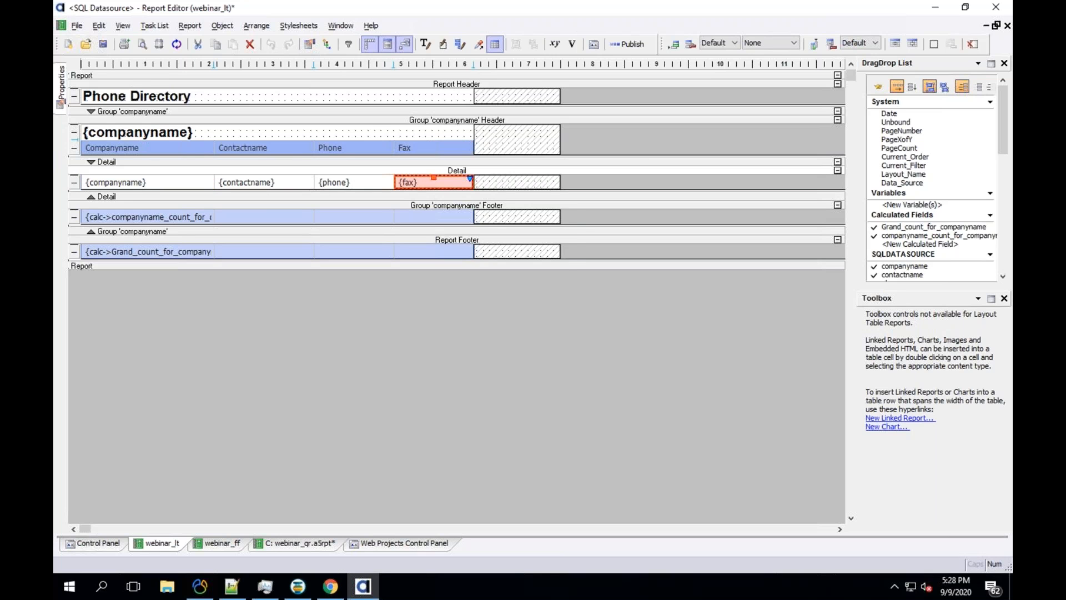
right_click(430, 186)
left_click(467, 237)
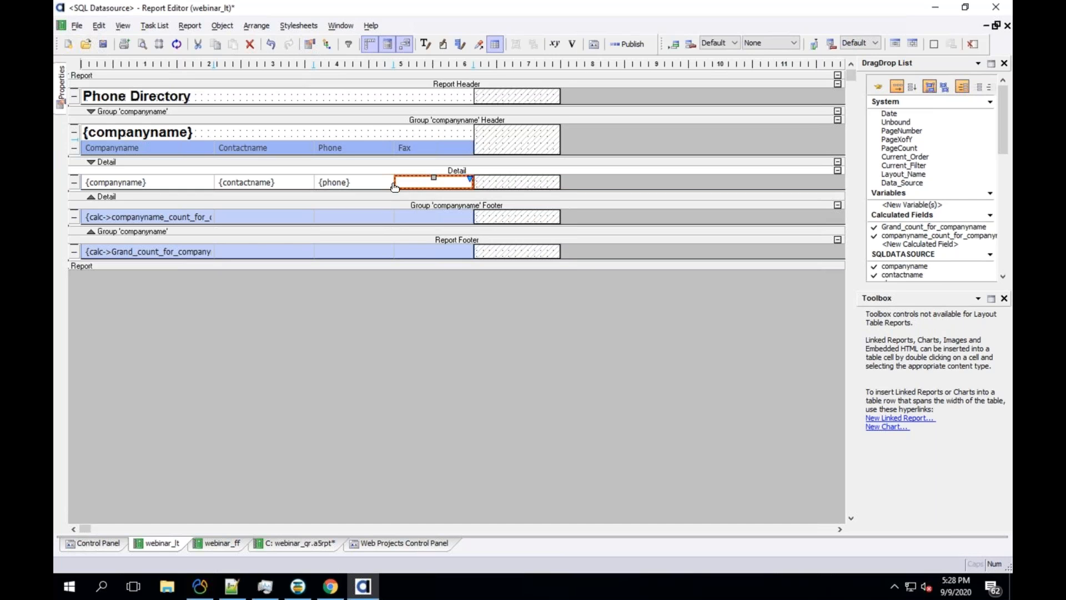
Look at the editing options for the empty Detail cell, and select the title cell and the group header's companyname cell
right_click(428, 185)
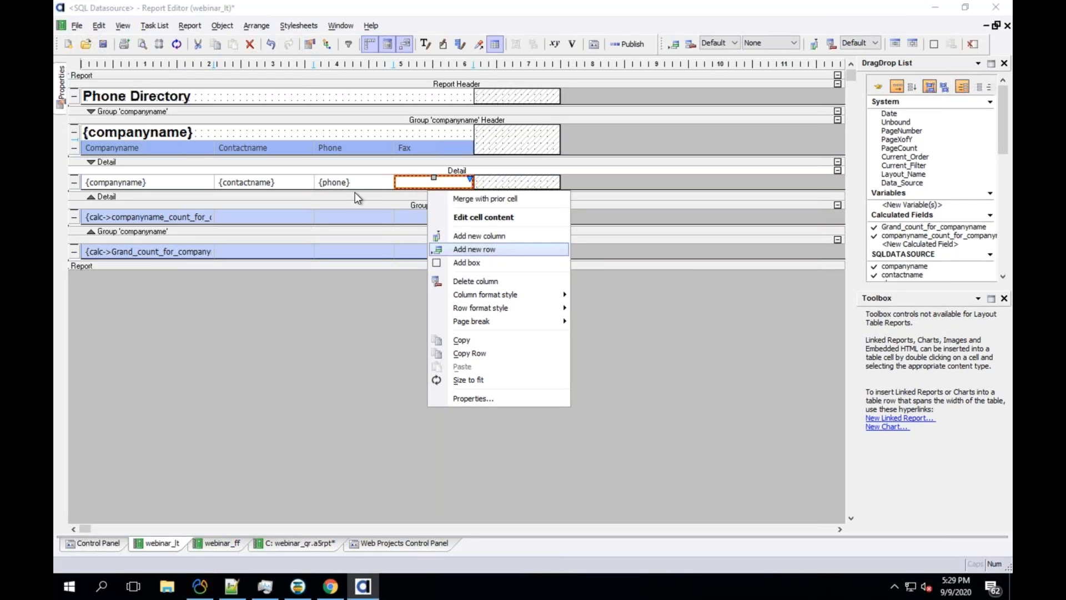
left_click(284, 100)
left_click(284, 100)
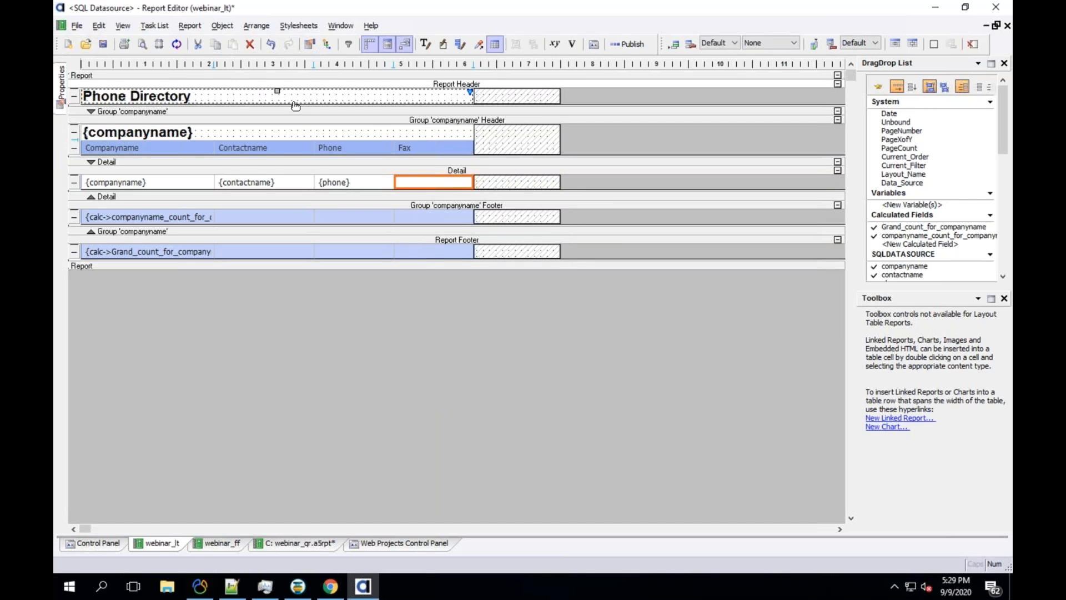
left_click(189, 135)
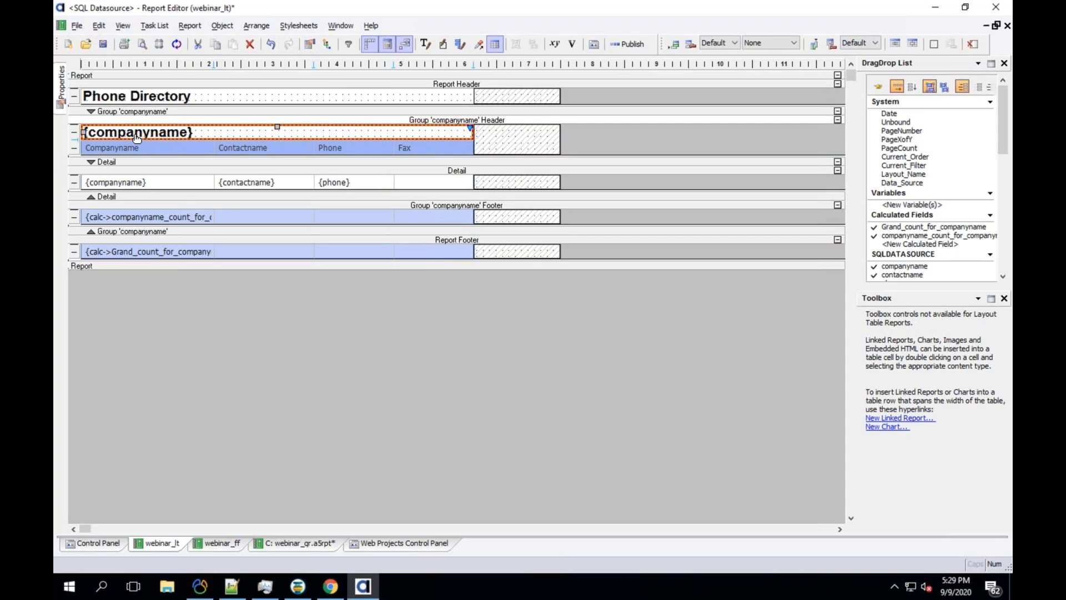
Split the merged companyname title cell in the group header into separate cells and select the resulting cells individually
right_click(280, 132)
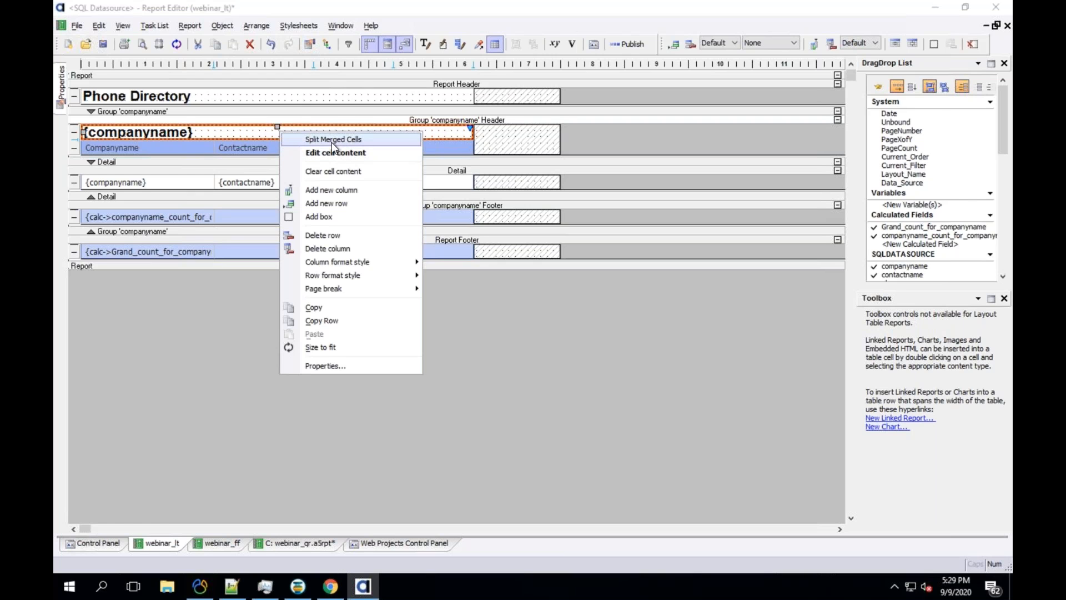
left_click(342, 140)
left_click(300, 135)
left_click(341, 135)
left_click(403, 133)
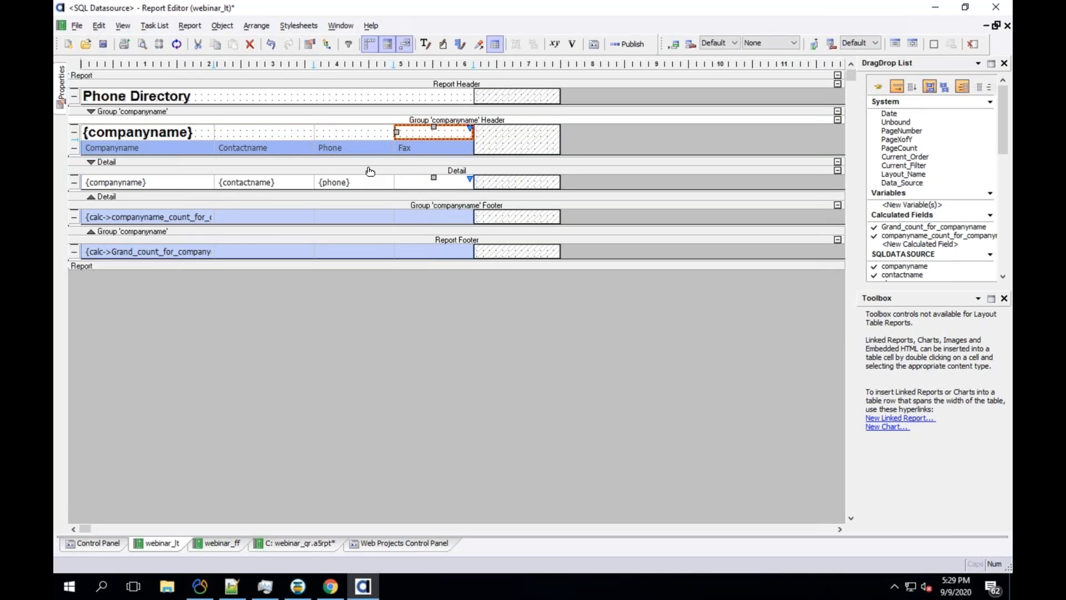
Merge the group header's title row cells, from the companyname cell through the one above Fax, into one cell
left_click(178, 136)
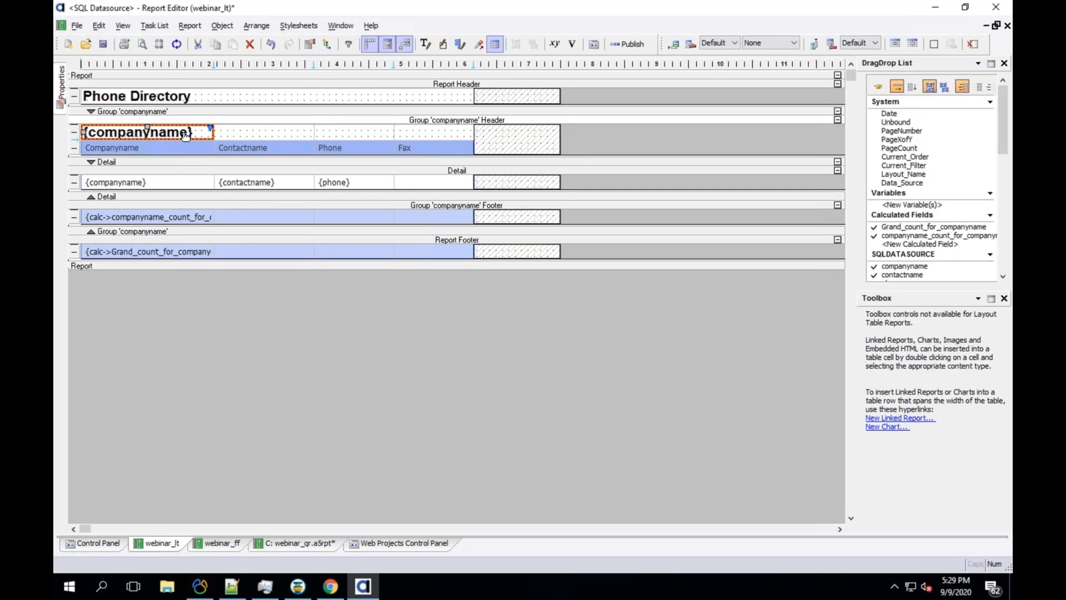
left_click(421, 136, "shift")
right_click(420, 134)
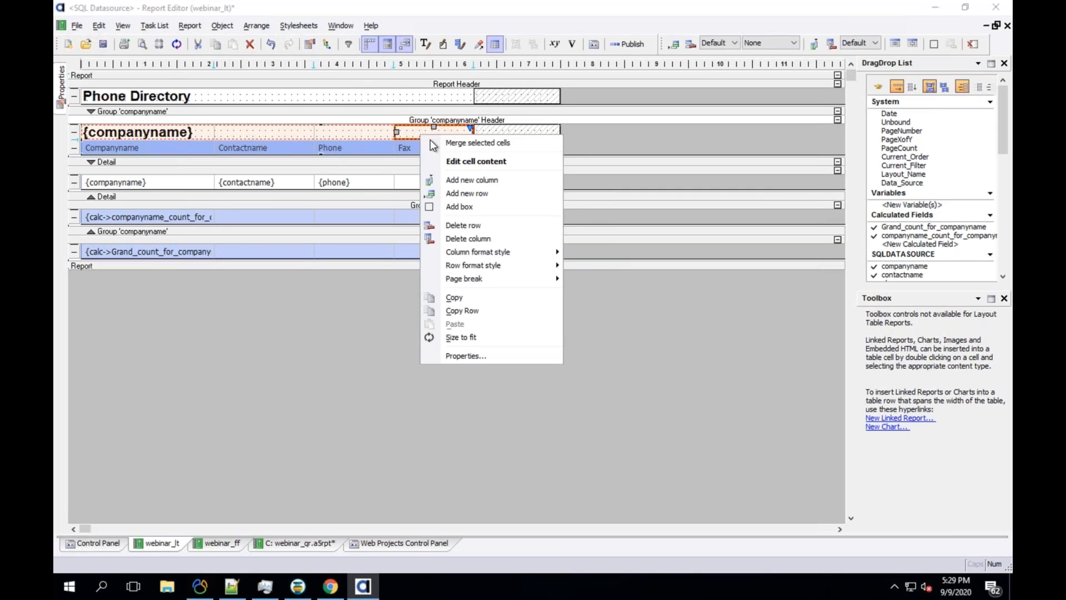
left_click(452, 146)
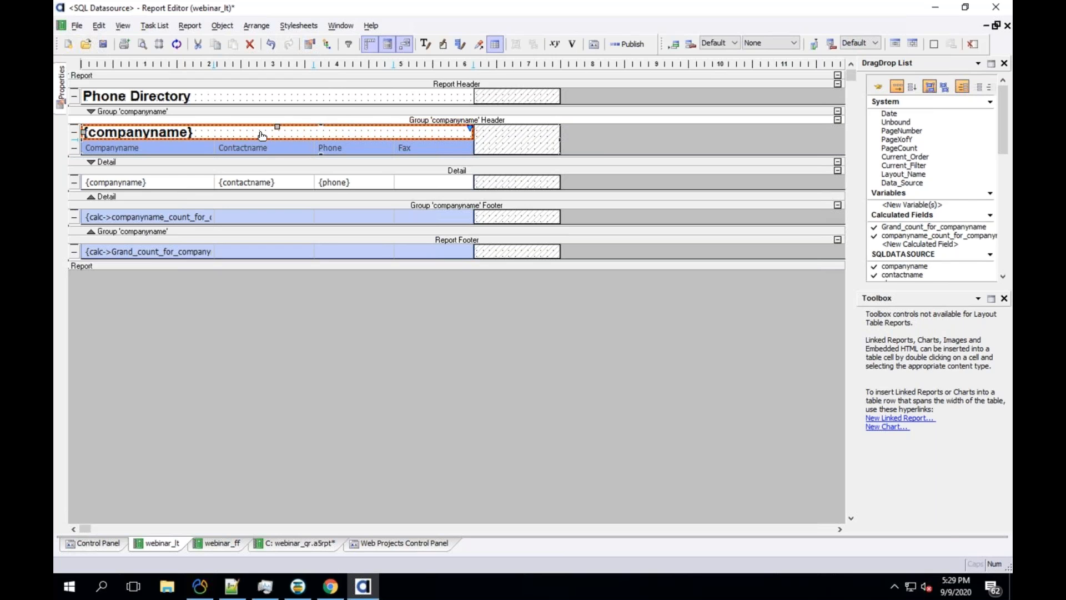
Fill the empty last cell of the Detail row with the static text "Webinar"
left_click(423, 183)
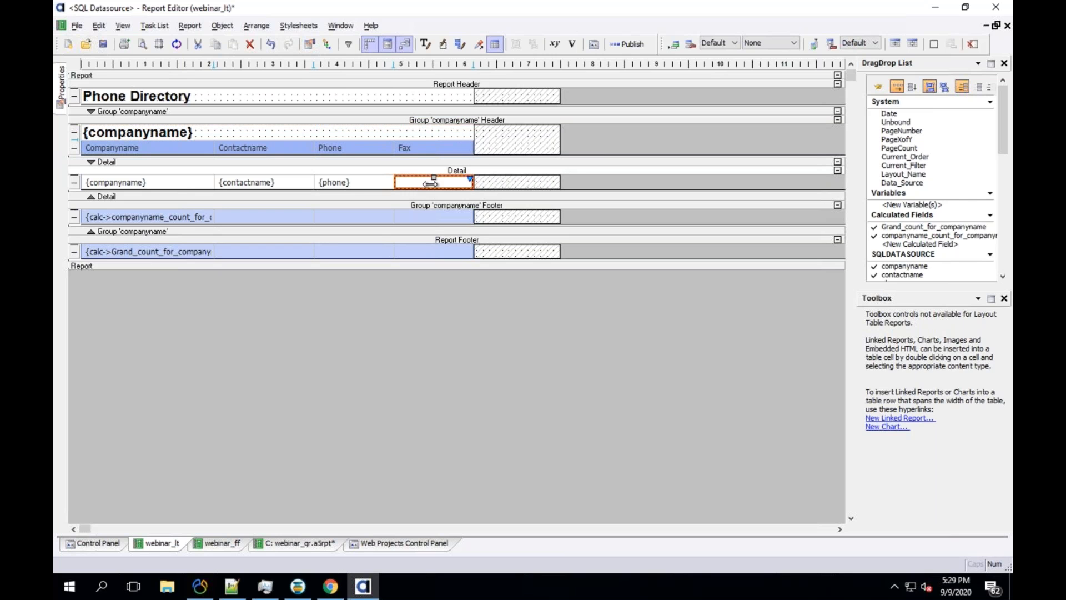
right_click(431, 184)
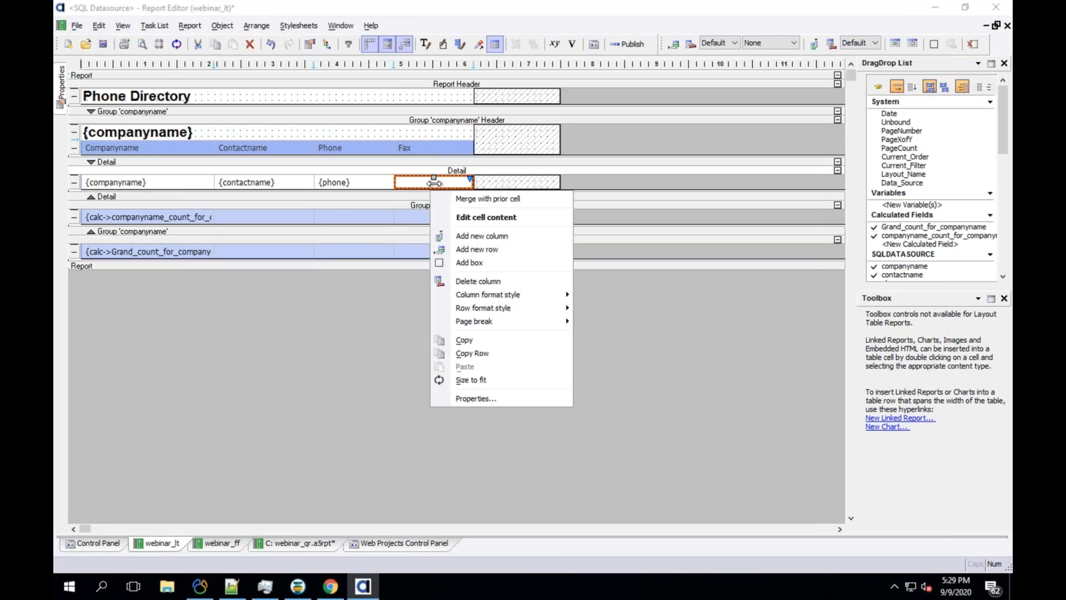
left_click(492, 219)
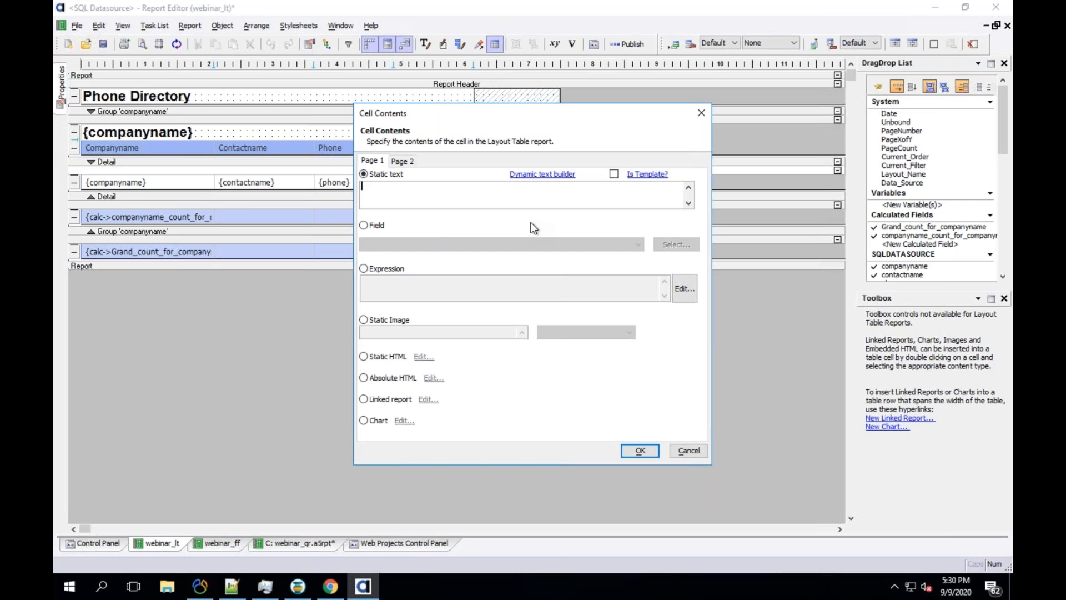
type("Webinar")
left_click(628, 453)
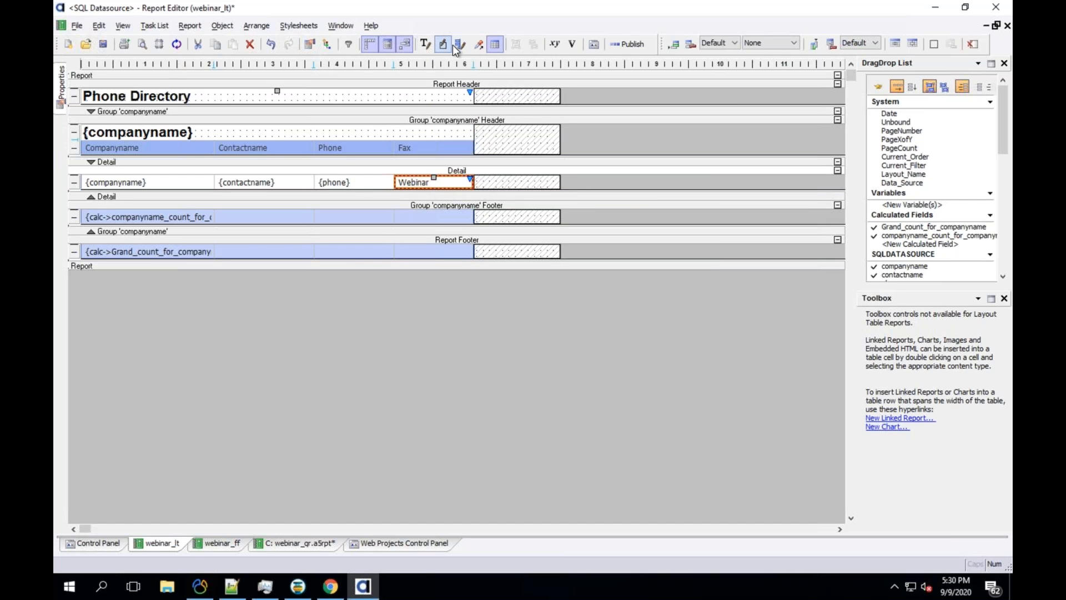
Change the content of the Detail row's Webinar cell from static text to the fax field
right_click(432, 188)
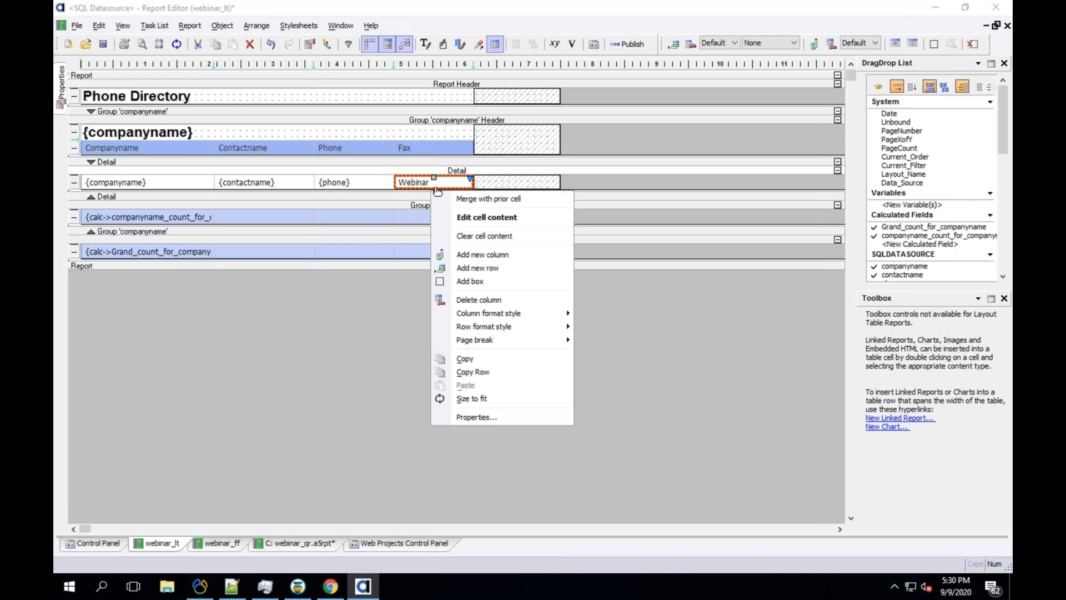
left_click(446, 216)
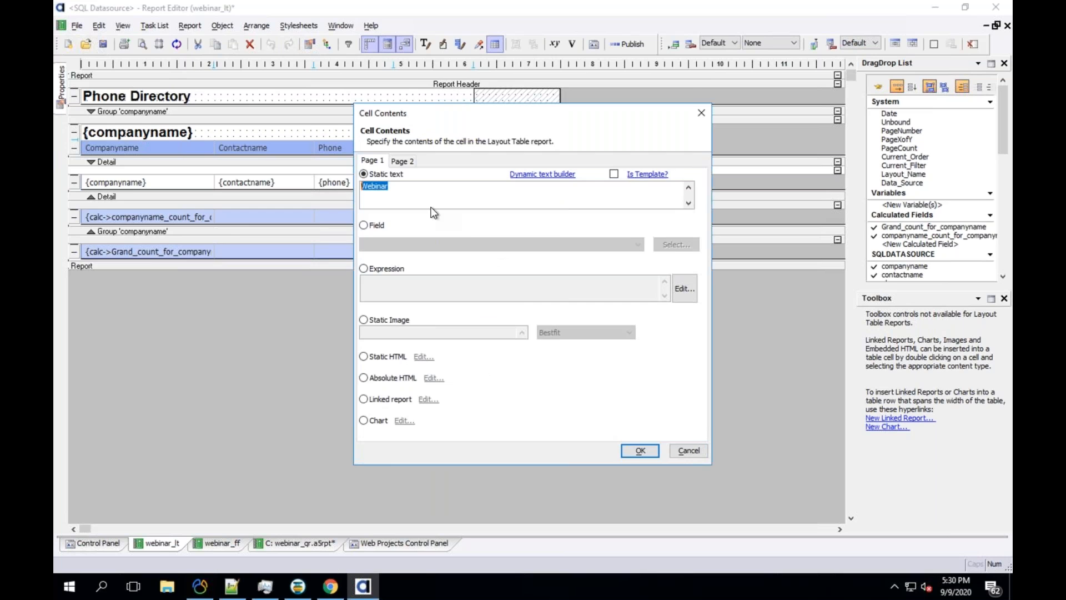
left_click(365, 225)
left_click(425, 243)
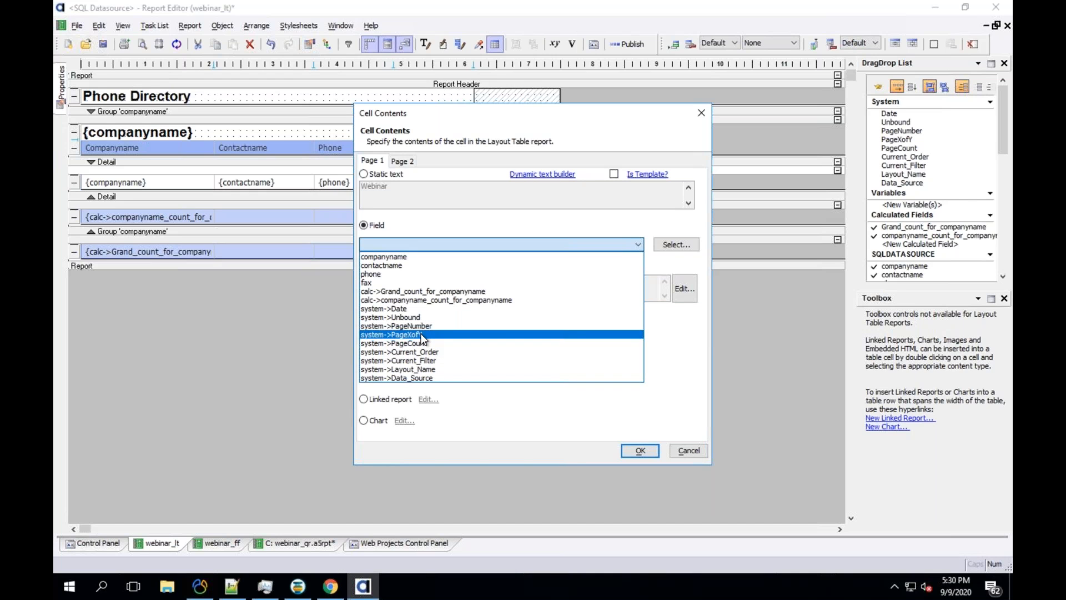
left_click(395, 282)
left_click(653, 451)
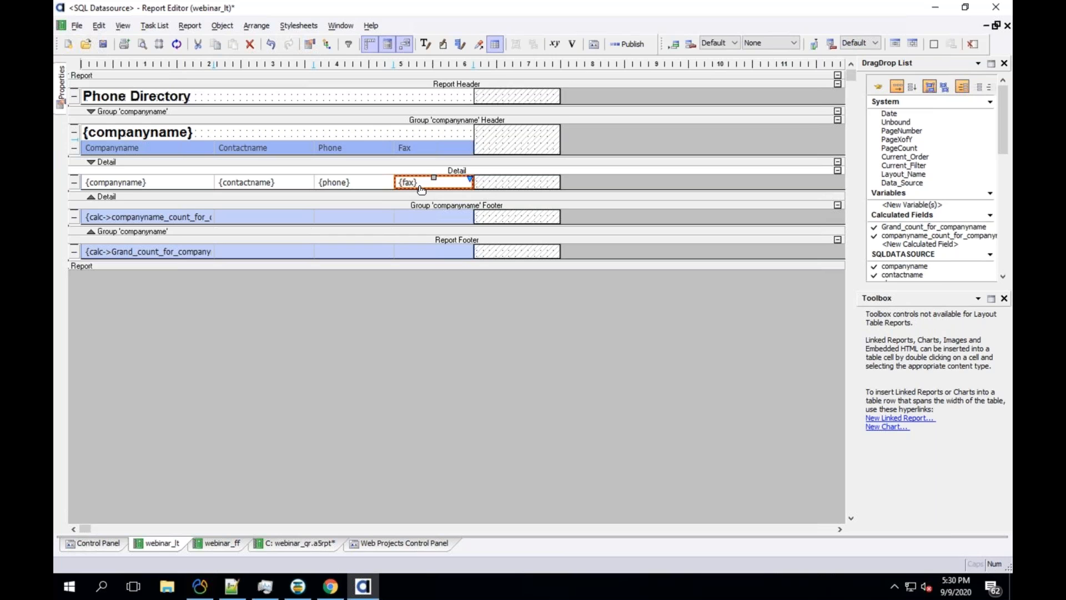
Examine the Expression content option for the Detail row's fax cell, including its Expression Builder
right_click(421, 186)
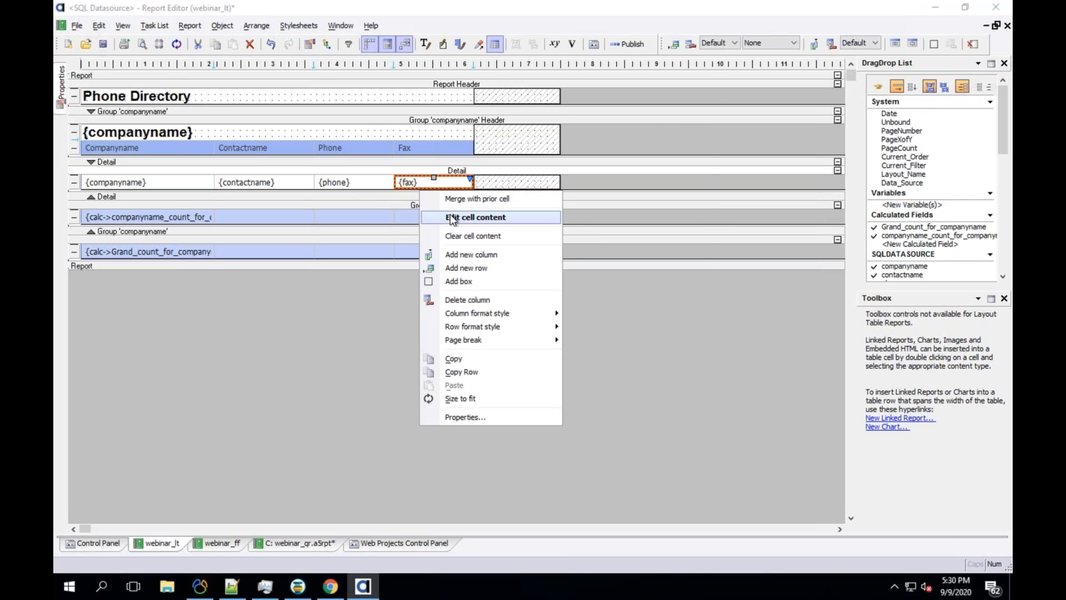
left_click(452, 218)
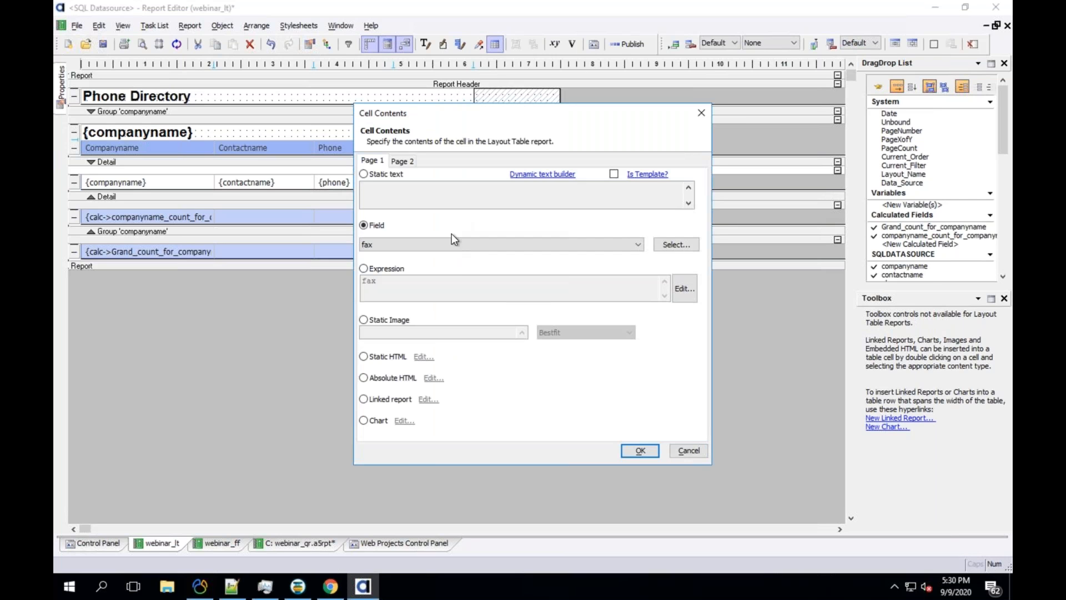
left_click(388, 268)
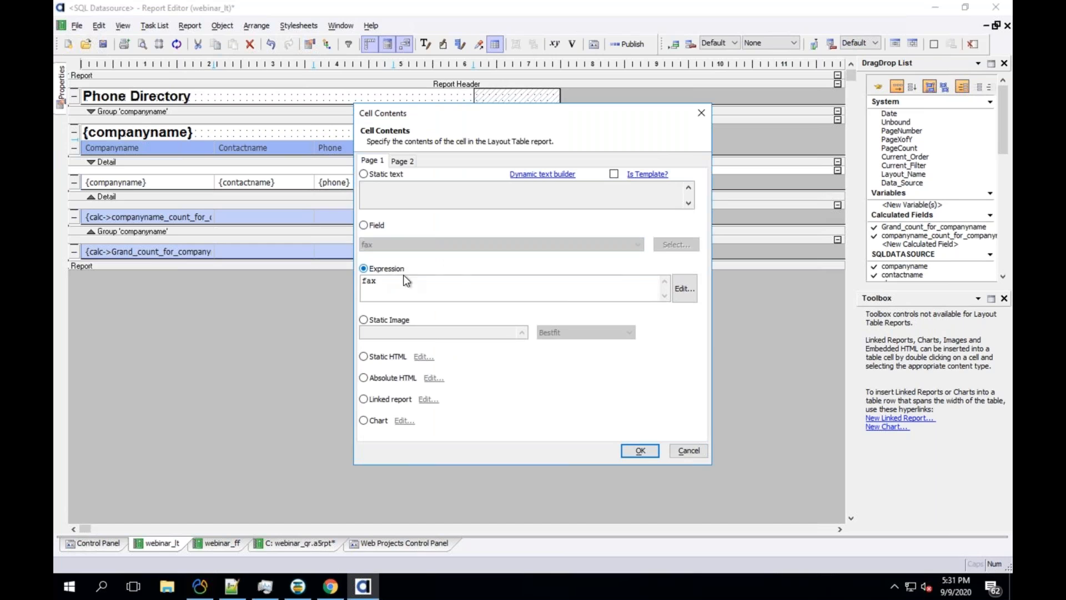
left_click(683, 288)
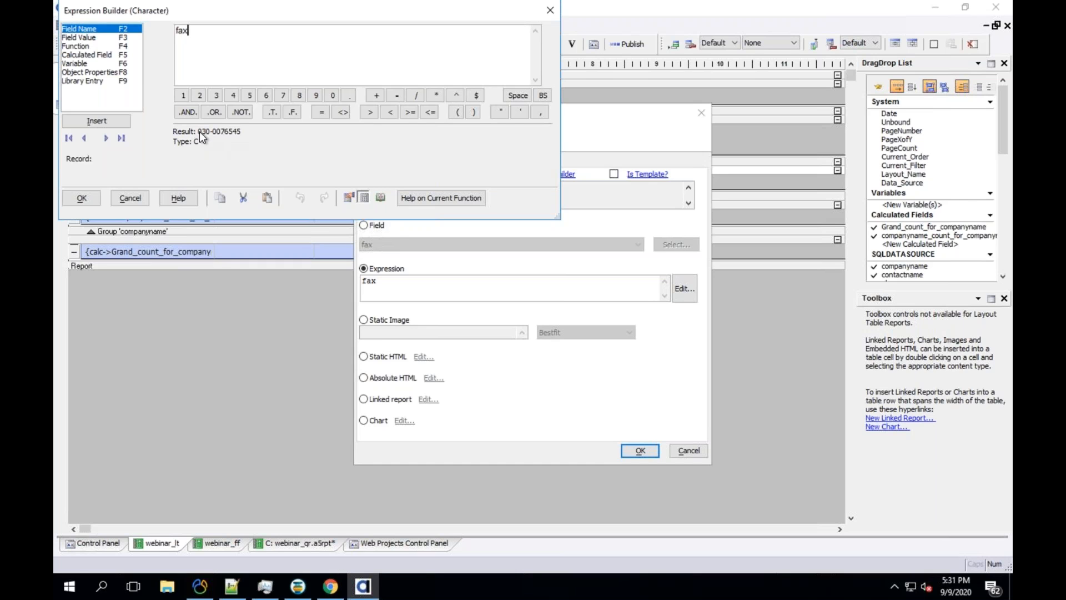
left_click(128, 198)
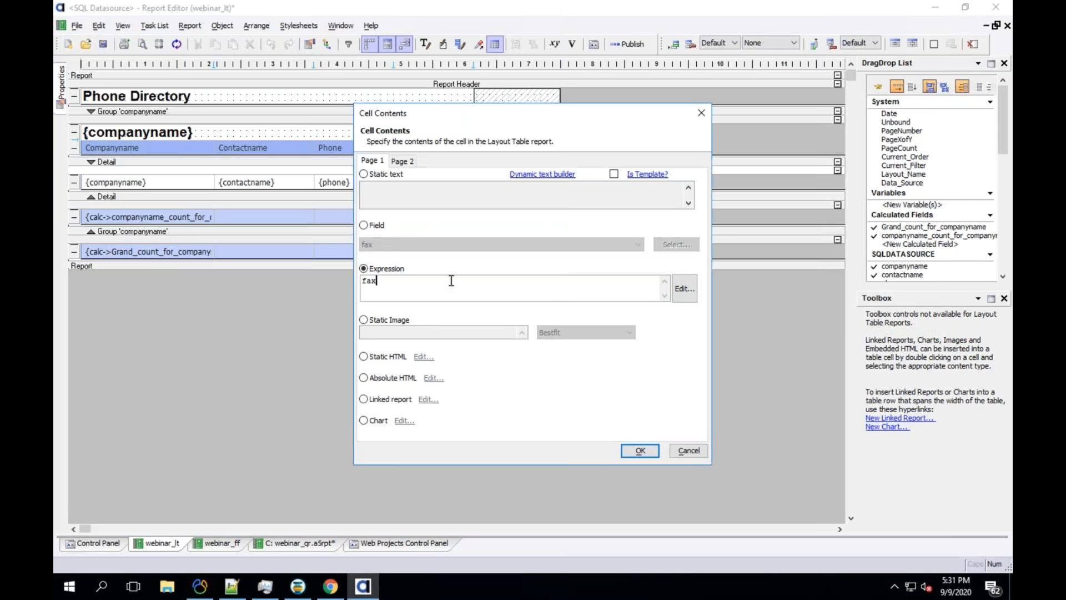
Look at the Static Image content option and its web project and built-in image sources
left_click(396, 321)
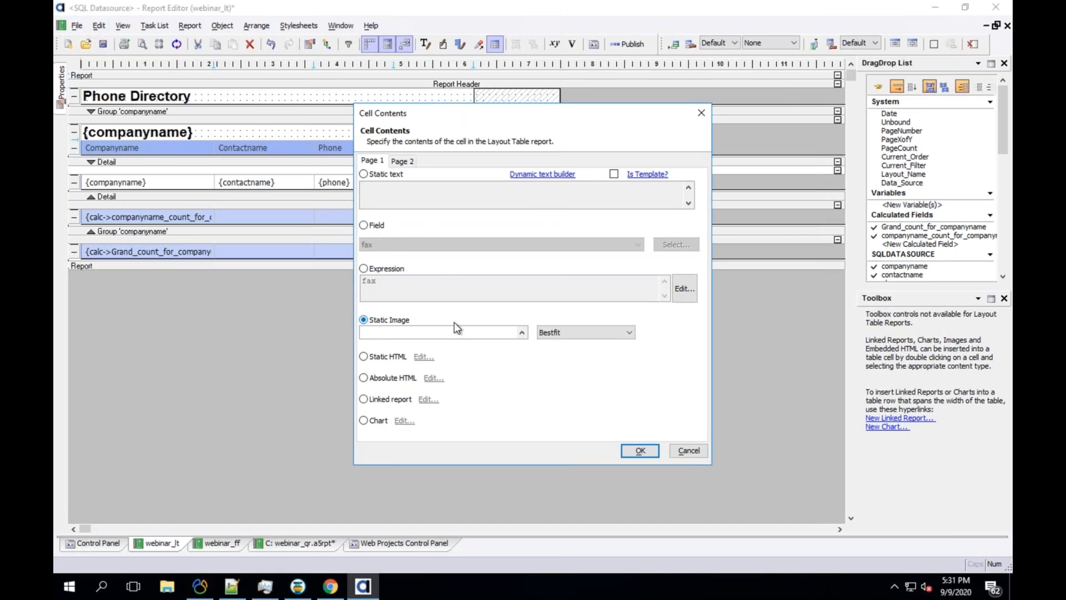
left_click(512, 330)
left_click(522, 331)
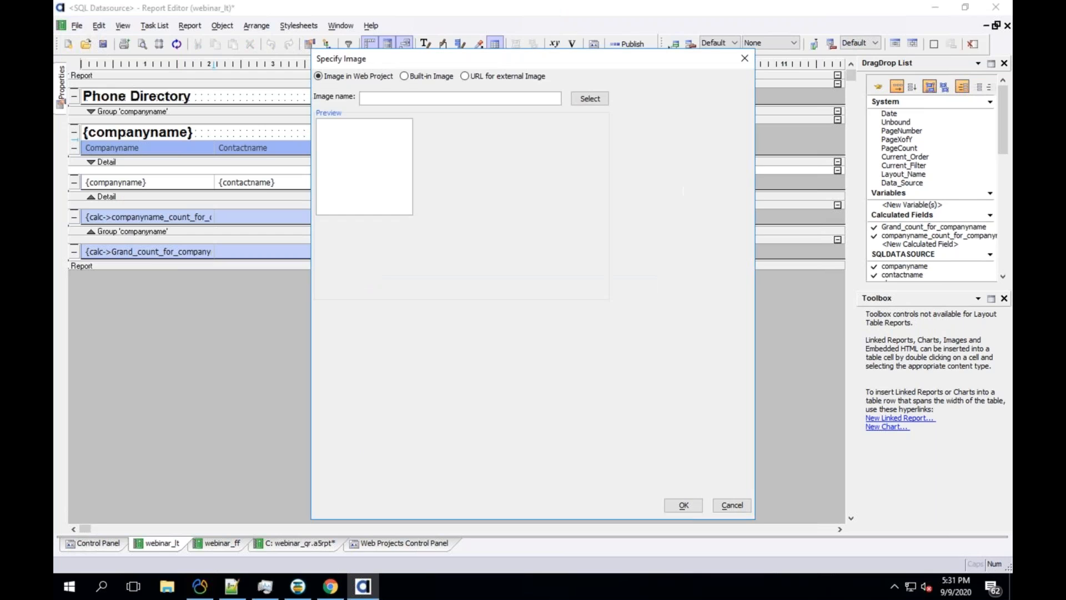
left_click(433, 78)
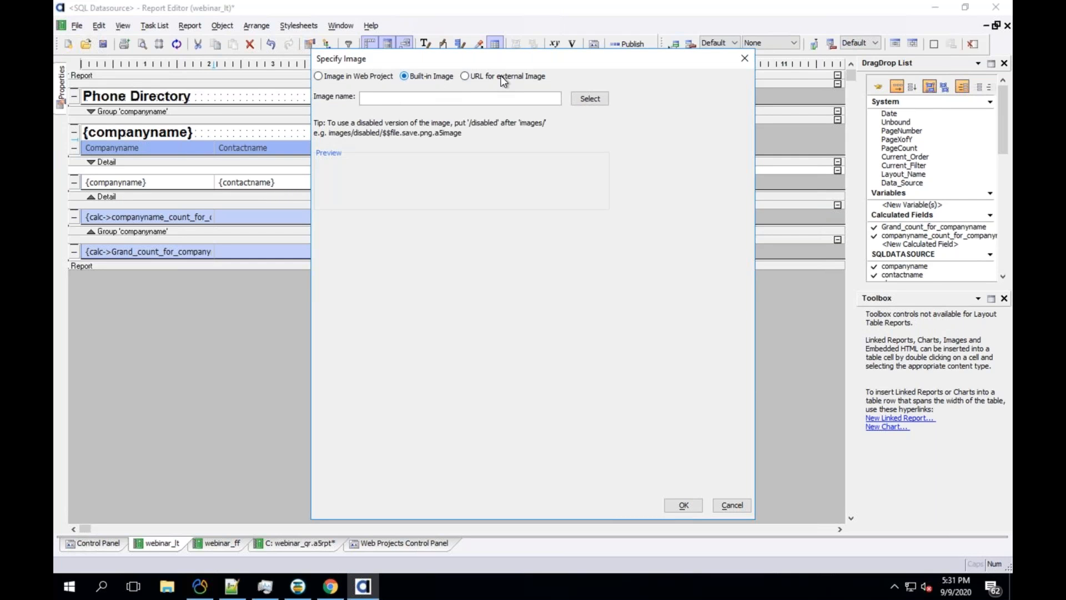
left_click(382, 78)
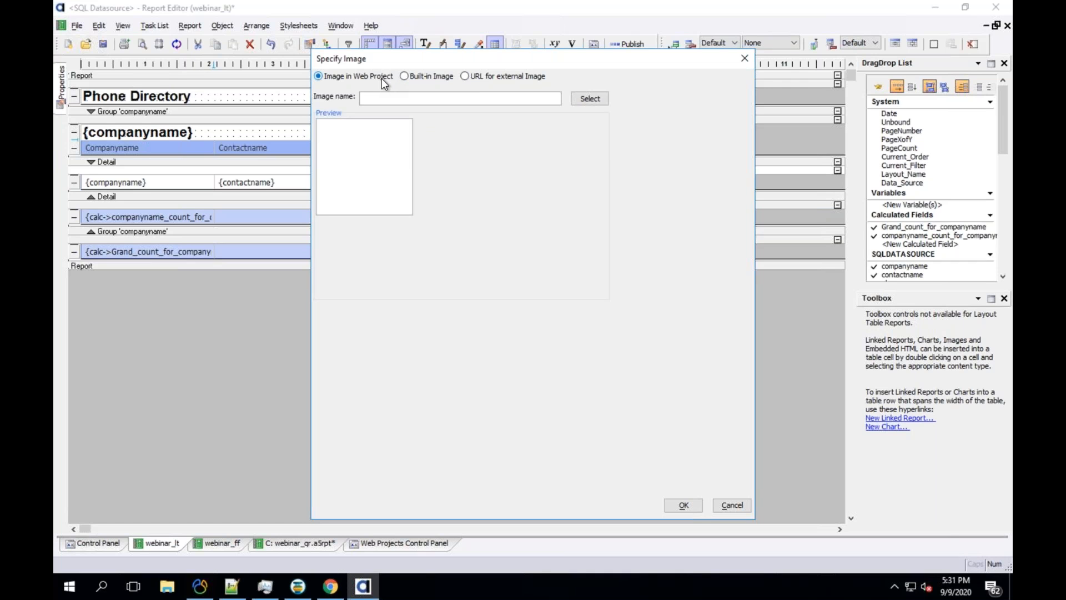
left_click(731, 503)
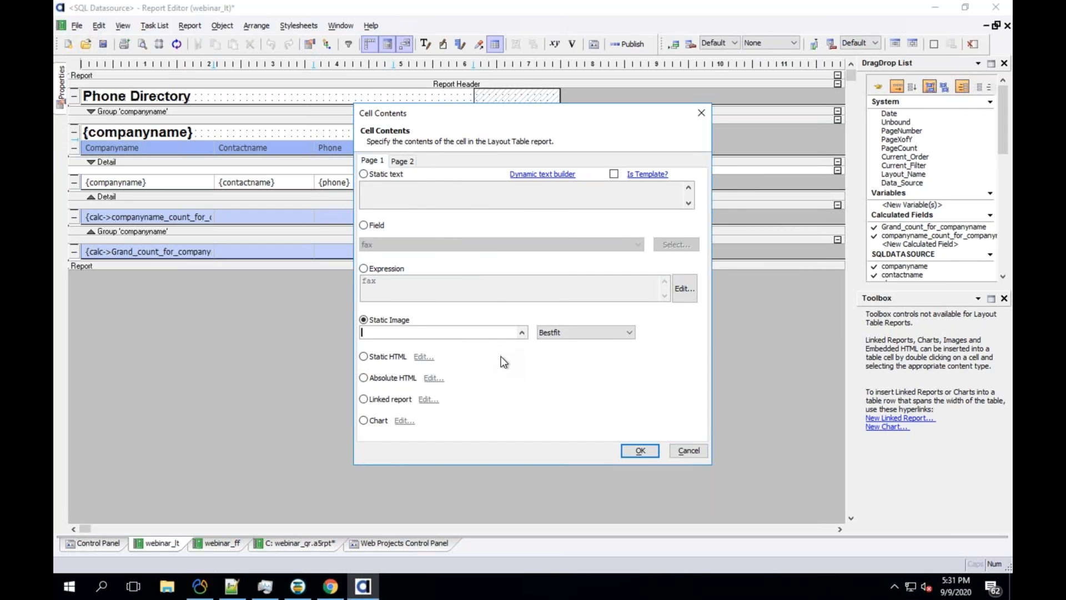
Switch the fax cell's content to Static HTML and enter the lines "Hello World:" and "Fax number is" in its HTML
left_click(379, 355)
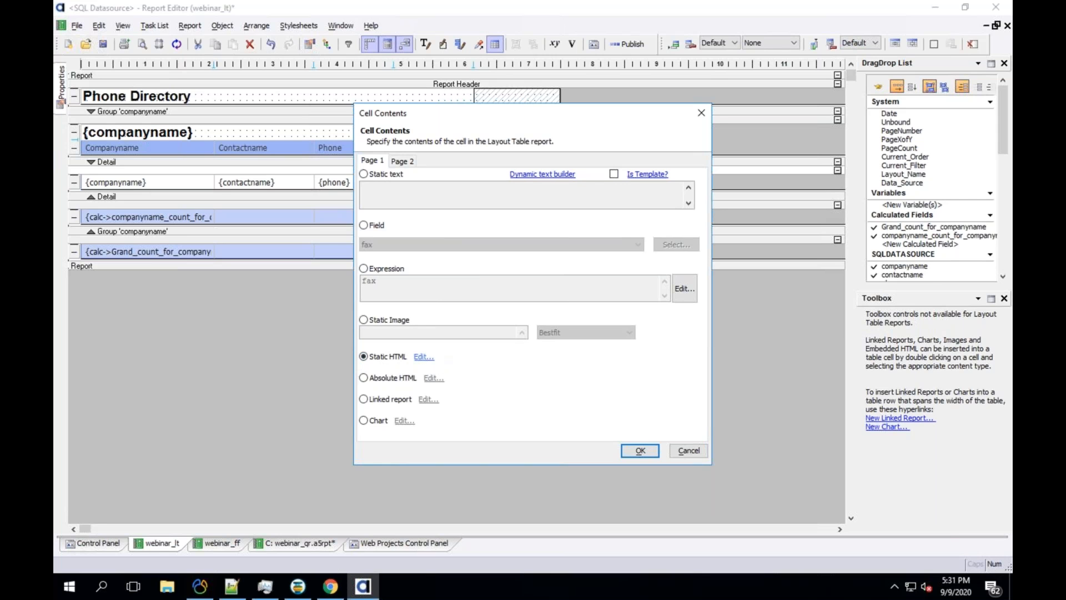
left_click_drag(552, 115, 684, 109)
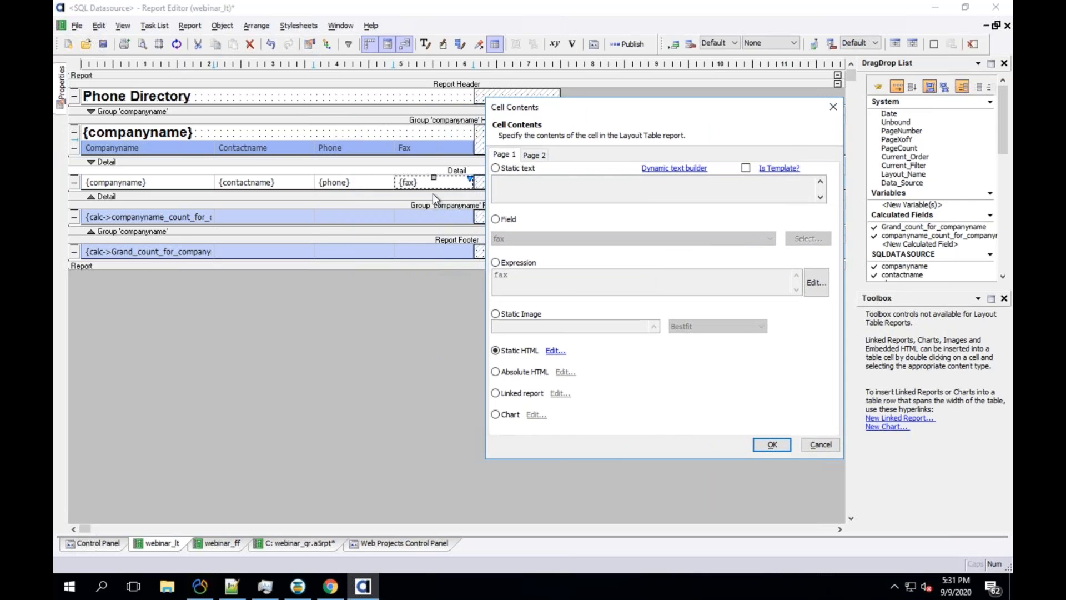
left_click(554, 352)
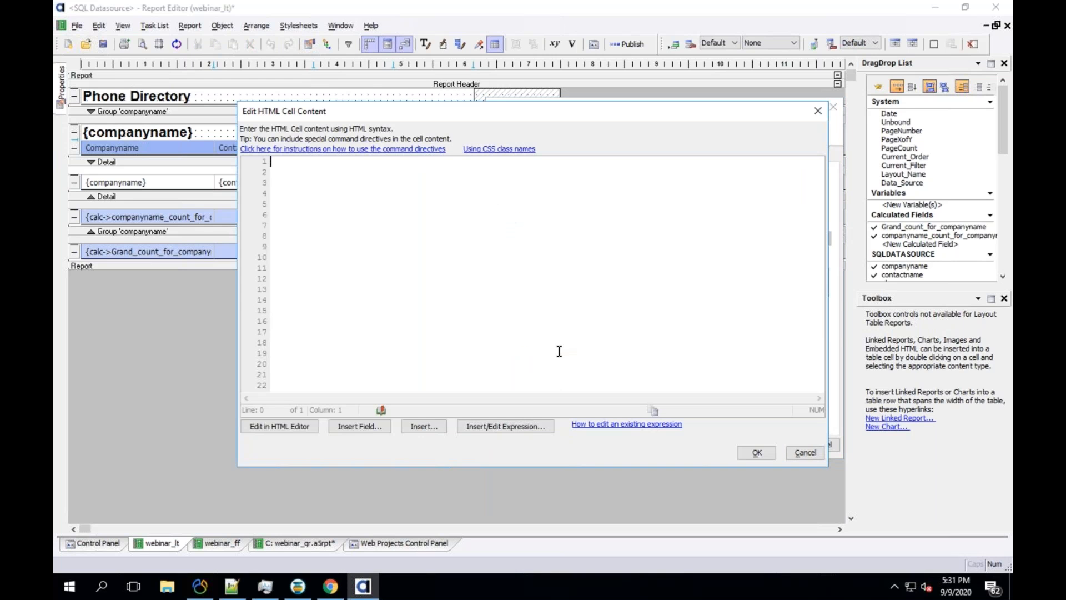
type("Hello World:")
key("Return")
type("Fax number is")
key("Up")
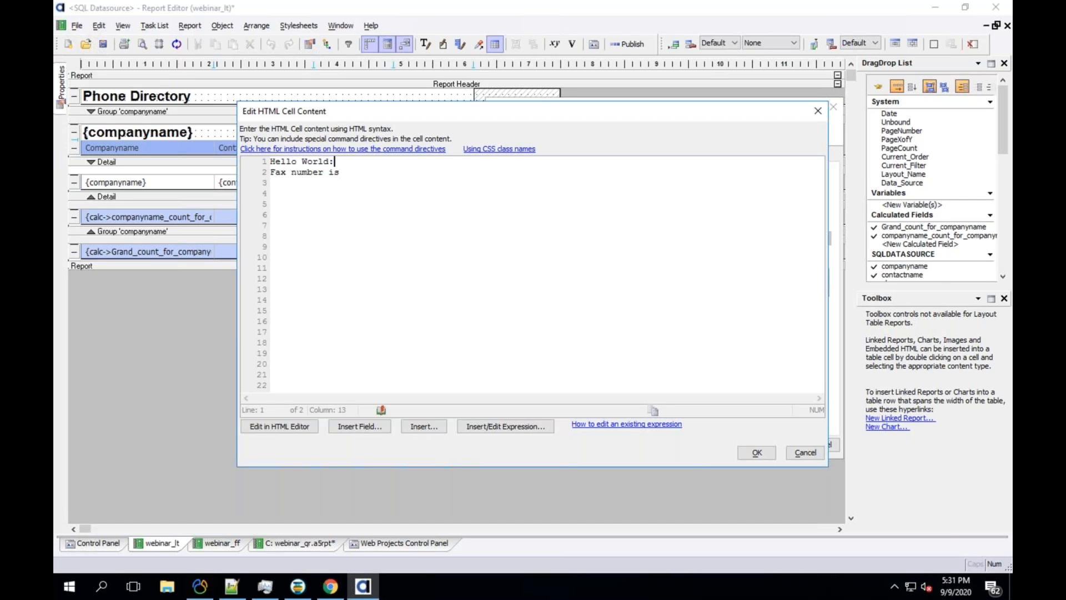
Append a <br> tag to the first HTML line, and a dash followed by the {fax} field to the second
type("<br>")
key("Down")
key("Right")
type("-")
left_click(365, 425)
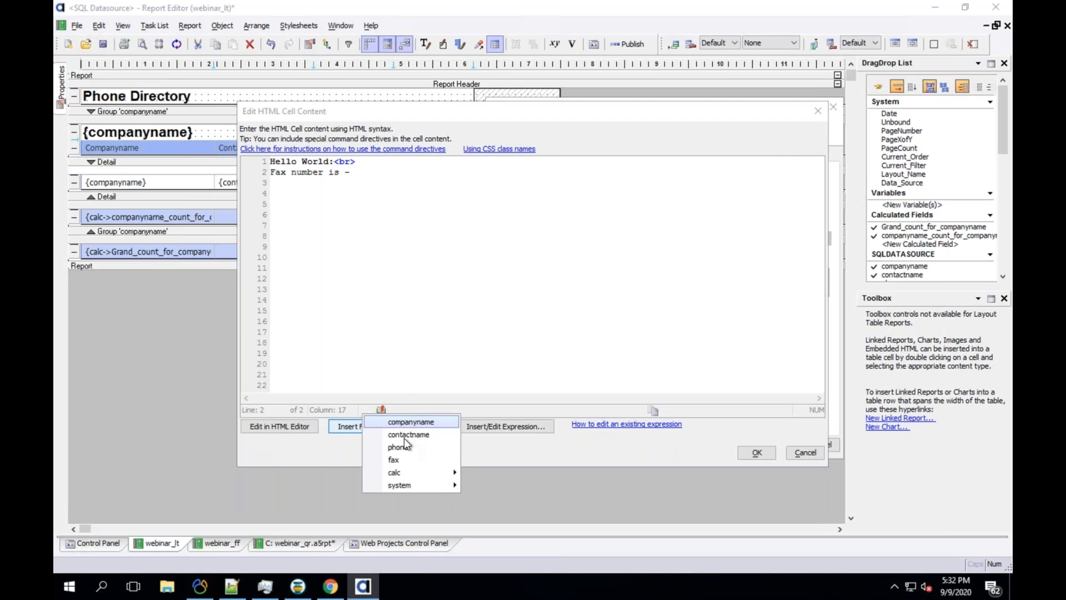
key("Return")
key("ctrl+a")
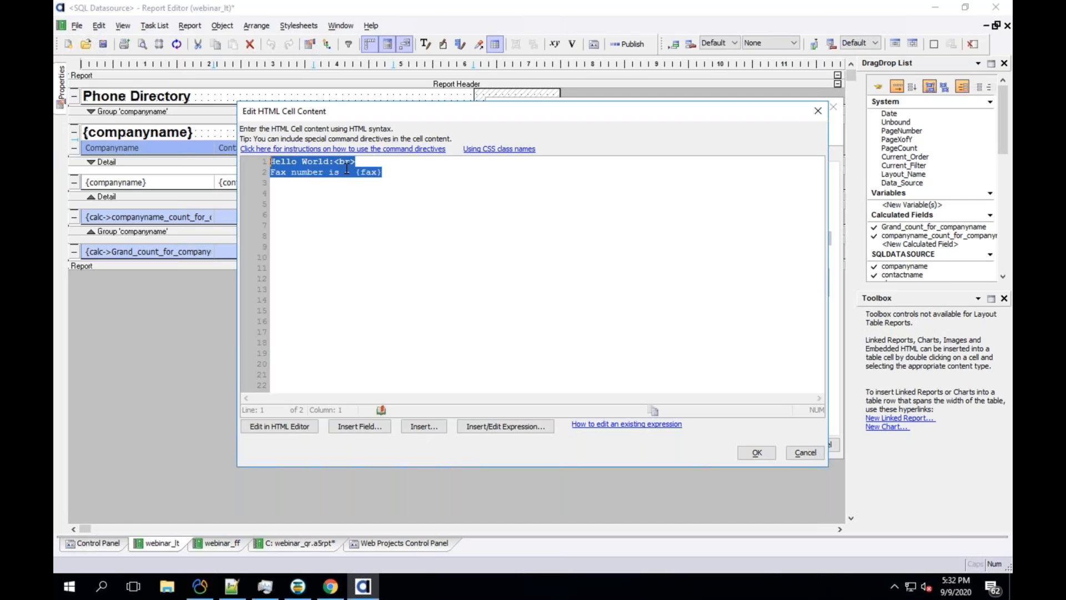
Review the instructions on command directives for HTML cells and accept the HTML entered for the fax cell
left_click(402, 151)
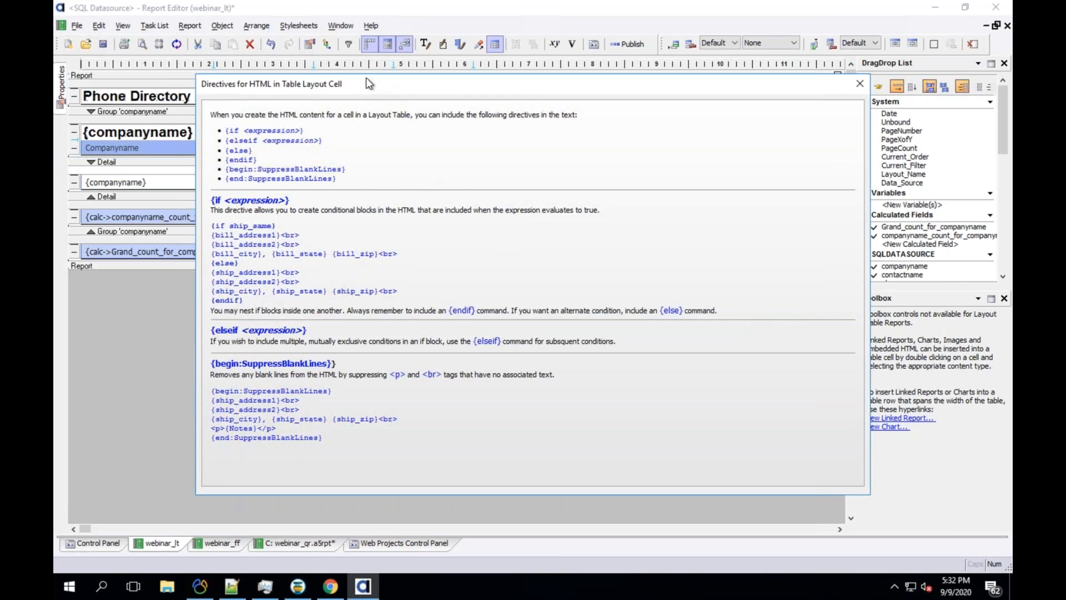
left_click_drag(382, 89, 628, 92)
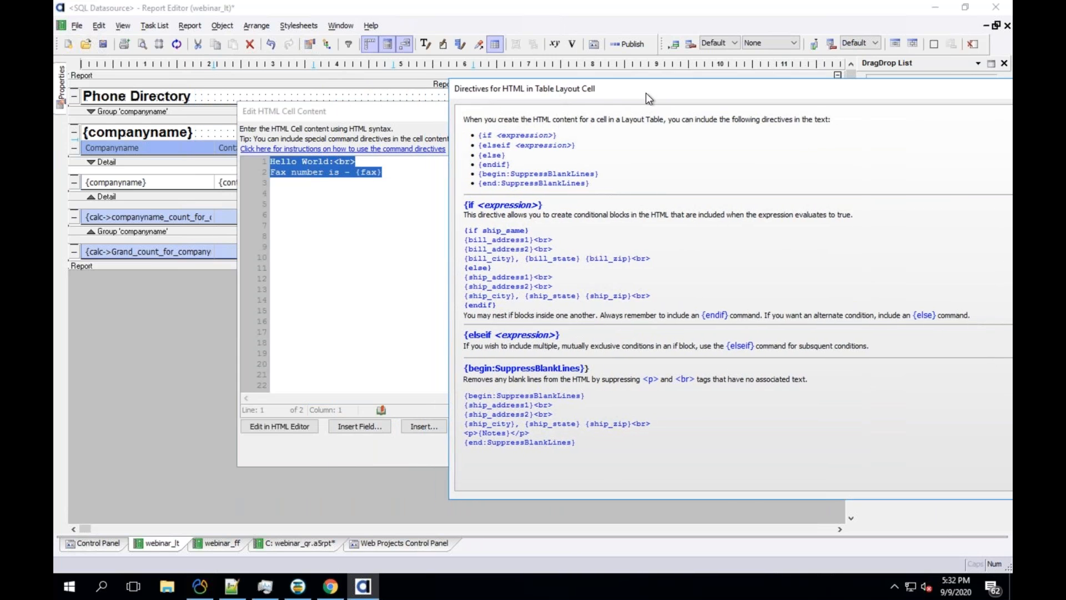
left_click_drag(563, 93, 513, 96)
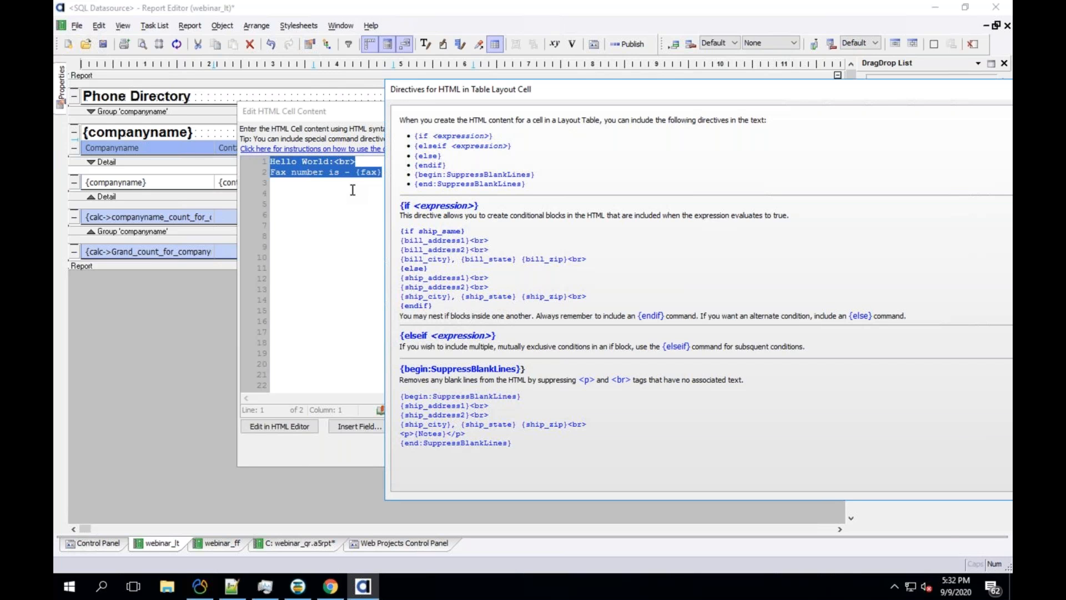
left_click_drag(455, 93, 280, 87)
left_click(873, 84)
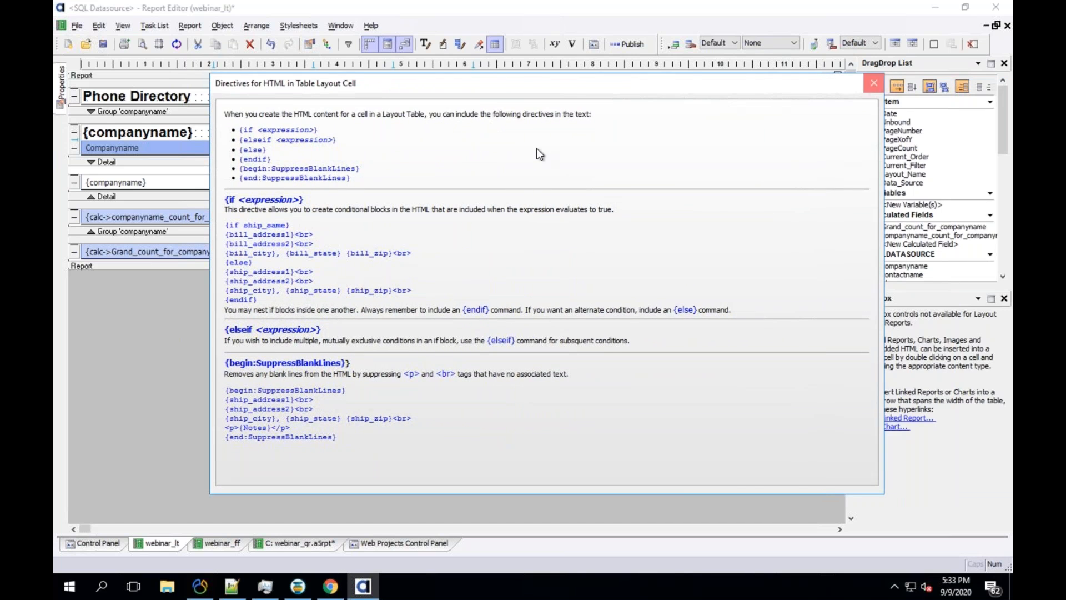
left_click(397, 172)
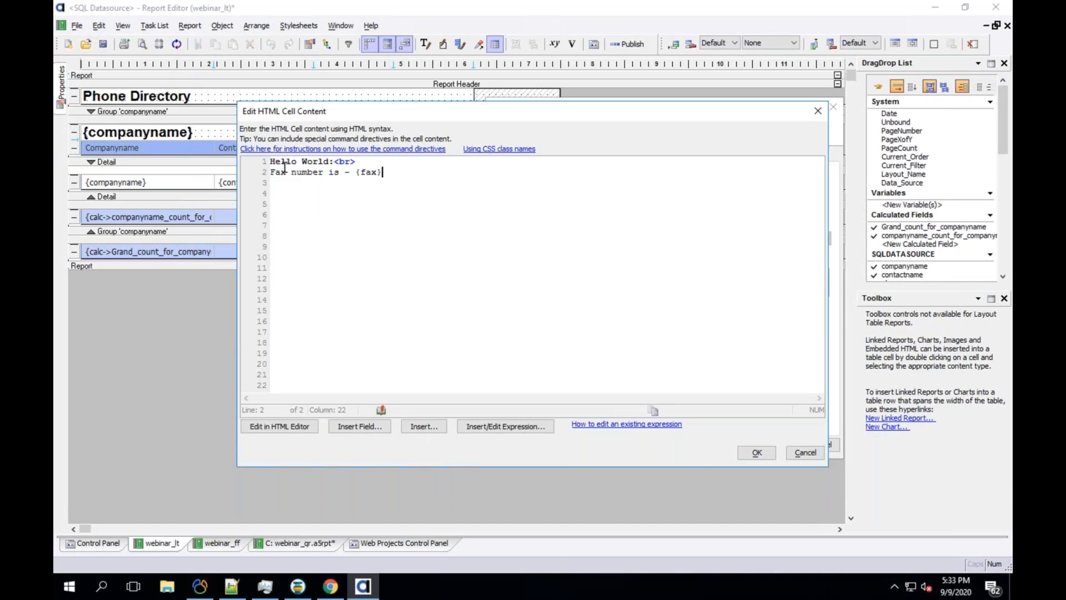
left_click(759, 453)
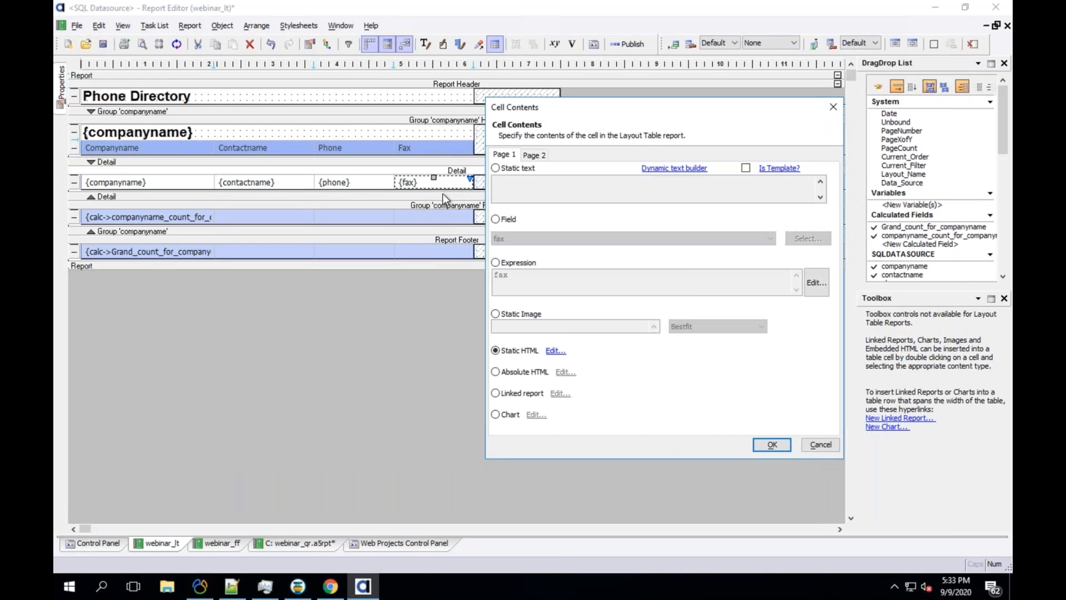
Apply the Static HTML content to the fax cell, and review its content type and HTML source
left_click(771, 444)
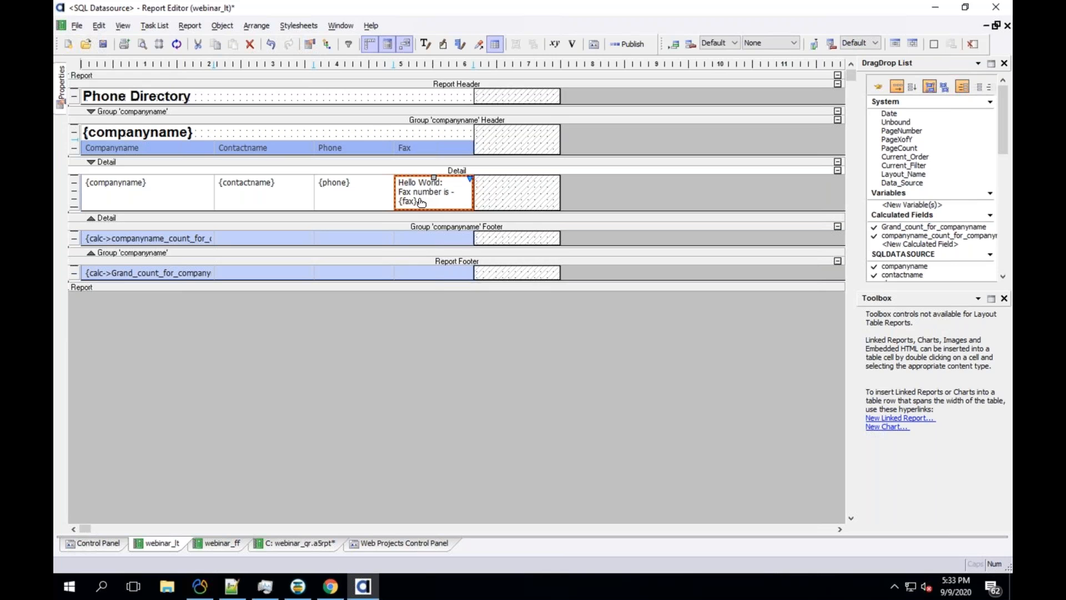
right_click(422, 203)
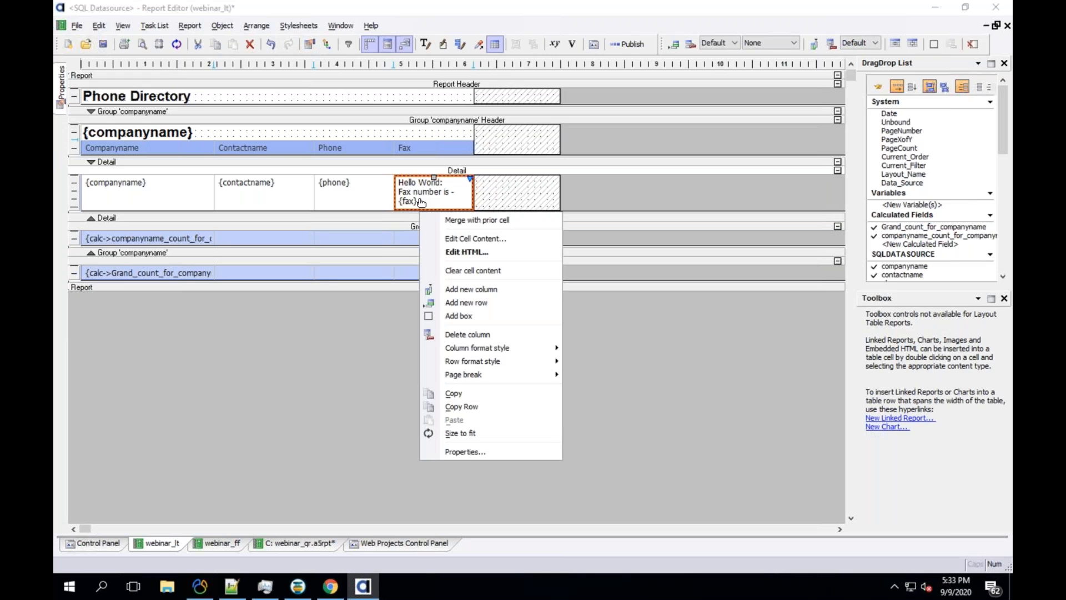
left_click(446, 238)
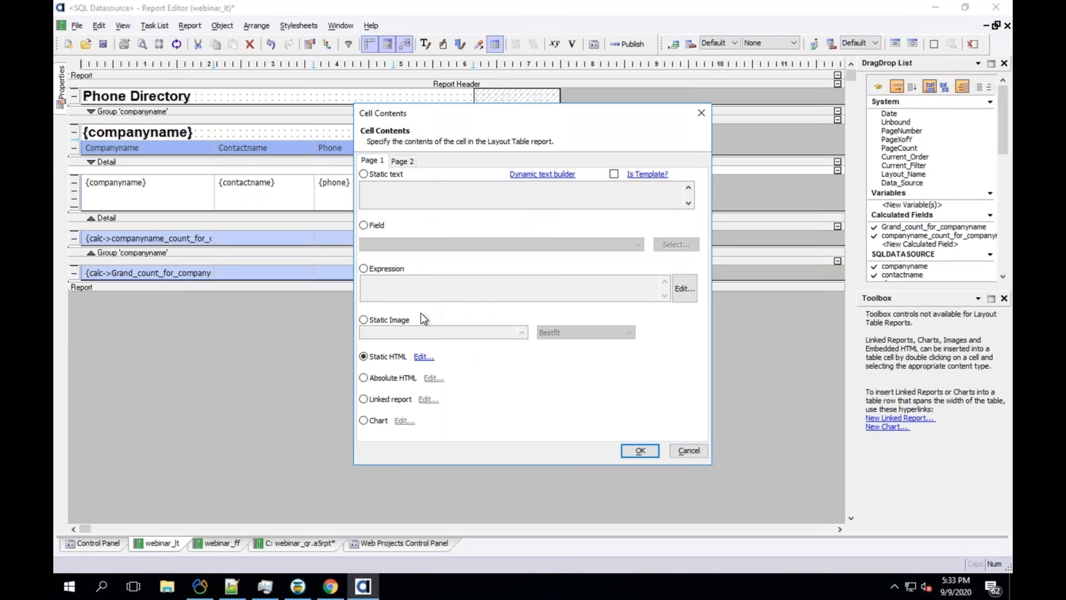
left_click(688, 450)
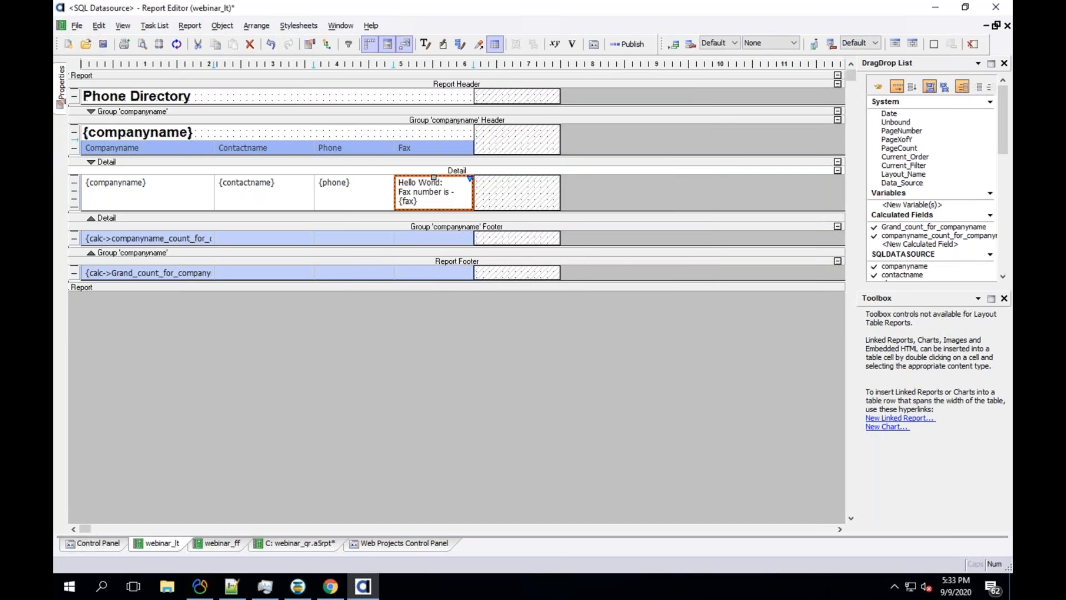
right_click(449, 202)
left_click(472, 236)
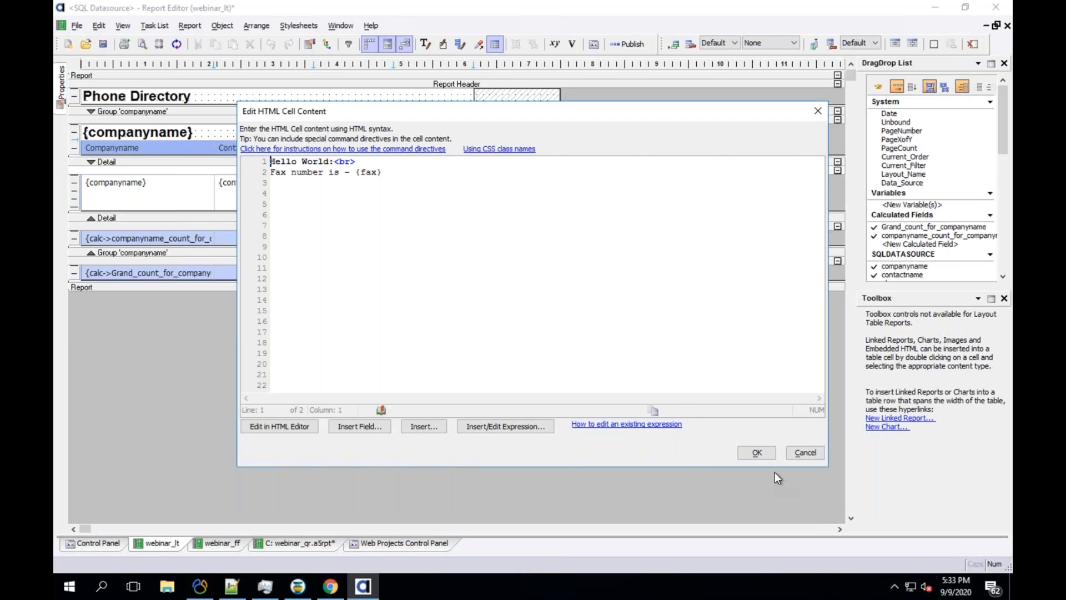
left_click(756, 452)
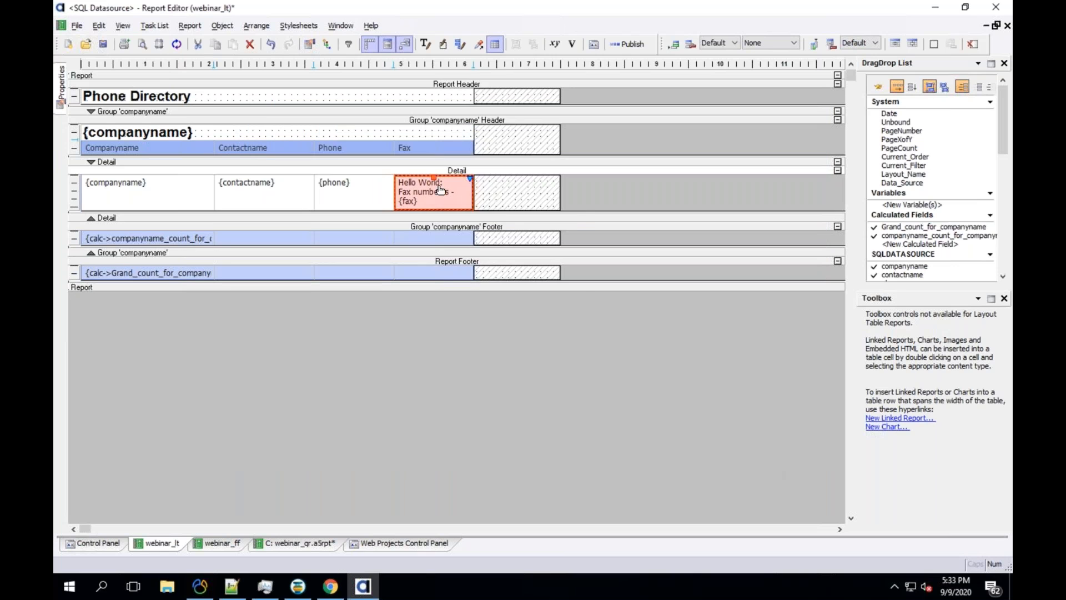
Switch the fax cell's content to Absolute HTML and select the phone field in its absolute position and size editor
right_click(439, 186)
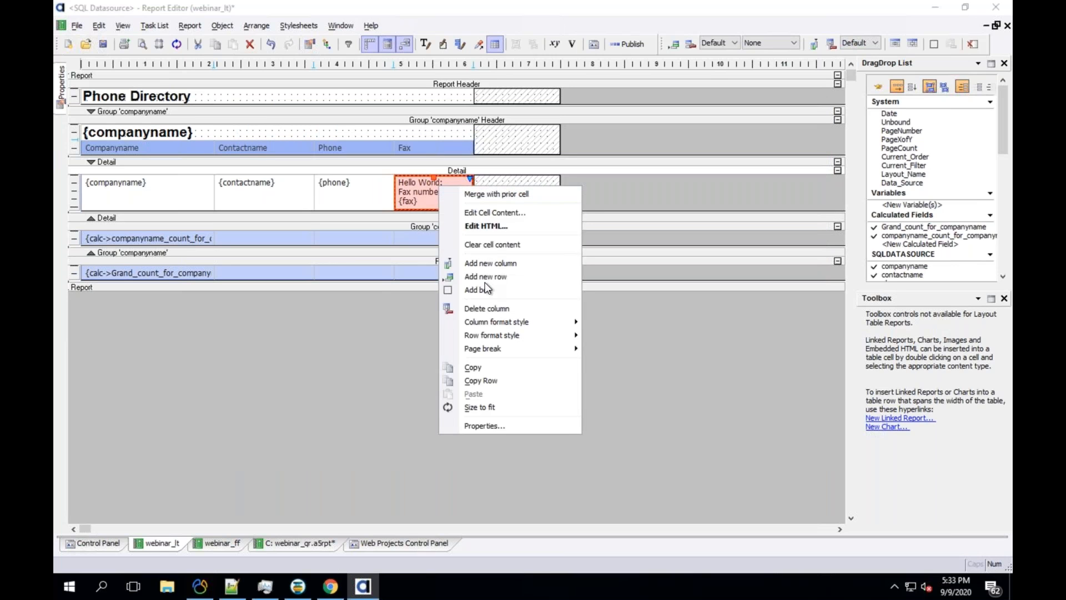
left_click(482, 212)
left_click(416, 377)
left_click(433, 378)
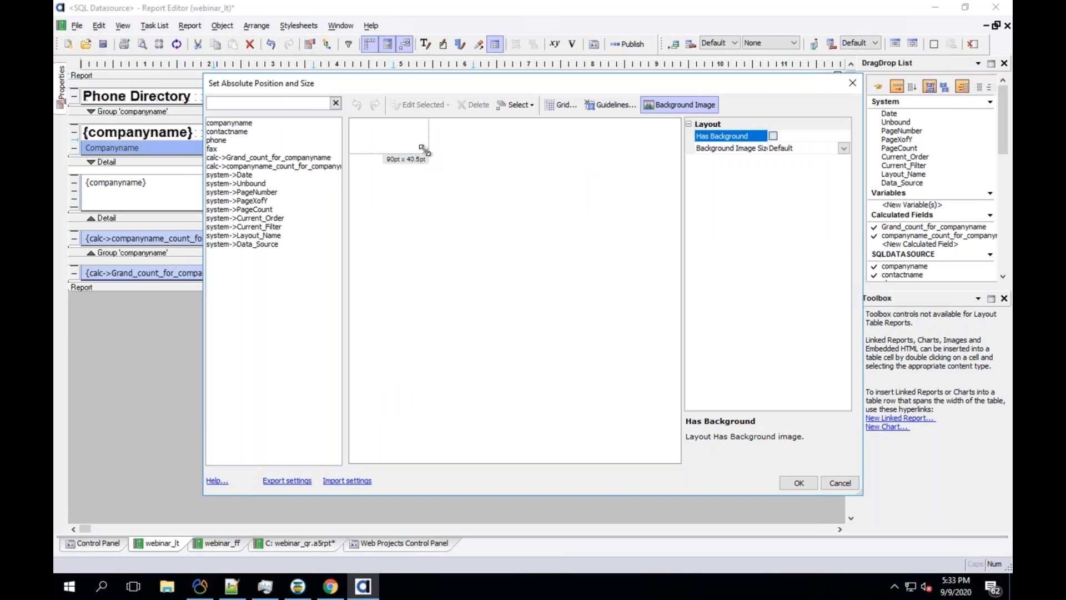
left_click(218, 140)
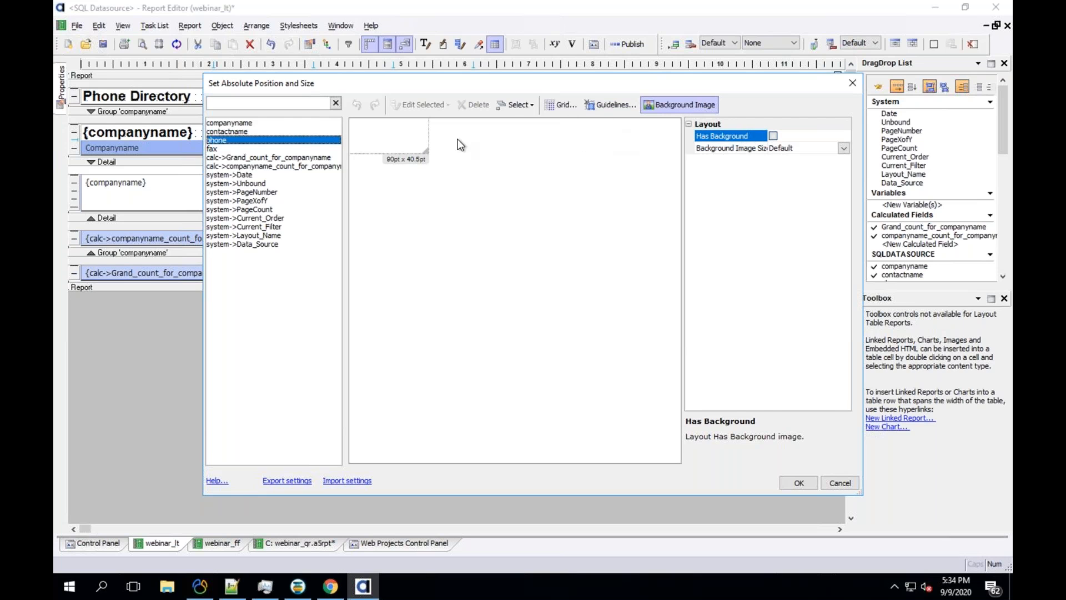
Enable a background for the layout and open the web project's image list to choose its picture
left_click(773, 135)
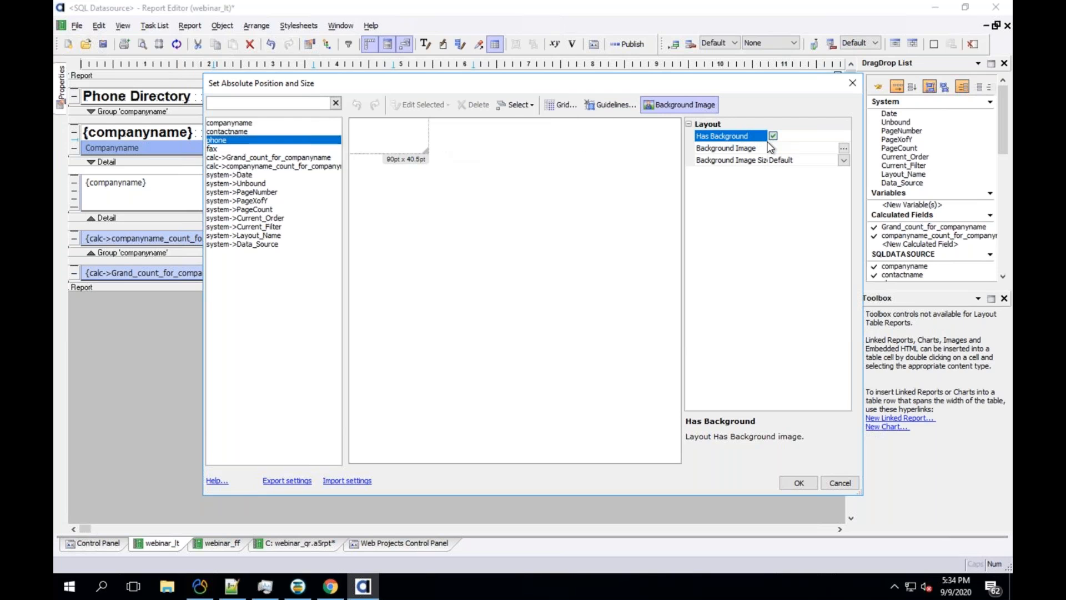
left_click(844, 149)
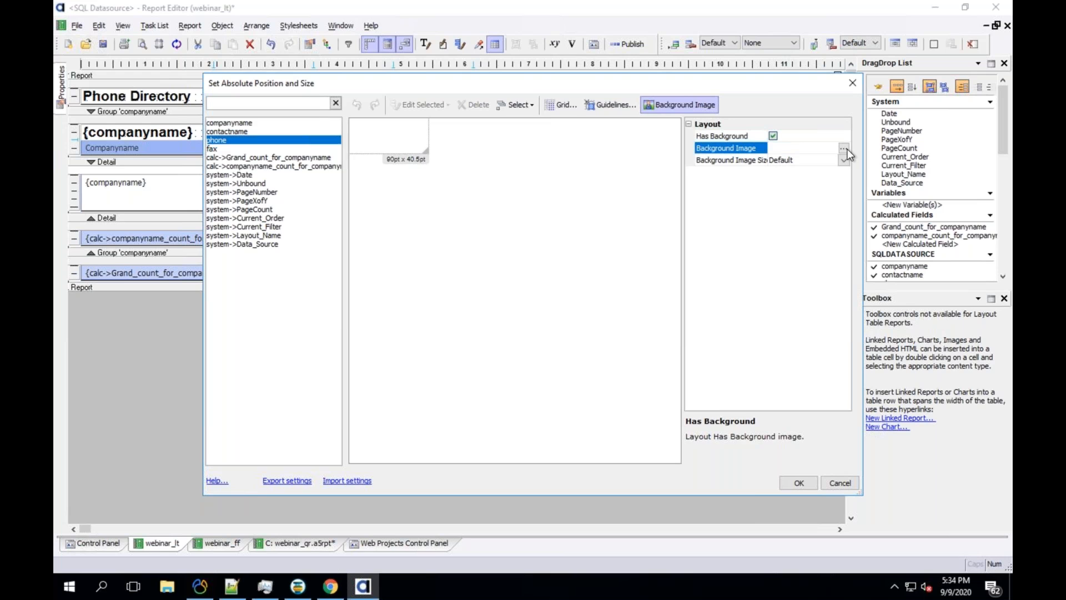
left_click(768, 145)
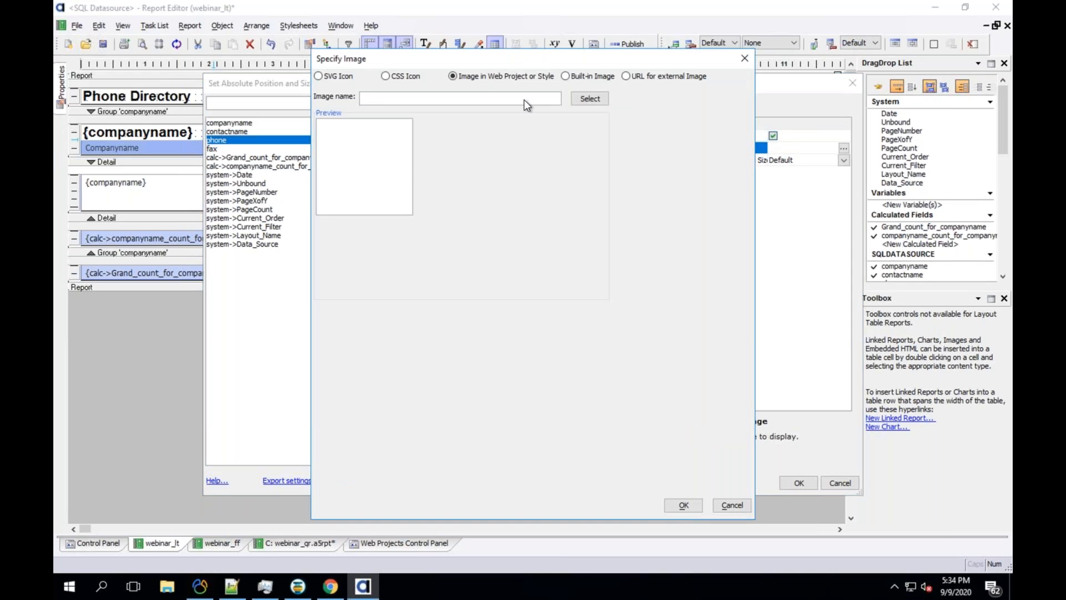
left_click(596, 77)
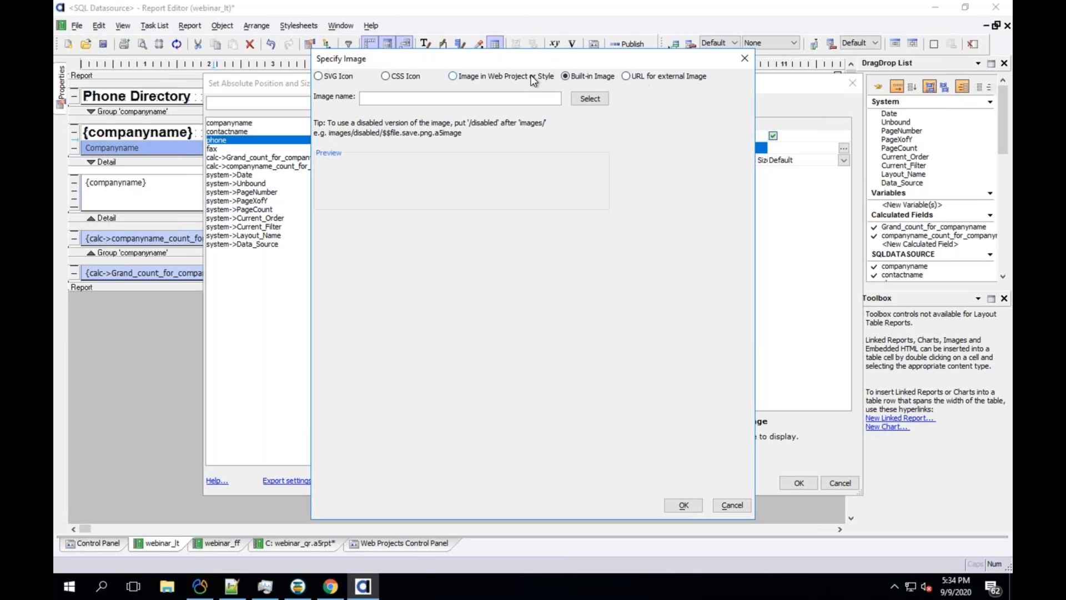
left_click(452, 76)
left_click(598, 99)
left_click(625, 95)
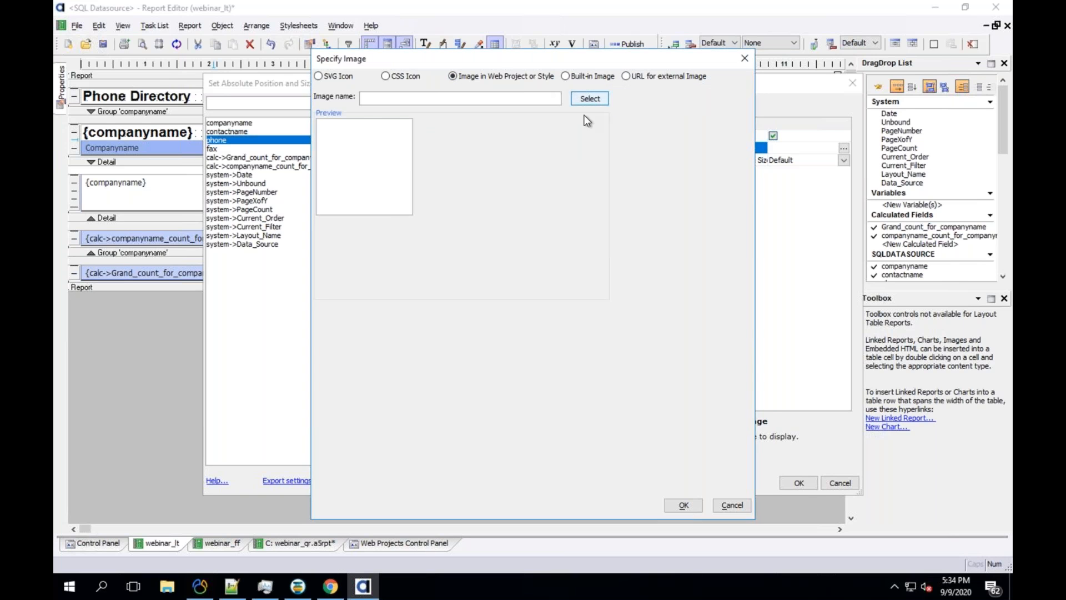
Preview several project images and set assets/images/components/header.png as the layout's background image
left_click(352, 198)
left_click(355, 204)
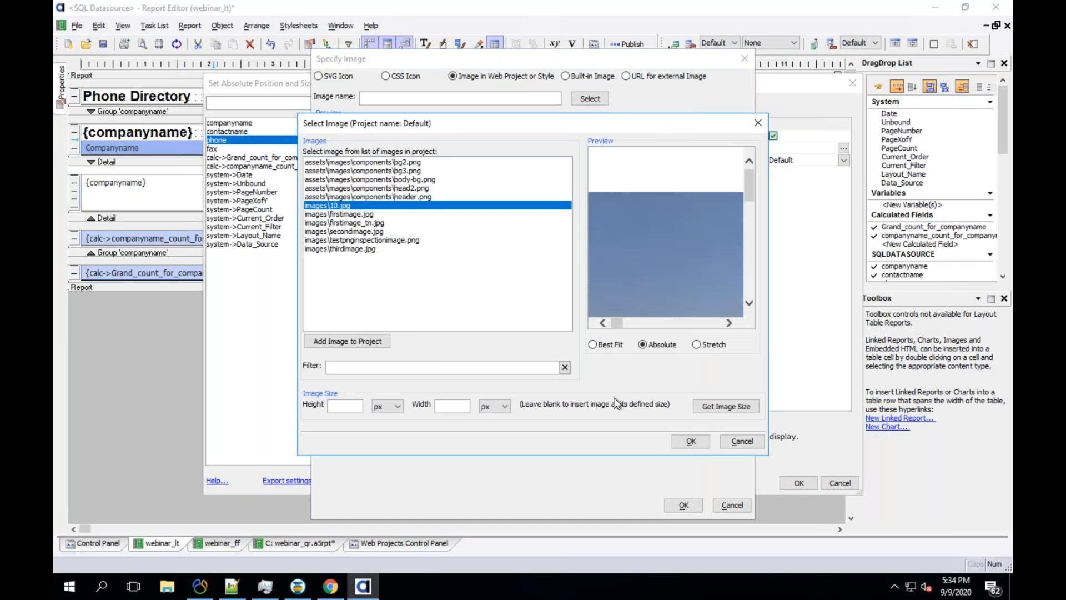
left_click(365, 214)
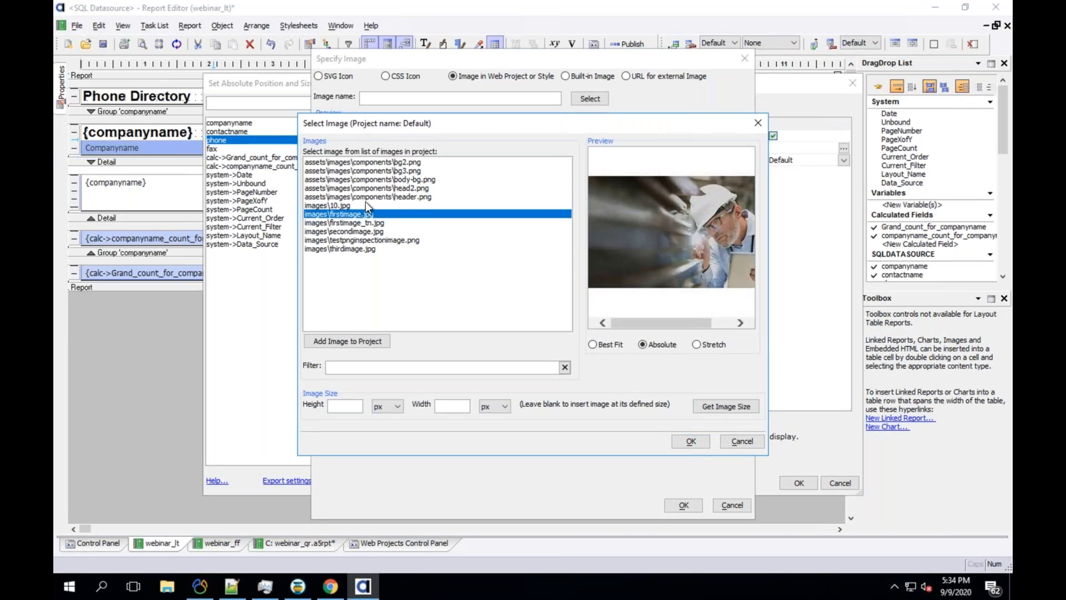
left_click(365, 203)
left_click(369, 195)
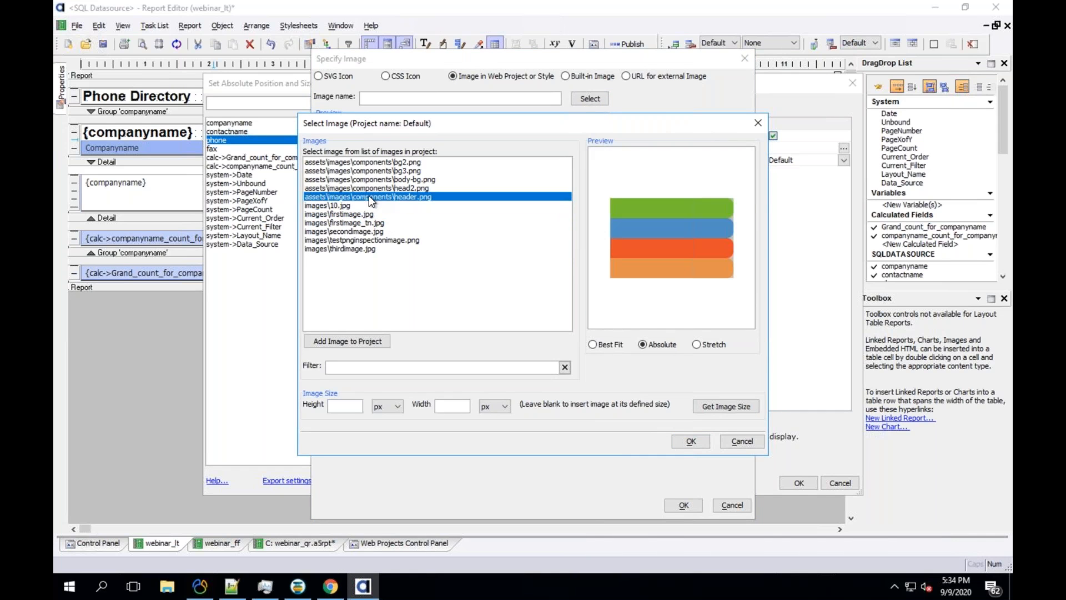
left_click(687, 441)
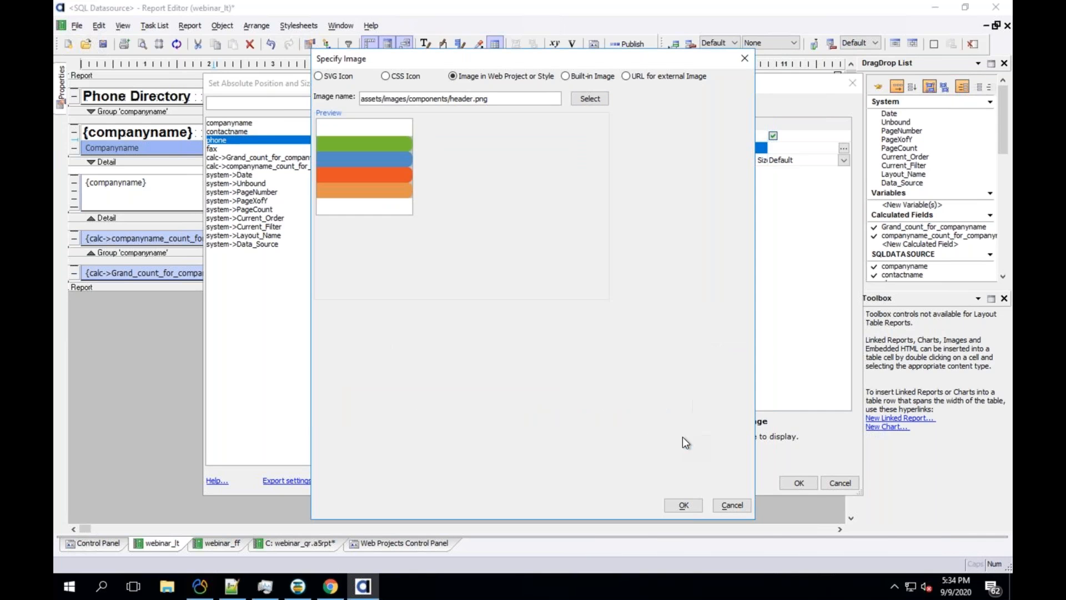
left_click(684, 504)
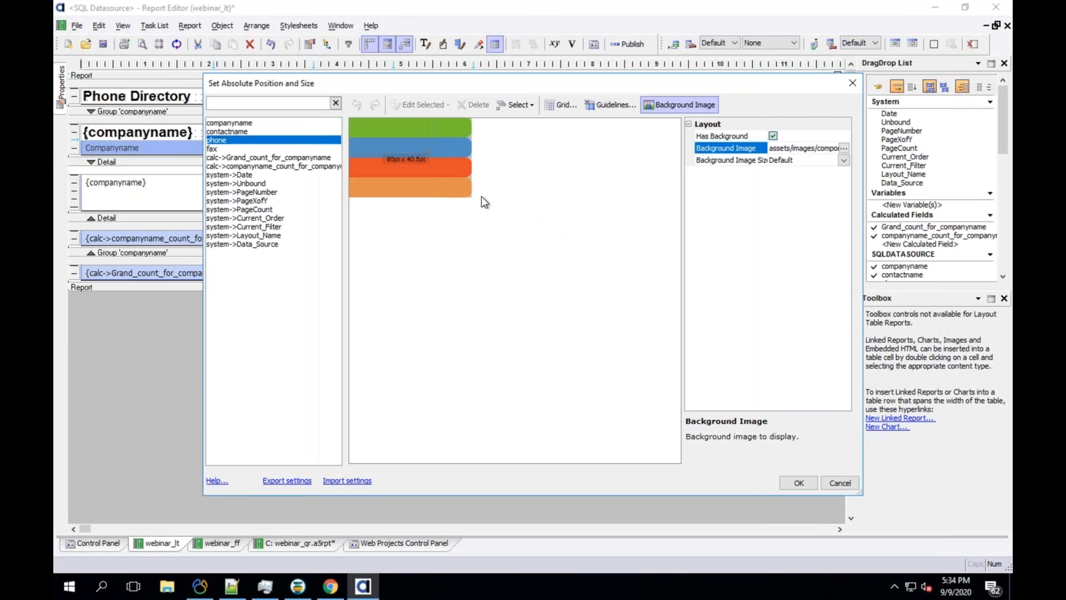
Place the phone field at about left 109, top 48, and apply the Absolute HTML layout to the fax cell
left_click(422, 146)
left_click_drag(482, 149, 481, 150)
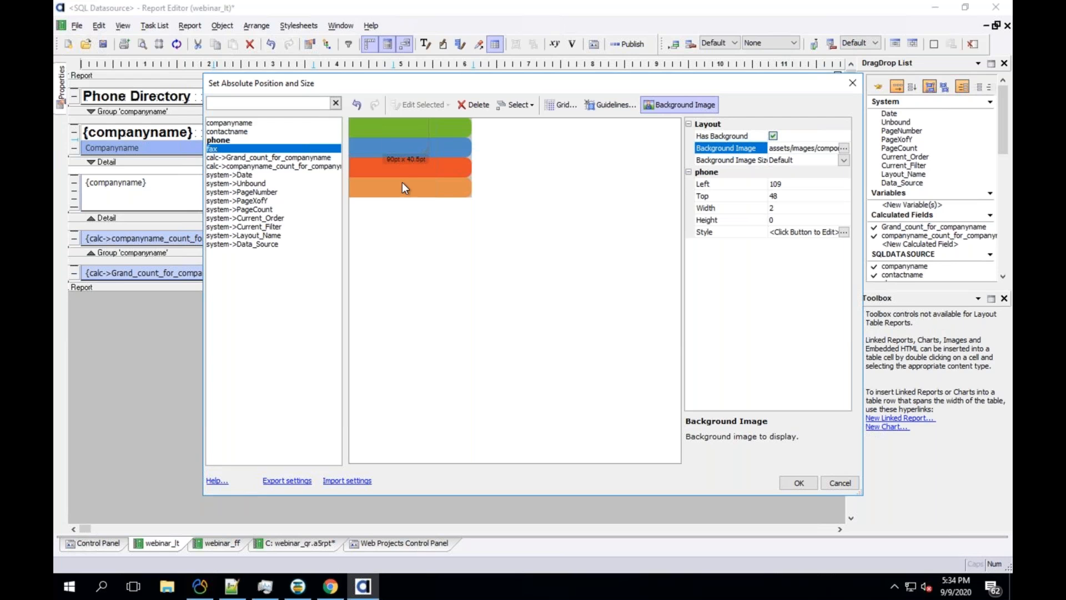
left_click(794, 484)
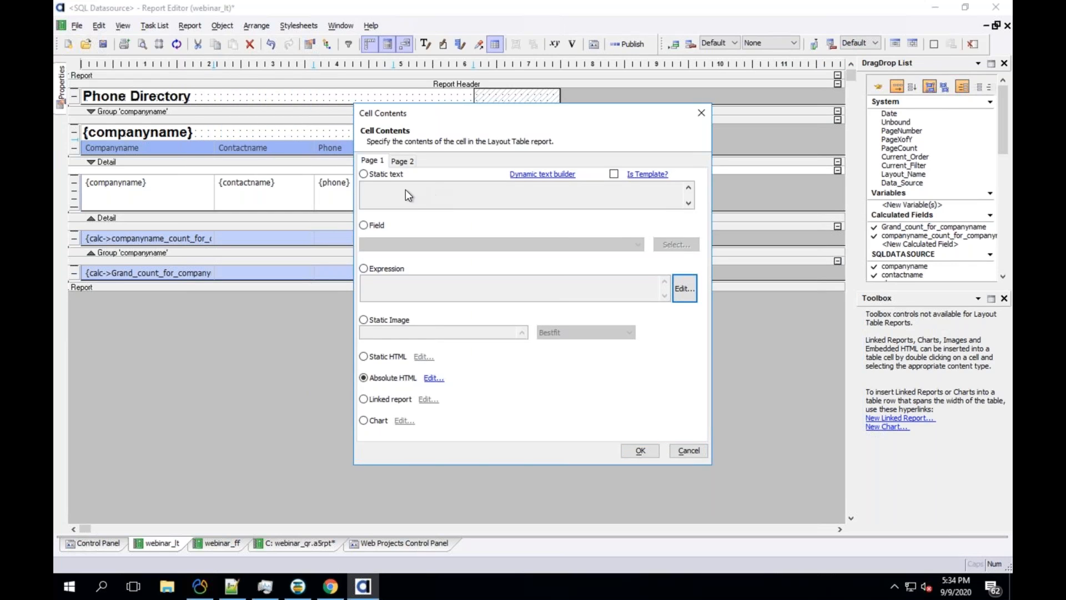
left_click(640, 450)
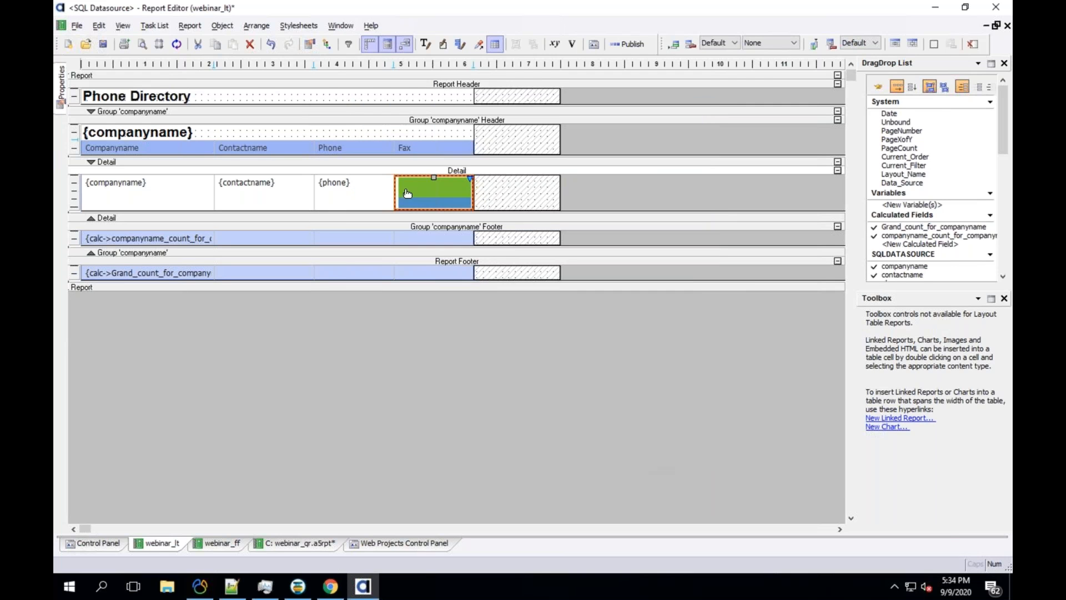
Widen the fax column to about 202 pt, check the Absolute HTML area, and increase the detail row's height to about 97 pt
left_click_drag(373, 189, 374, 189)
left_click_drag(474, 192, 553, 193)
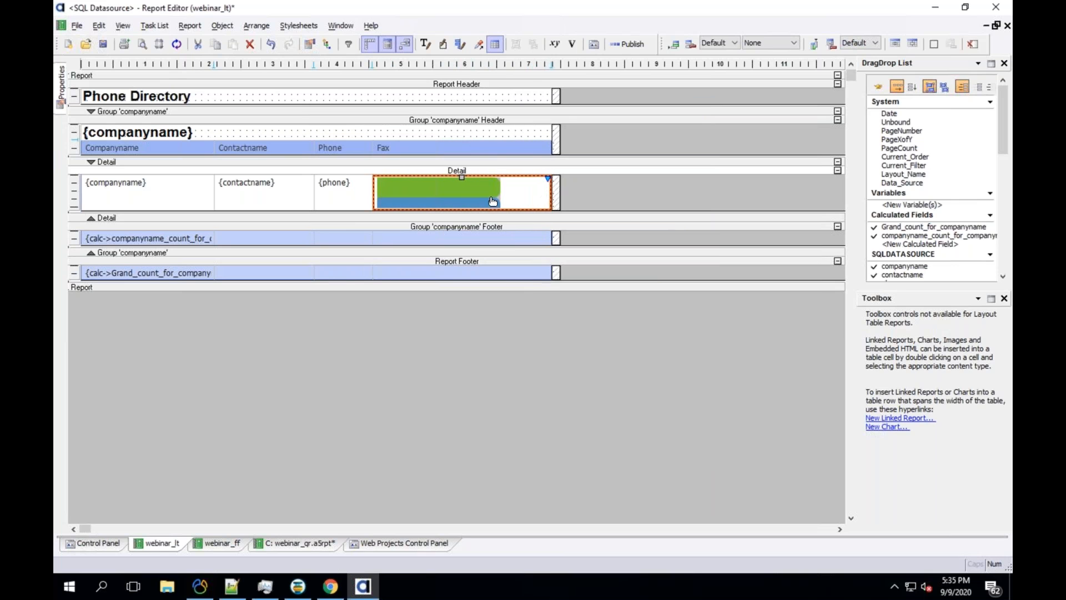
right_click(492, 203)
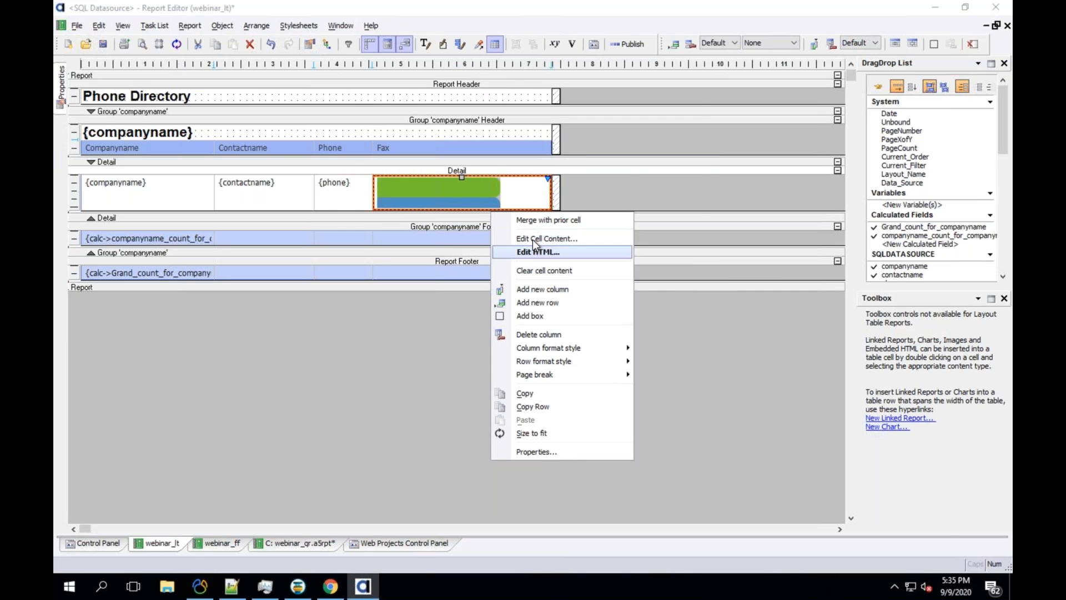
left_click(532, 239)
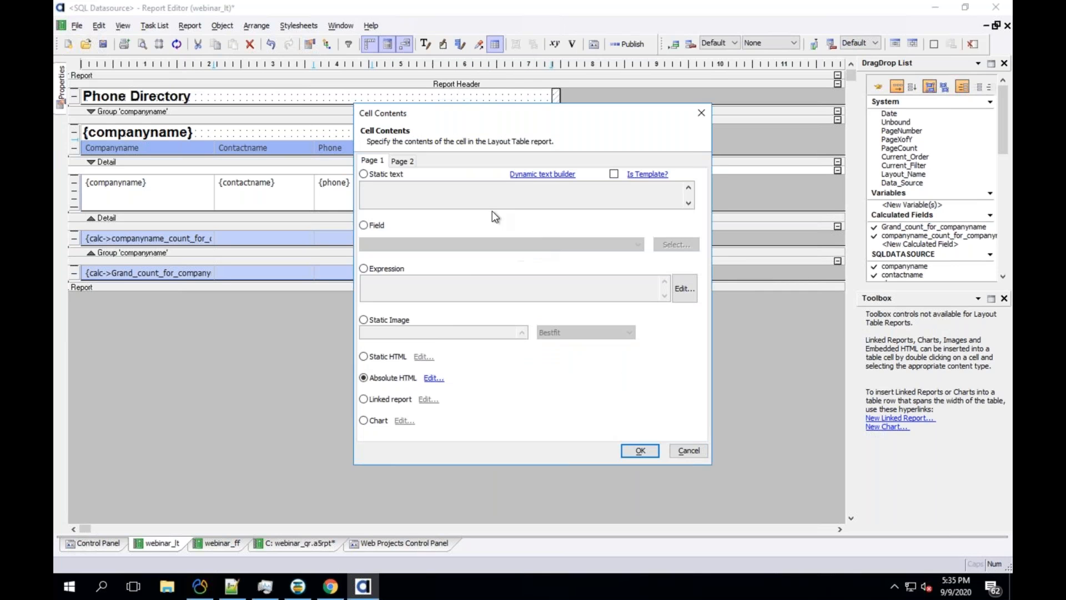
left_click(434, 378)
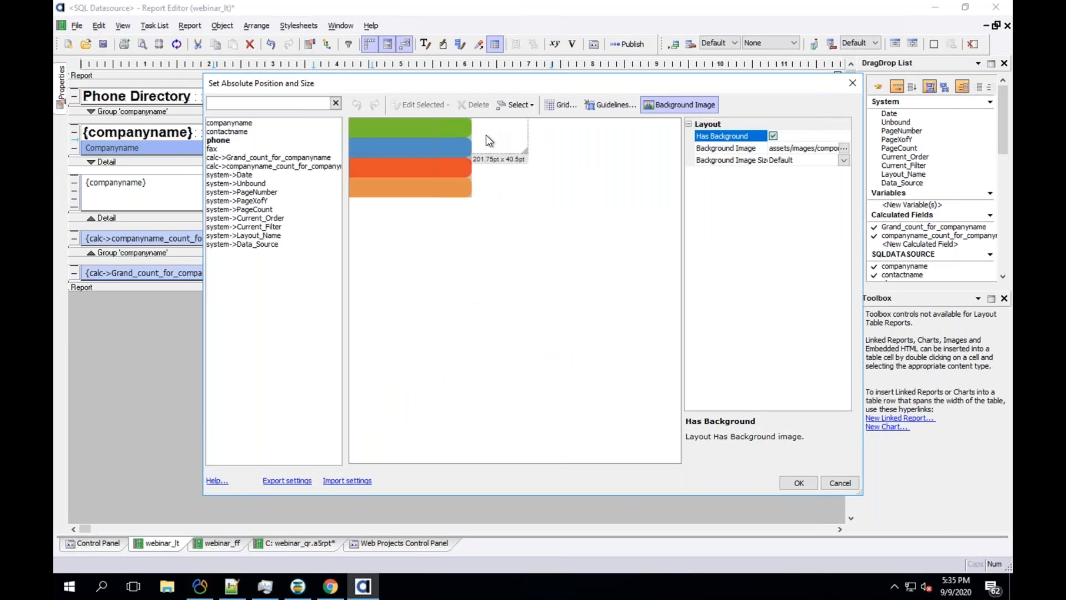
left_click(838, 484)
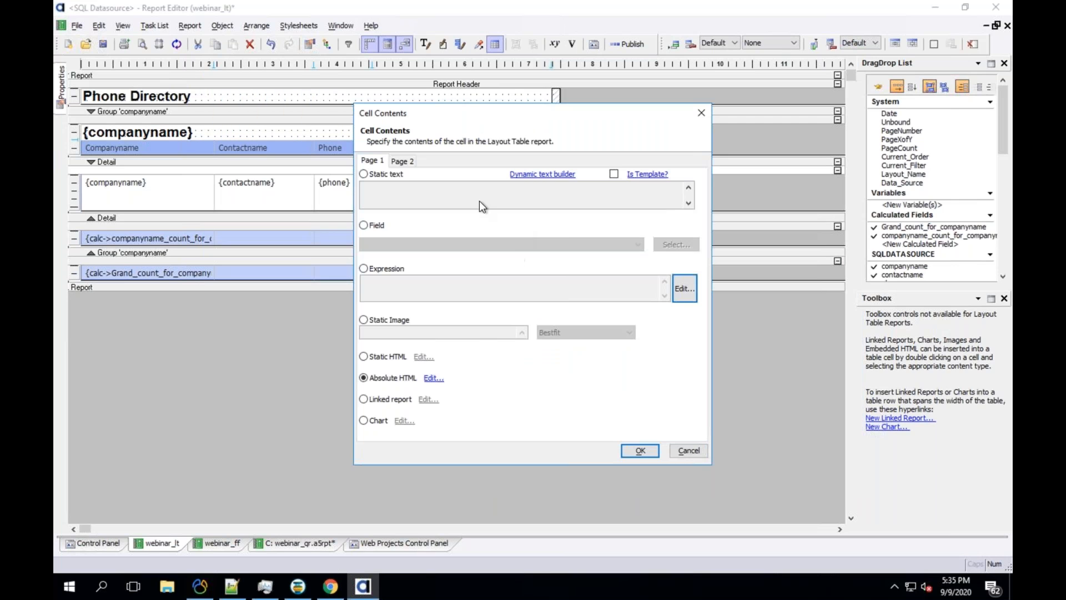
left_click(655, 453)
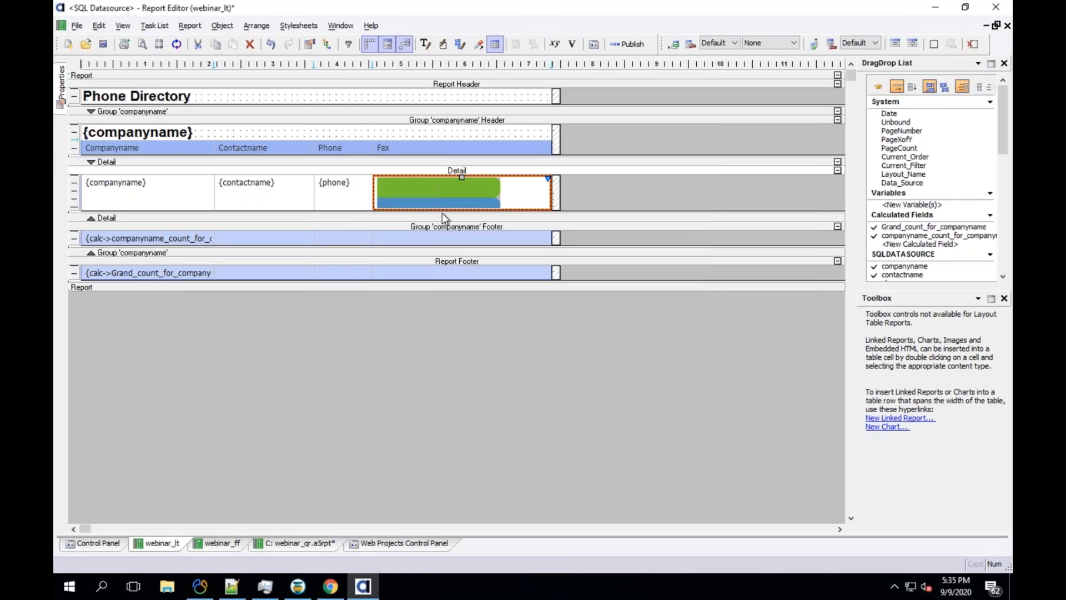
left_click_drag(442, 212, 448, 259)
Delete the phone field from the fax cell's Absolute HTML layout
right_click(463, 235)
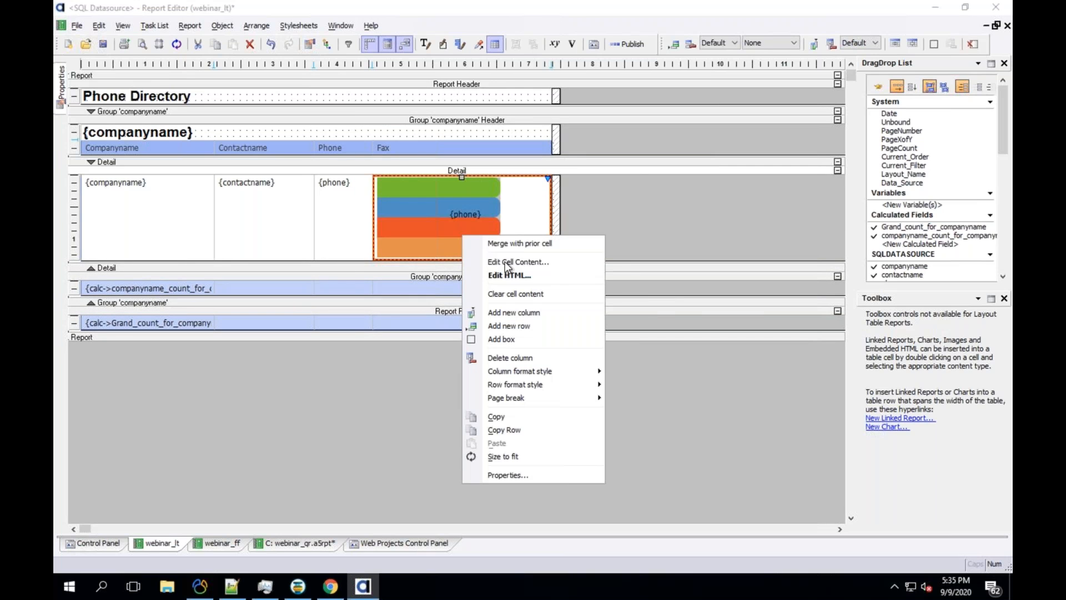
left_click(505, 262)
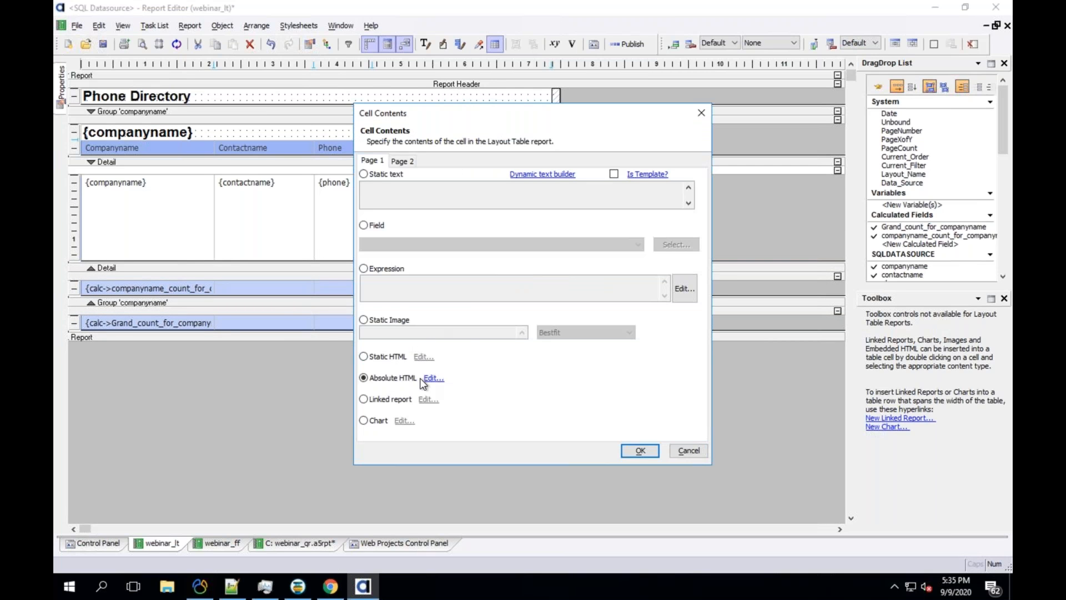
left_click(433, 378)
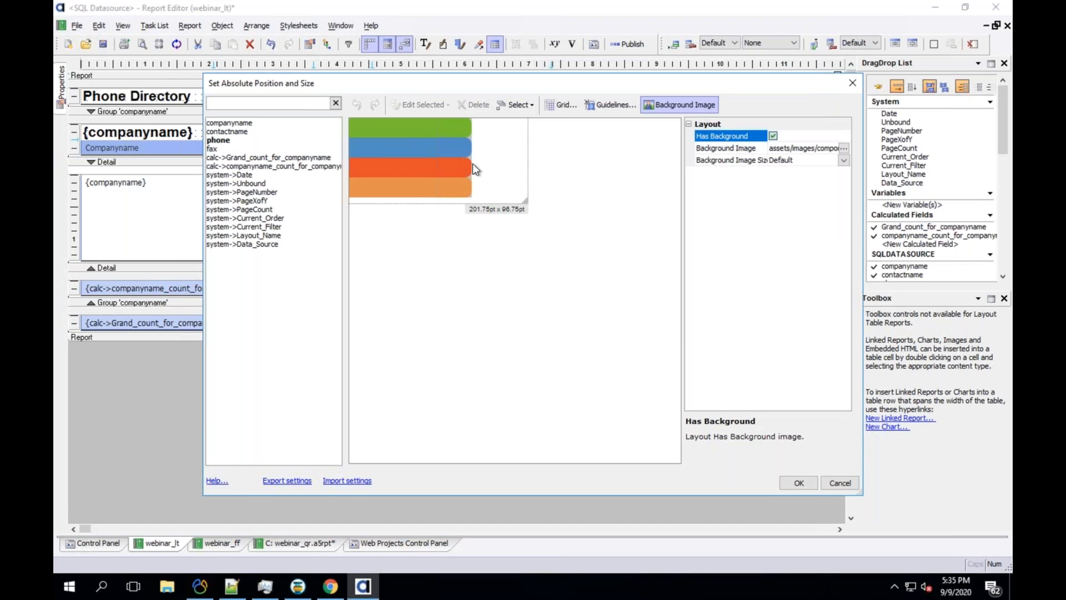
left_click(233, 139)
left_click(478, 105)
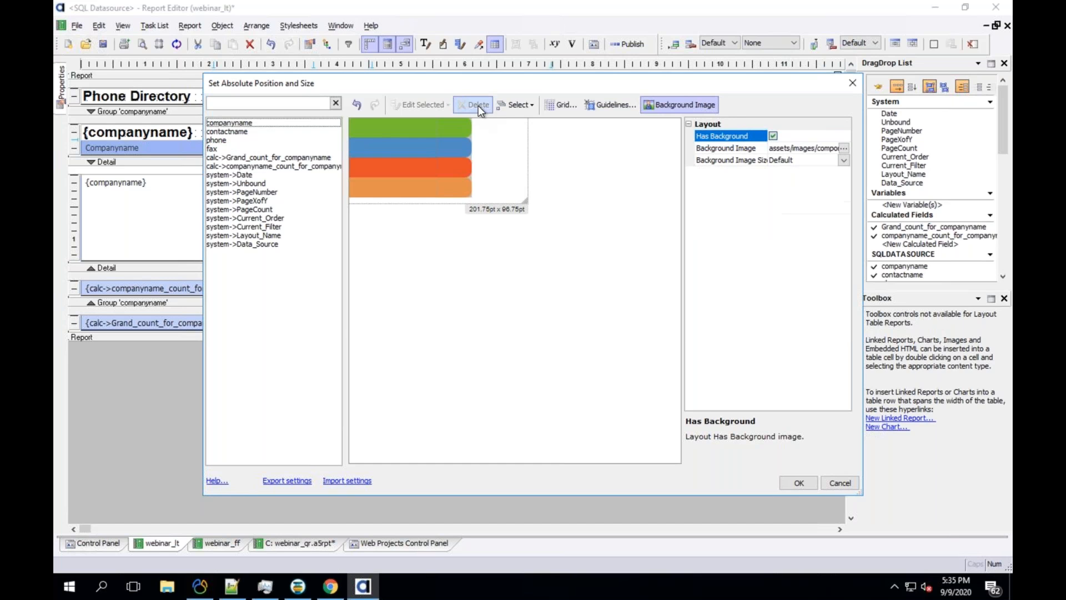
Draw the companyname field about 61 by 20 on the green band and move it to about left 63, top 6
left_click(245, 126)
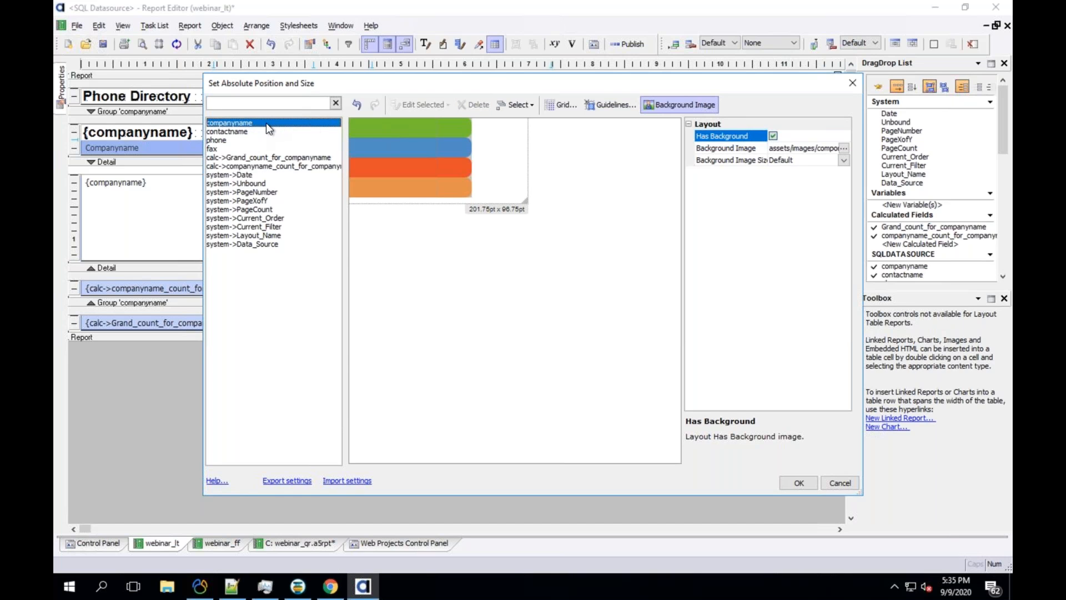
mouse_move(391, 134)
left_mouse_down()
mouse_move(427, 144)
mouse_move(350, 122)
left_mouse_up()
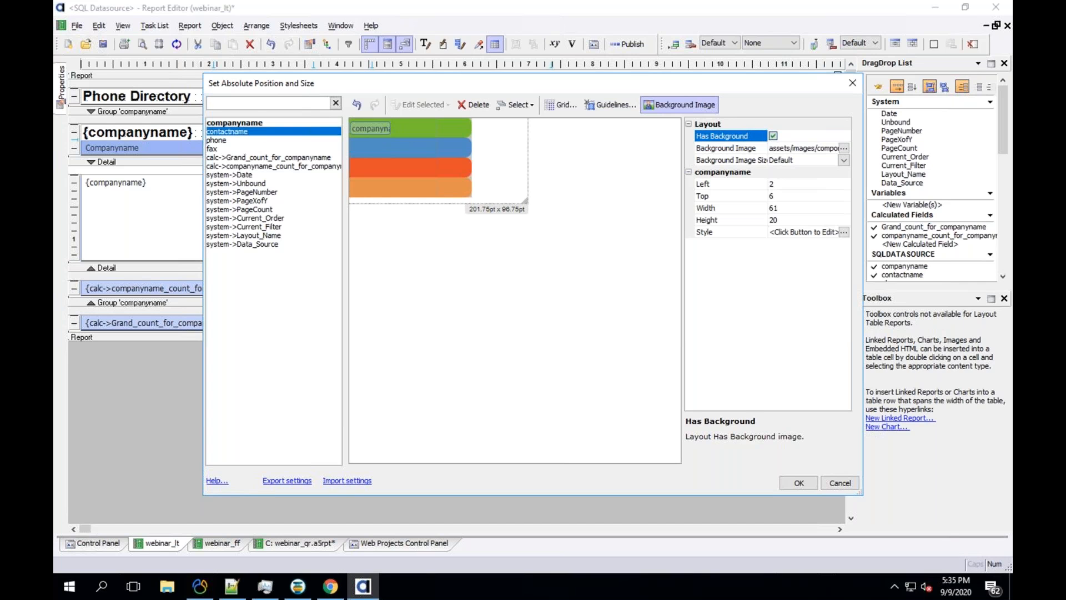
left_click(386, 127)
left_click_drag(390, 129, 432, 129)
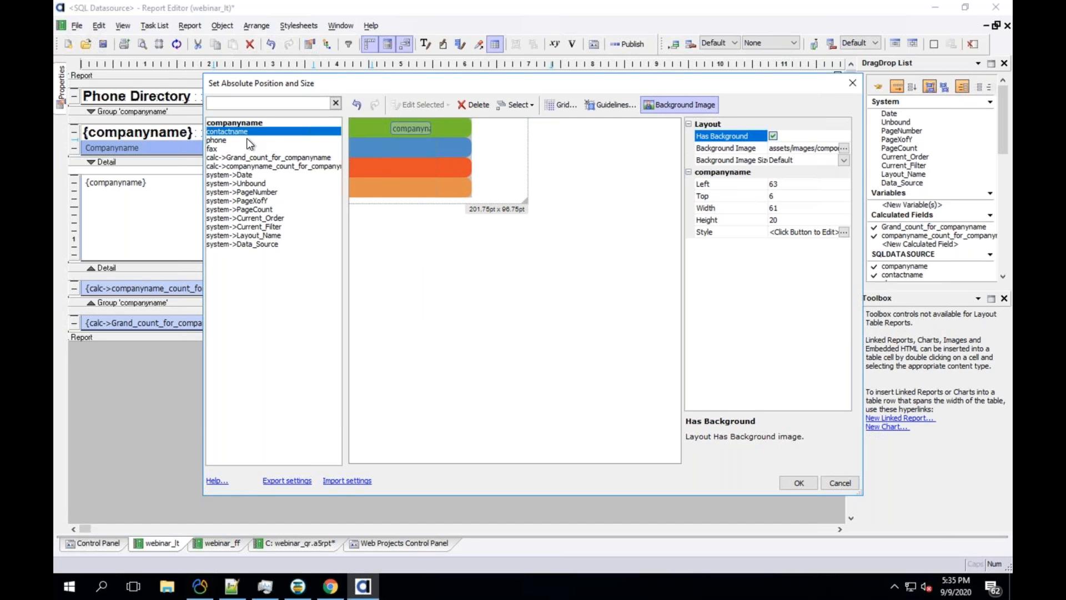
Draw the phone field on the blue band and the fax field about 158 by 21 on the red-orange band, and apply the layout
left_click(247, 139)
left_click_drag(365, 139, 458, 155)
left_click_drag(358, 160, 465, 173)
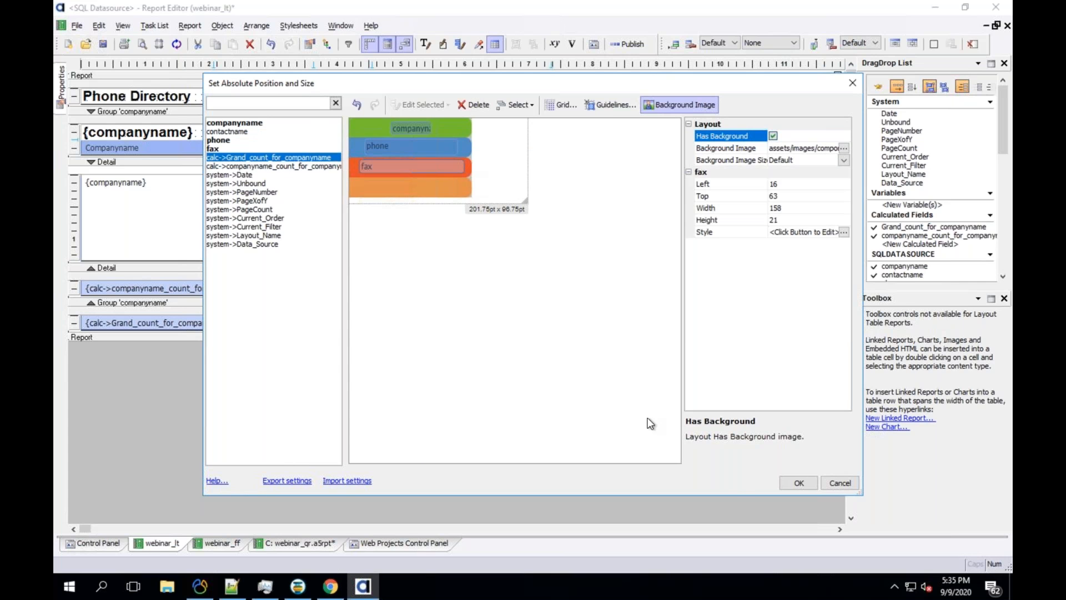
left_click(789, 481)
left_click(641, 450)
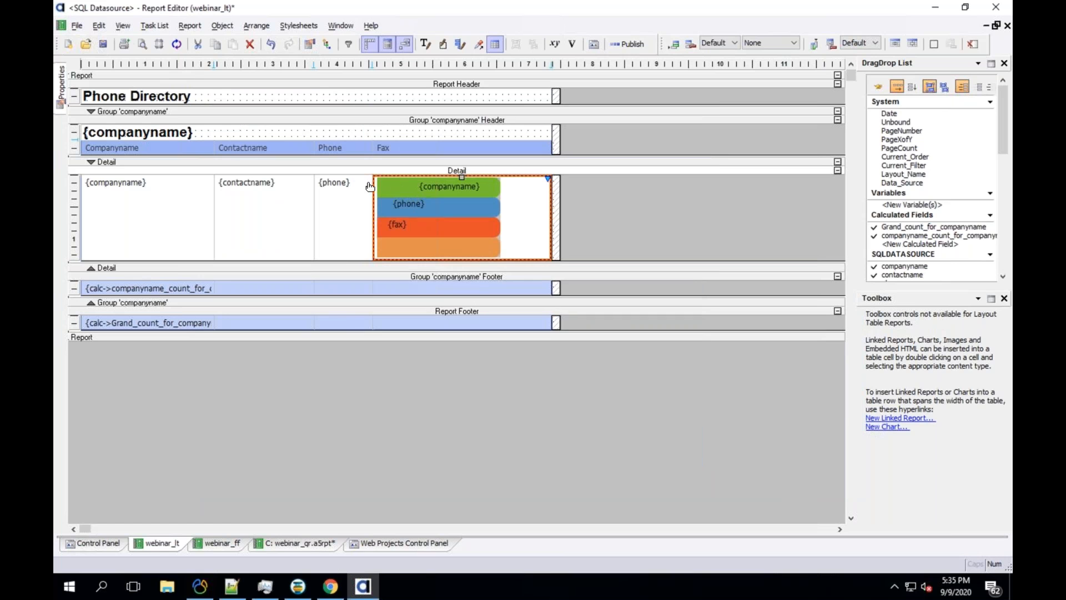
Save the webinar_lt report layout, preview the report with the banded fax cell, and return to the design
left_click(142, 45)
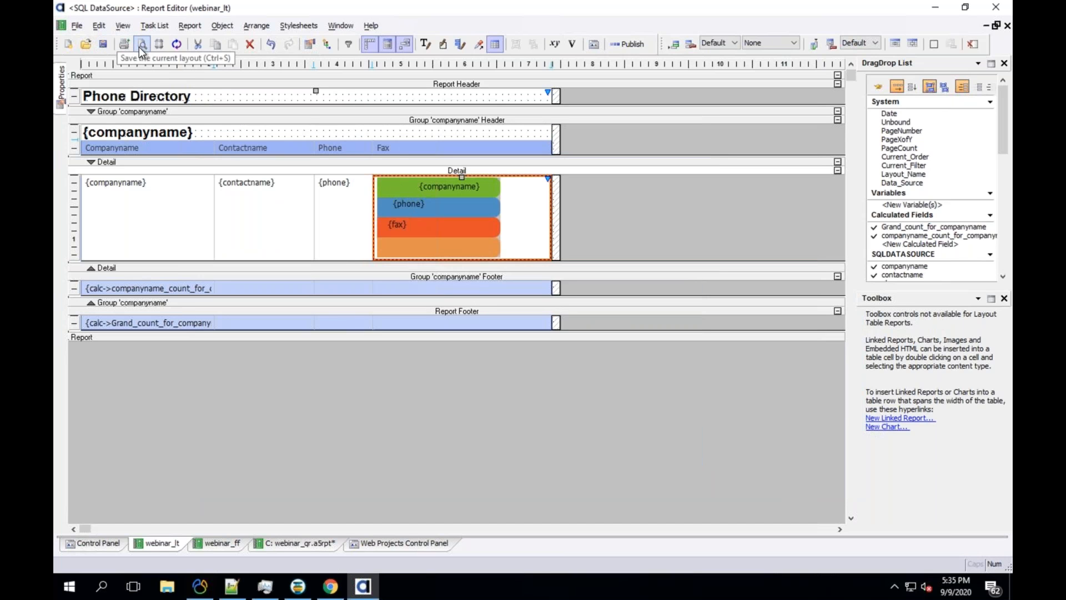
left_click(142, 45)
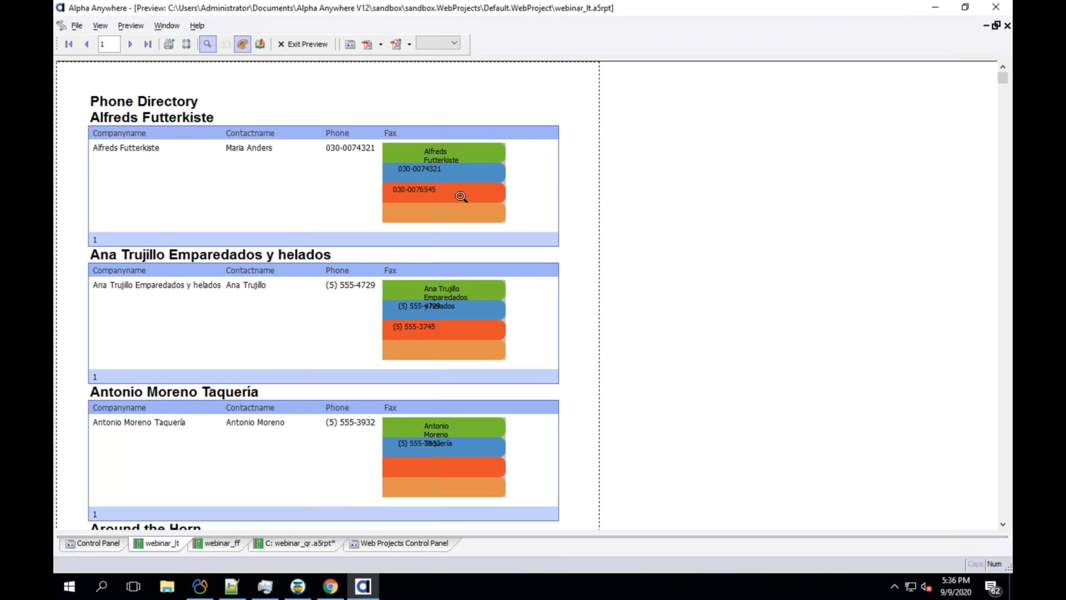
left_click(308, 44)
Try repositioning the companyname, phone and fax fields in the fax cell's Absolute HTML layout, with fax outside the cell area
right_click(432, 195)
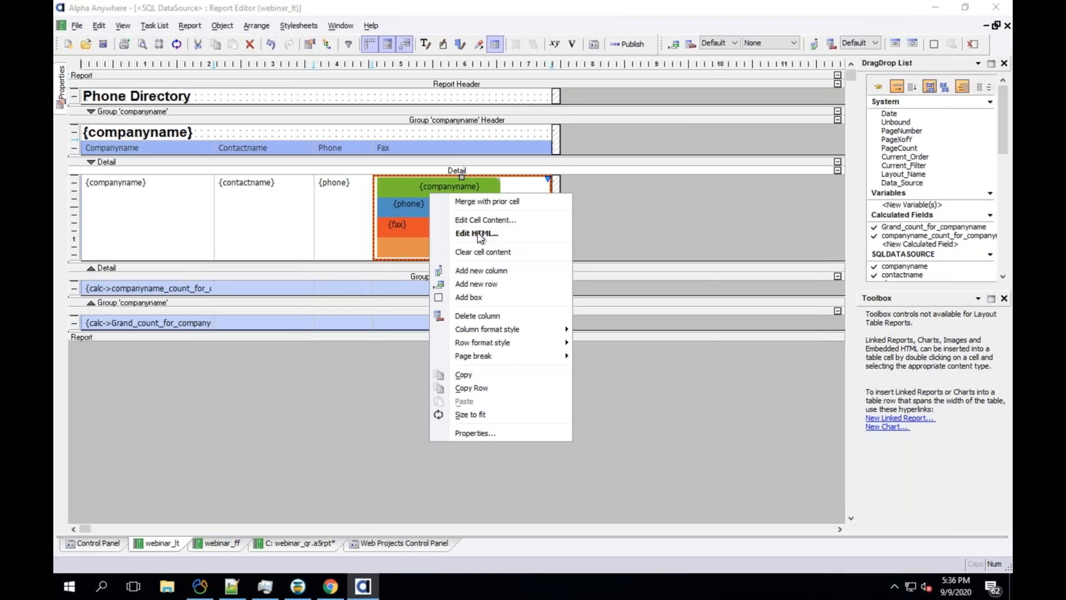
left_click(480, 220)
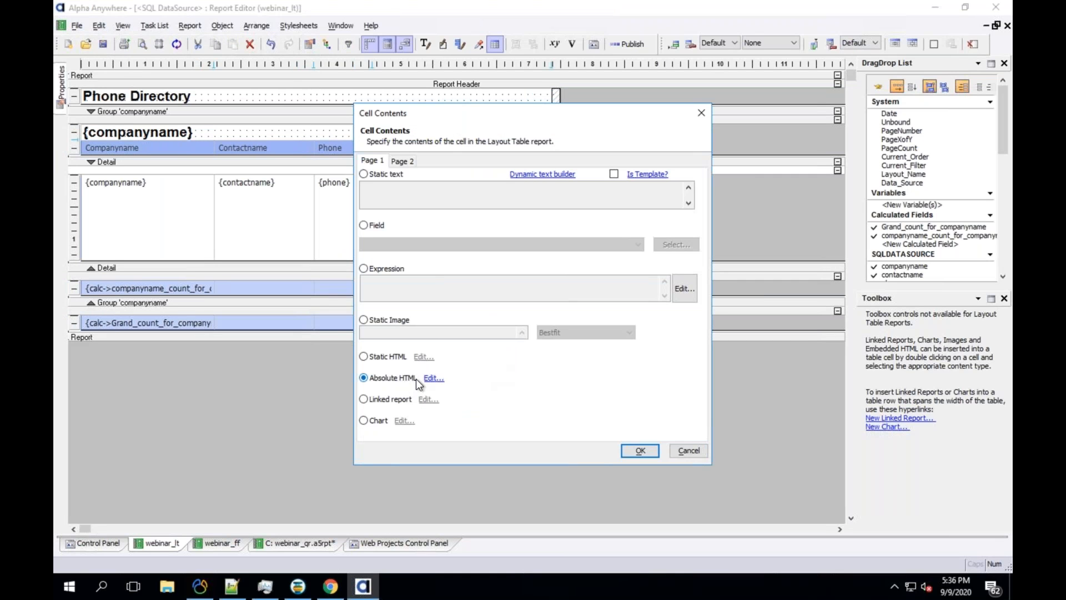
left_click_drag(596, 104, 798, 91)
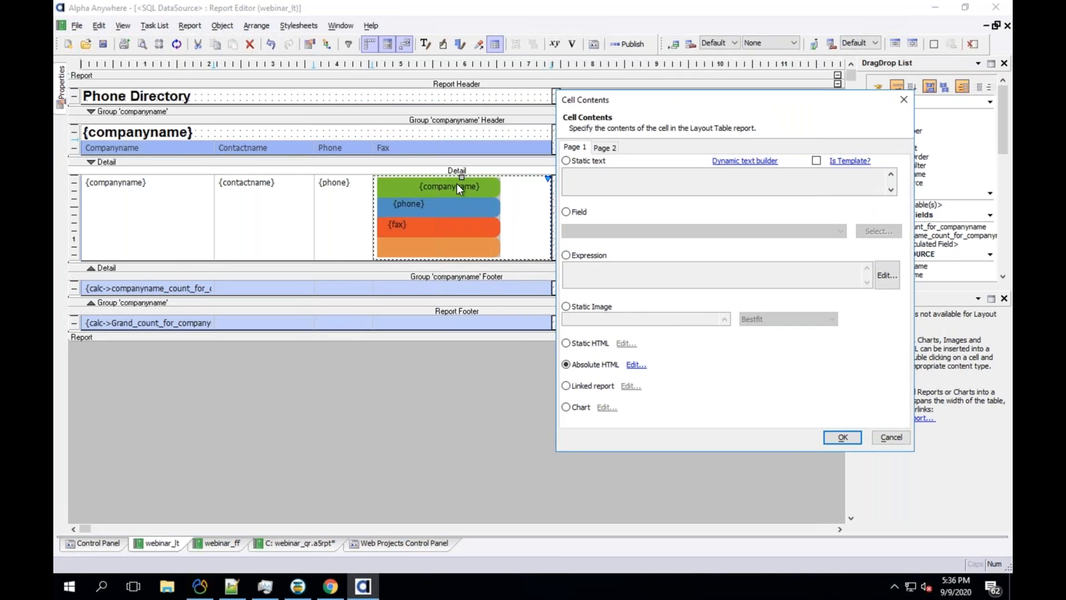
left_click(633, 364)
left_click(392, 131)
mouse_move(392, 131)
left_mouse_down()
mouse_move(377, 130)
mouse_move(393, 151)
left_mouse_up()
left_click(396, 169)
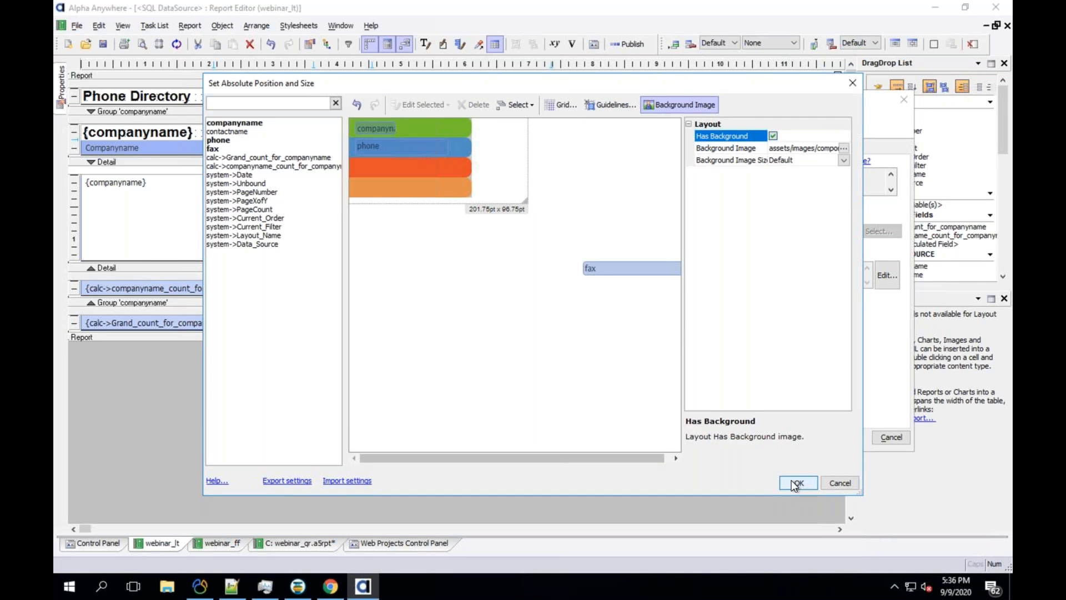
key("Return")
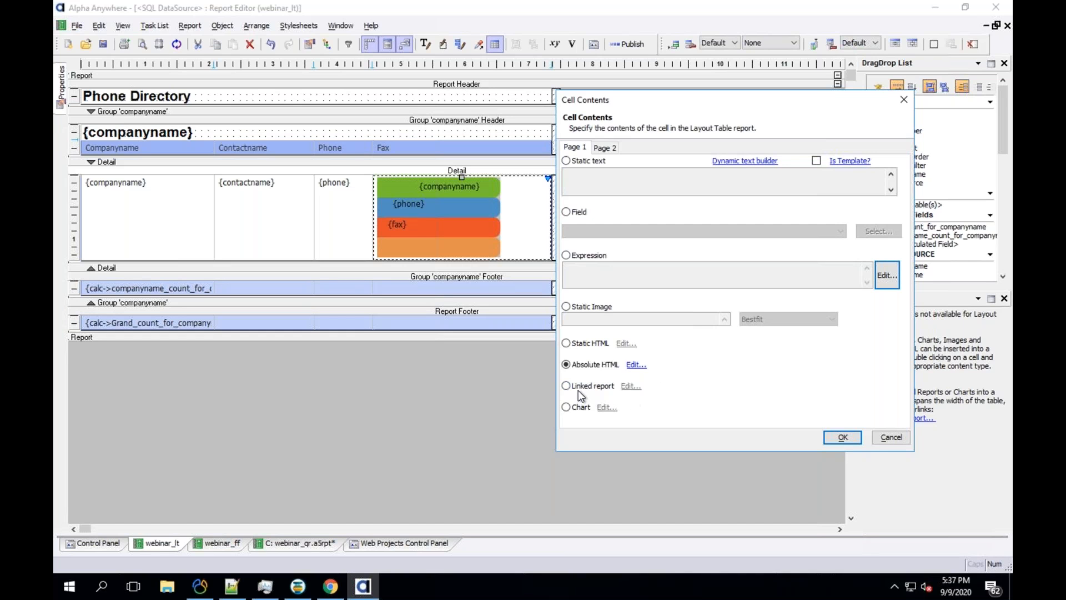
Try the Candlestick and Bubble chart types as fax cell content, discard the chart, and reselect Absolute HTML
left_click(599, 389)
left_click(578, 408)
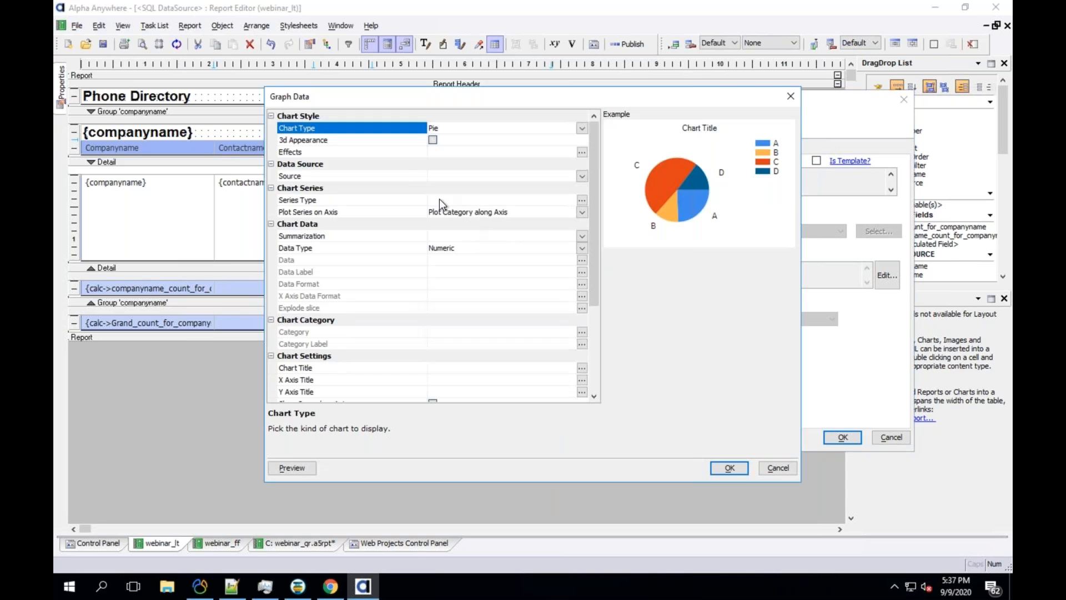
left_click(369, 165)
left_click(366, 129)
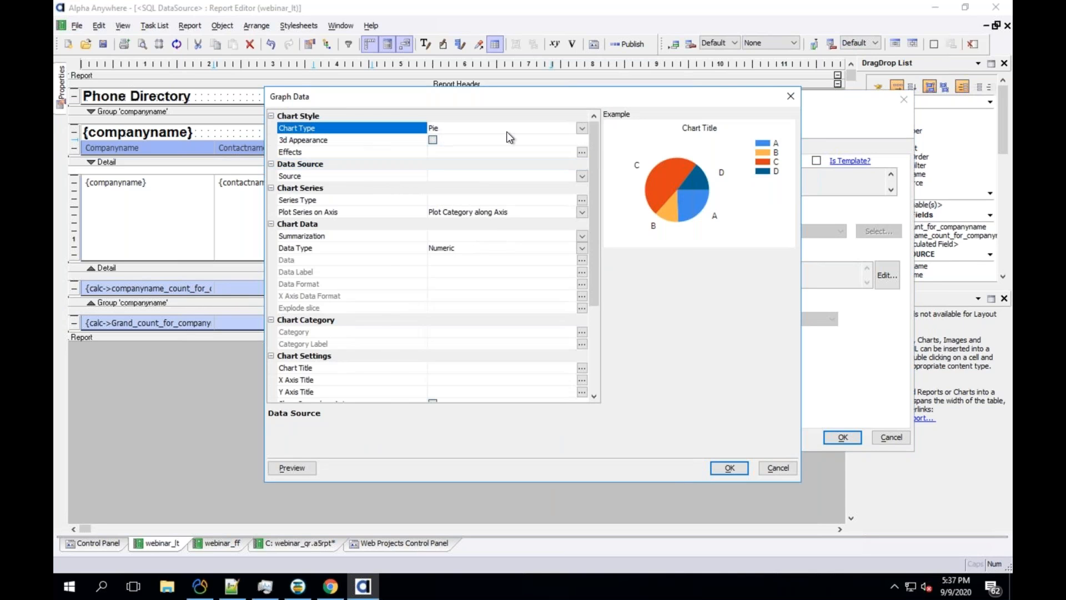
left_click(581, 128)
left_click(460, 175)
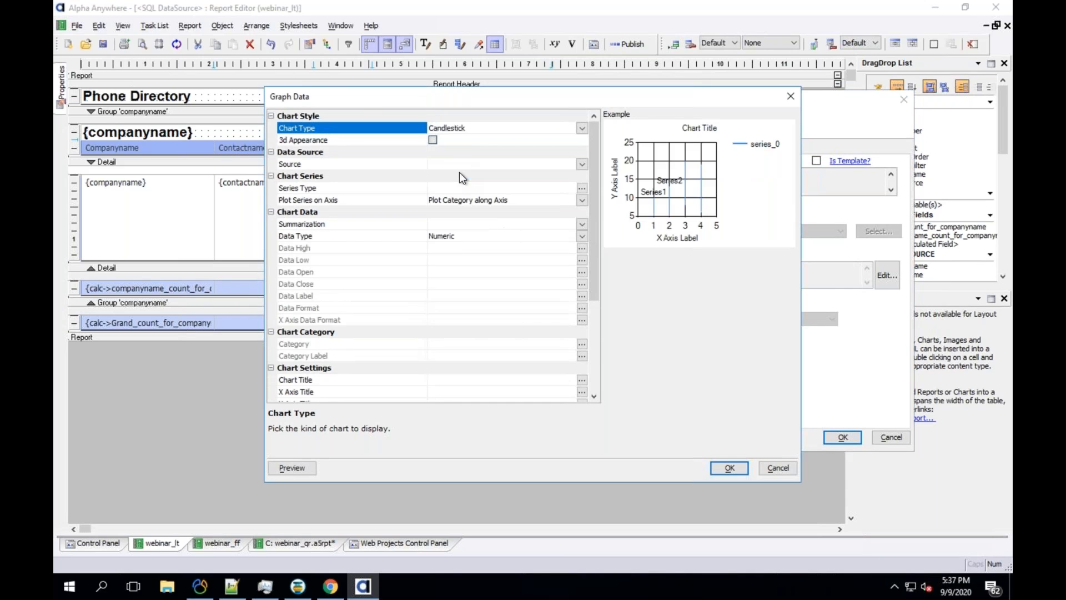
left_click(464, 129)
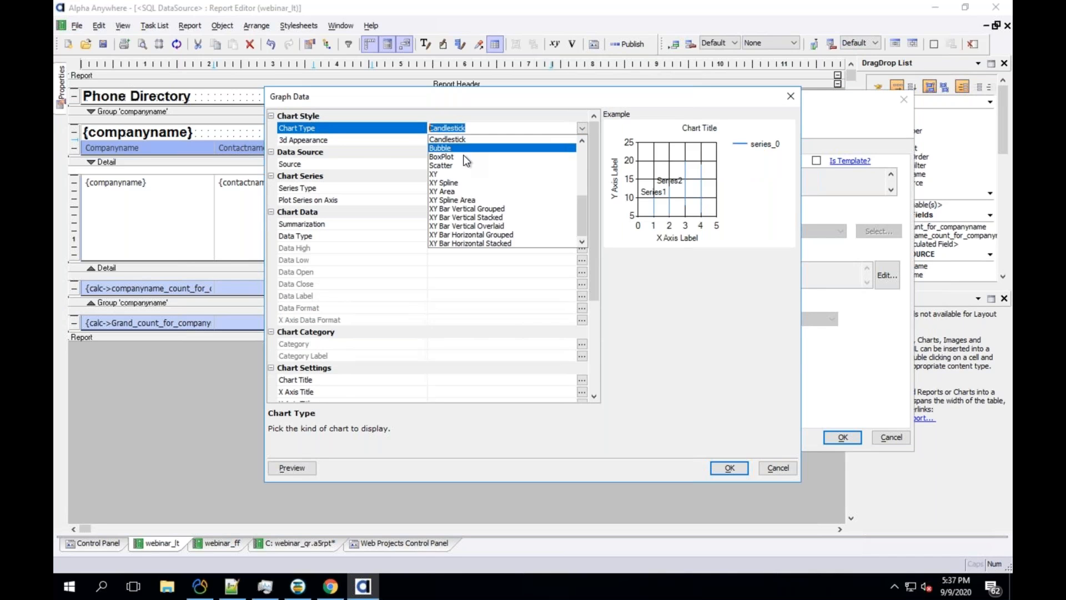
left_click(441, 148)
left_click(775, 468)
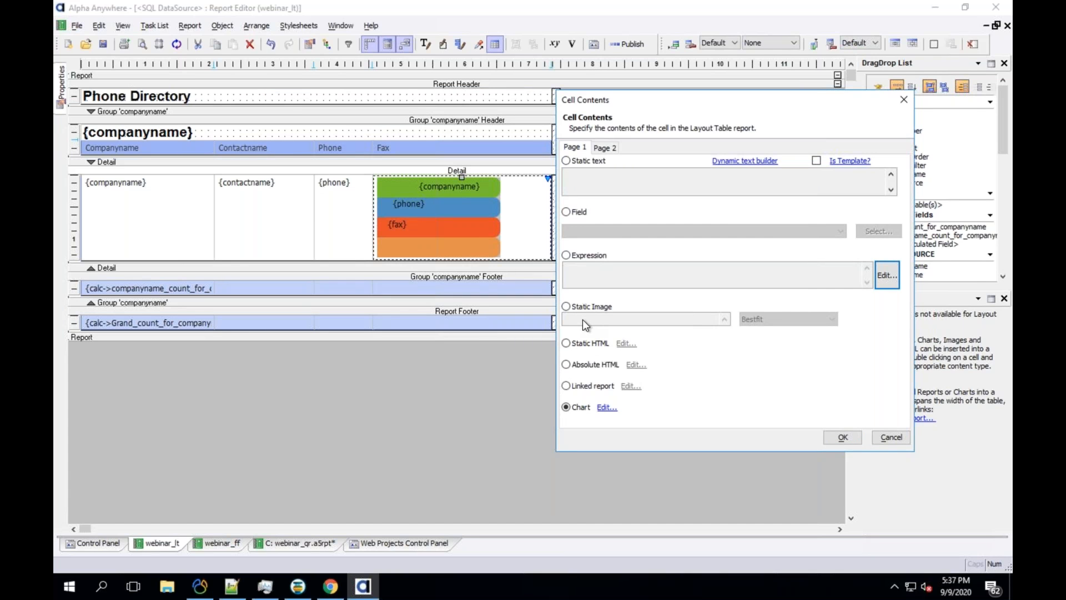
left_click(567, 365)
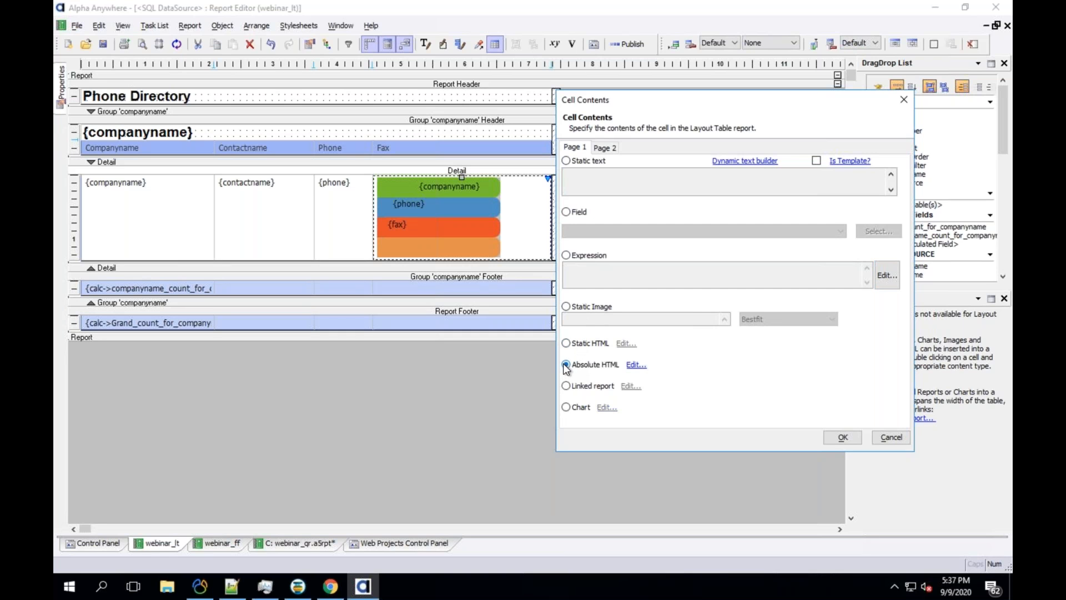
Check the second page of cell content types for the fax cell and close the cell contents without applying changes
left_click_drag(645, 95, 505, 83)
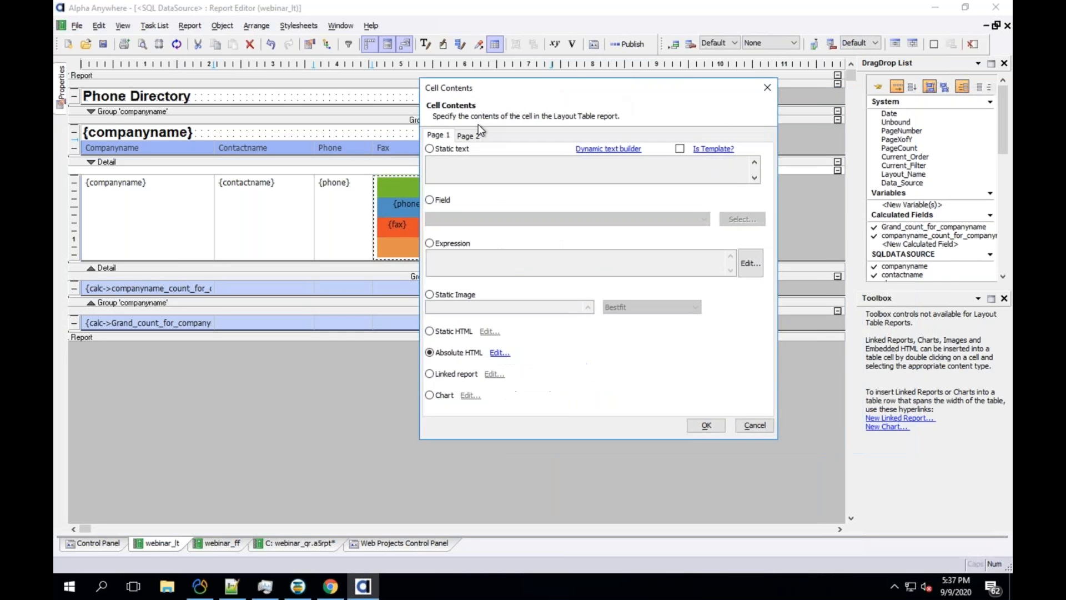
left_click(466, 136)
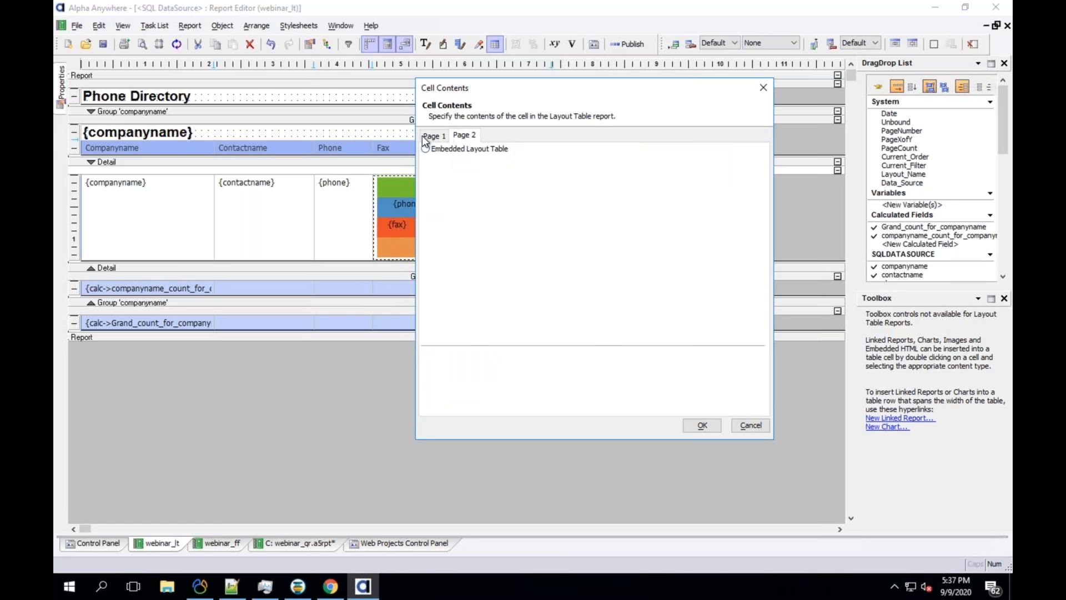
left_click(433, 135)
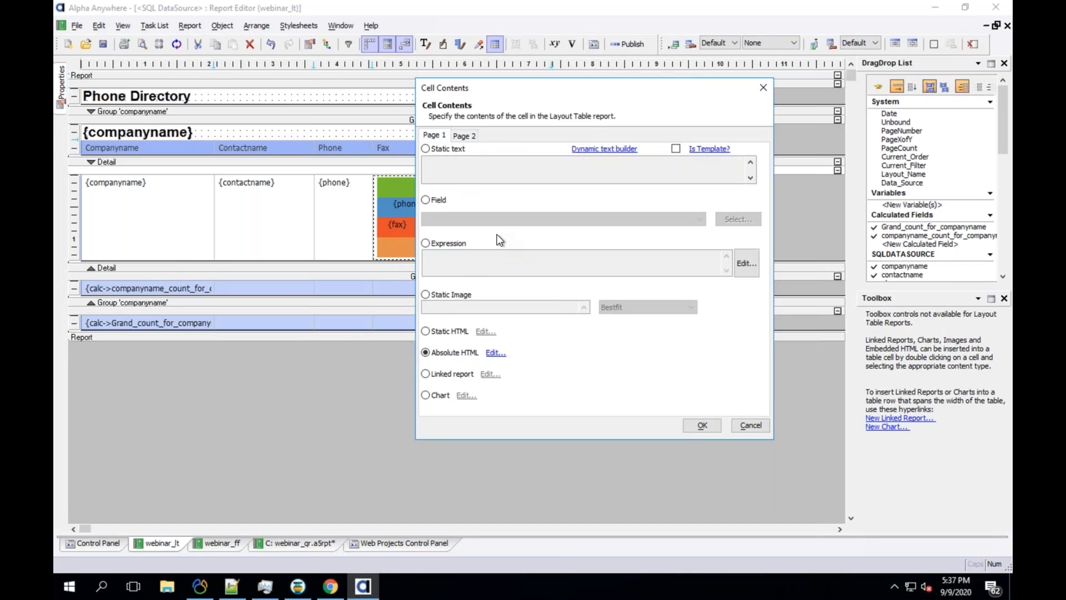
left_click(744, 423)
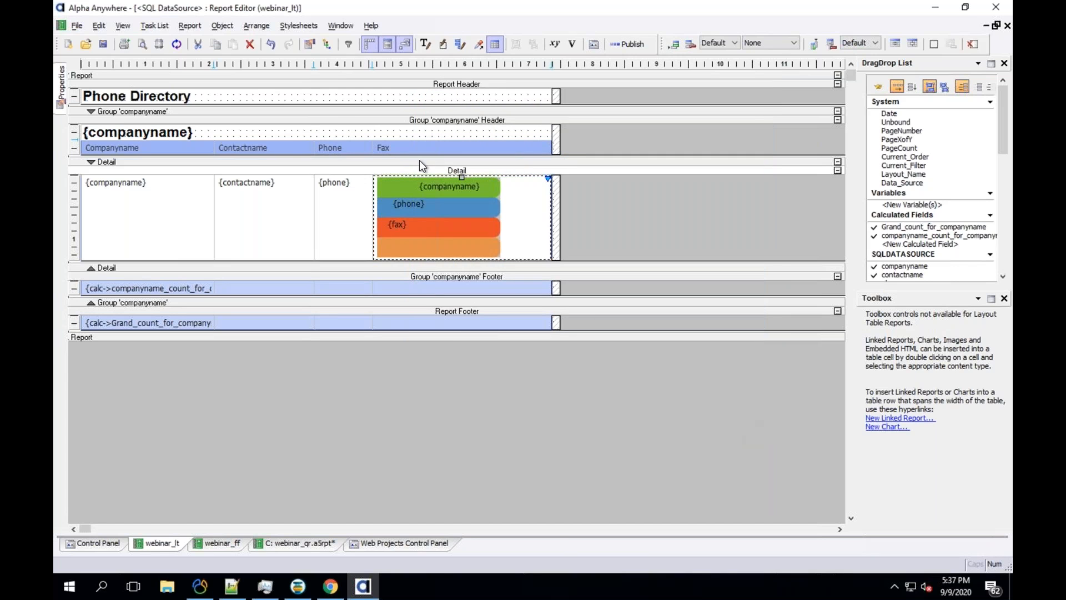
Save the webinar_lt report and show the web components of the Default web project
left_click(104, 44)
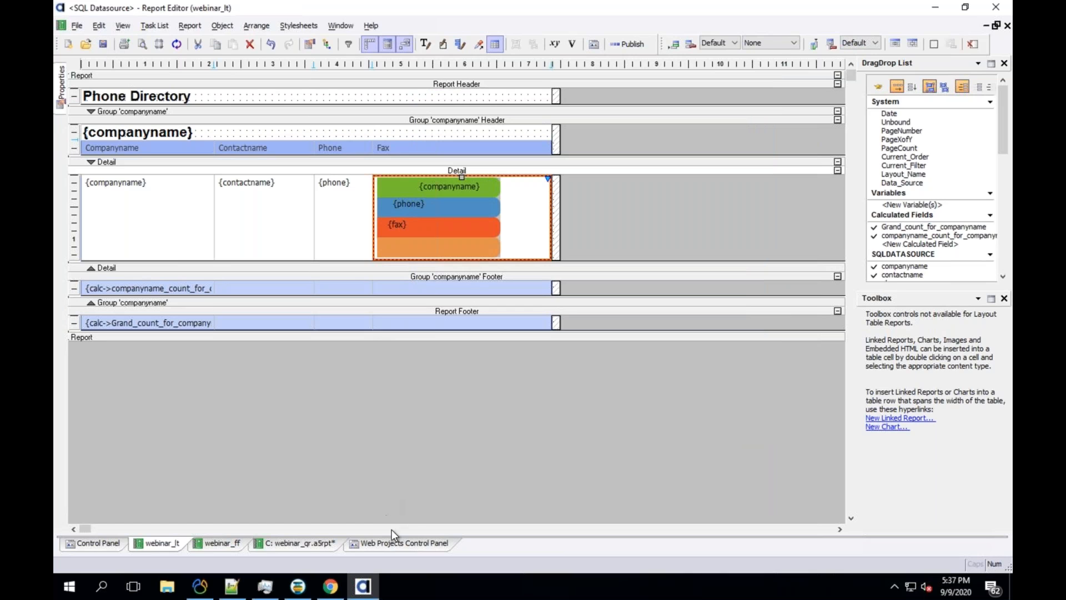
mouse_move(516, 32)
left_click(409, 547)
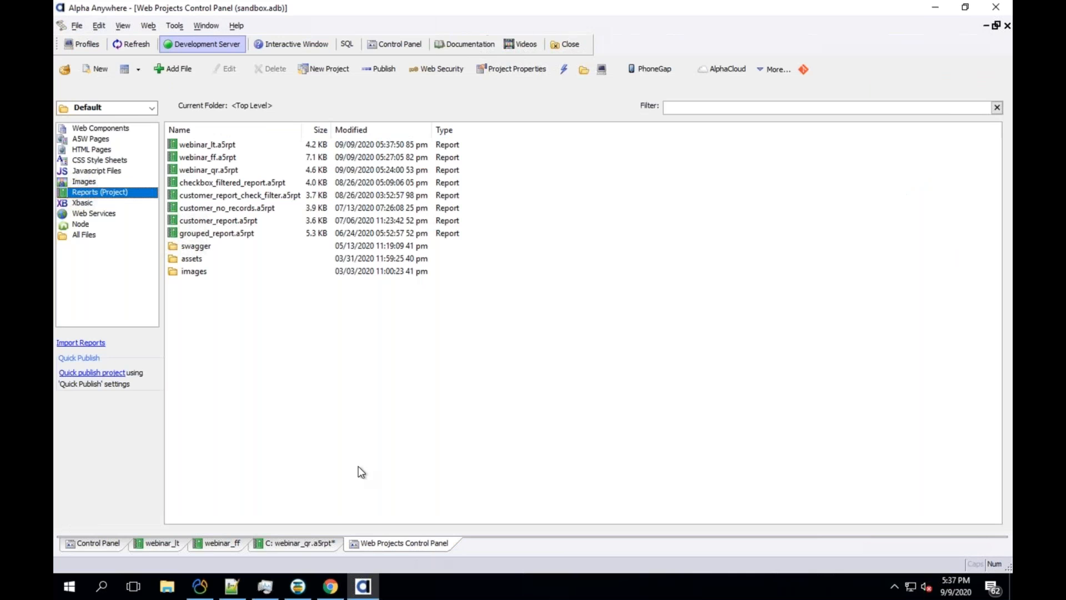
left_click(109, 131)
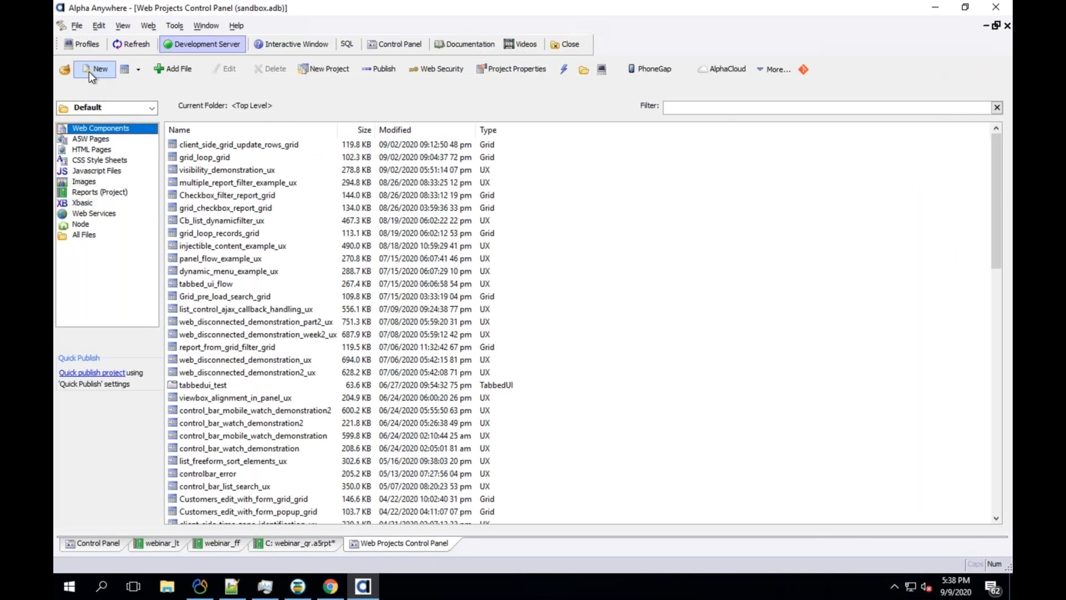
Create a new UX component in the Default web project
left_click(90, 70)
left_click(638, 462)
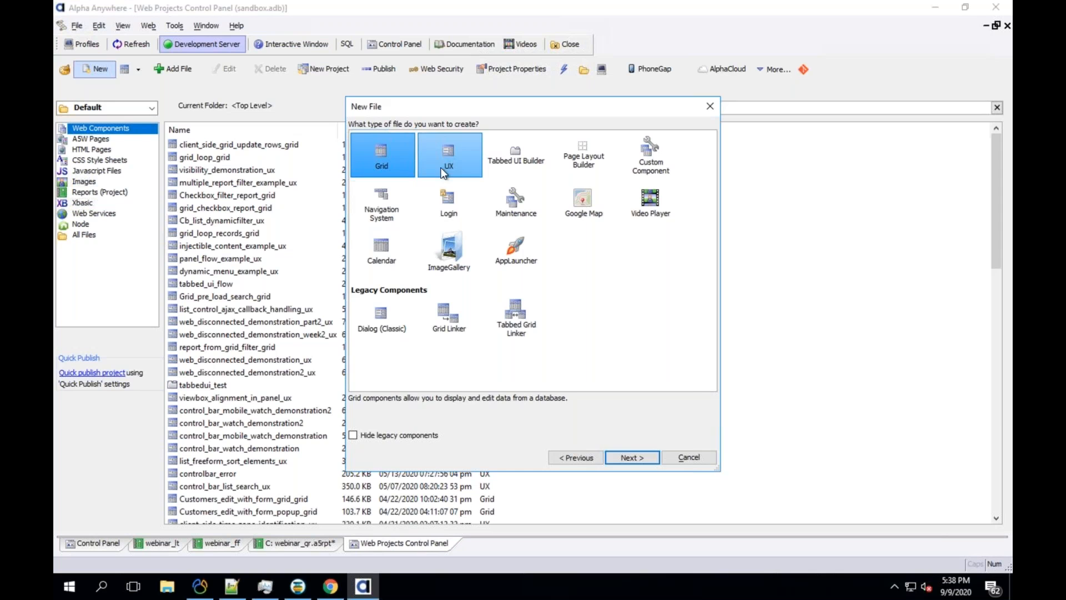
left_click(441, 155)
left_click(623, 457)
left_click(677, 469)
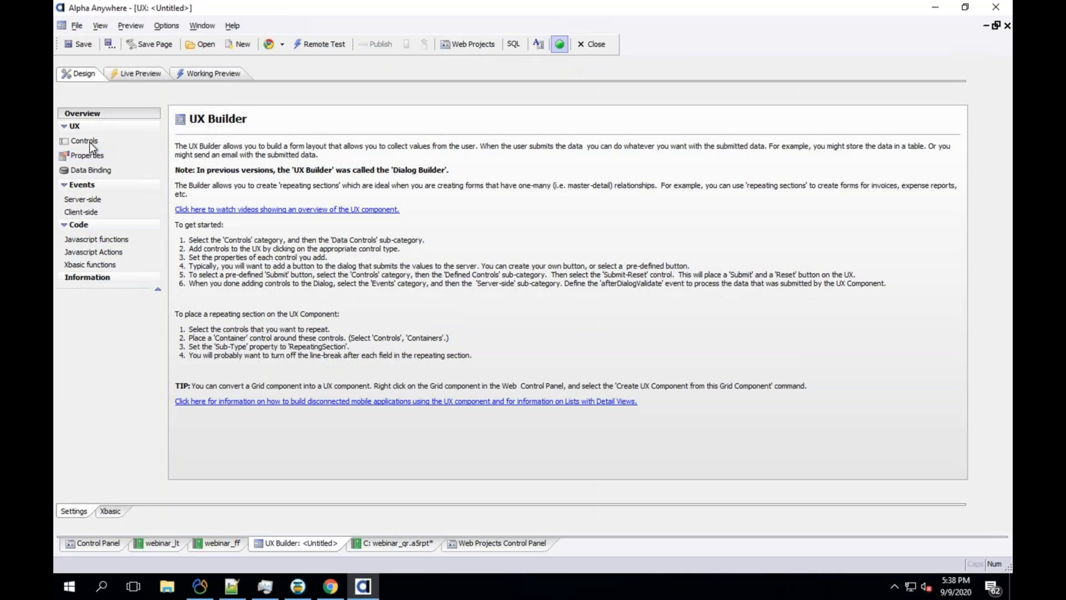
Load a panel layout with a header, control bar and two panel cards from the controls library into the UX component
left_click(84, 141)
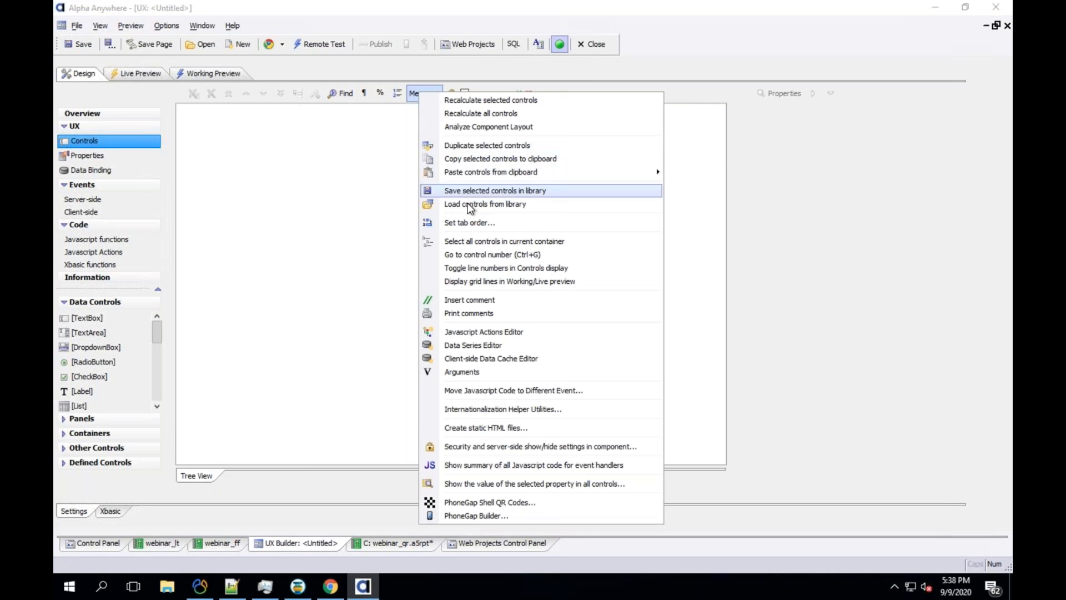
left_click(465, 203)
double_click(383, 253)
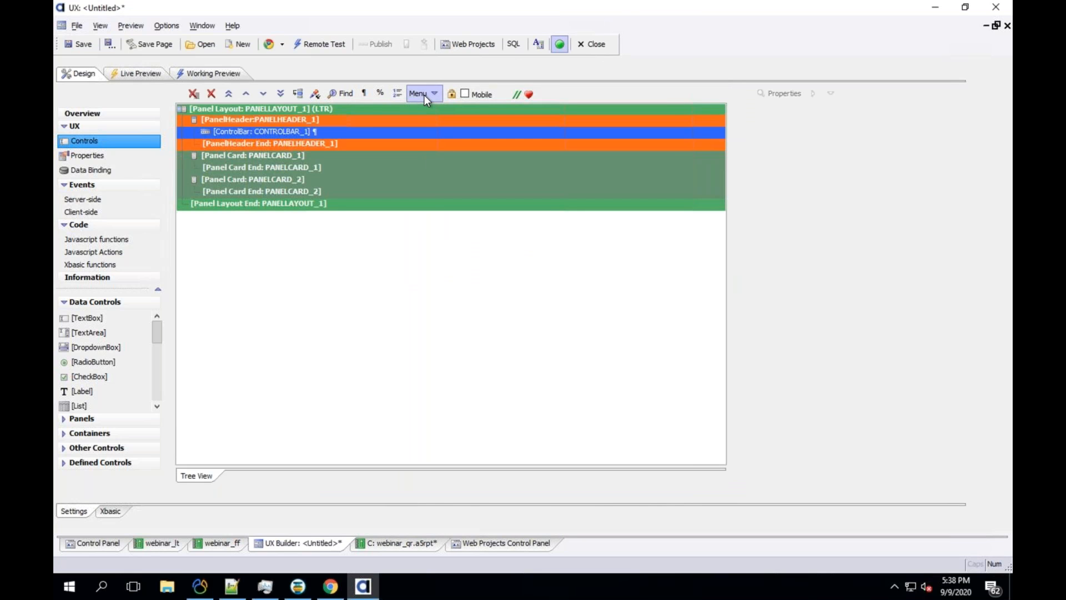
left_click(424, 95)
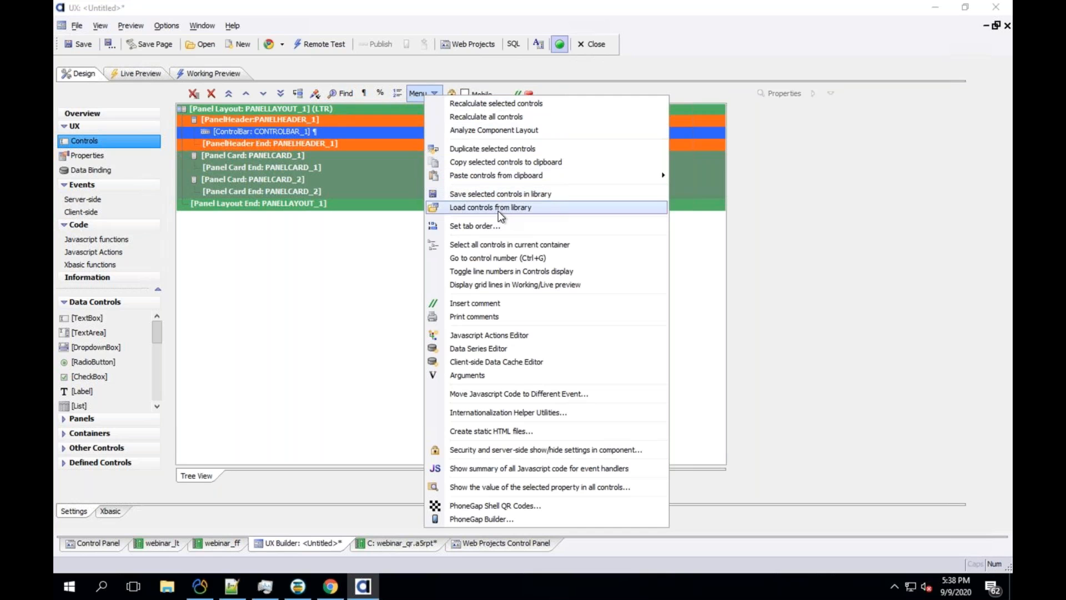
left_click(289, 206)
Add a button control to the first panel card, PANELCARD_1
left_click(272, 178)
left_click(275, 156)
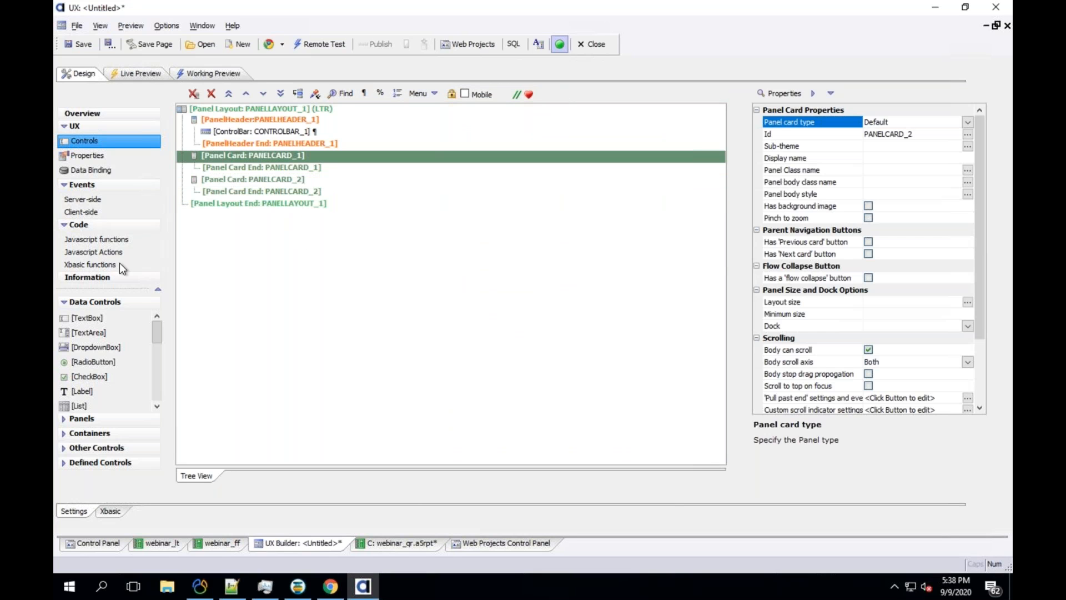
left_click(97, 448)
double_click(112, 392)
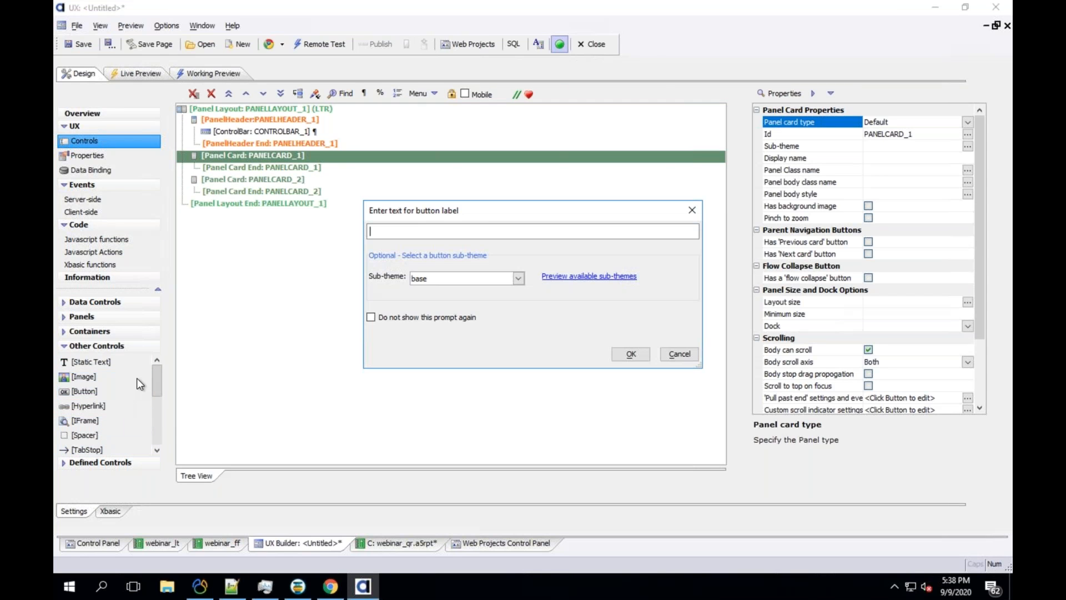
Label the new button in the first panel card QR and add it with the base sub-theme
type("QR")
left_click(631, 355)
left_click(112, 377)
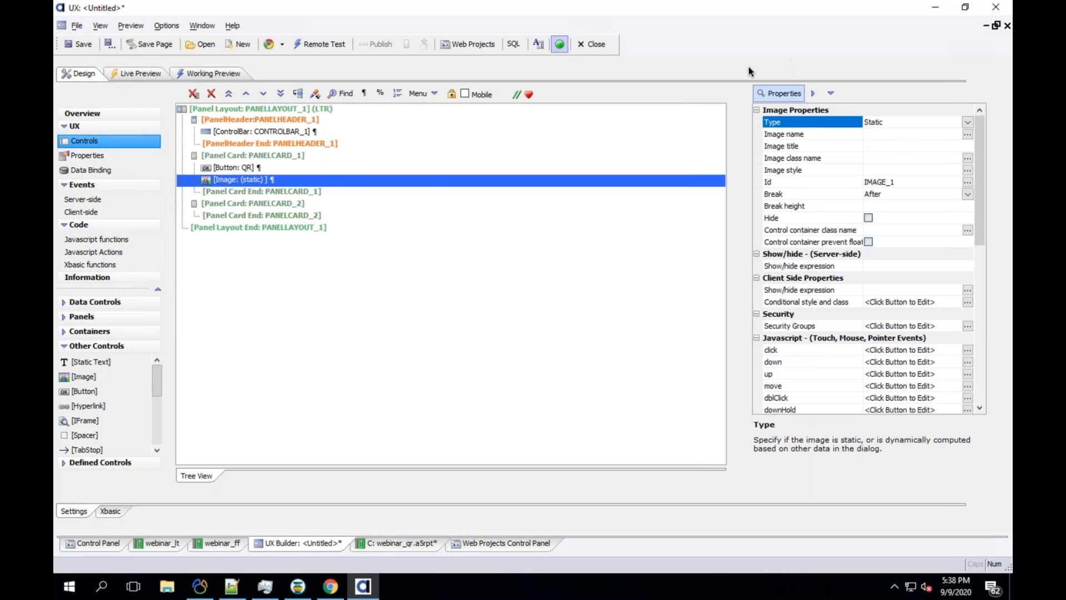
left_click(211, 94)
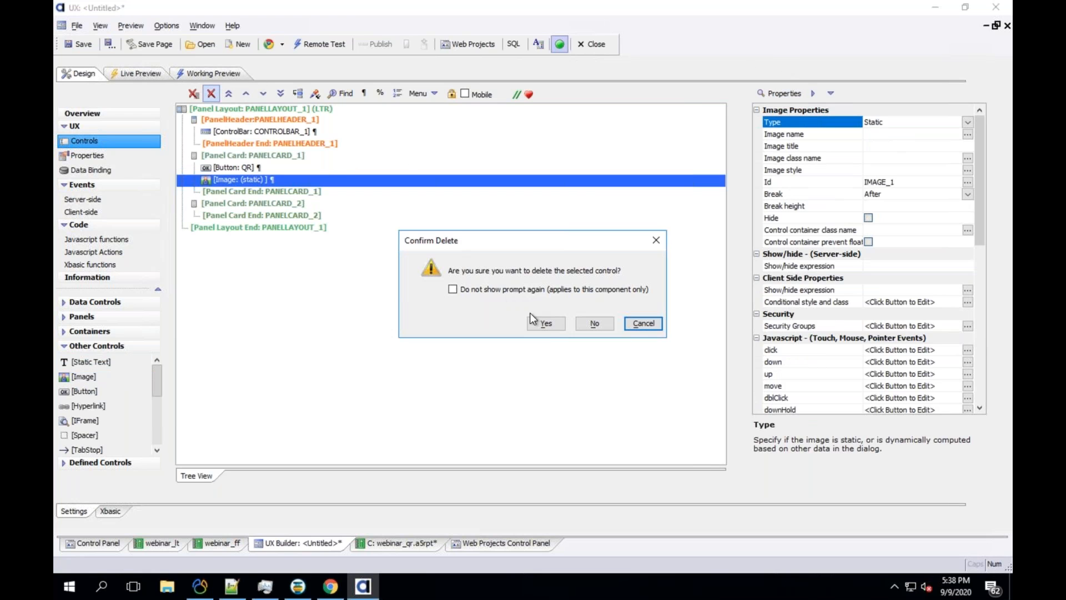
left_click(543, 324)
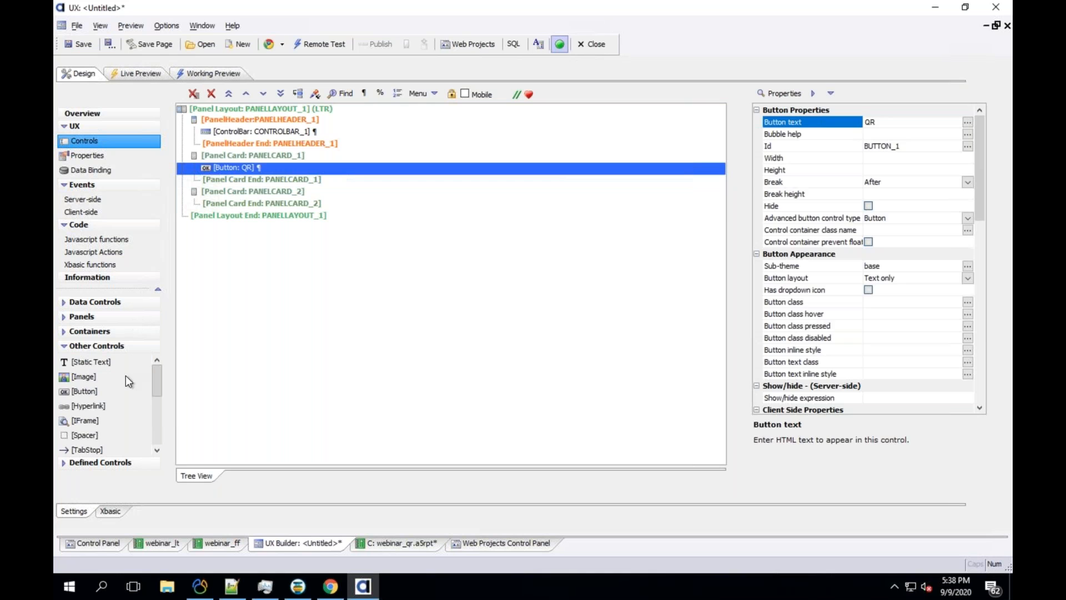
Add a button labelled FF below the QR button in the first panel card
left_click(117, 389)
type("FF")
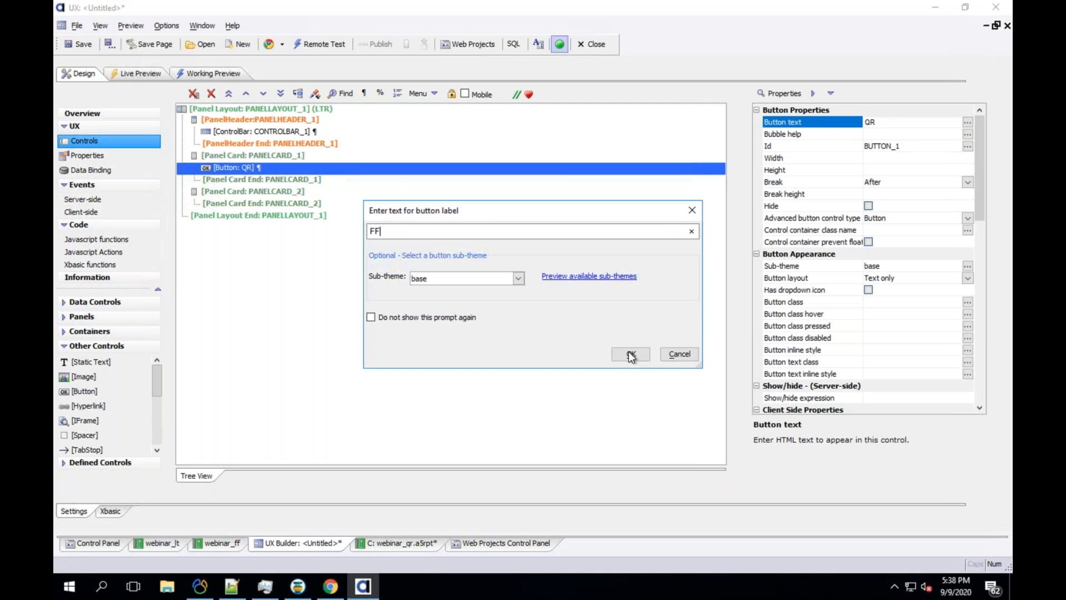
left_click(631, 354)
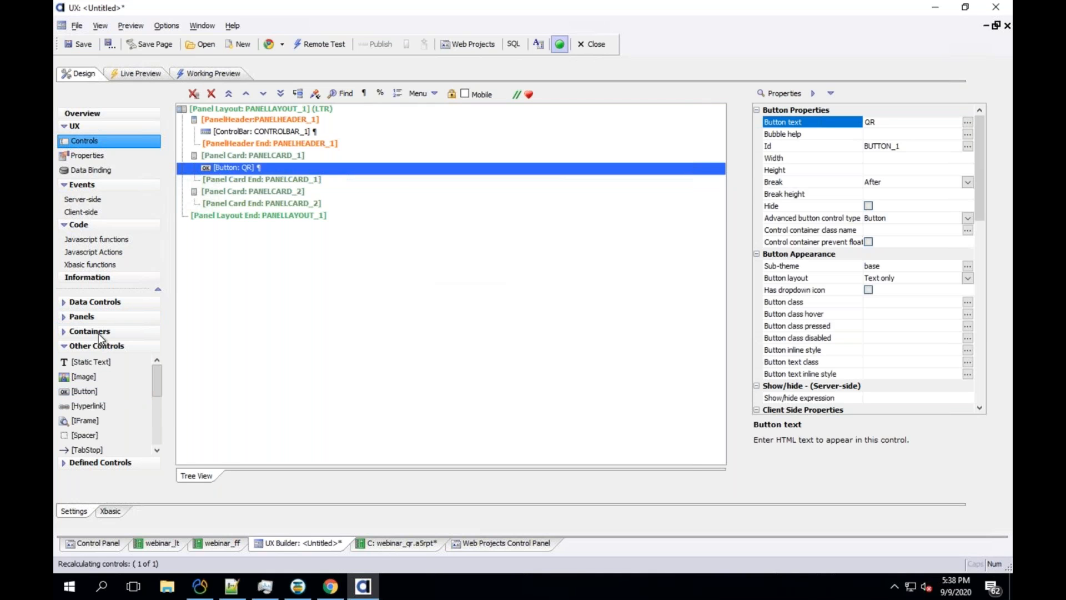
left_click(100, 376)
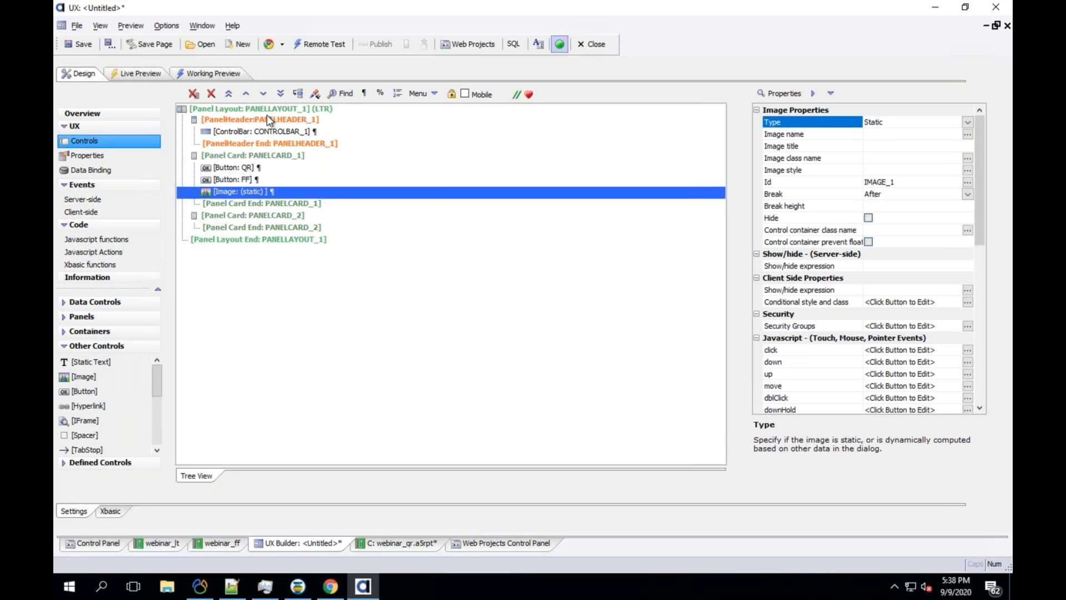
left_click(211, 93)
left_click(528, 320)
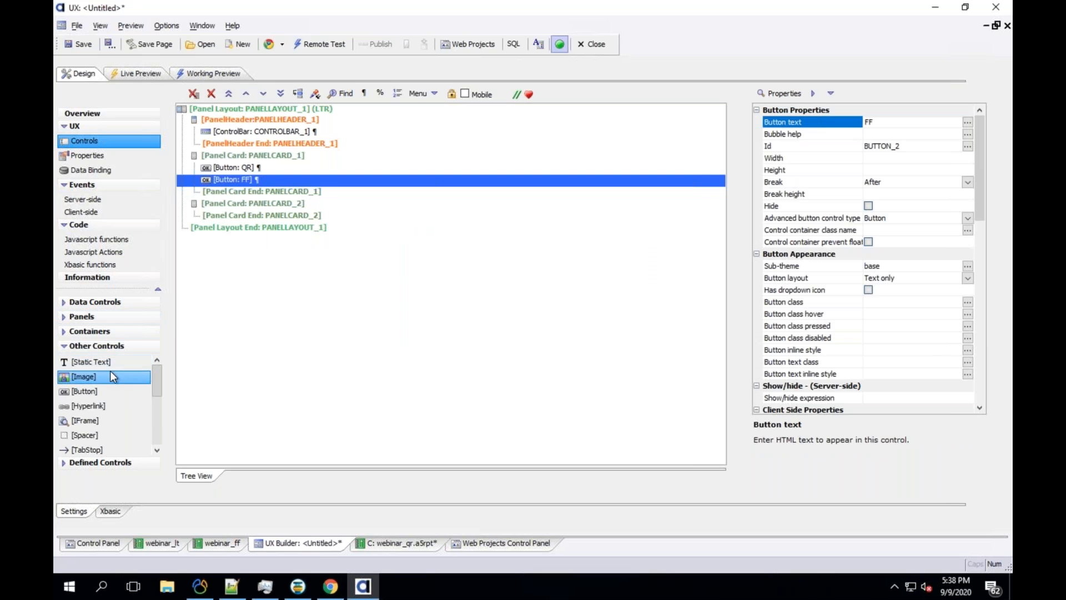
Add a button labelled LT below the FF button in the first panel card
left_click(105, 392)
type("LT")
left_click(632, 354)
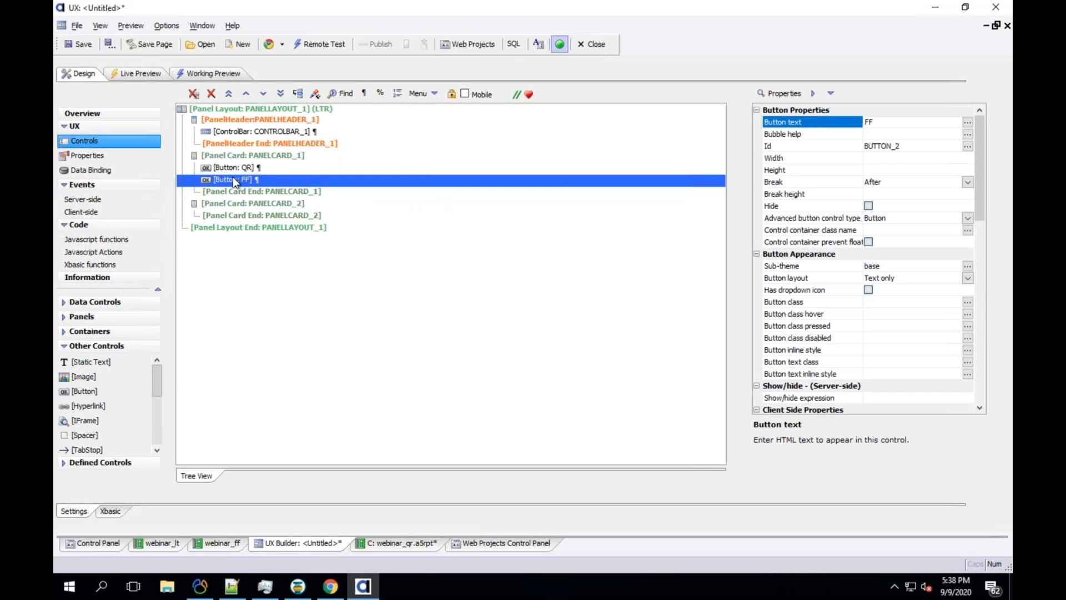
Add an Open, or Email a Report, Label or Letter layout action to the QR button's click event, using the webinar_qr report
left_click(245, 120)
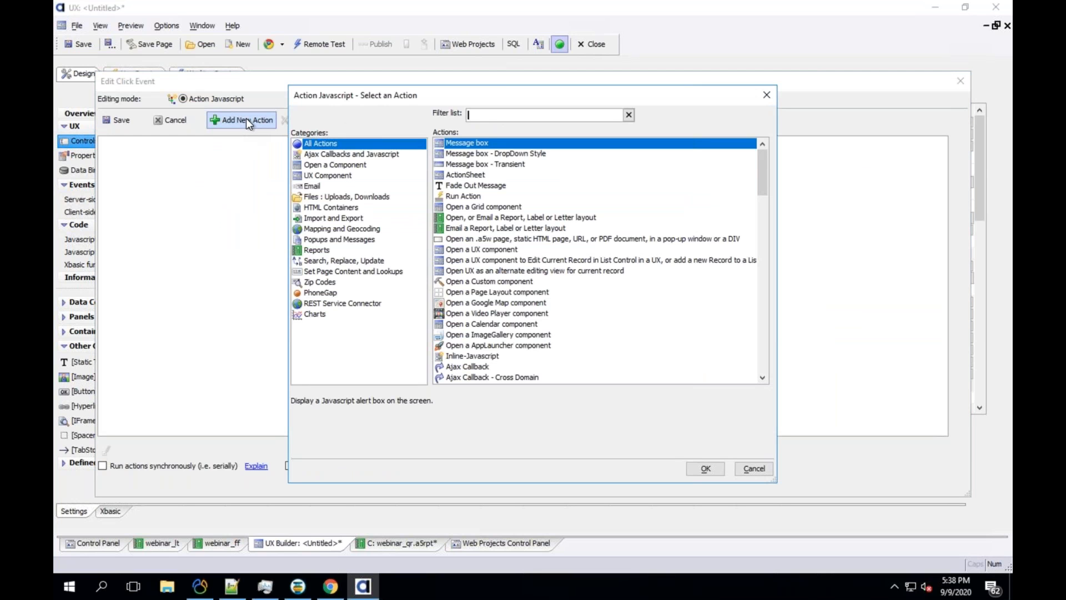
left_click(521, 218)
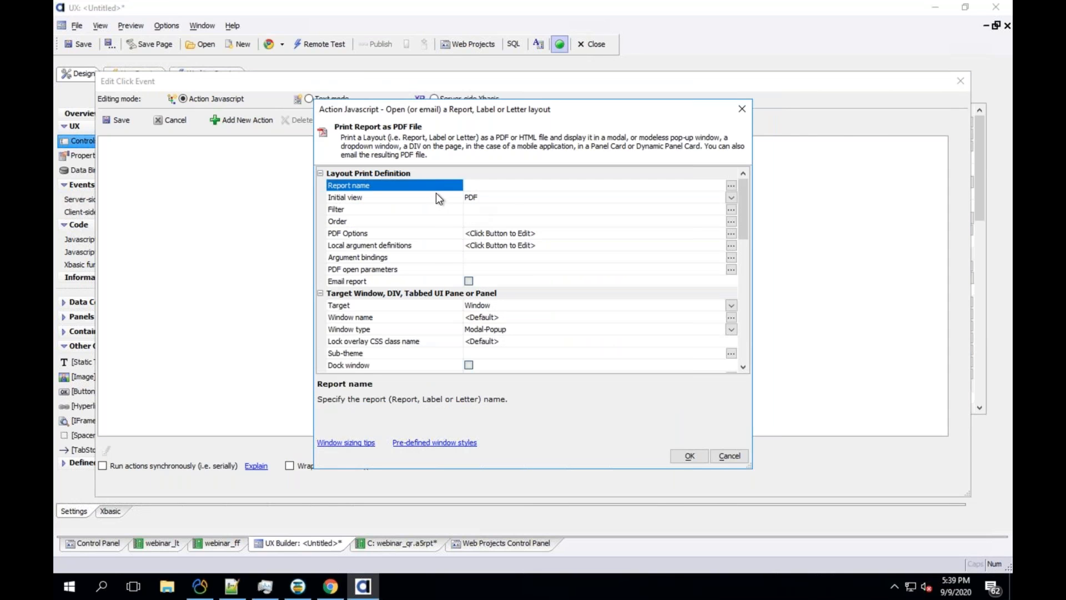
left_click(730, 186)
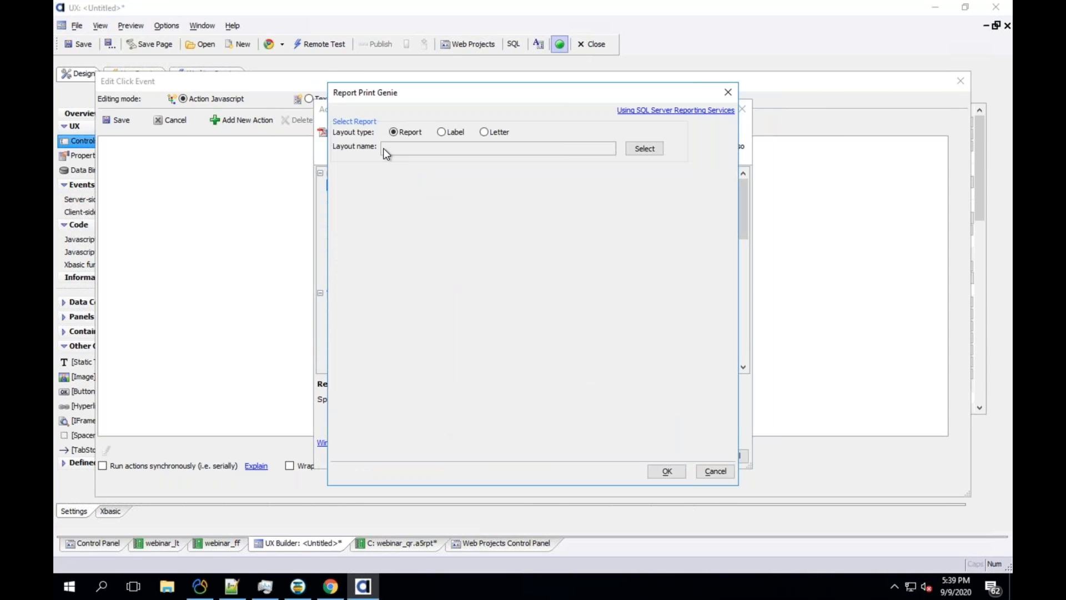
left_click(642, 155)
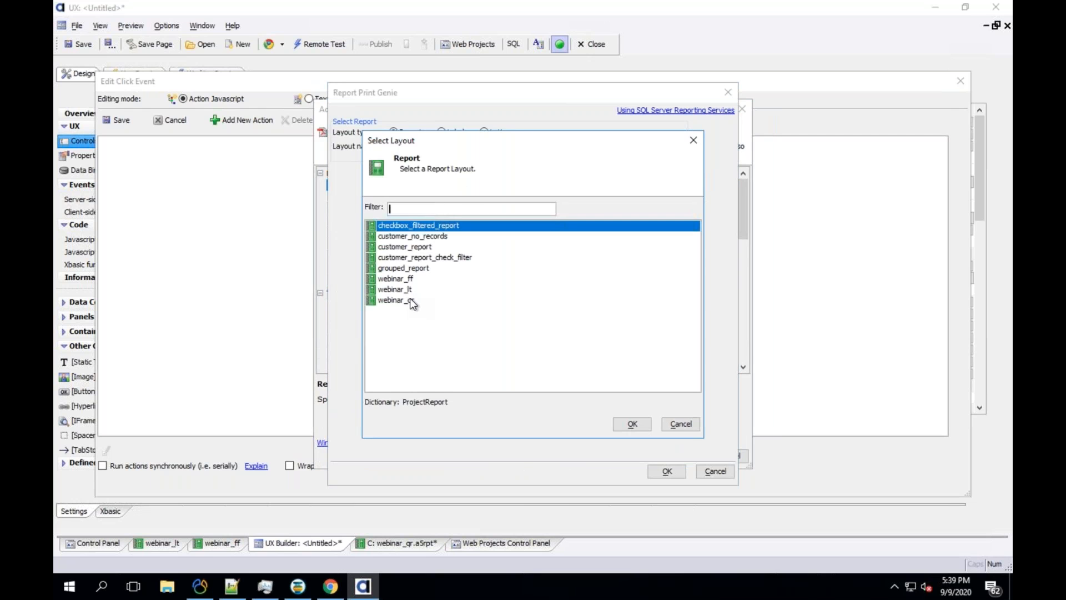
left_click(376, 300)
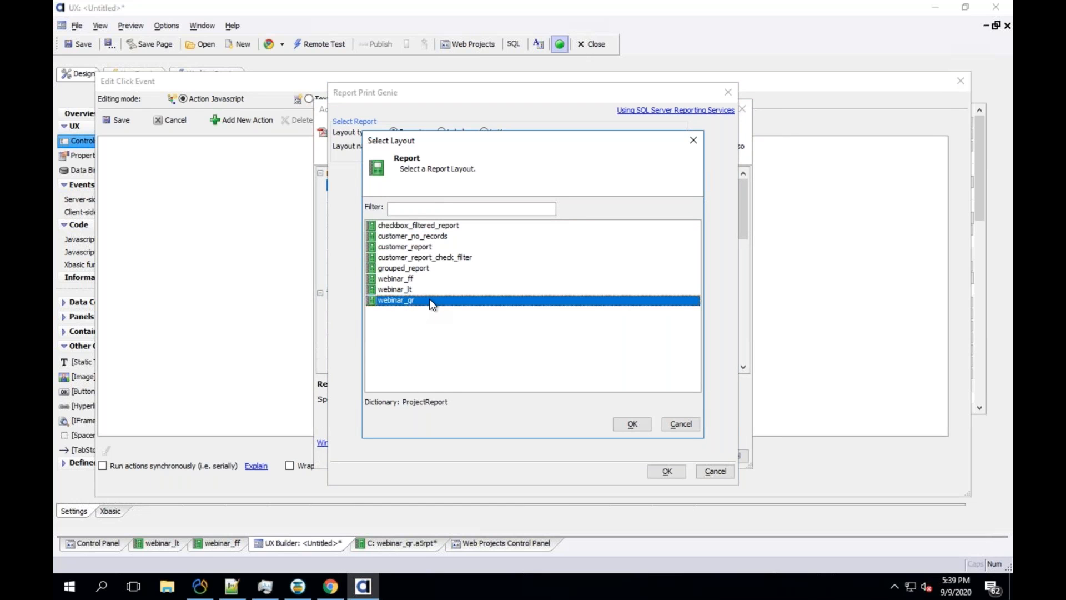
left_click(630, 425)
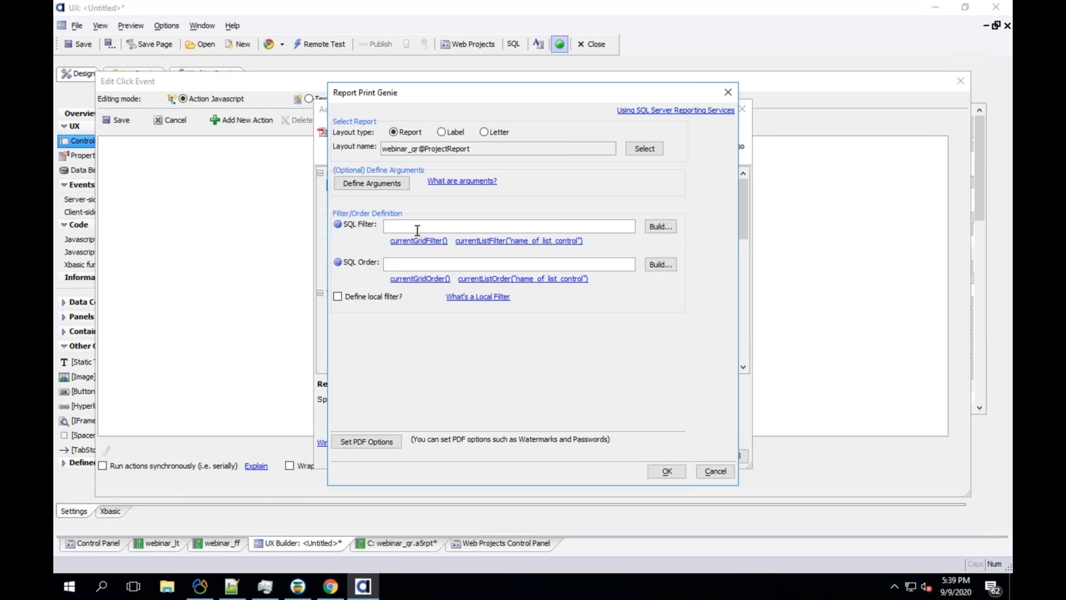
left_click(666, 472)
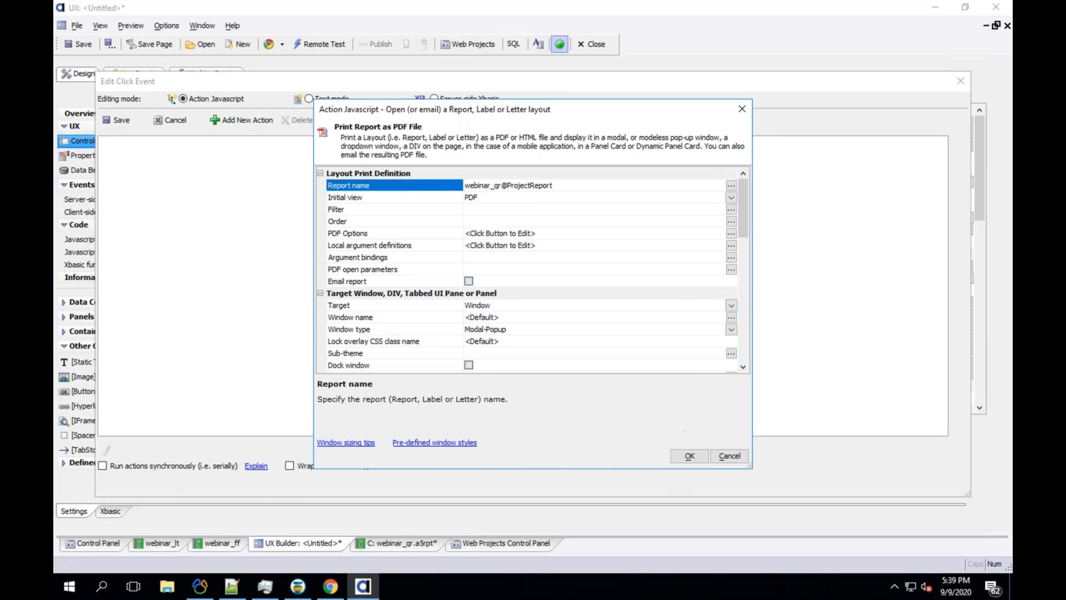
left_click(418, 198)
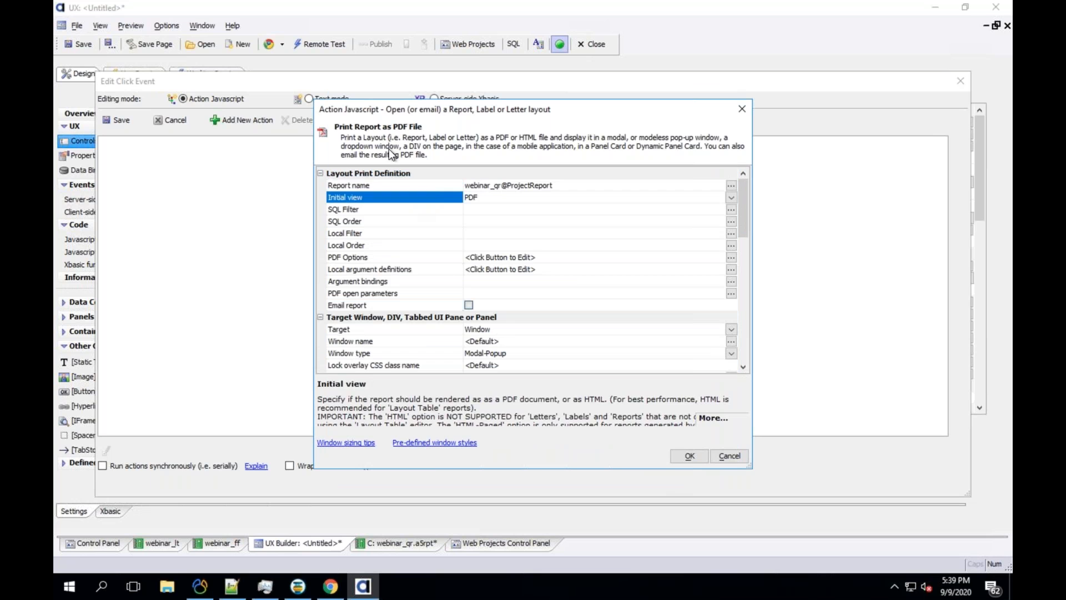
left_click(730, 199)
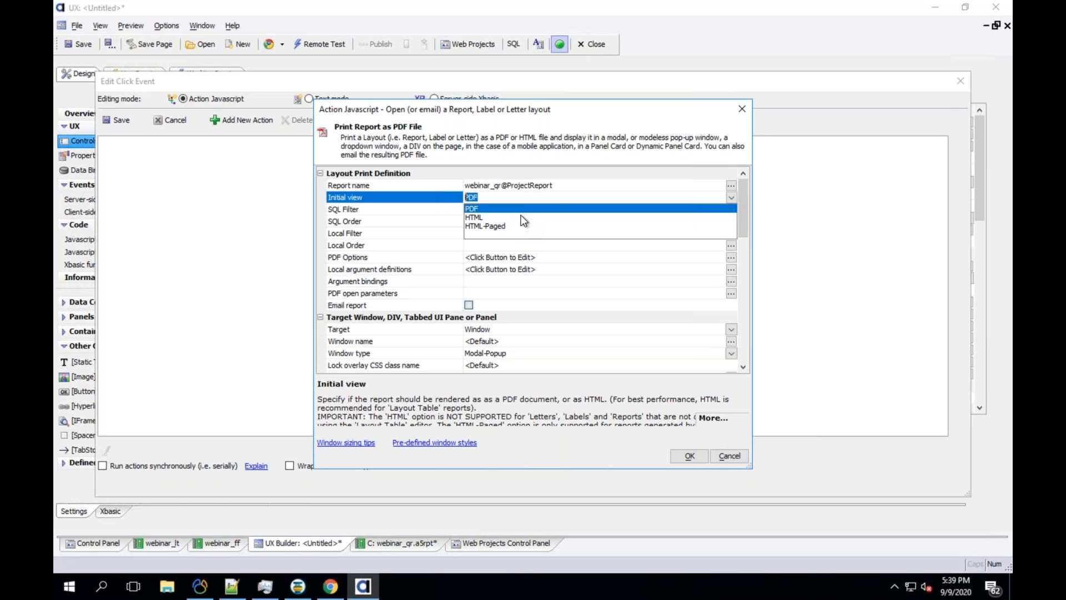
key("Escape")
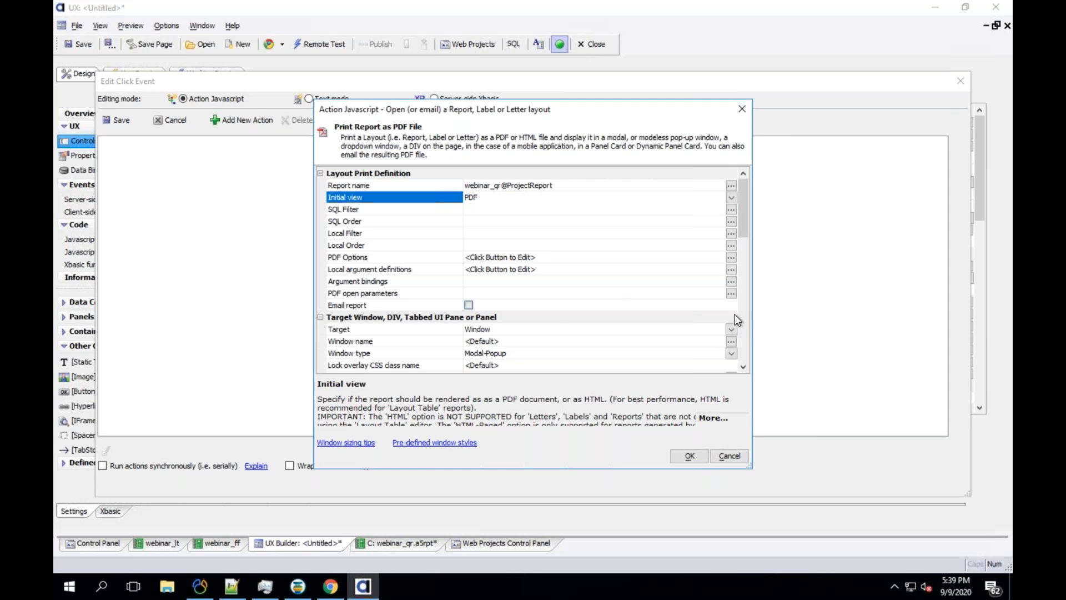
Target the QR report action at the panel PANELCARD_2, leave its comment empty and save the click event
left_click_drag(744, 228, 745, 253)
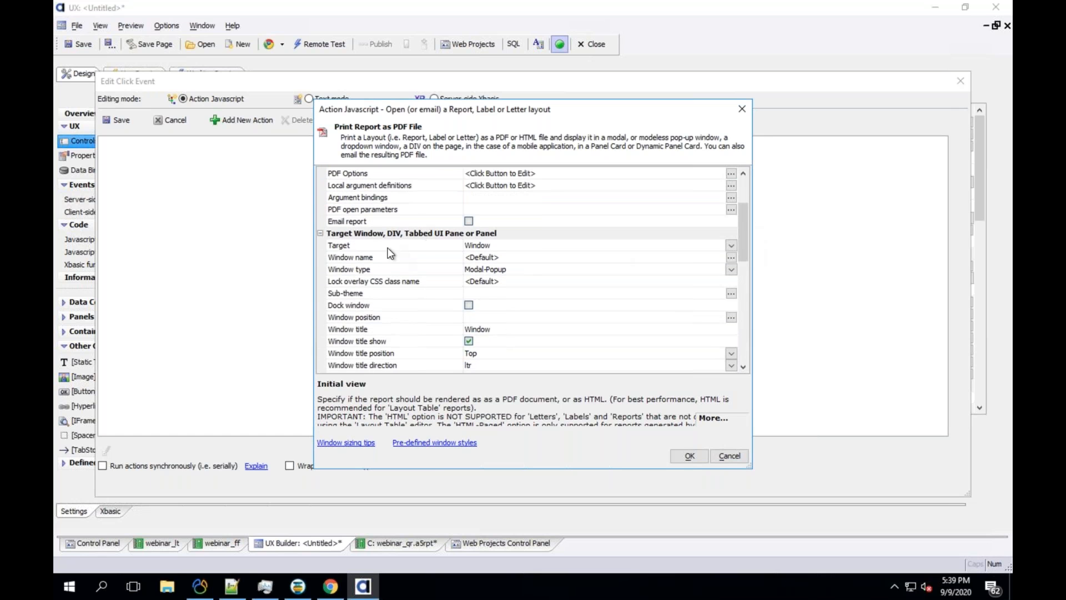
left_click(731, 246)
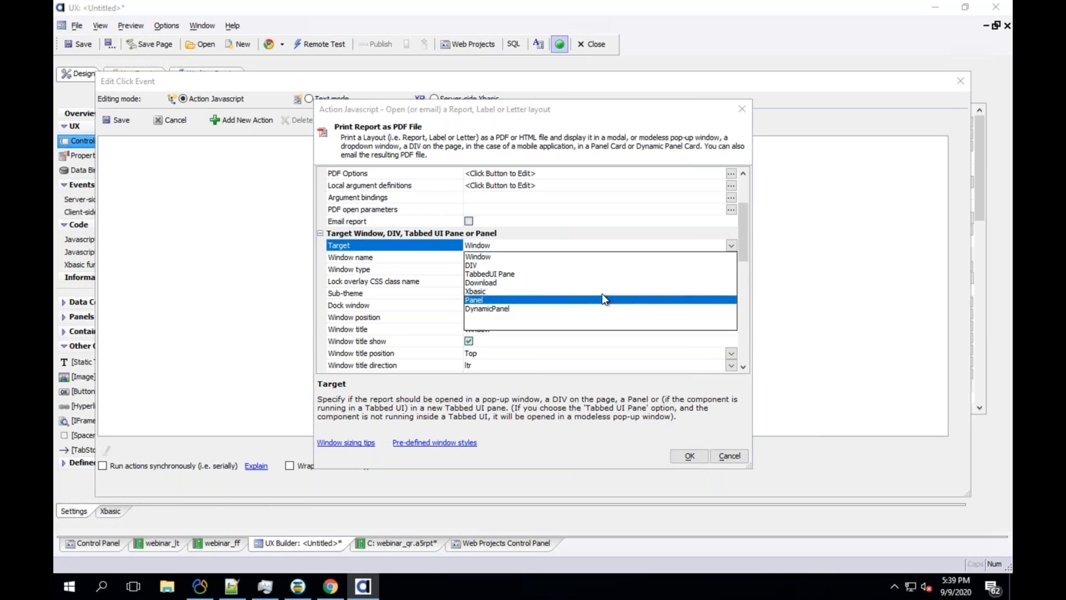
left_click(488, 300)
left_click(731, 257)
left_click(510, 275)
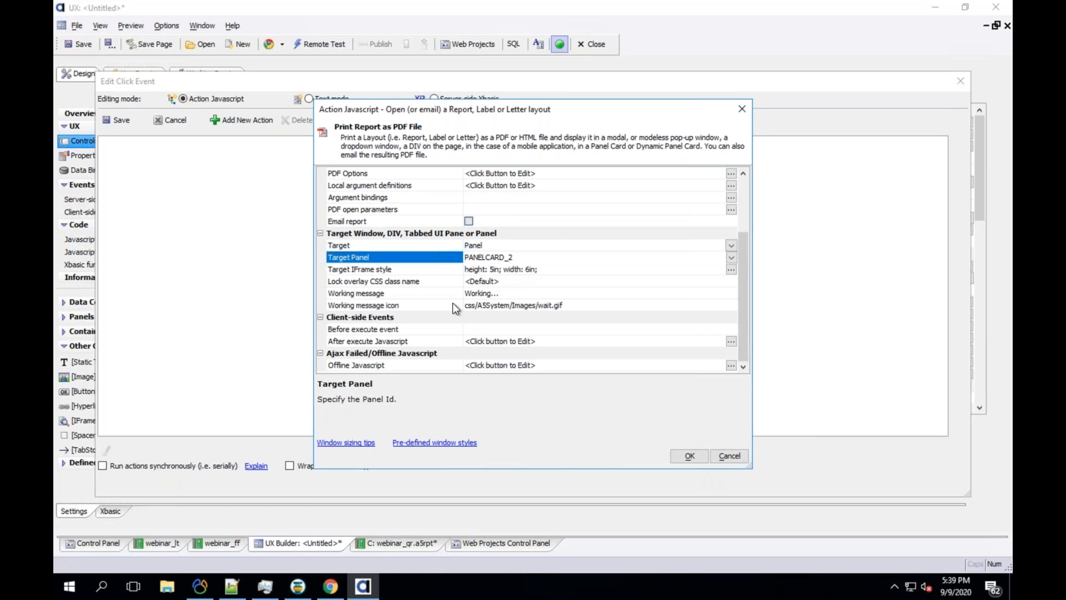
left_click(690, 454)
left_click(633, 326)
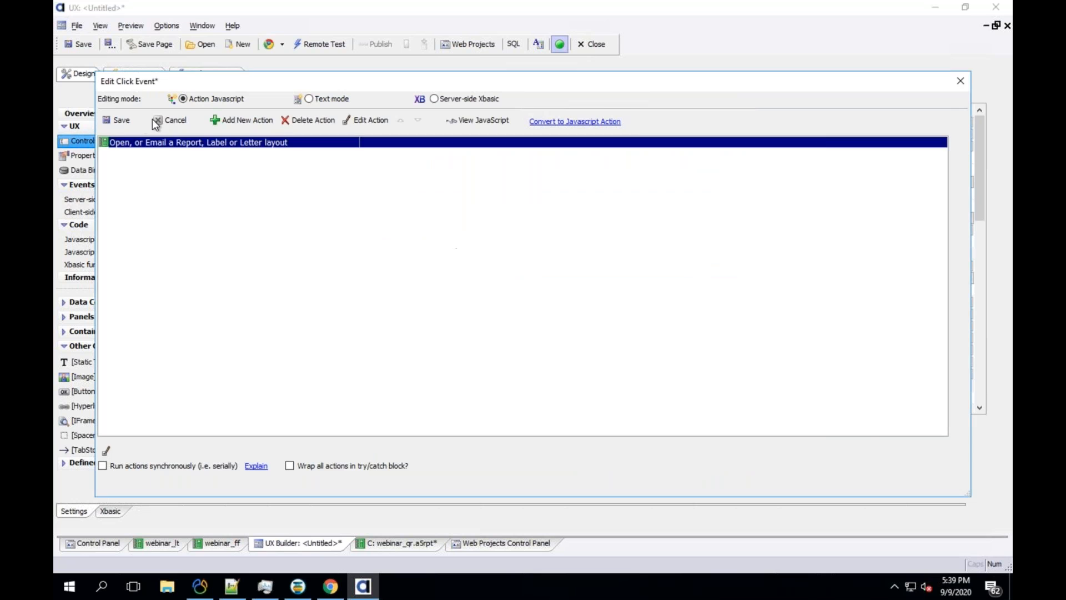
left_click(121, 121)
Add an Open, or Email a Report, Label or Letter layout action to the FF button's click event, using the webinar_ff report
double_click(251, 179)
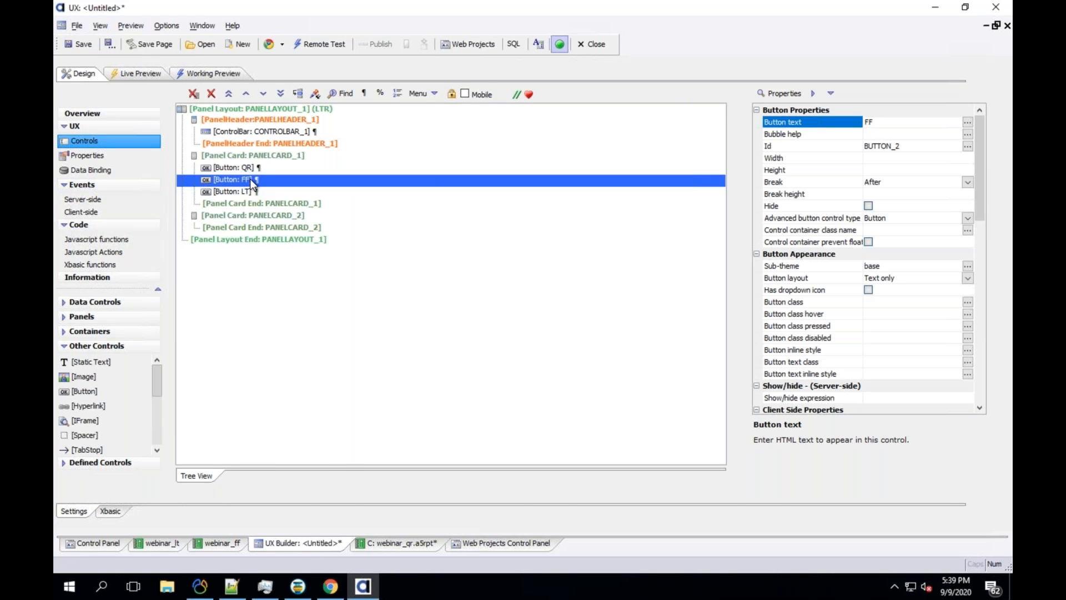
left_click(240, 121)
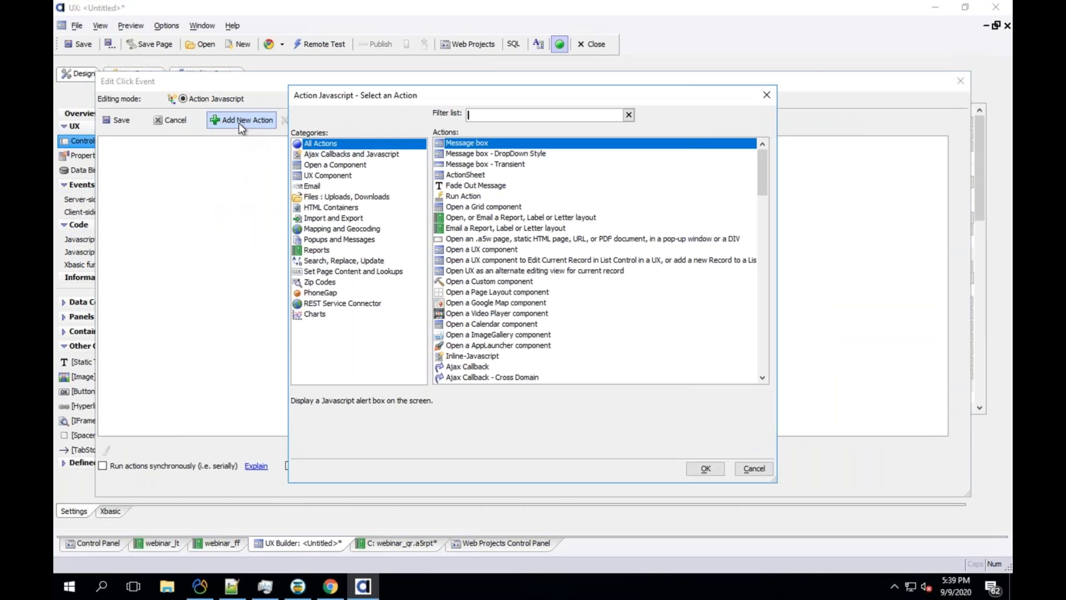
double_click(482, 217)
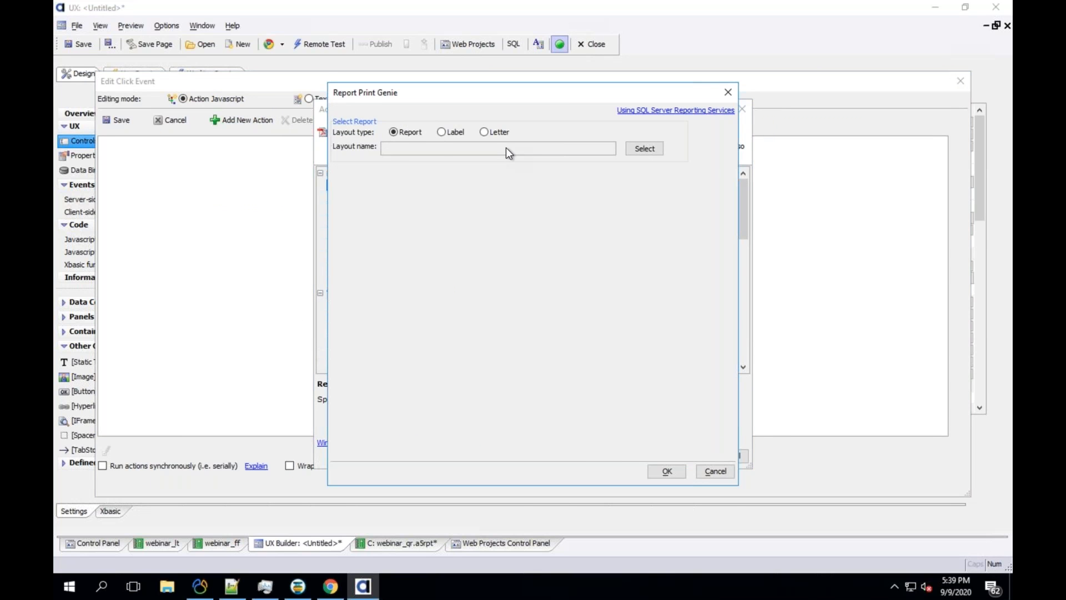
left_click(642, 151)
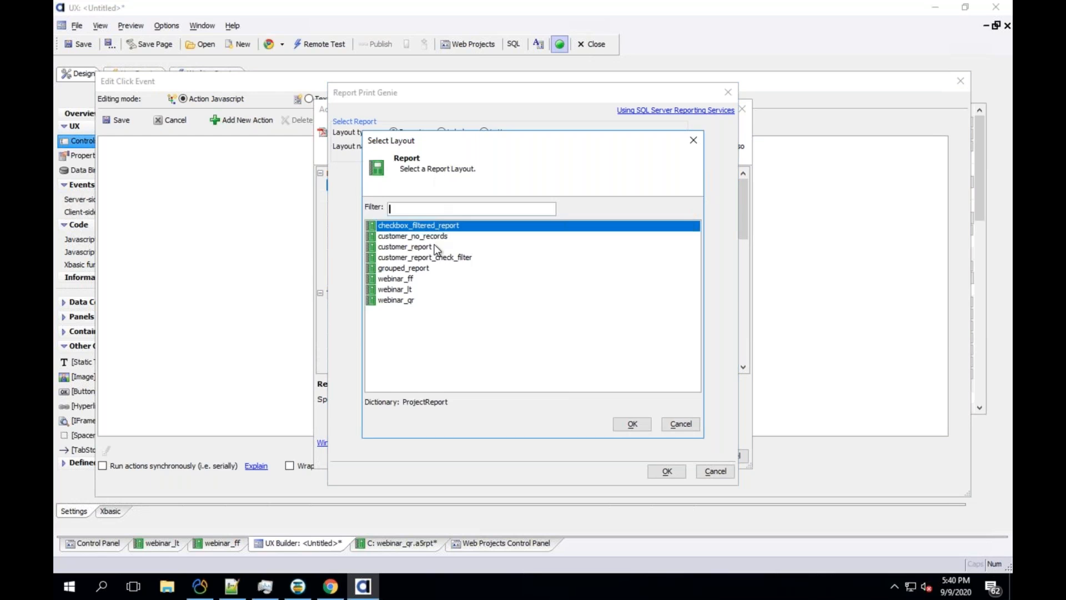
left_click(415, 278)
left_click(617, 426)
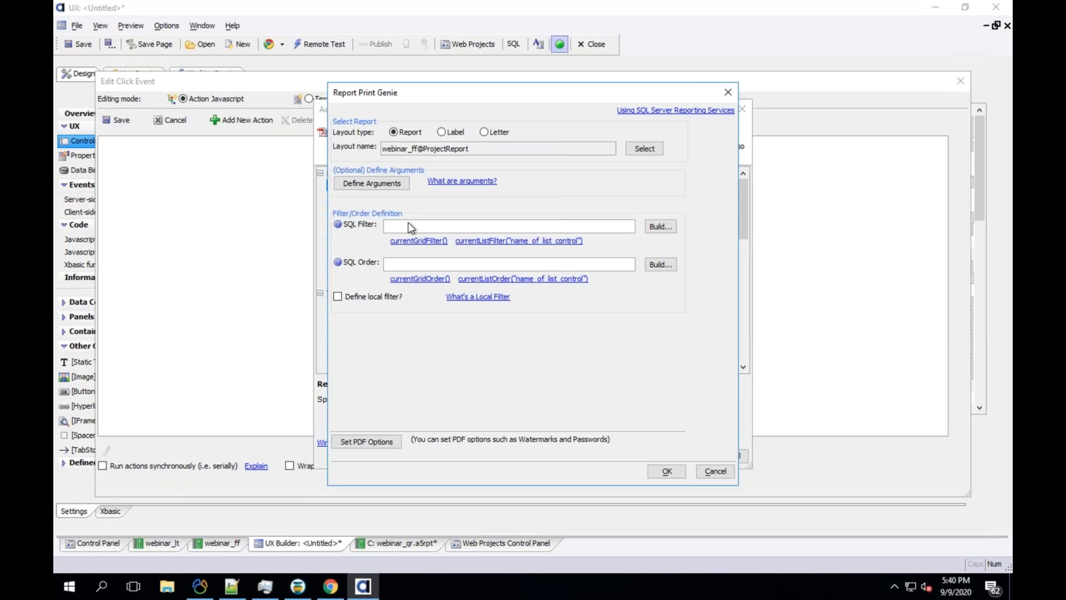
left_click(666, 472)
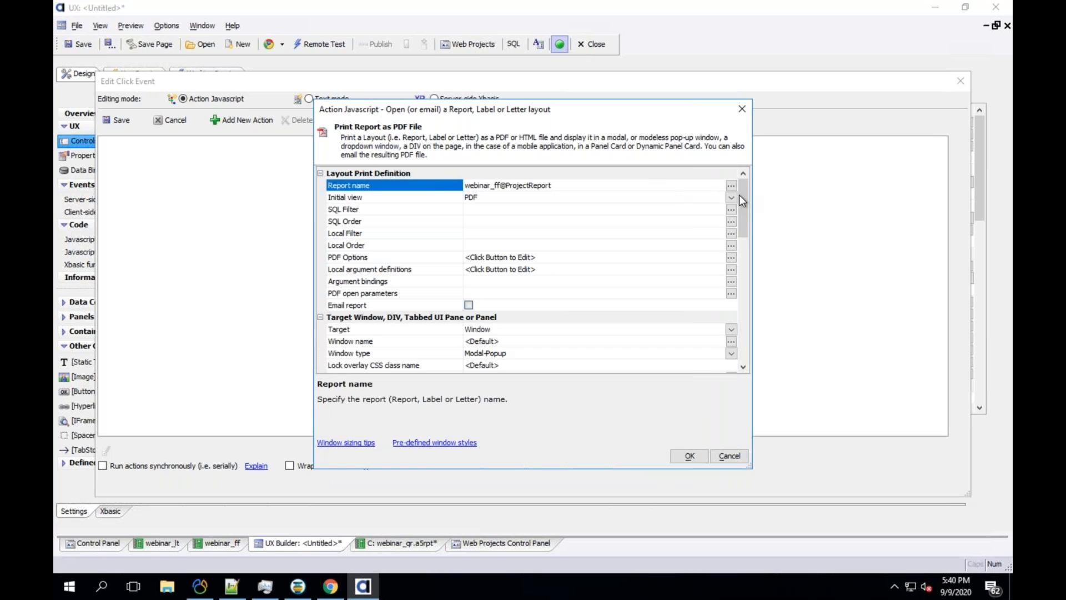
Target the FF report action at the panel PANELCARD_2, leave its comment empty and save the click event
left_click(731, 197)
left_click(452, 199)
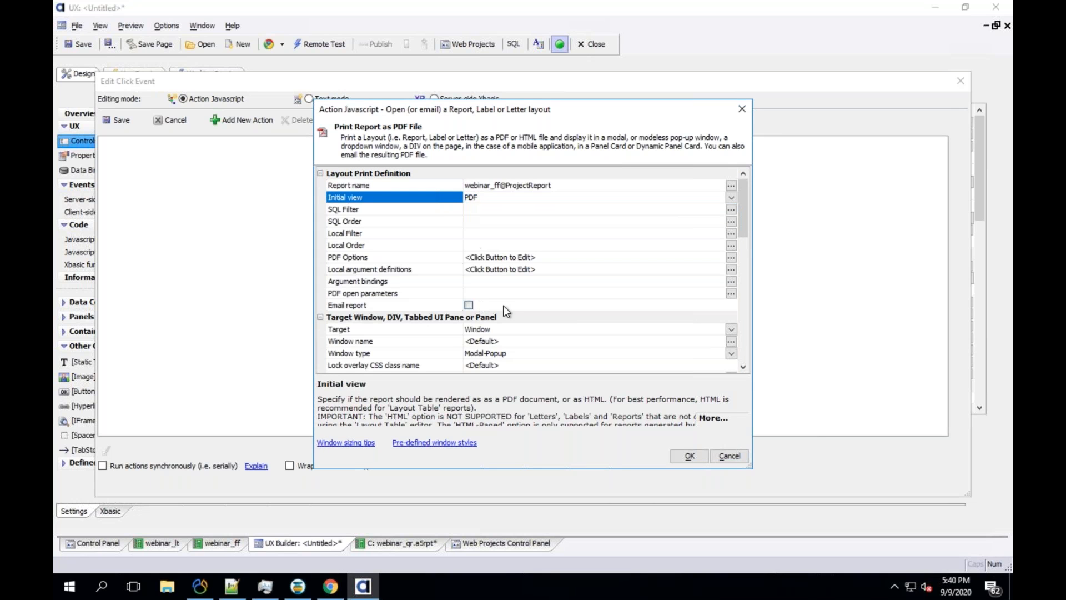
left_click(732, 329)
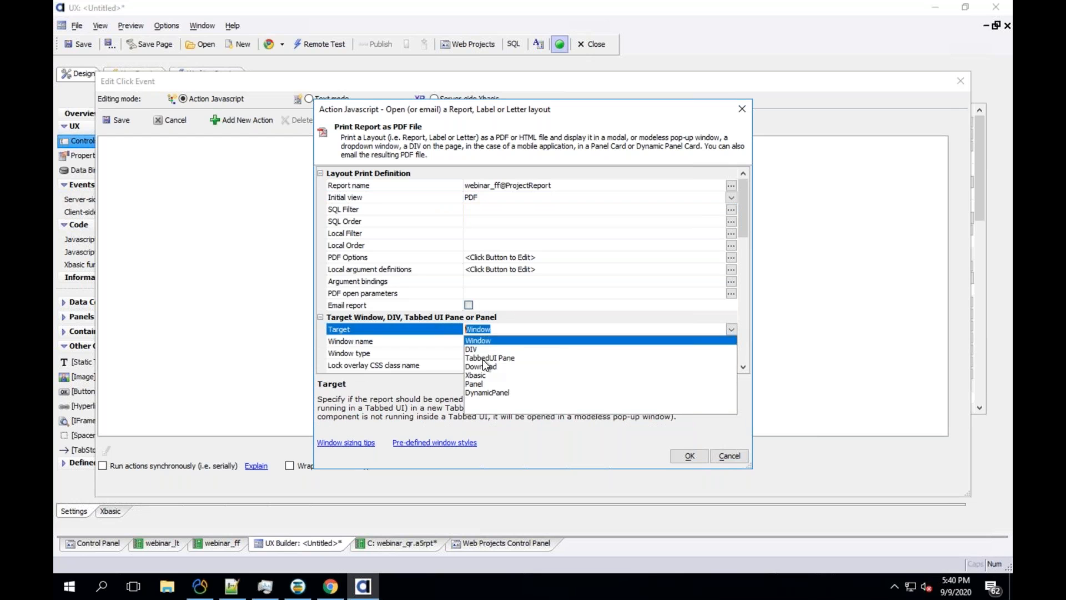
left_click(500, 384)
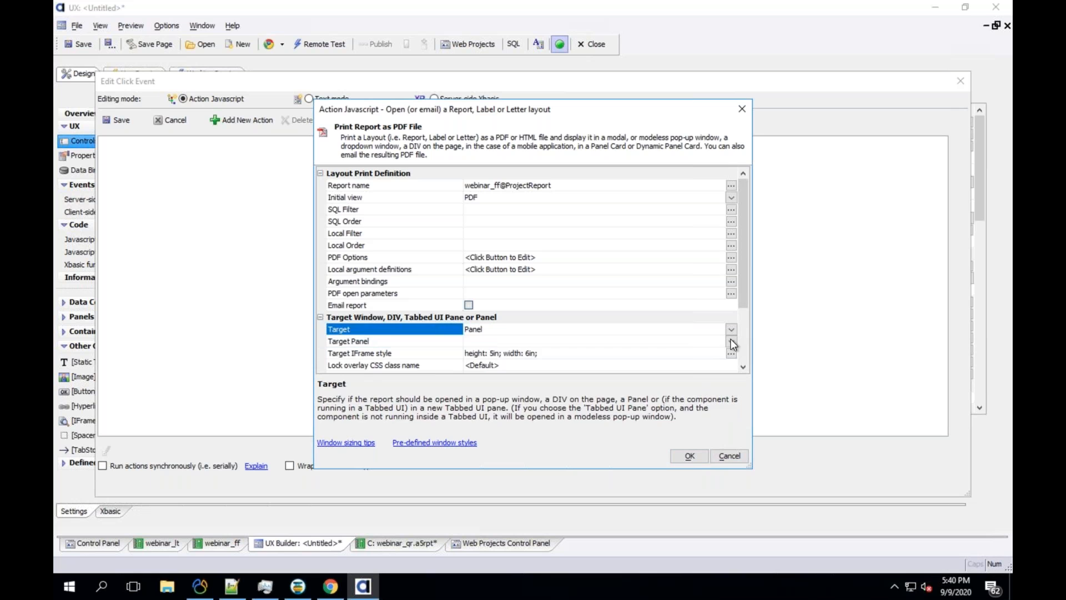
left_click(731, 341)
left_click(488, 360)
left_click(689, 455)
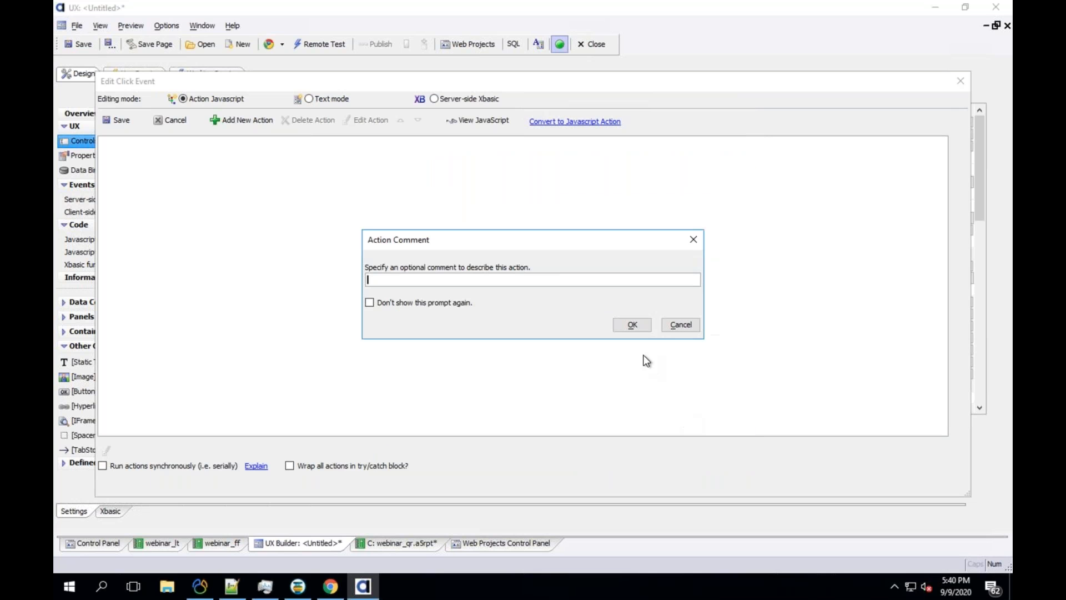
left_click(633, 326)
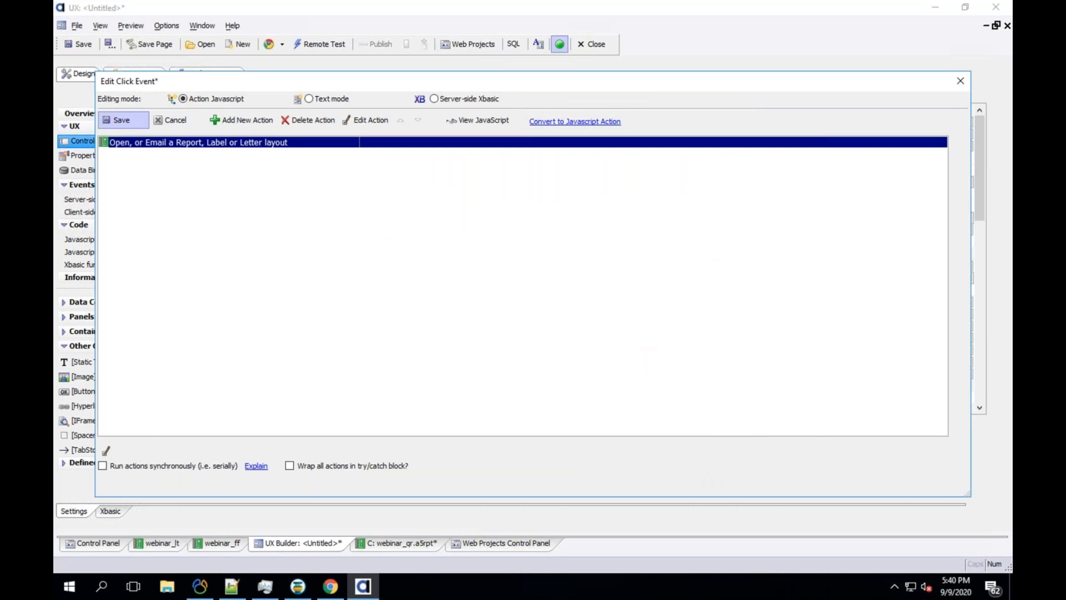
left_click(118, 120)
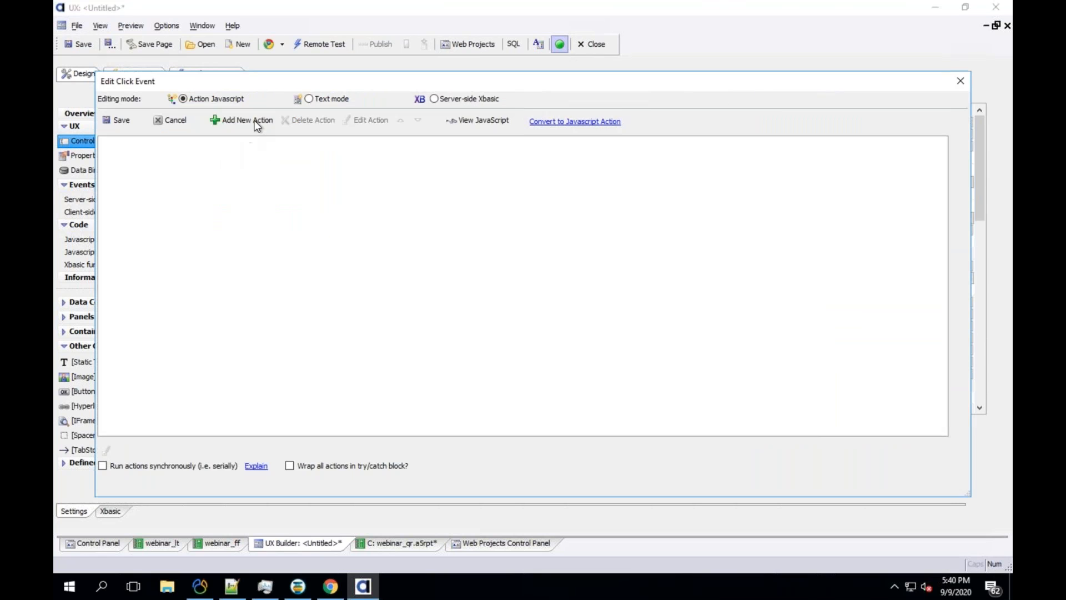
Add an Open, or Email a Report, Label or Letter layout action to the LT button's click event, using the webinar_lt report with HTML as initial view
left_click(257, 122)
double_click(486, 217)
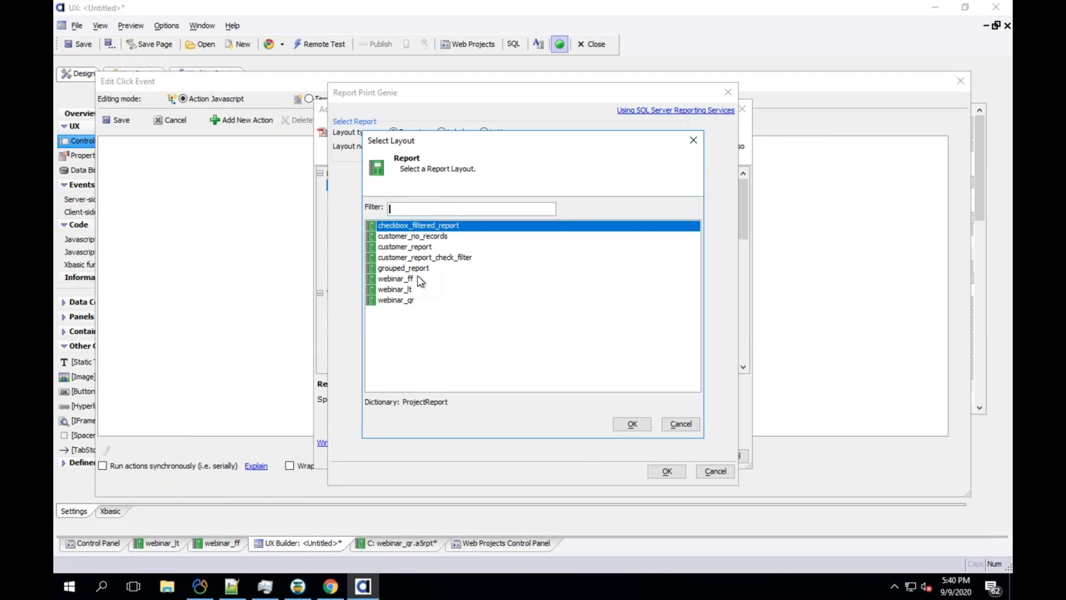
double_click(408, 289)
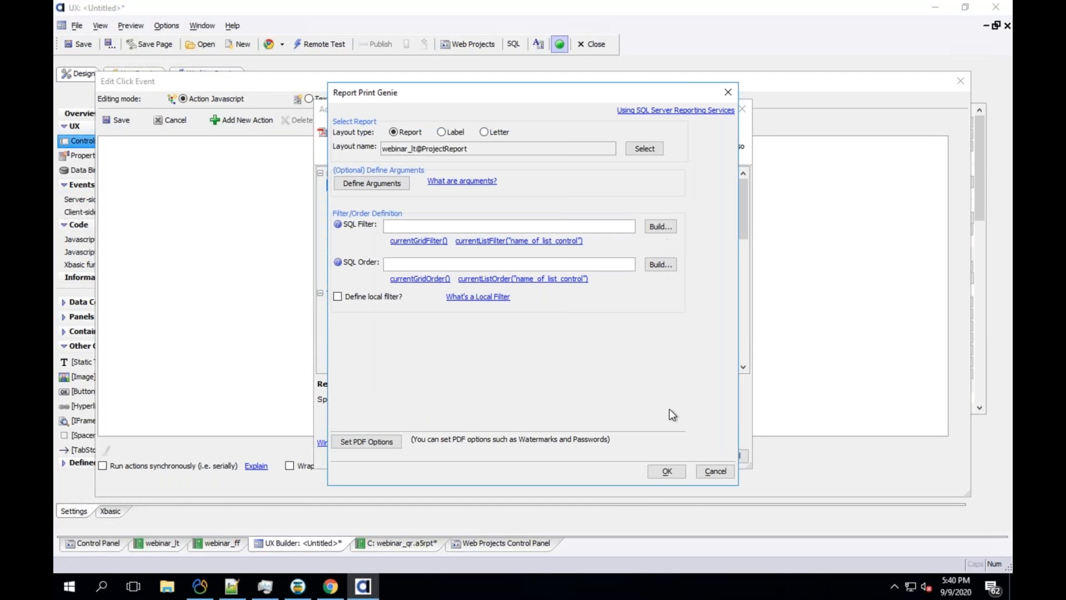
left_click(669, 469)
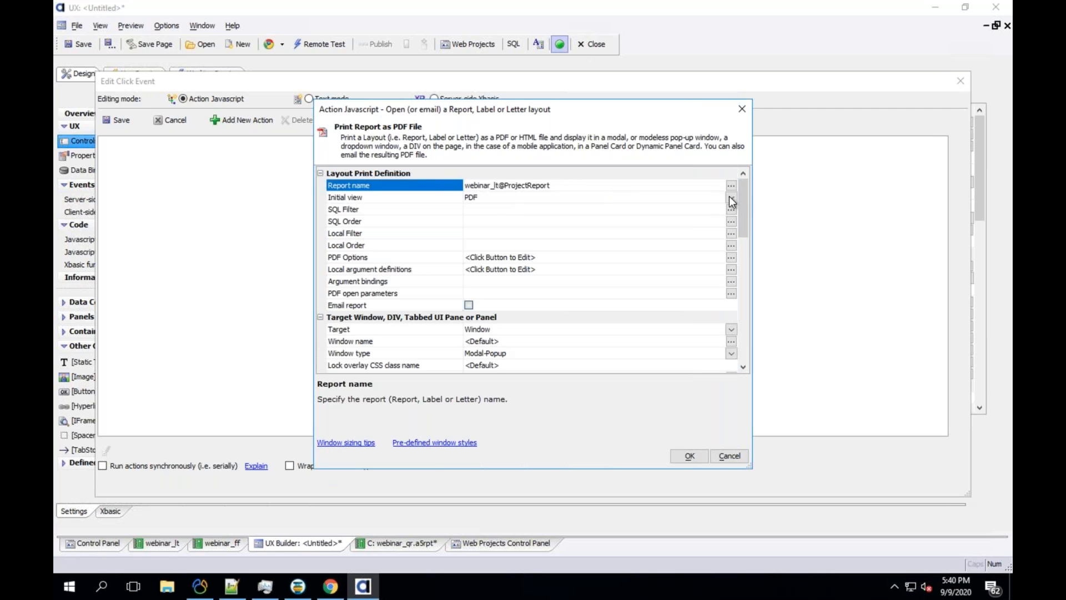
left_click(599, 199)
left_click(509, 216)
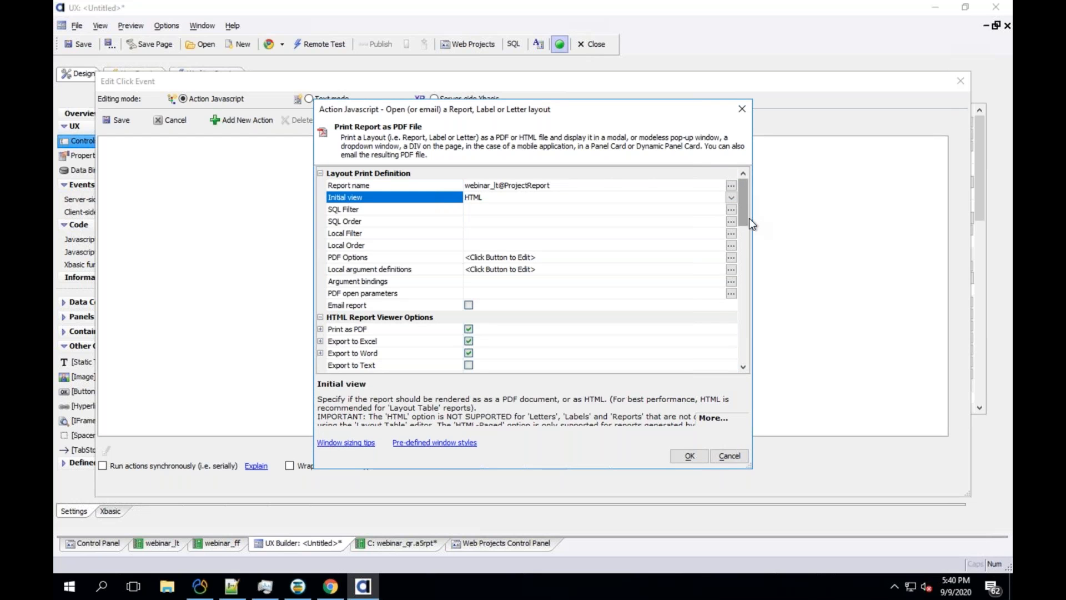
Target the LT report action at the panel PANELCARD_2, leave its comment empty and save the click event
scroll(744, 222, "down", 3)
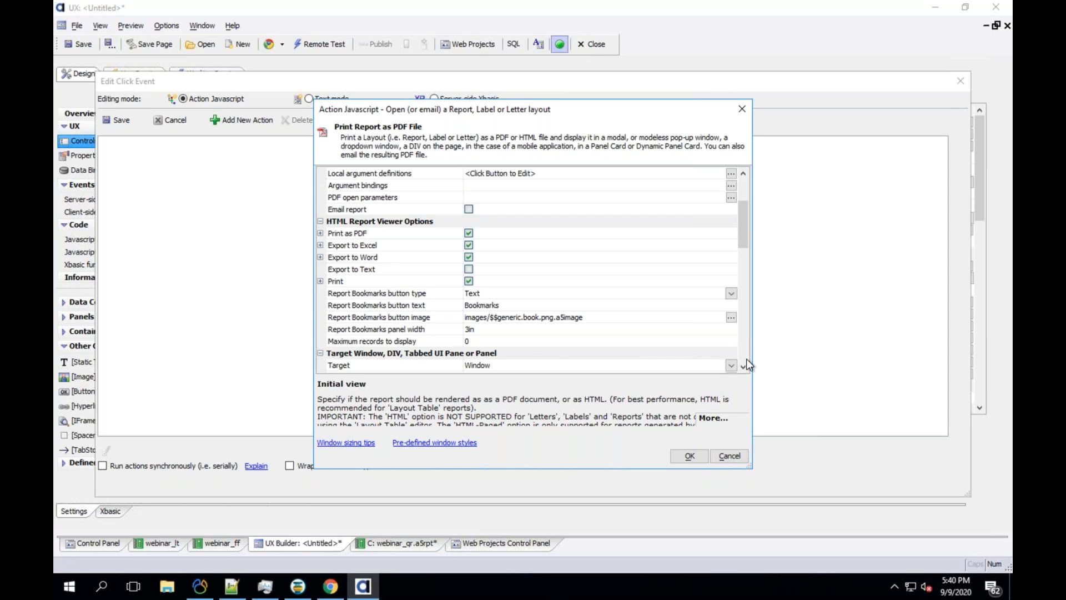
scroll(738, 334, "down", 3)
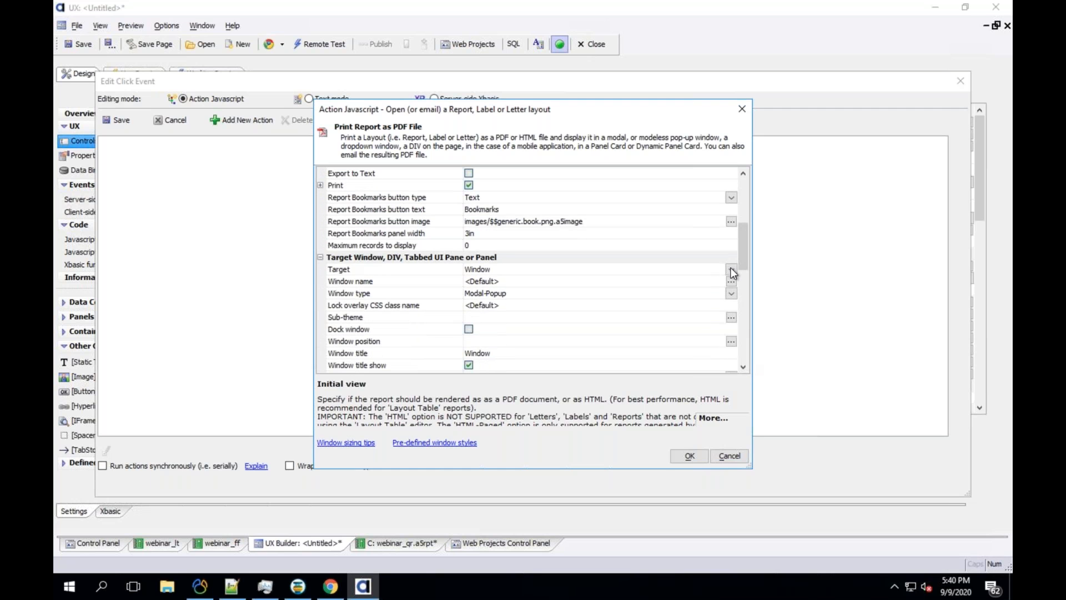
left_click(731, 271)
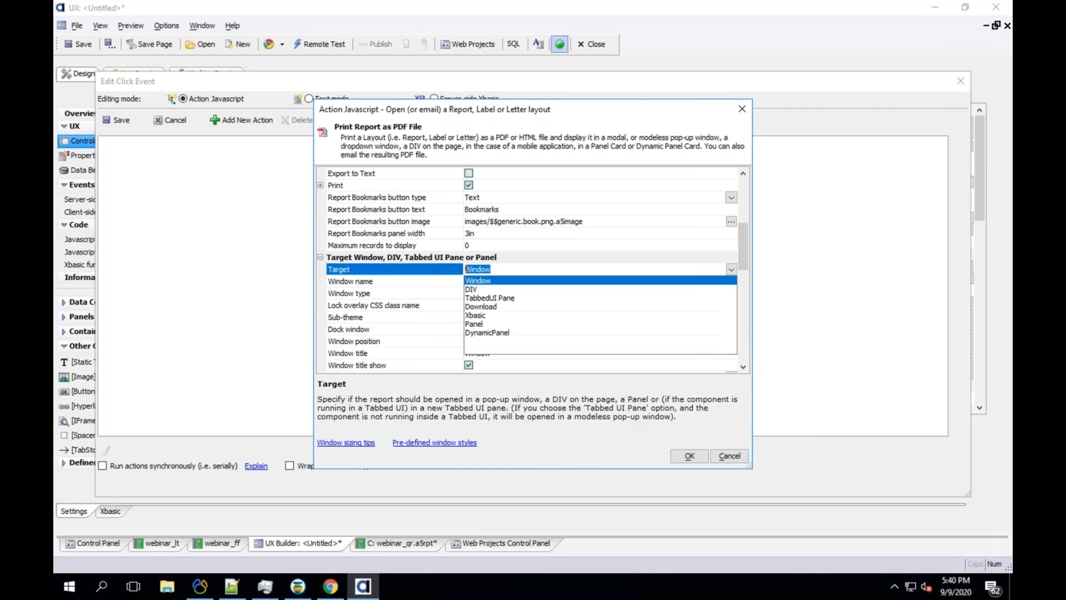
left_click(534, 324)
left_click(731, 281)
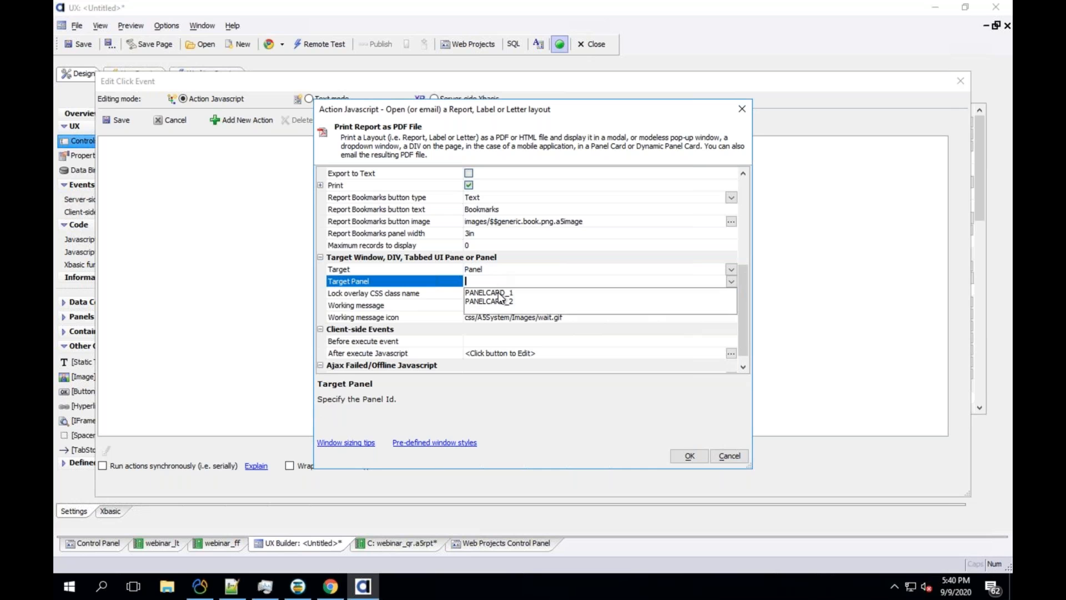
left_click(500, 294)
left_click(682, 456)
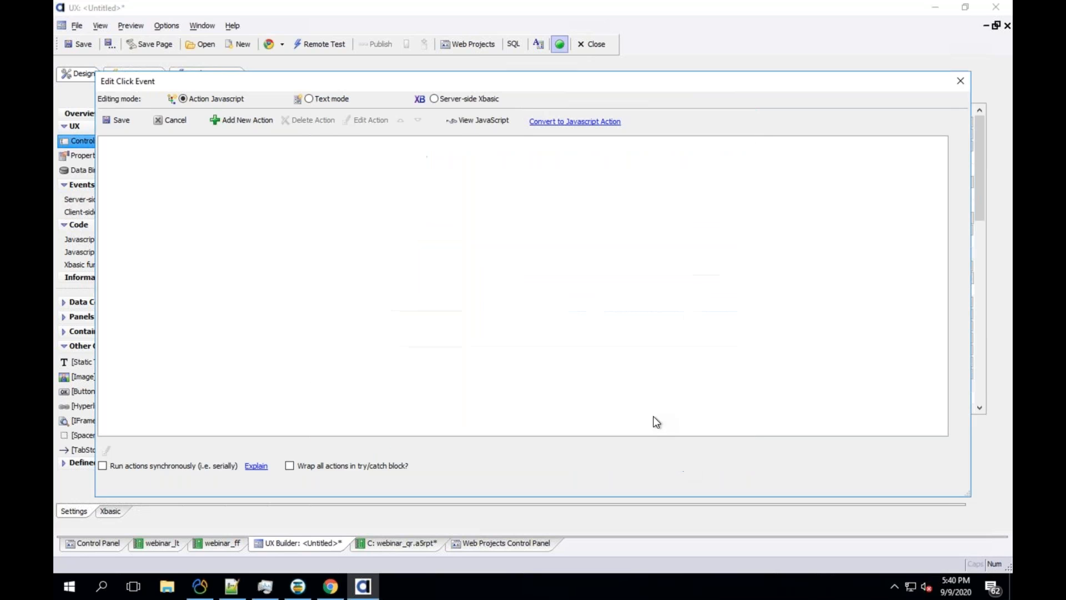
left_click(626, 327)
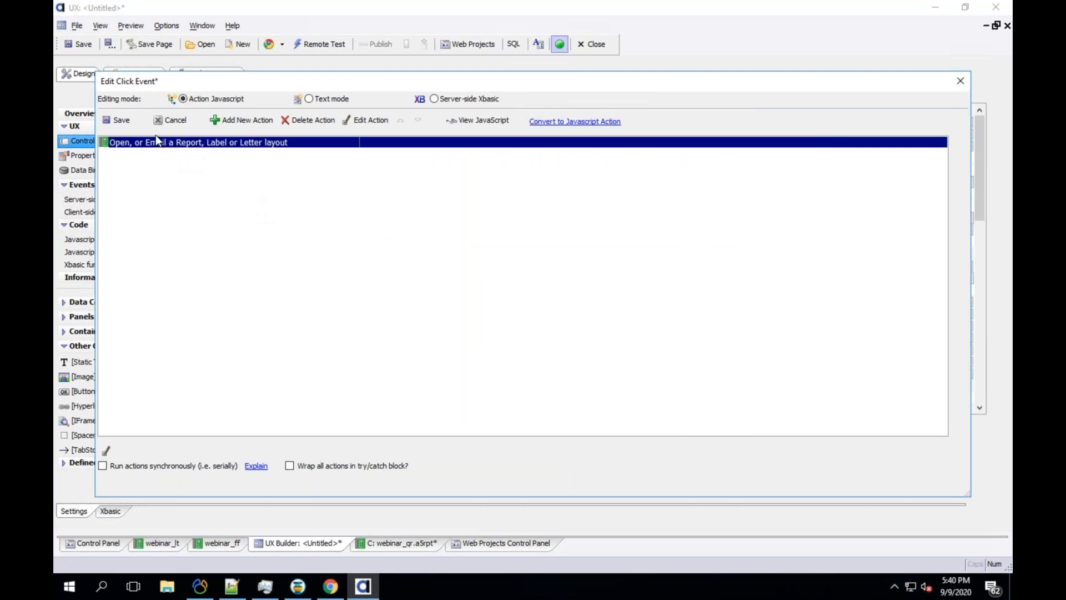
left_click(119, 116)
Save the UX component under the file name webinar_report_ux
left_click(78, 44)
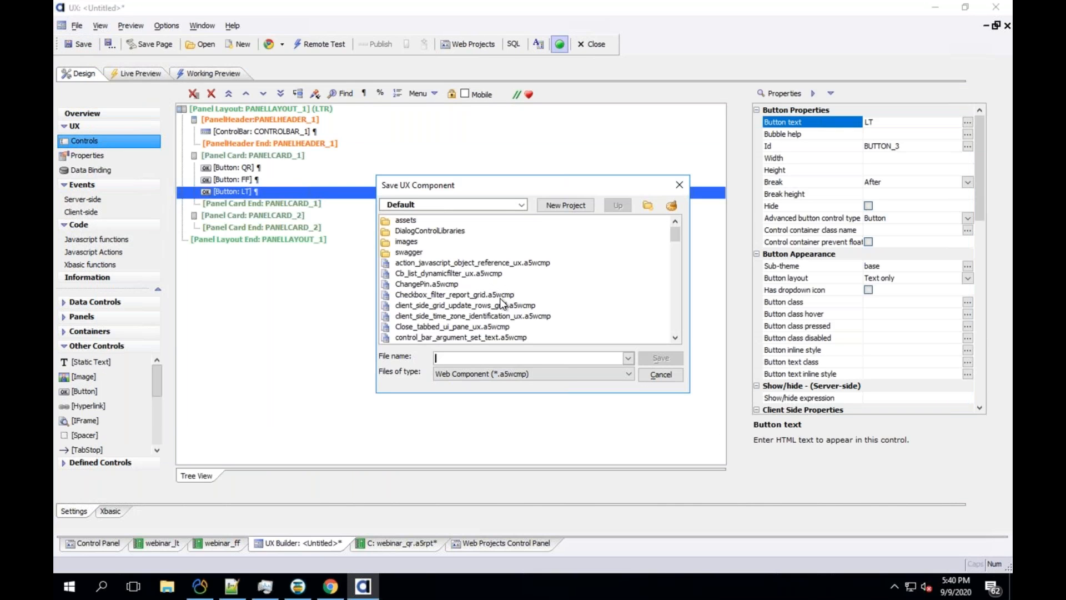
type("web")
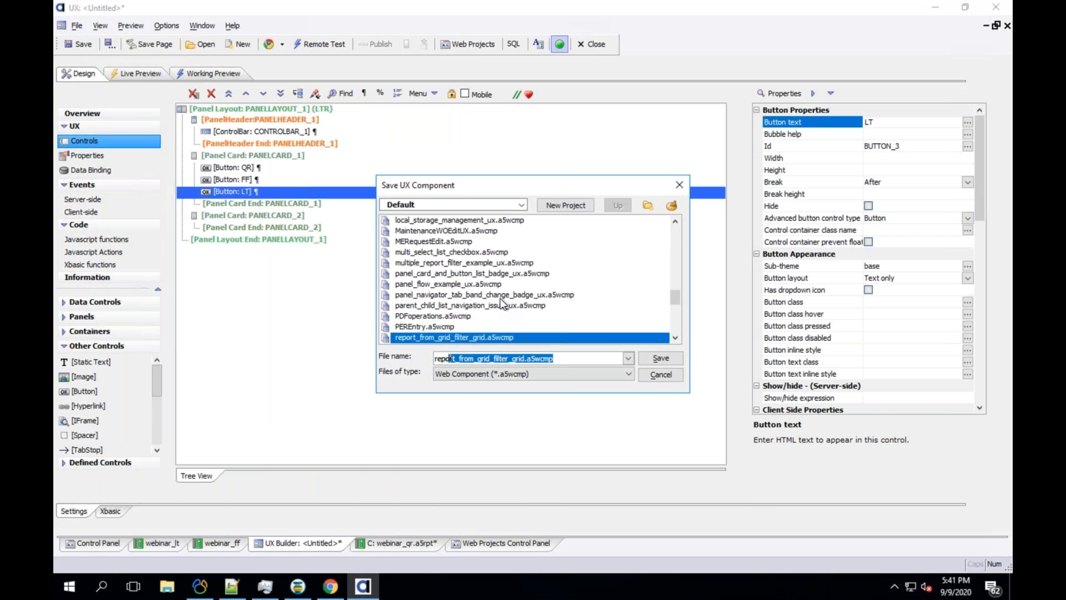
type("inar")
key("BackSpace")
key("BackSpace")
key("BackSpace")
key("BackSpace")
key("BackSpace")
type("ebinar_report")
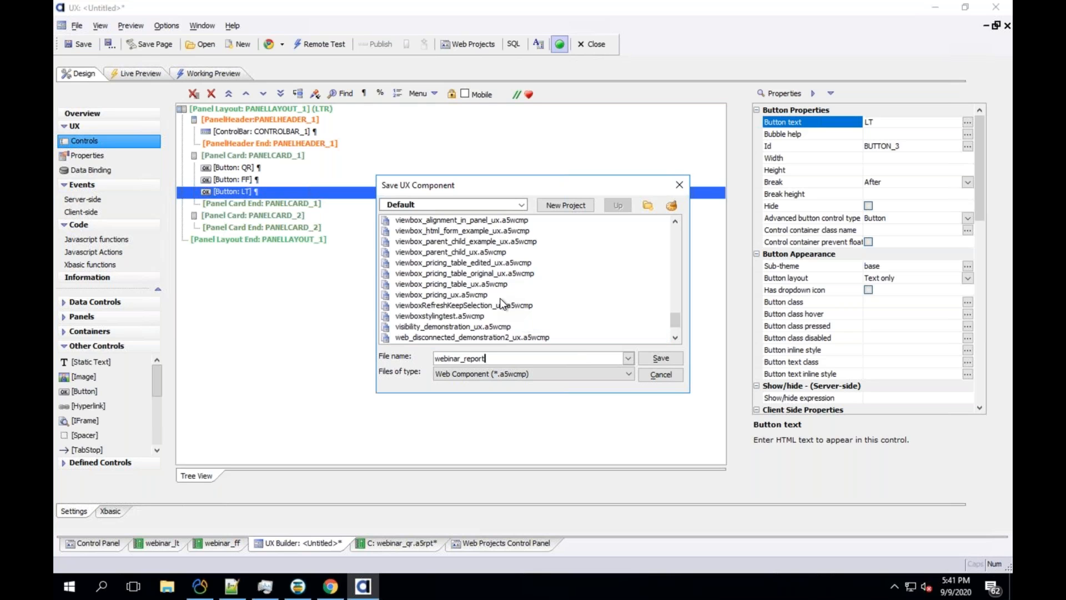
type("_ux")
key("Return")
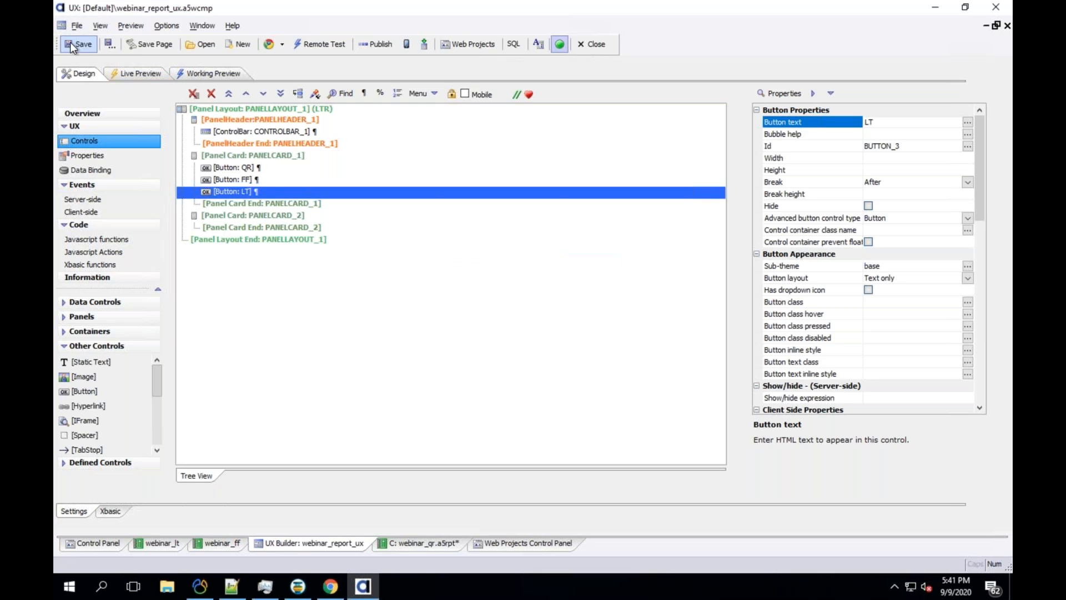
Run the component in Live Preview and test the QR and FF reports
left_click(140, 72)
left_click(339, 120)
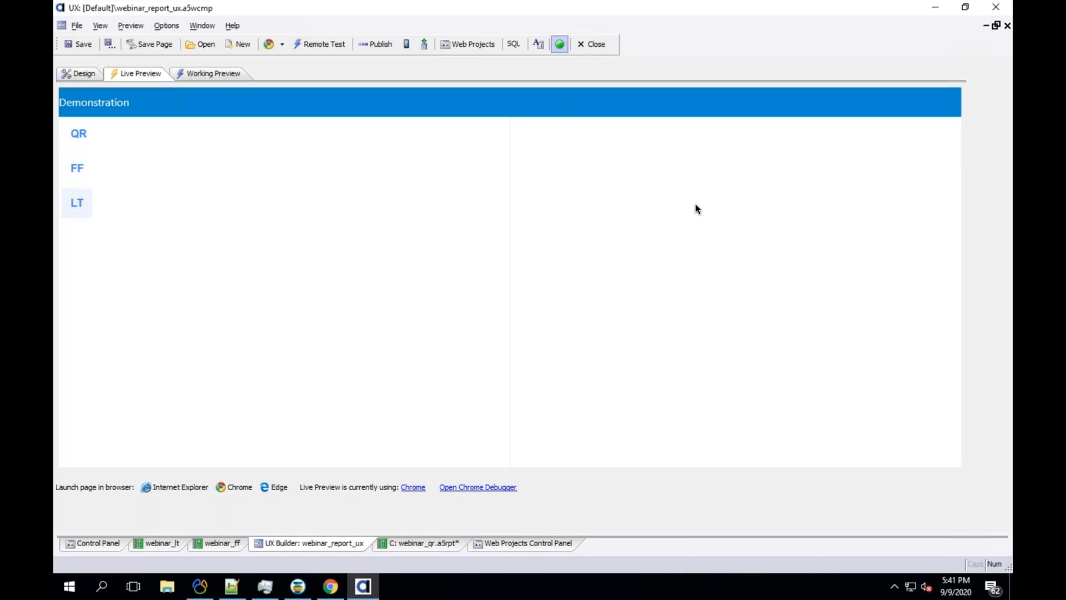
left_click(84, 143)
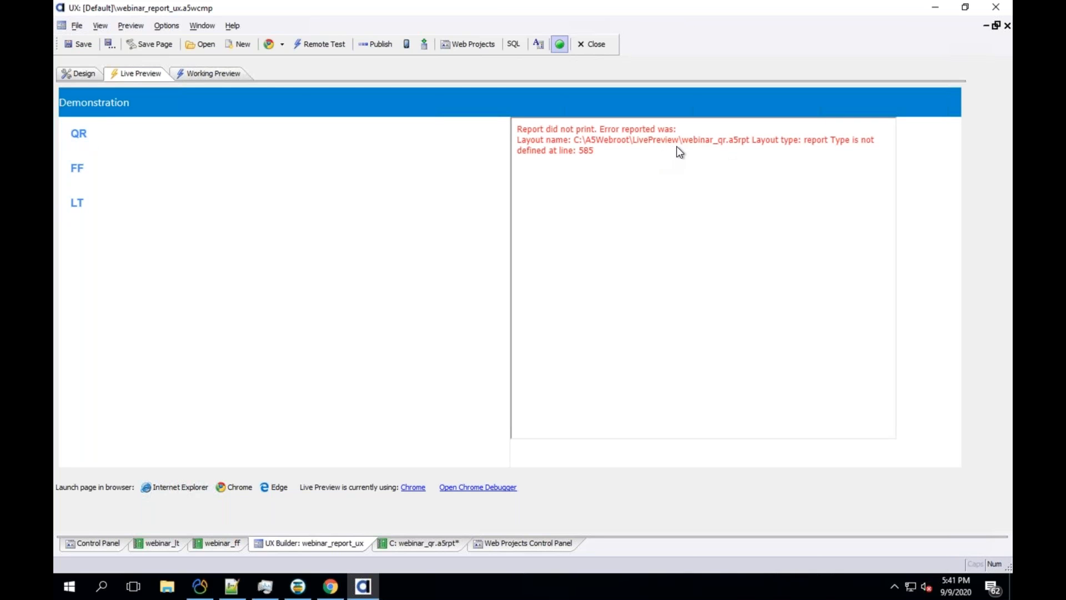
left_click(71, 172)
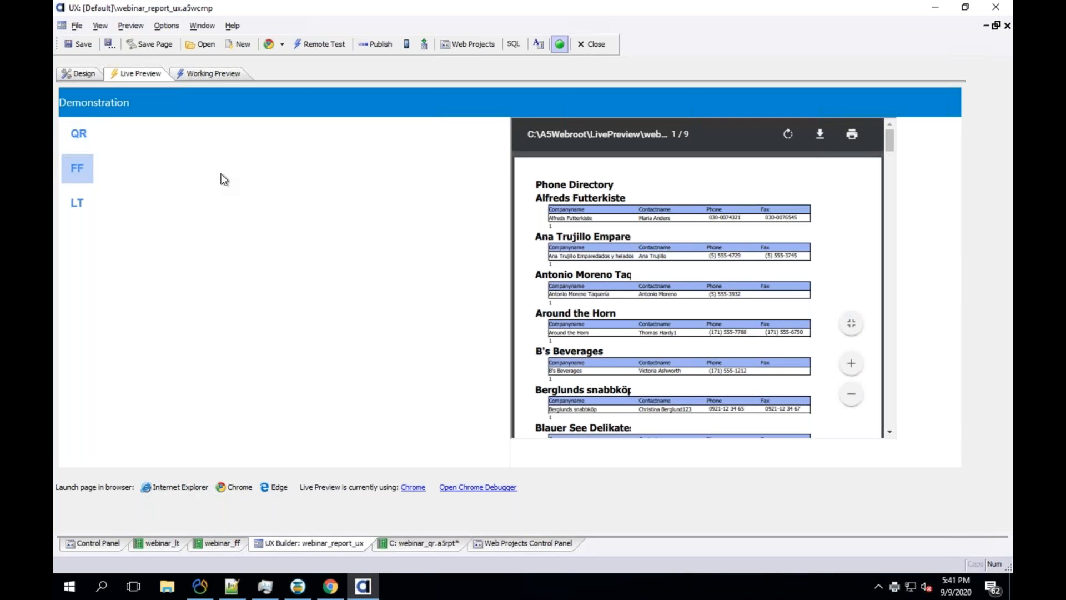
left_click(79, 165)
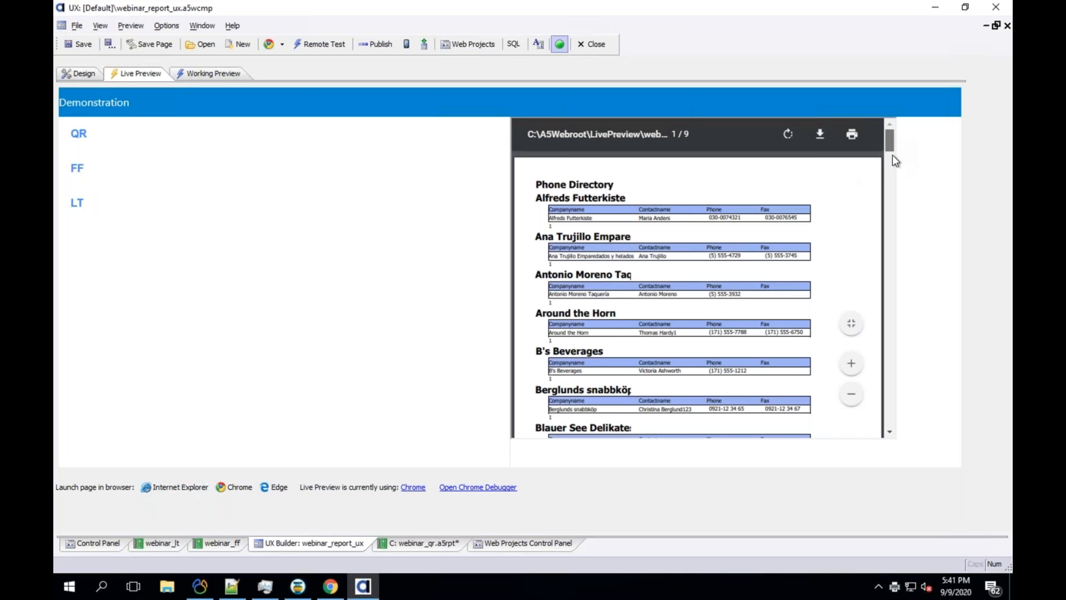
Examine the FF report in its PDF viewer, trying the page scrolling, zooming in and out, and rotating through a full turn
scroll(892, 155, "down", 3)
left_click_drag(895, 176, 882, 126)
left_click(854, 364)
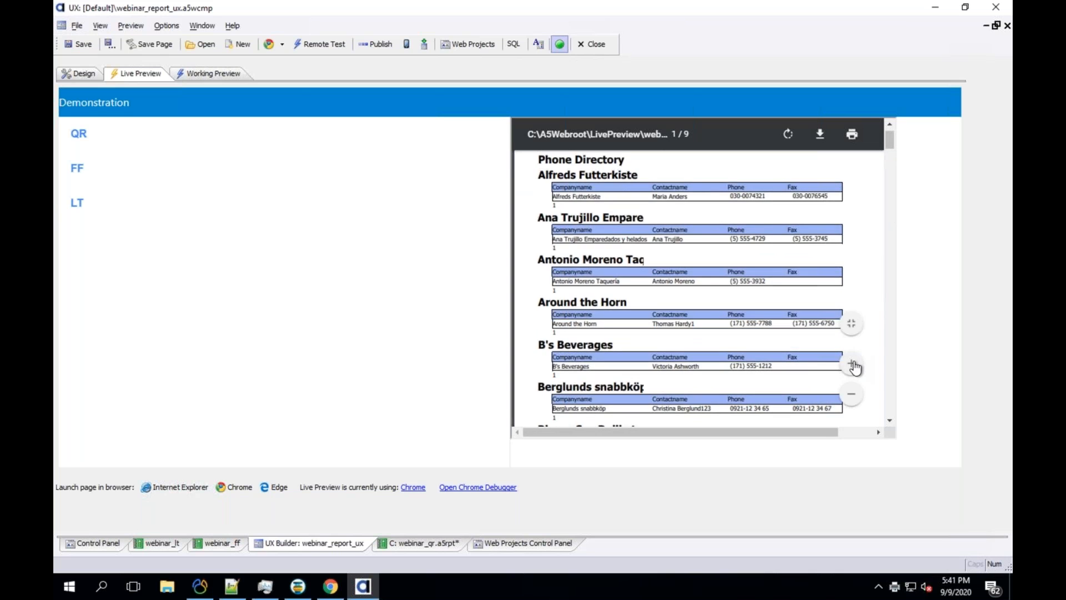
left_click(854, 364)
left_click(853, 364)
left_click(855, 395)
left_click(854, 395)
left_click(854, 395)
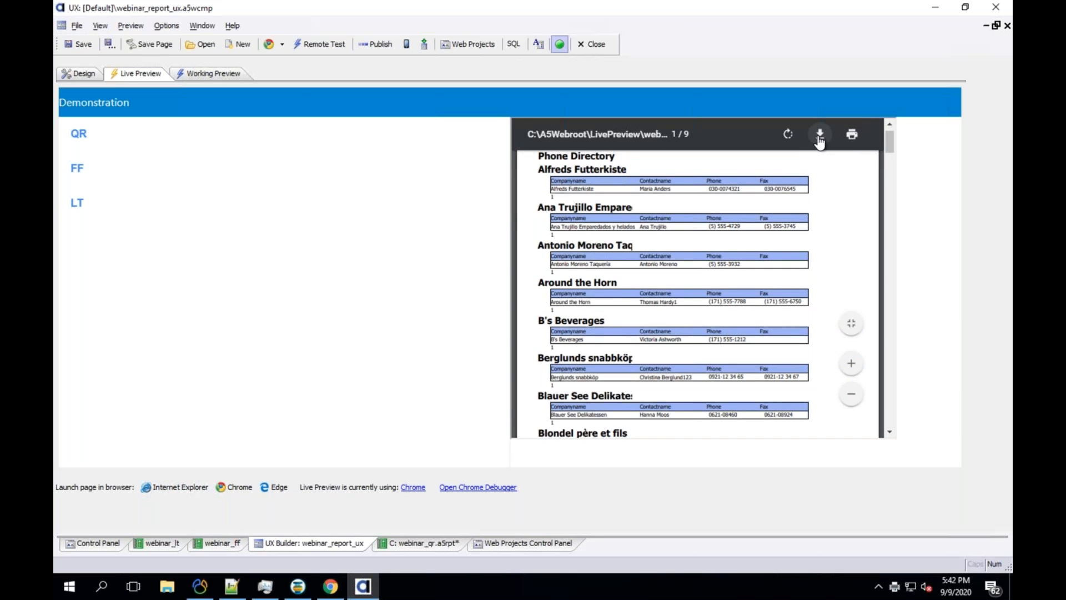
left_click(789, 139)
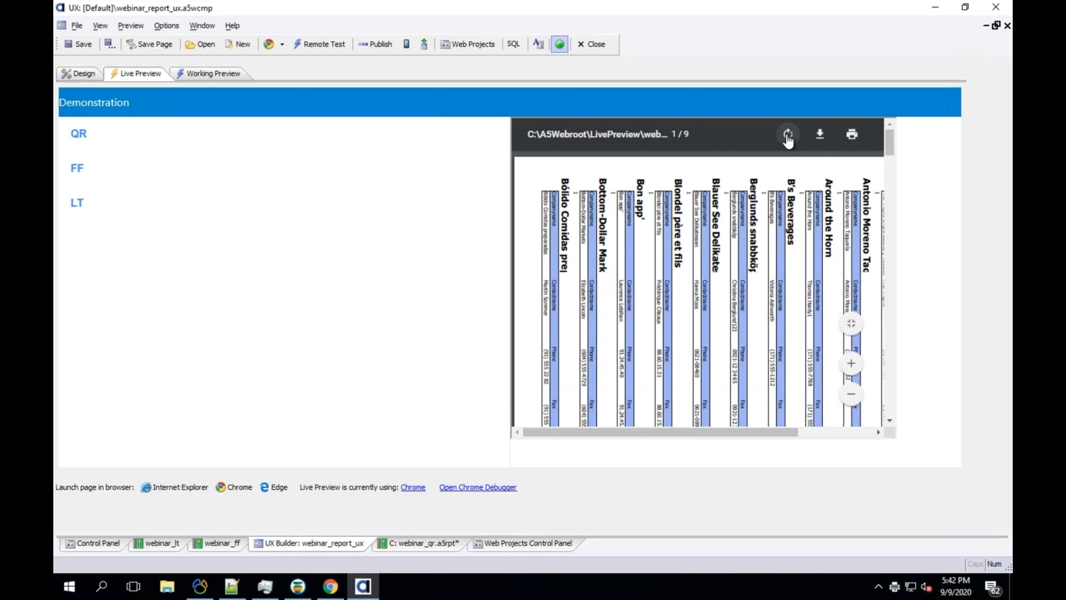
left_click(788, 137)
left_click(789, 137)
left_click(788, 138)
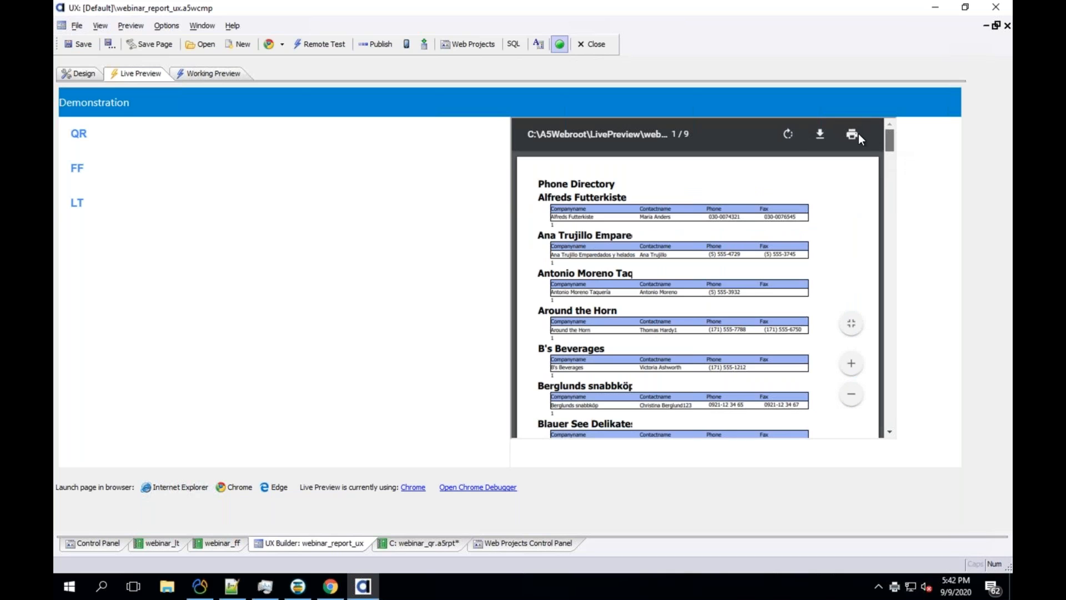
Reload the FF report, open the LT report and look through its company records
left_click(77, 170)
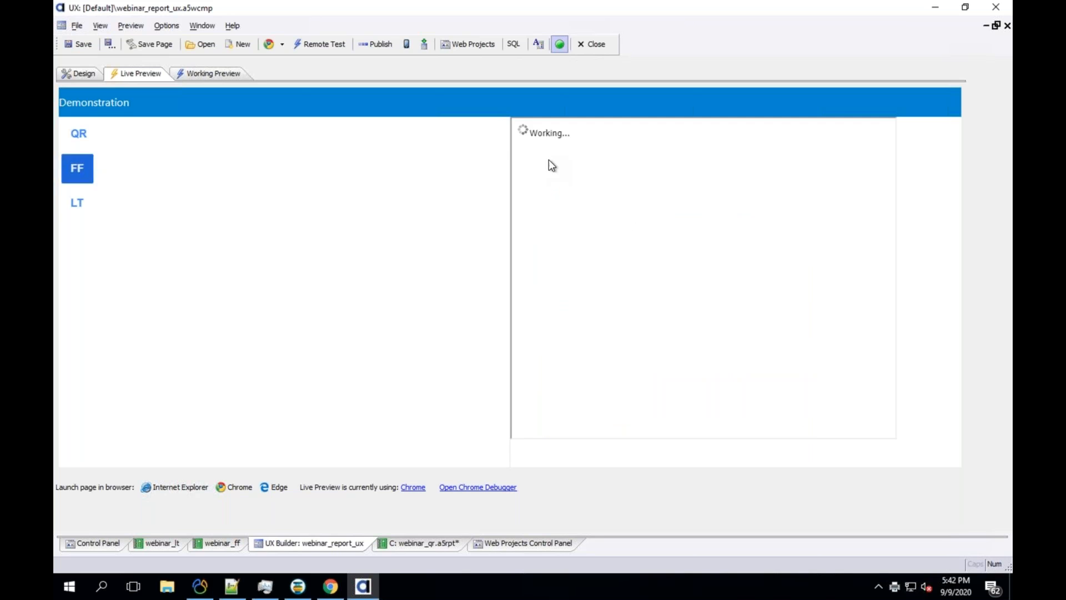
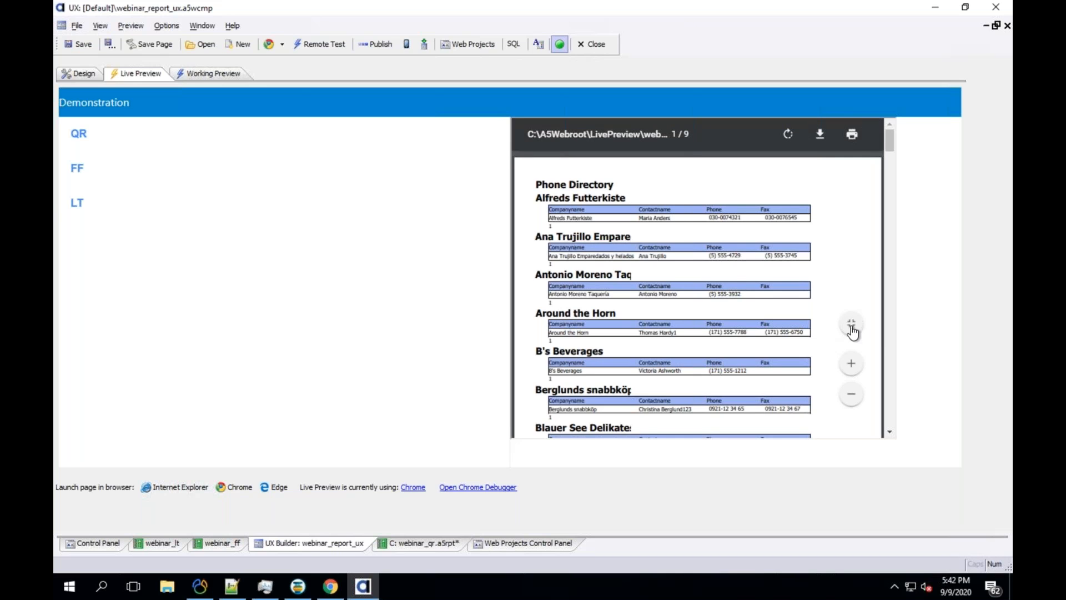
left_click(77, 206)
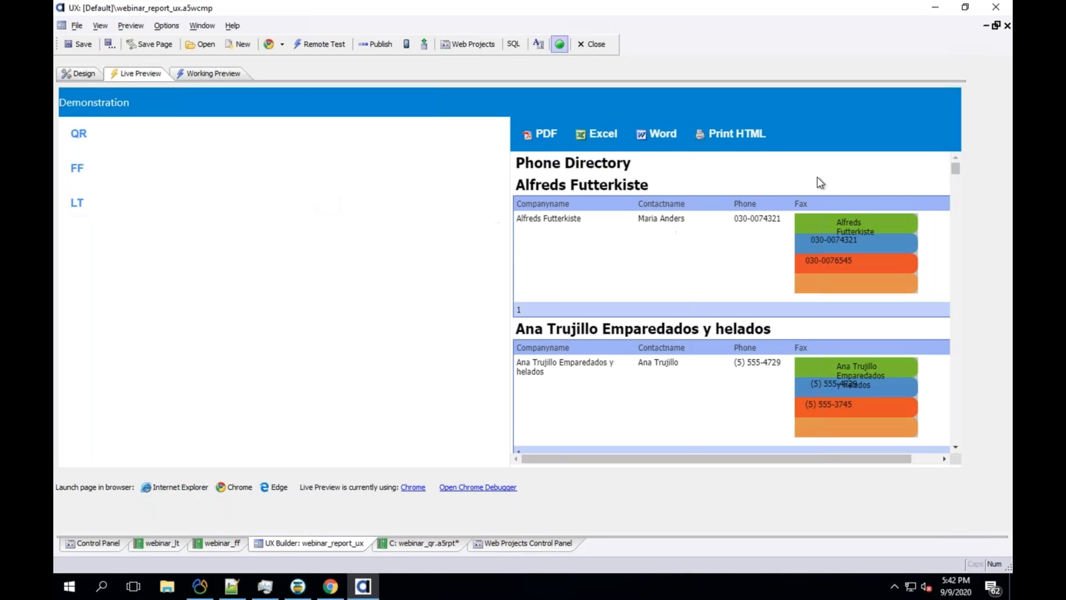
scroll(959, 188, "down", 1)
left_click_drag(959, 206, 957, 242)
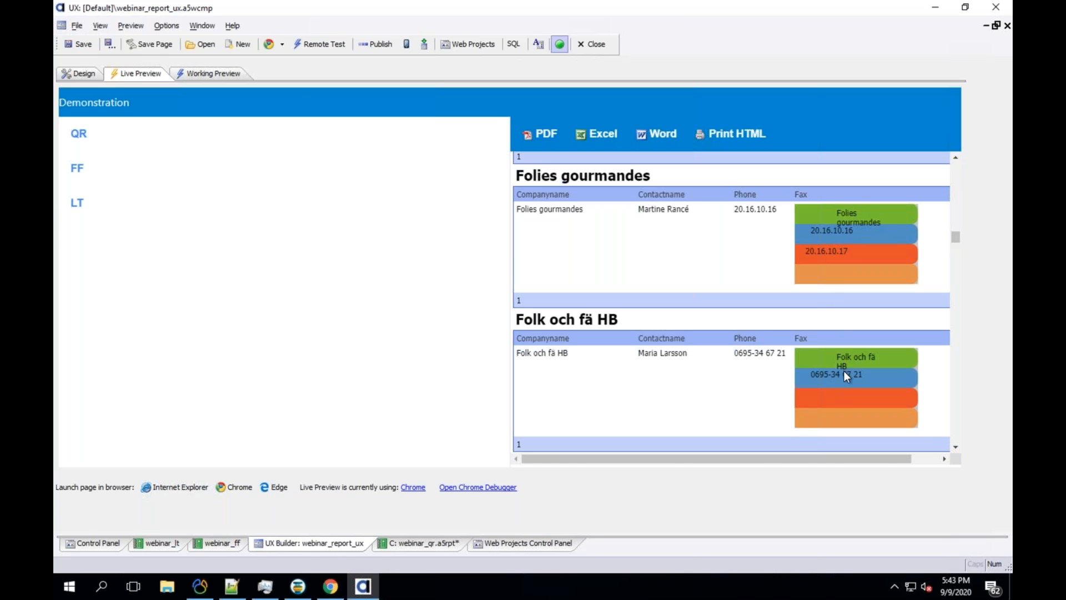
left_click_drag(958, 238, 956, 164)
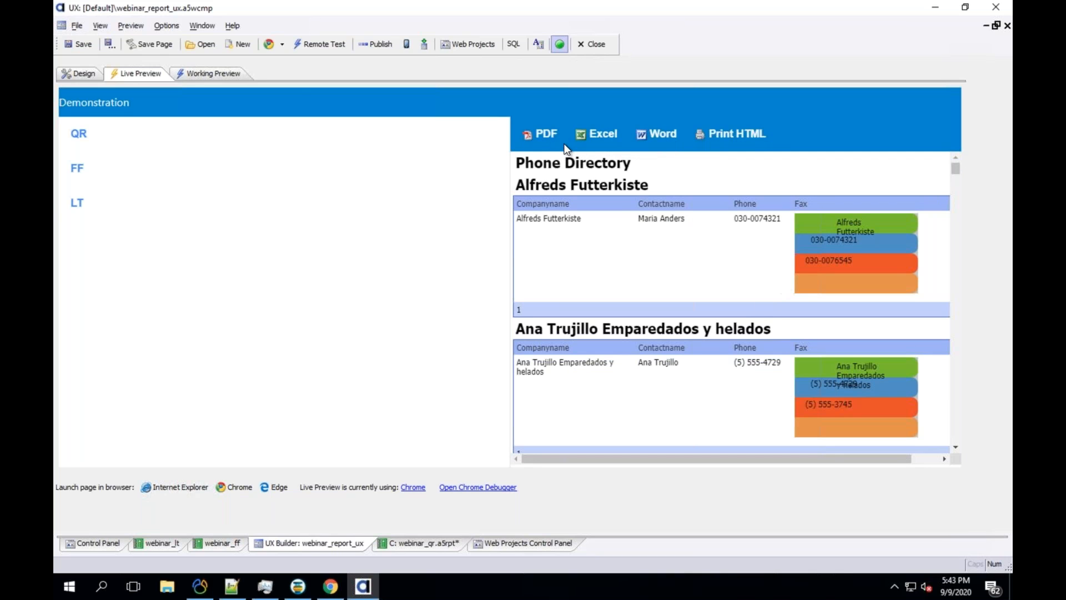
View the LT report's PDF version and compare the FF and LT reports in the preview
left_click(540, 134)
left_click_drag(693, 463, 593, 448)
left_click(71, 205)
left_click(79, 161)
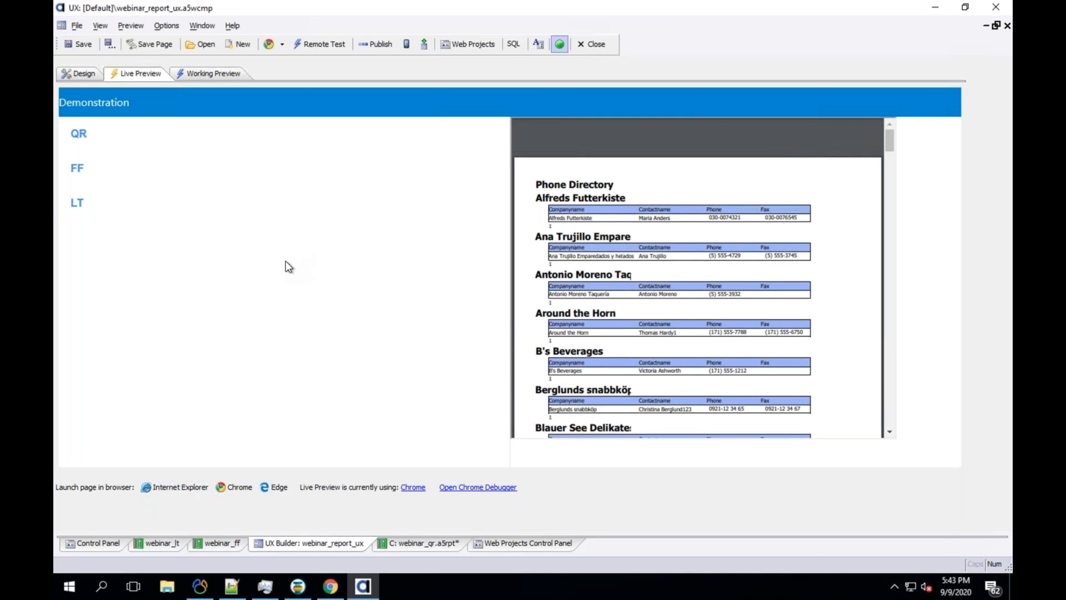
left_click(86, 207)
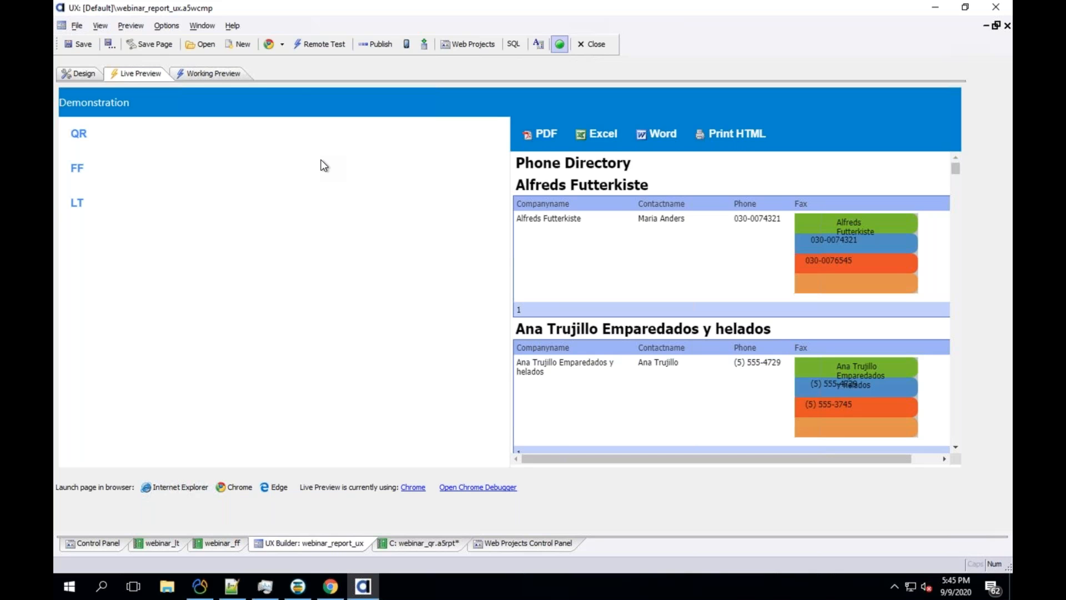
Return to the webinar_lt report's layout and split the merged companyname cell in the group header
key("XF86AudioRaiseVolume")
left_click(76, 69)
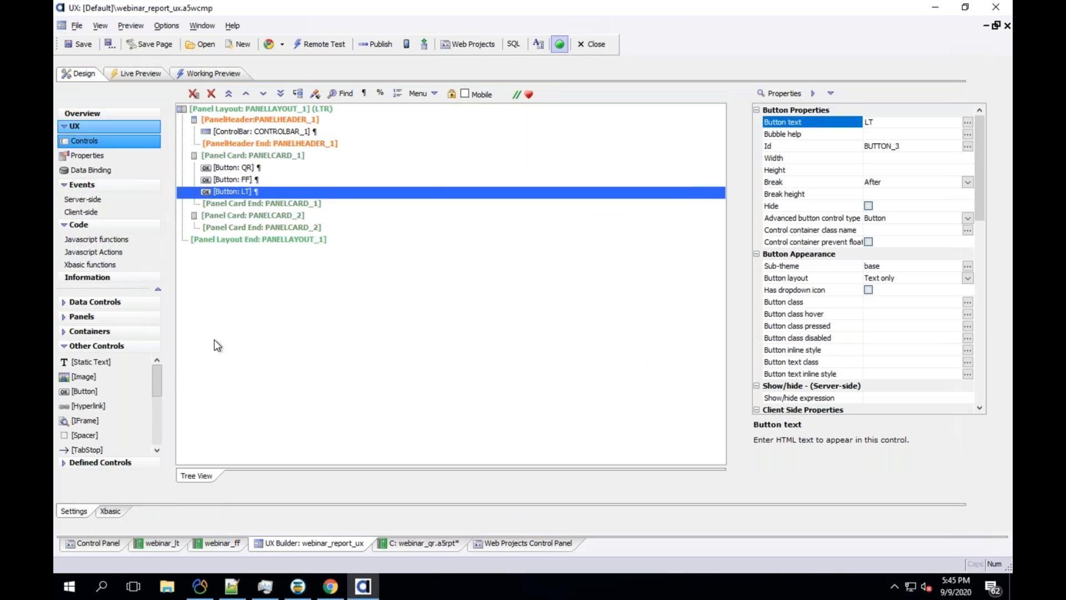
left_click(211, 543)
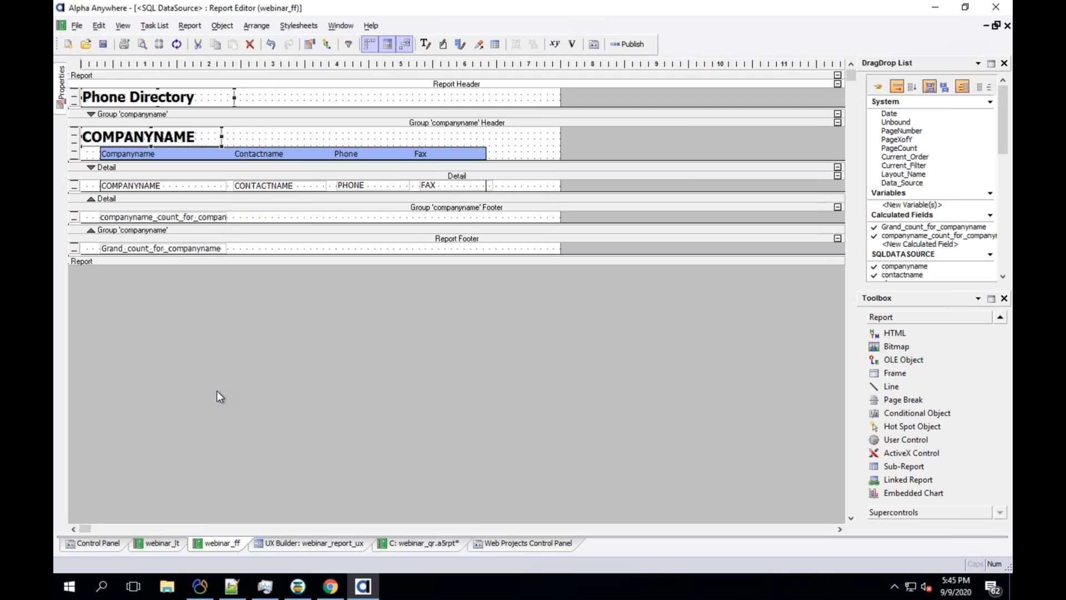
left_click(176, 543)
right_click(429, 136)
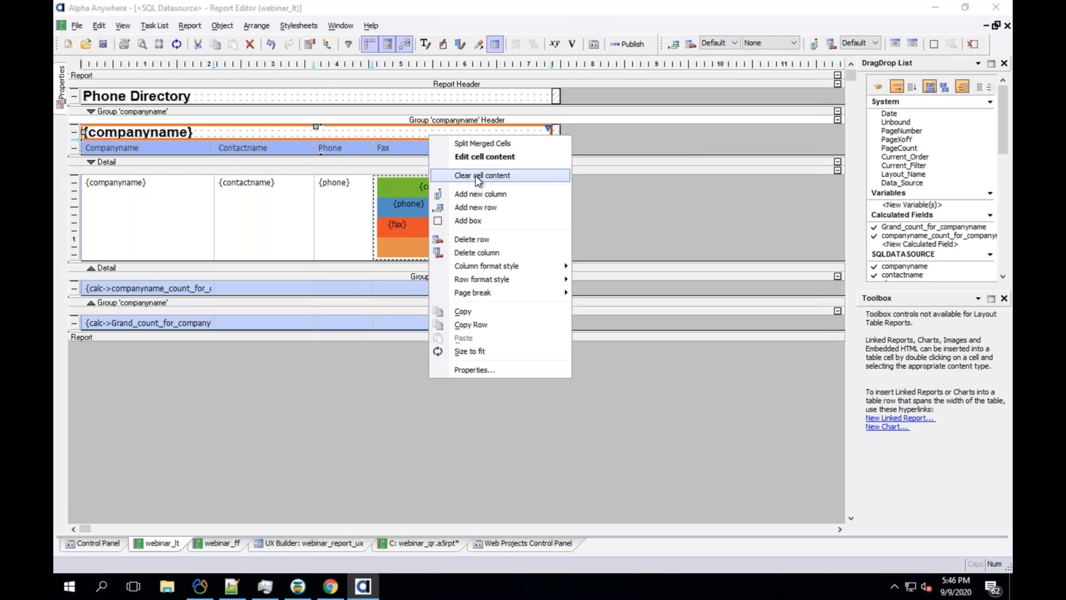
left_click(474, 143)
Fill the empty group header cell above the Fax heading with the system->Date field
left_click(479, 134)
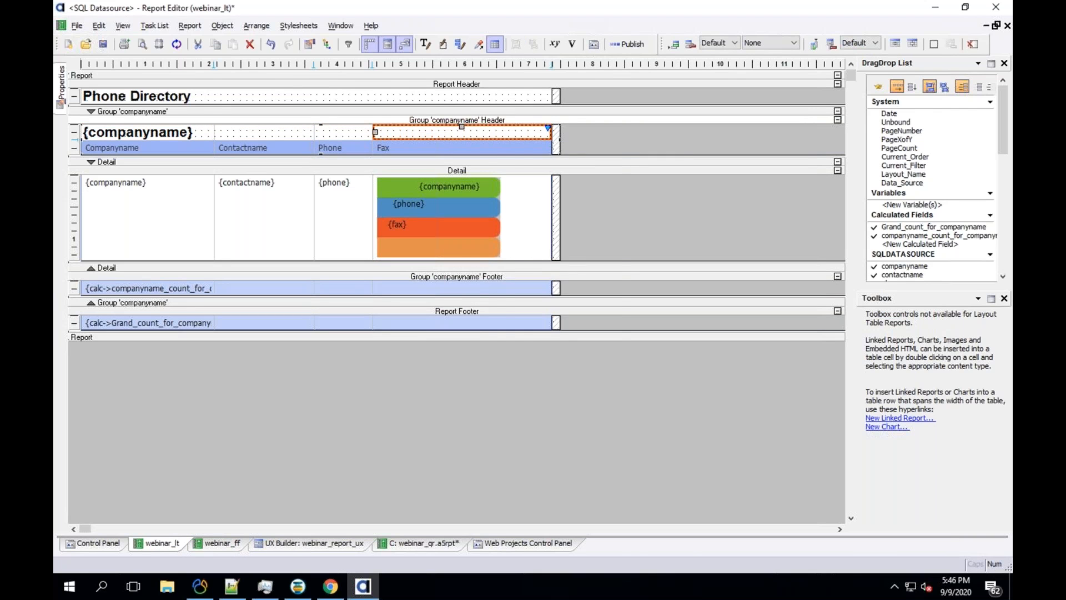
right_click(478, 134)
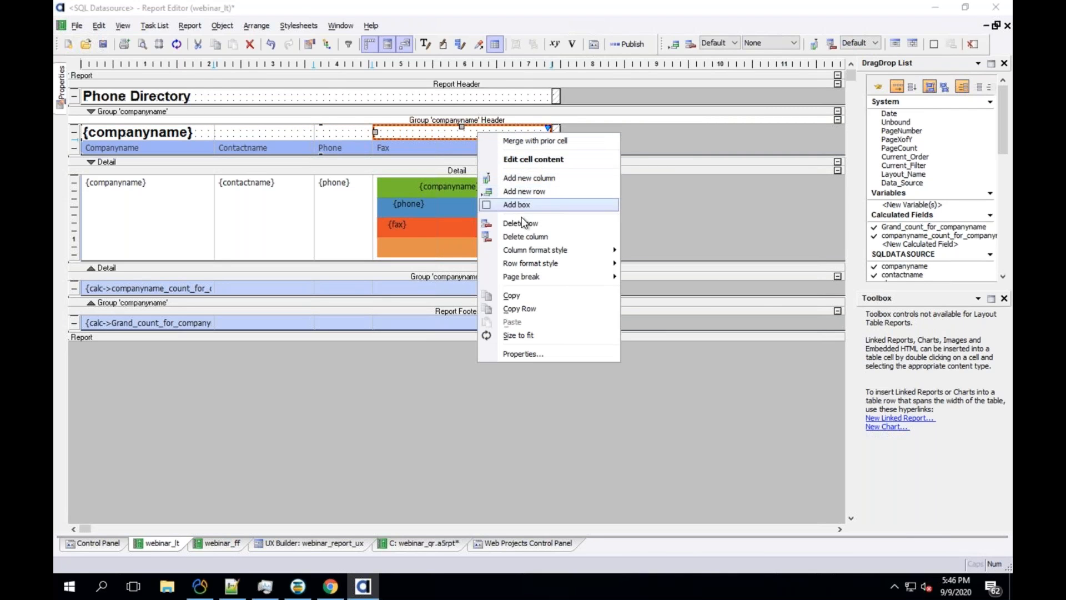
left_click(522, 161)
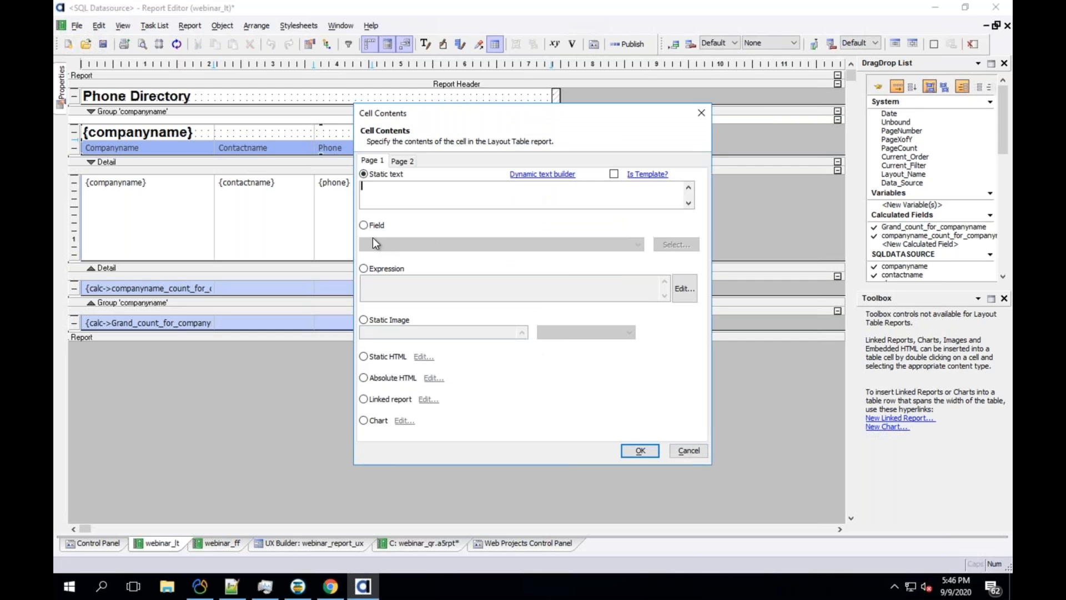
left_click(371, 227)
left_click(409, 245)
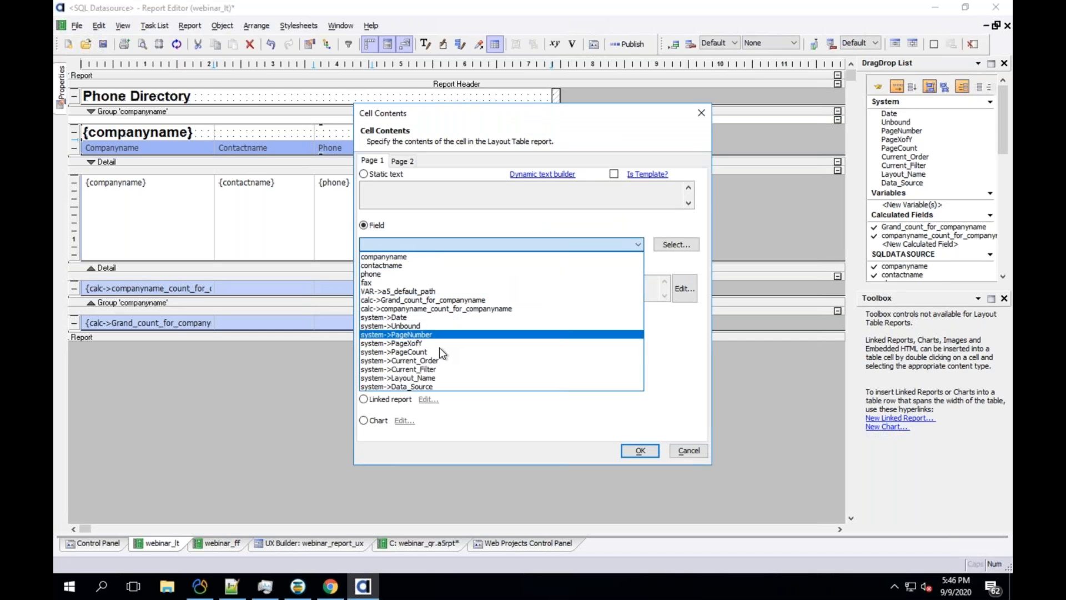
left_click(436, 318)
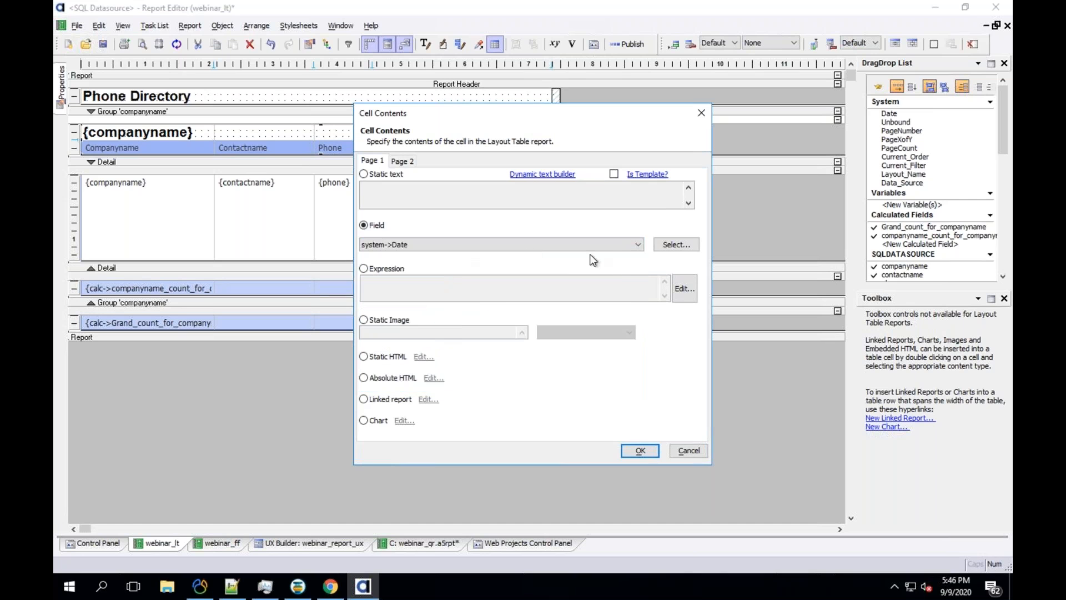
left_click(640, 450)
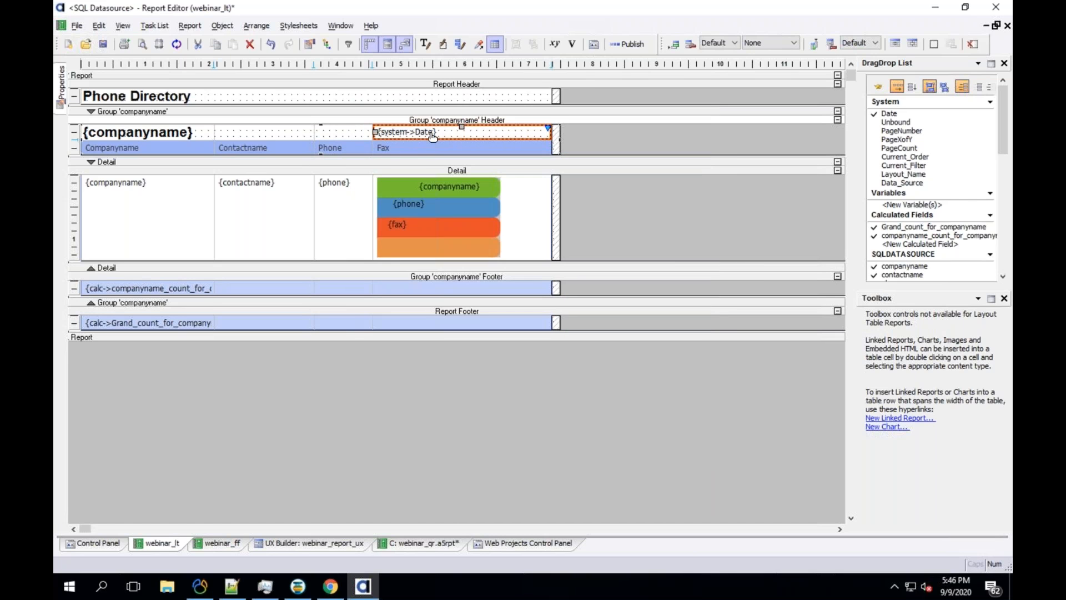
Review the pre-defined date formats offered for the group header's date cell, leaving its display format undefined
double_click(432, 135)
left_click(408, 161)
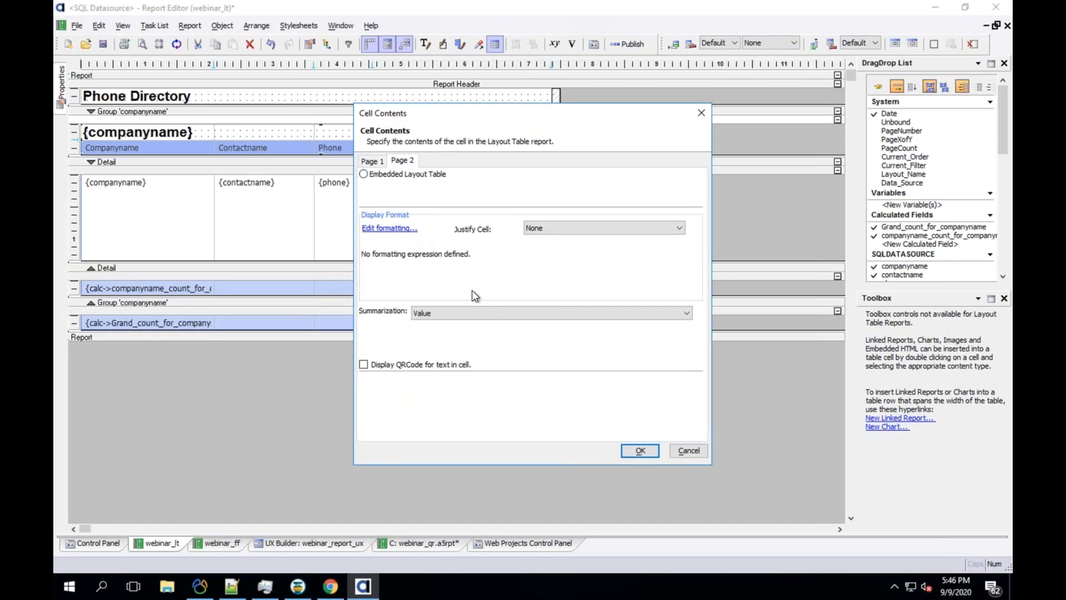
left_click(388, 228)
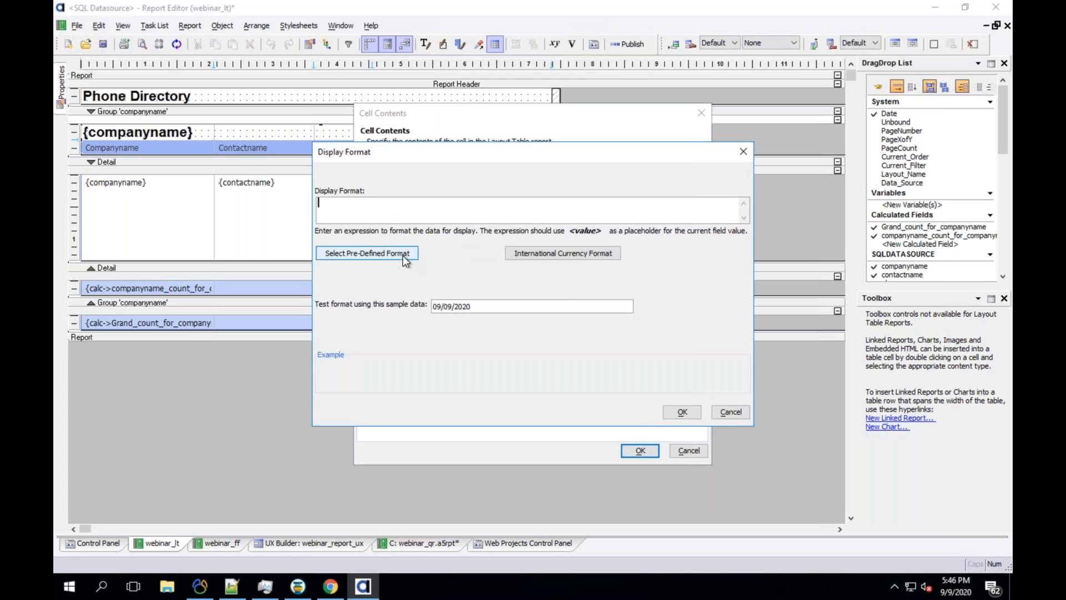
left_click(407, 254)
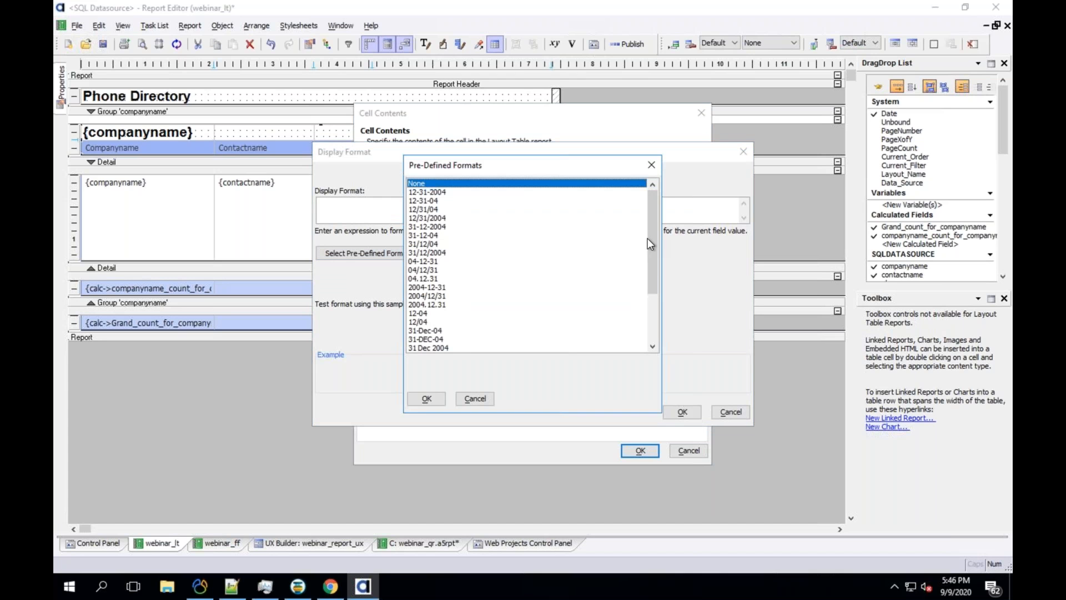
scroll(571, 330, "down", 3)
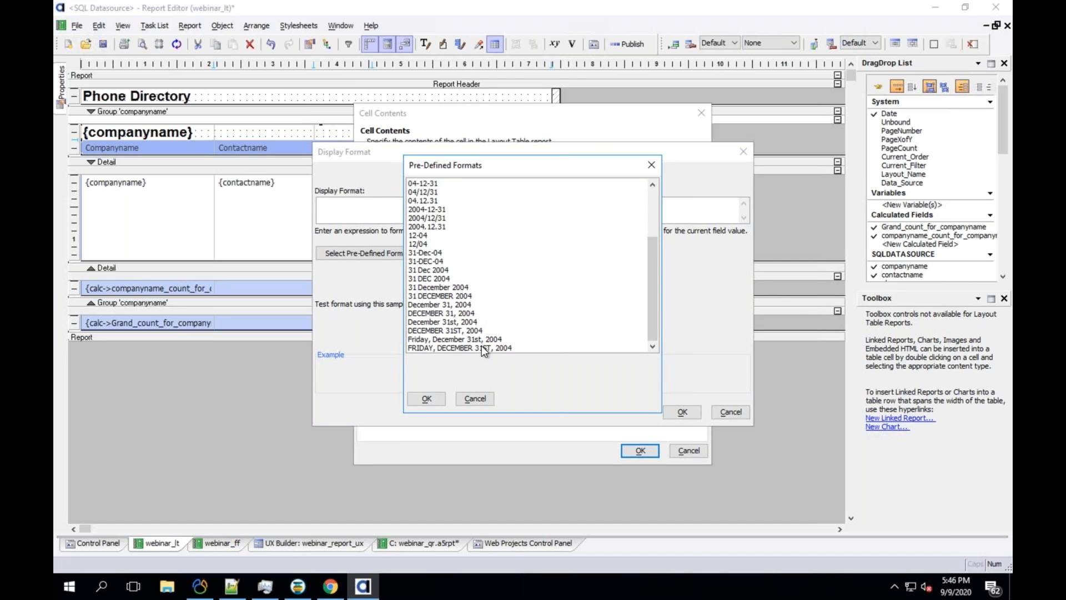
left_click(475, 399)
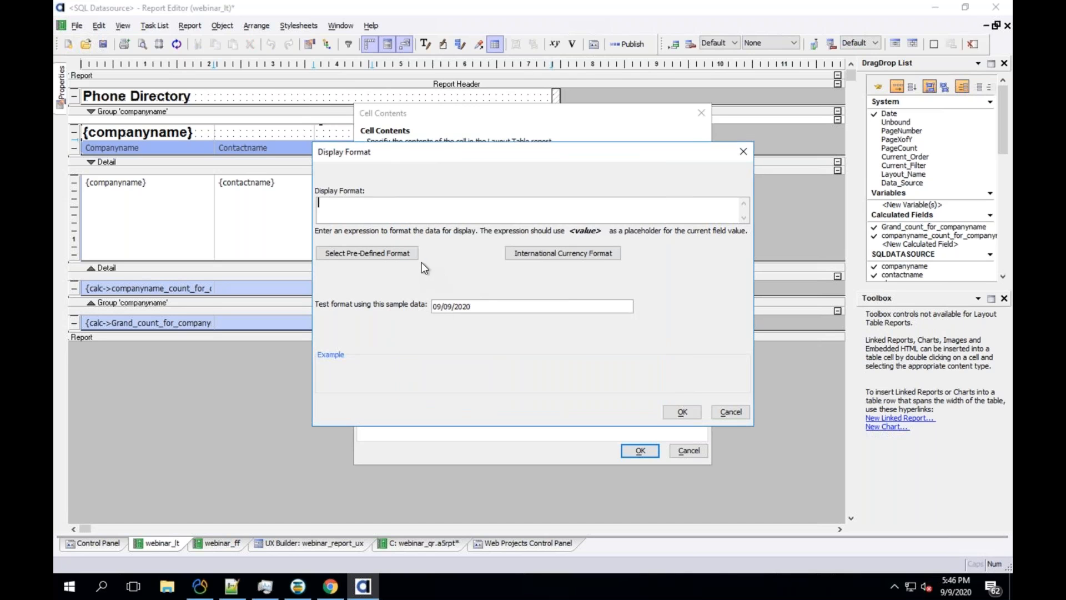
left_click(682, 411)
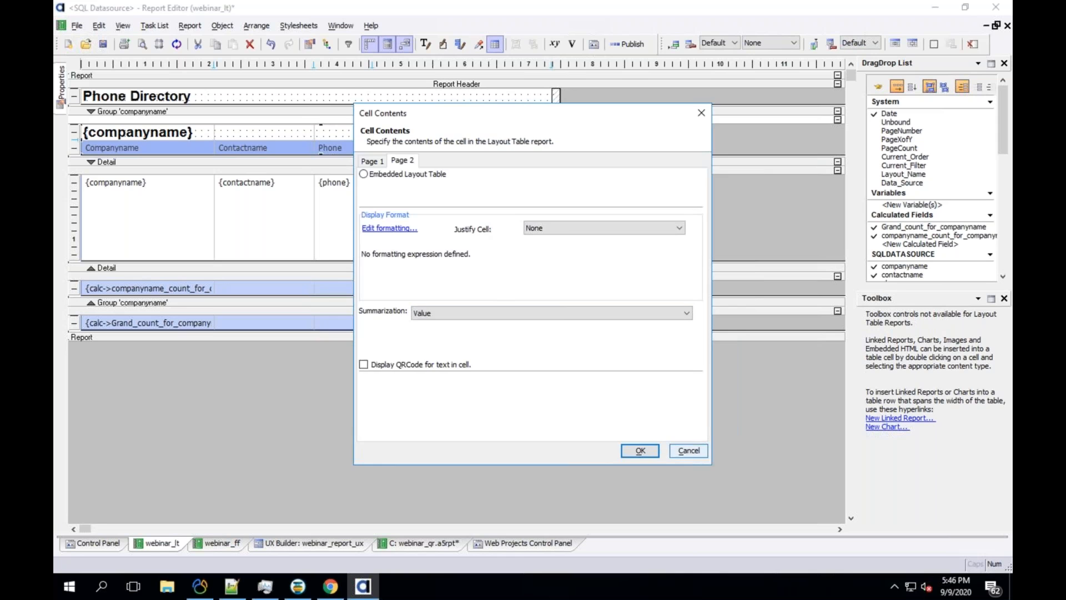
left_click(689, 450)
Replace the group header date cell's content with the expression now() and preview the report
right_click(450, 137)
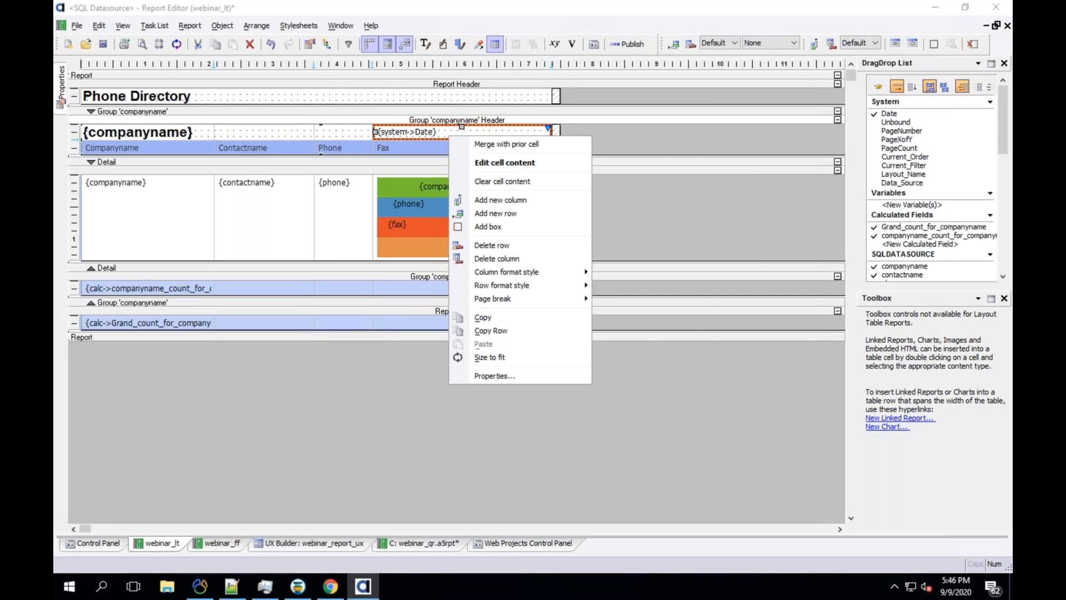
left_click(492, 161)
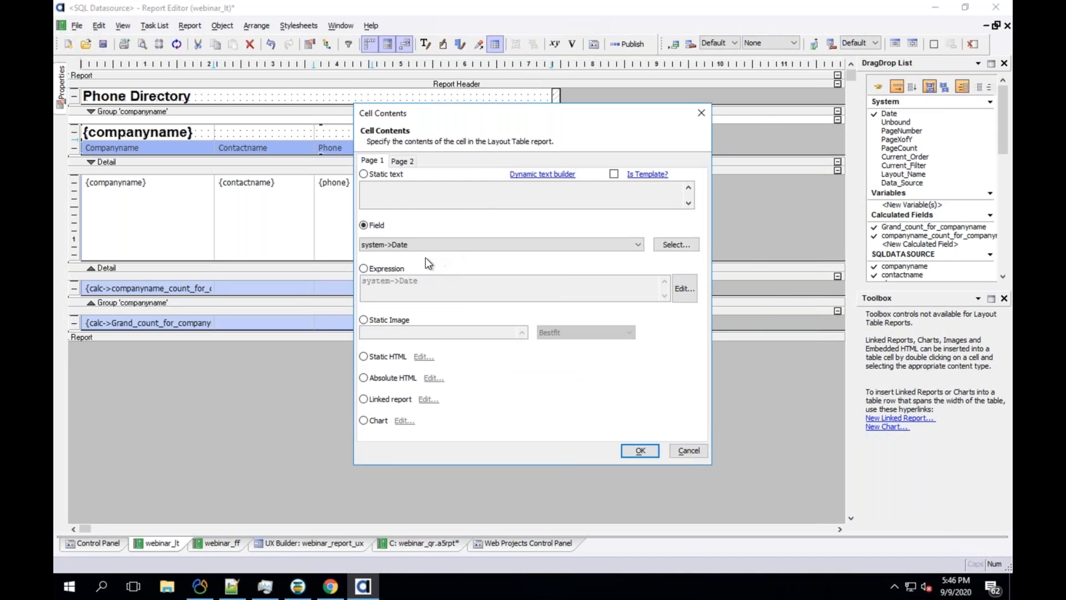
left_click(383, 266)
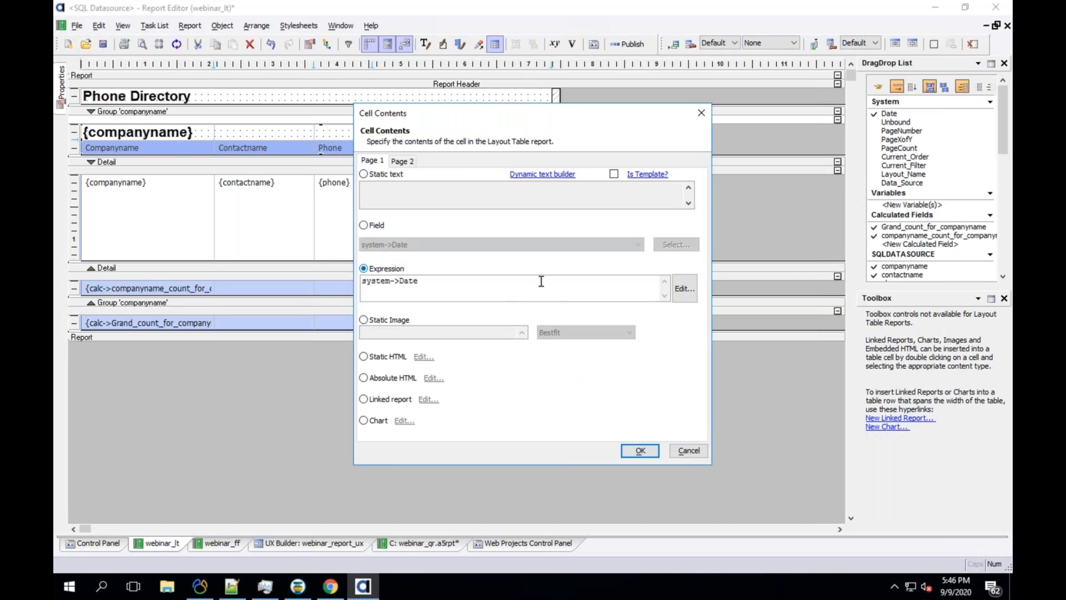
left_click(685, 288)
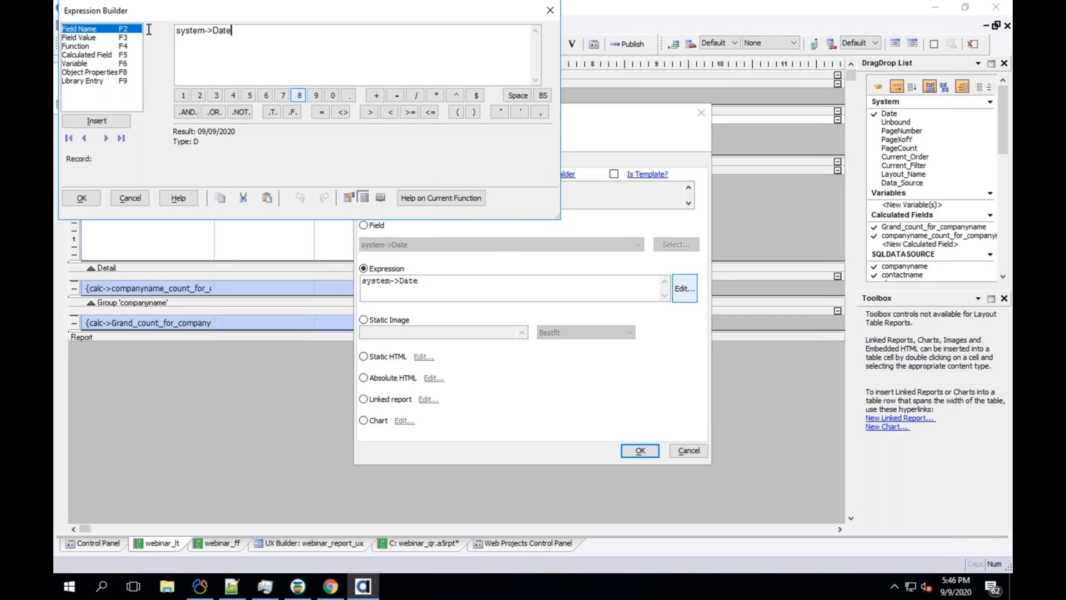
left_click_drag(177, 39, 135, 20)
key("Delete")
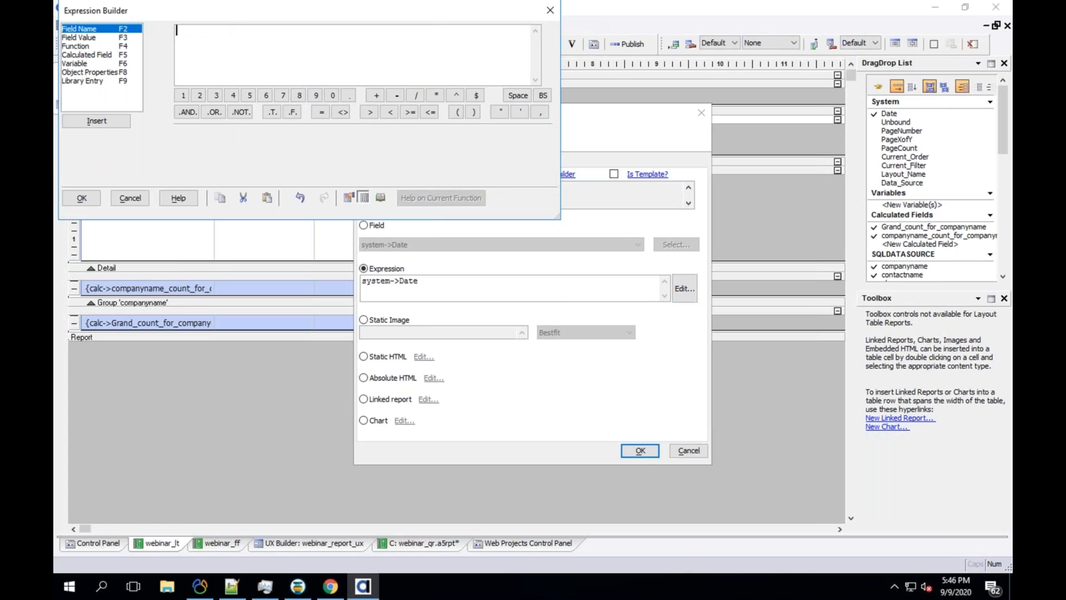
type("now()")
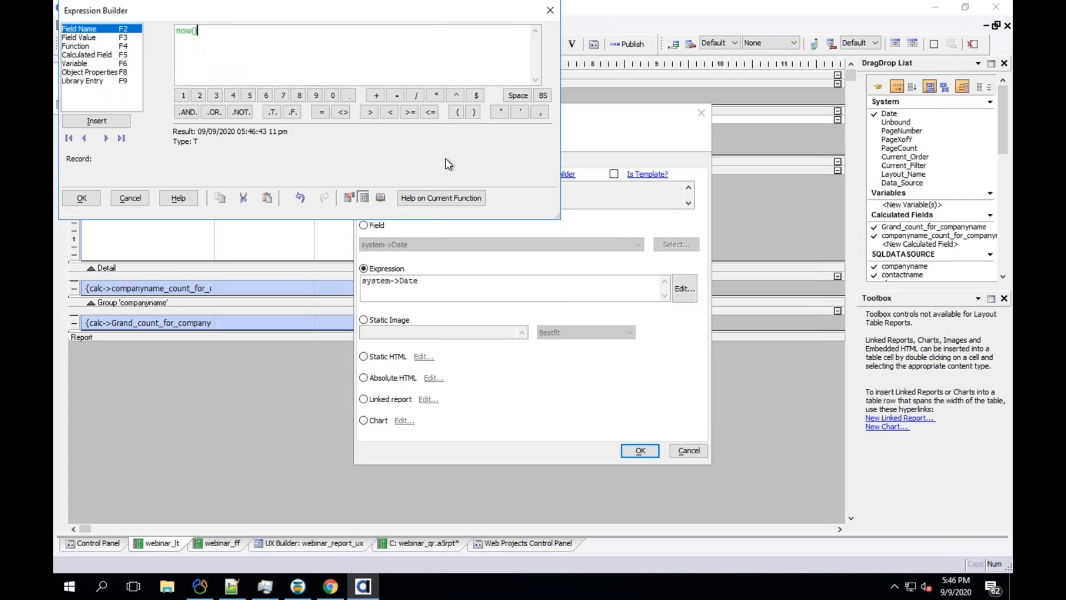
left_click(84, 199)
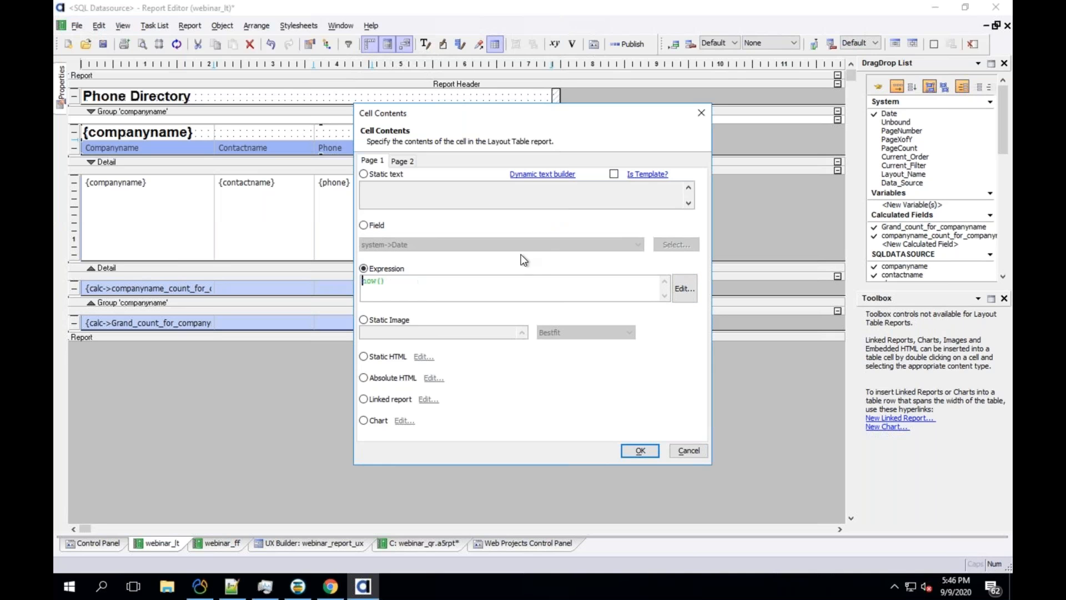
key("Return")
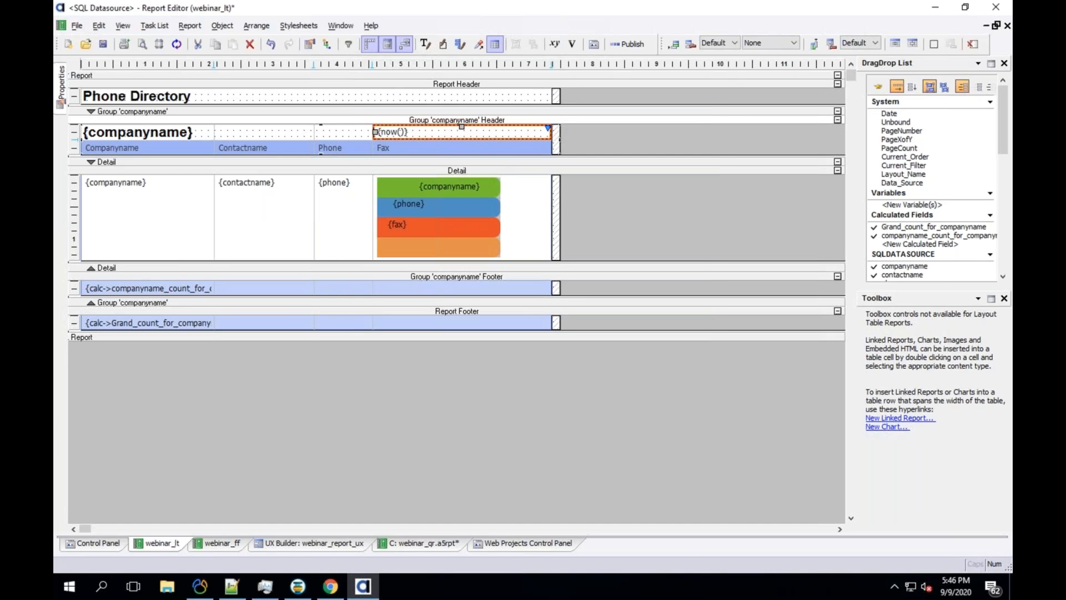
left_click(141, 44)
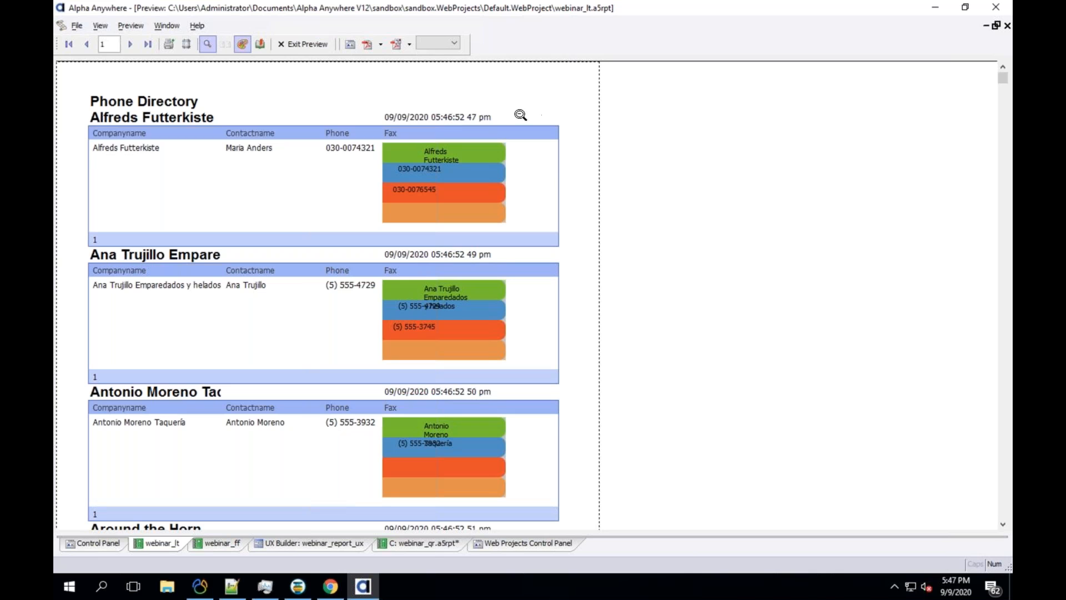
left_click(302, 44)
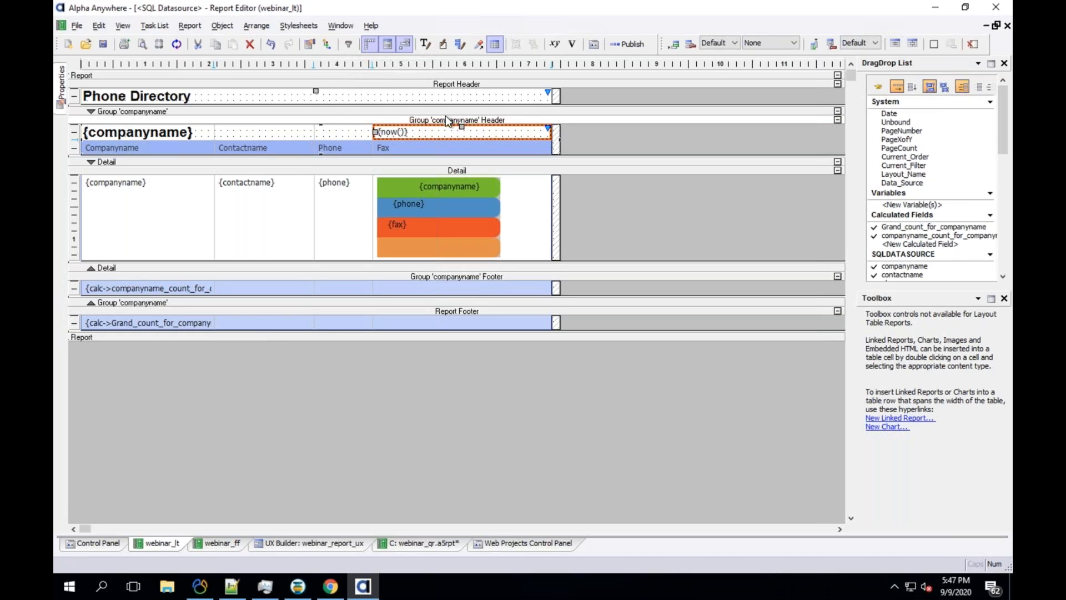
Reopen the now() cell's expression and look through the function categories in the Function Finder without inserting anything
right_click(415, 133)
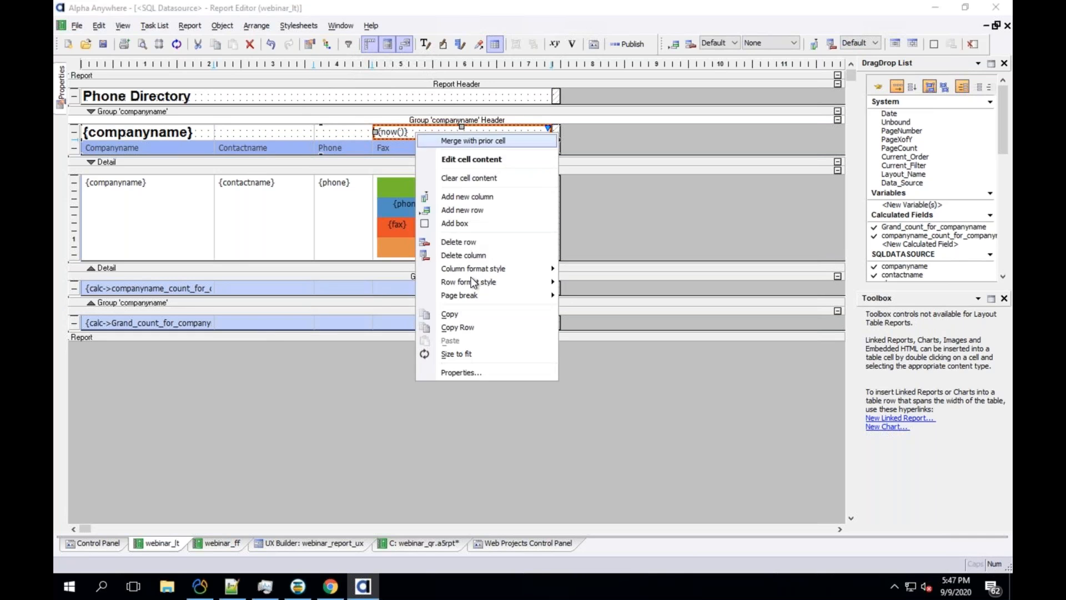
left_click(455, 159)
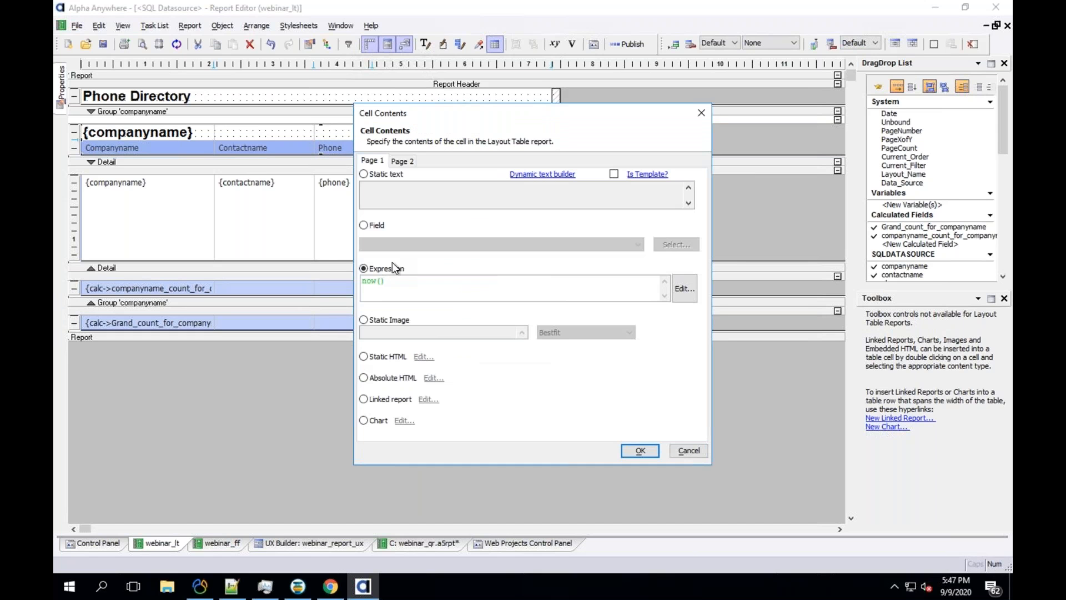
left_click(684, 288)
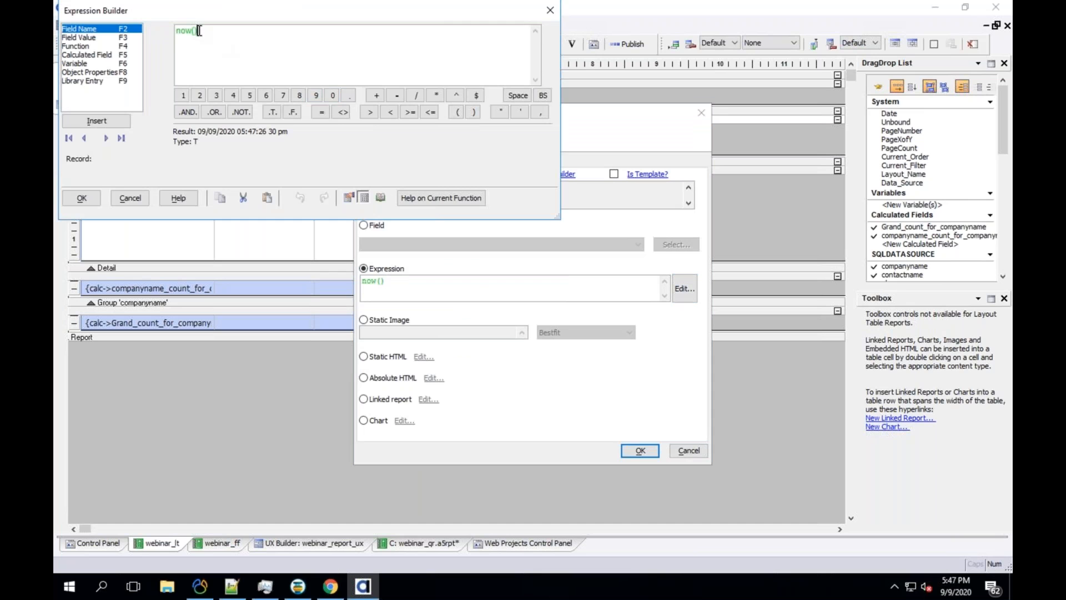
left_click(86, 49)
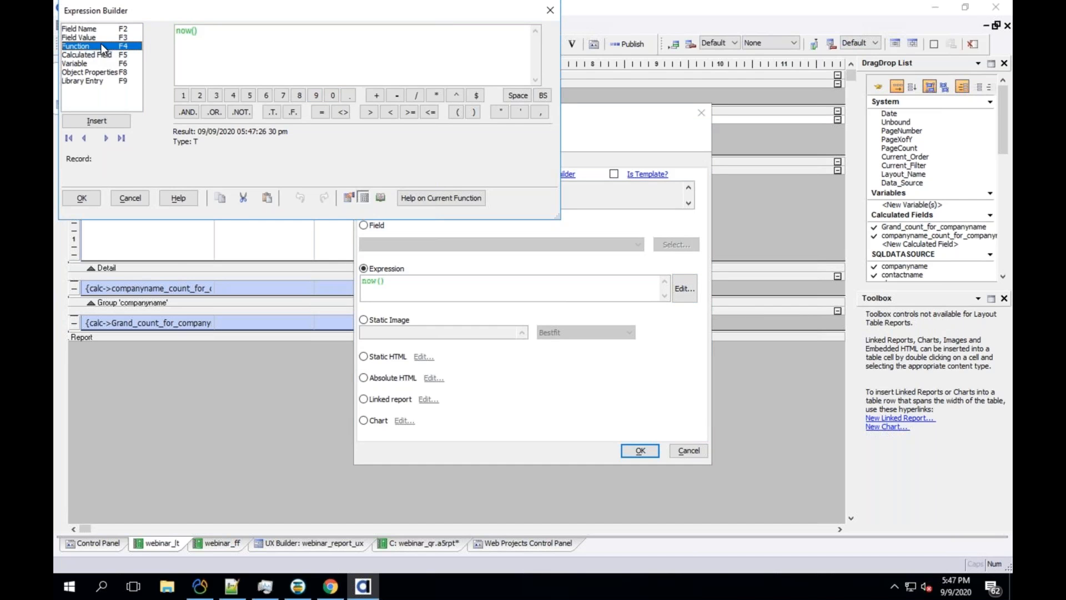
left_click(97, 121)
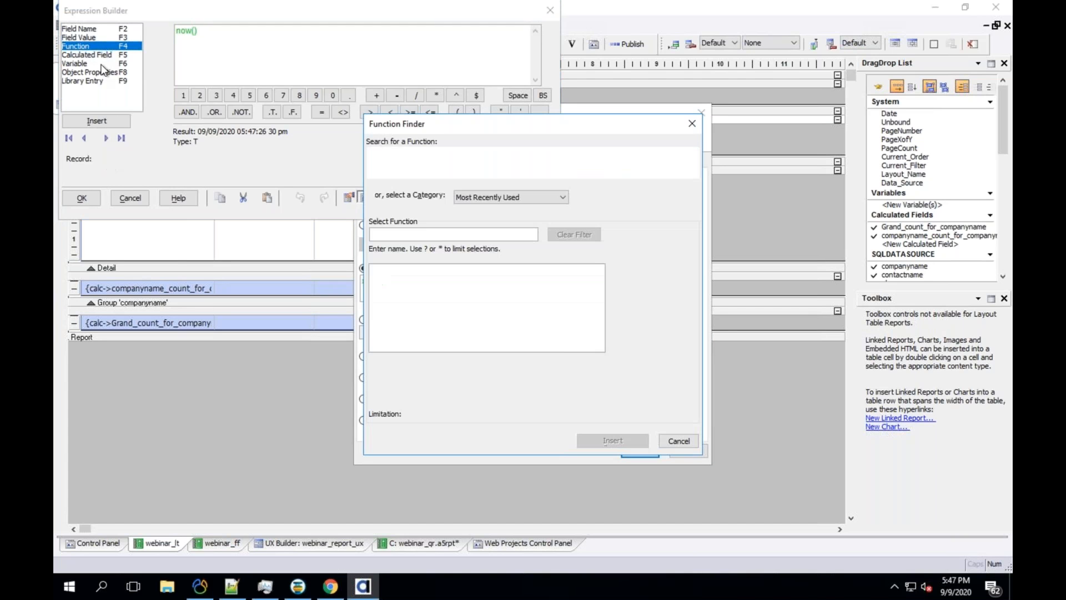
left_click(526, 194)
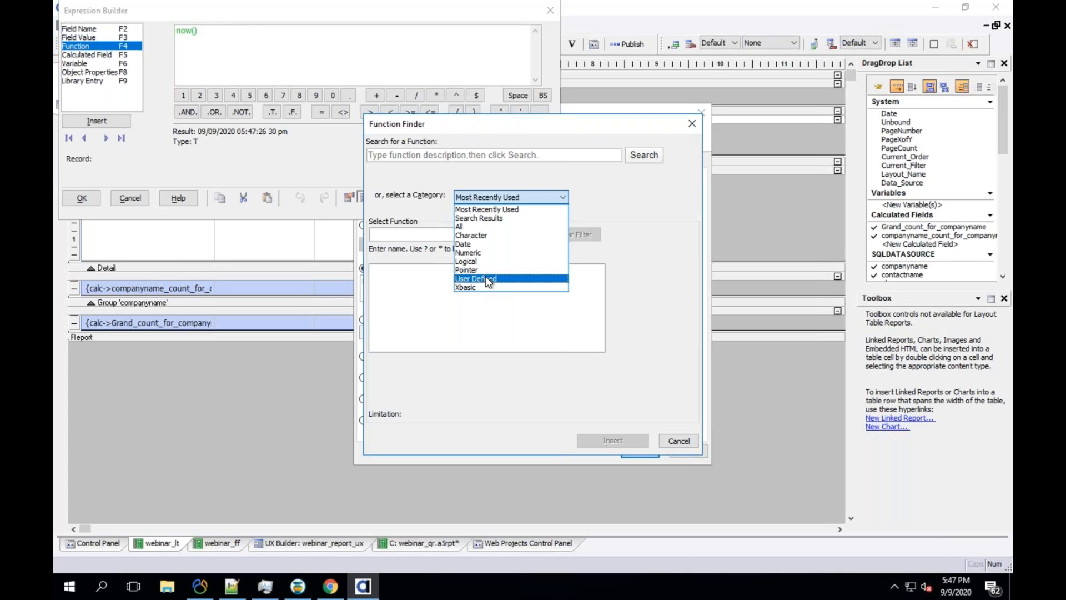
left_click(687, 442)
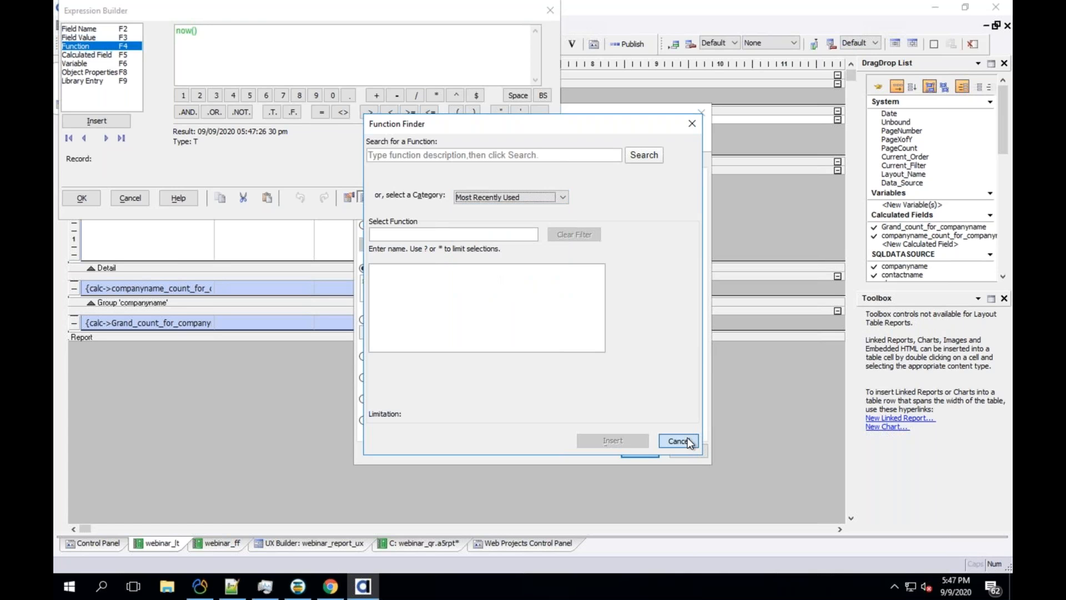
left_click(681, 441)
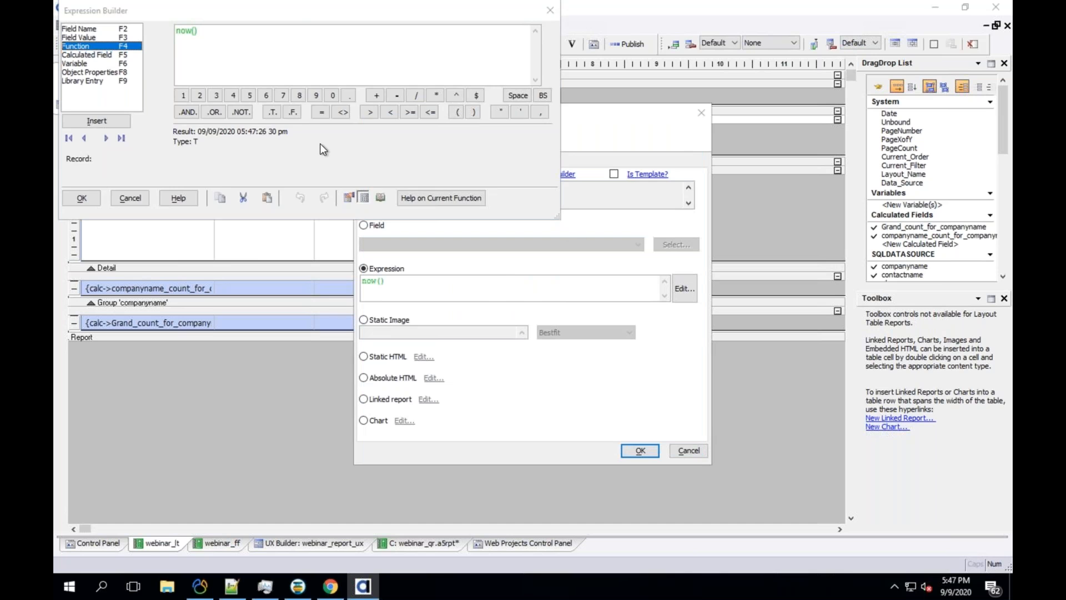
left_click(131, 198)
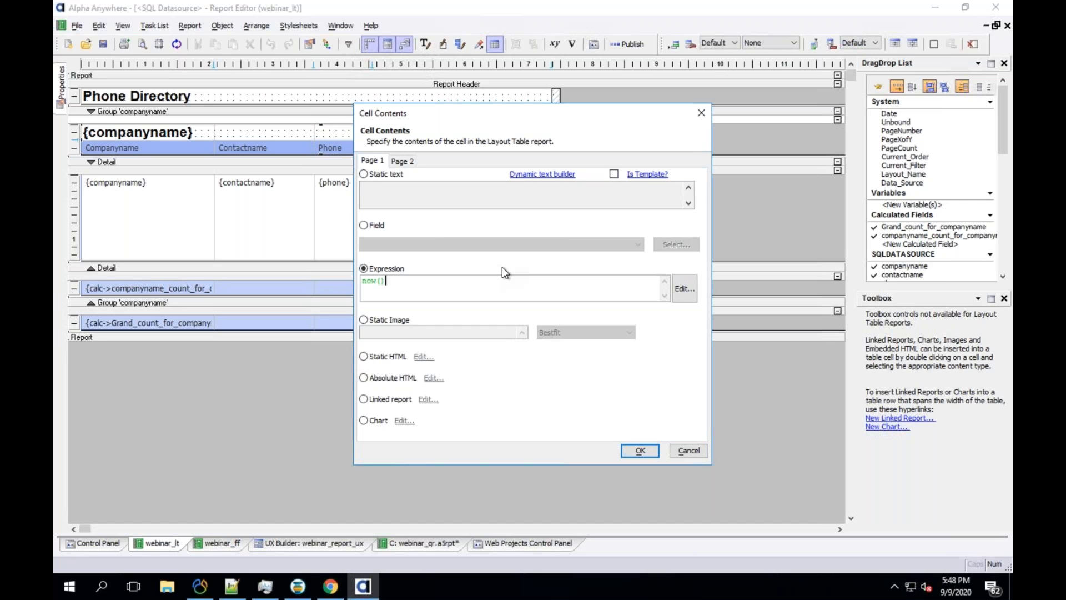
left_click(652, 453)
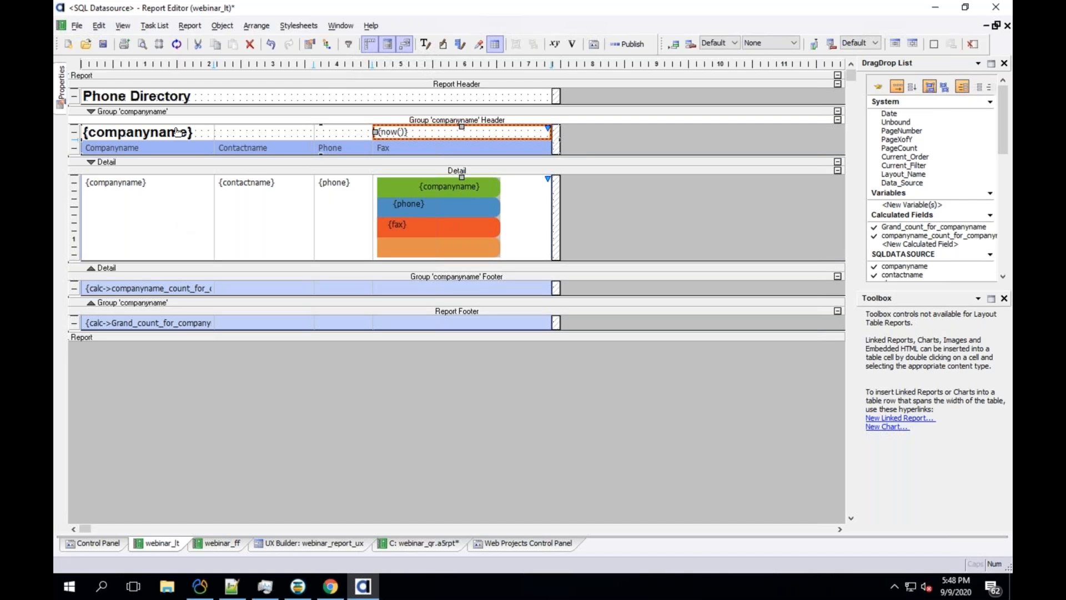
View the companyname group's break field and ordering properties, leaving them as they are
right_click(138, 113)
left_click(186, 122)
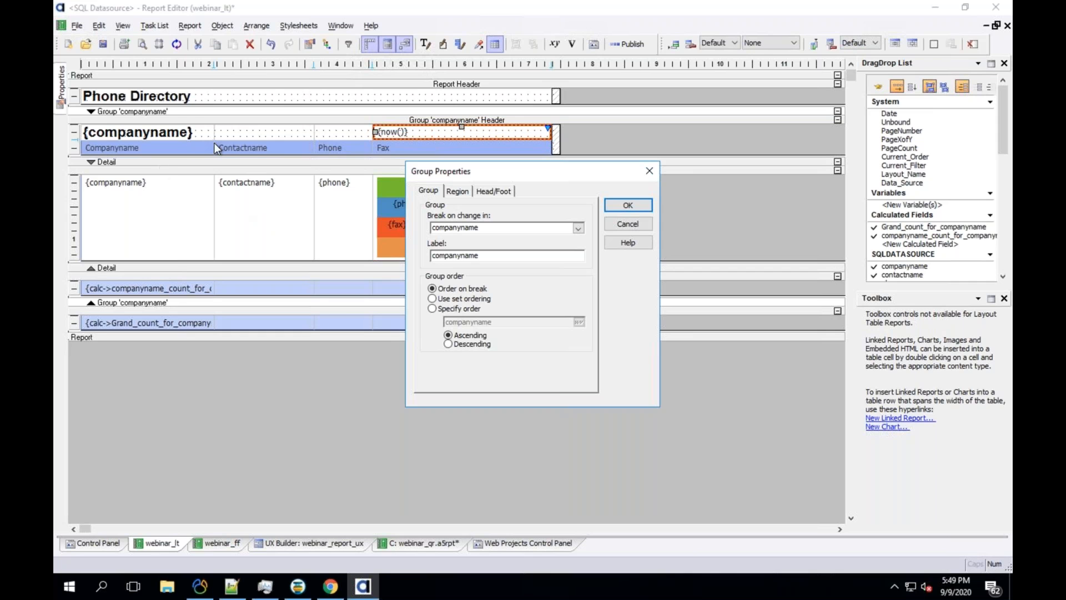
left_click(626, 223)
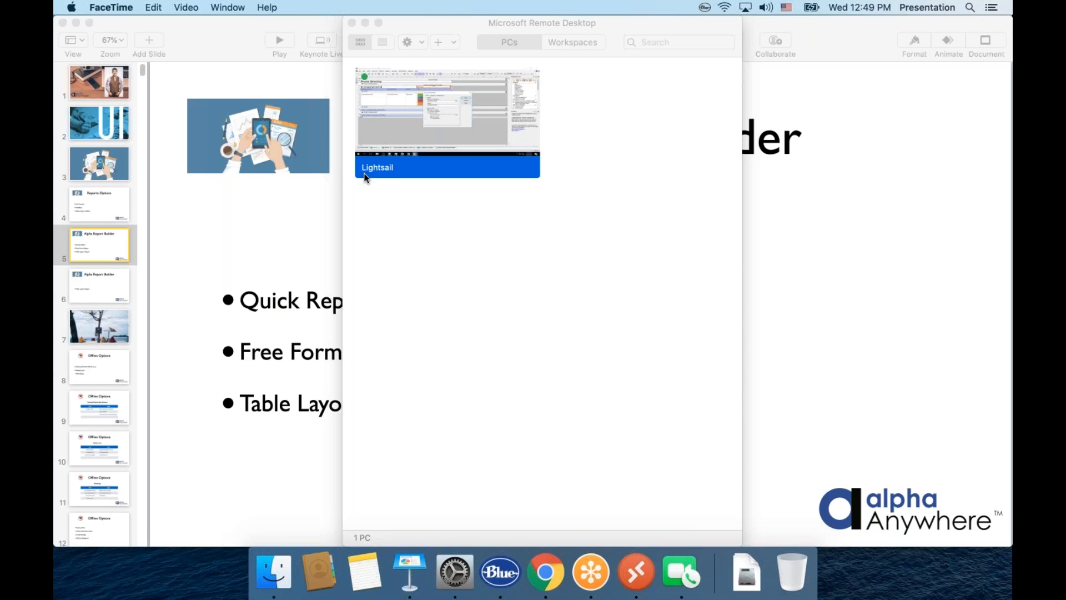
Reopen the Lightsail session in Microsoft Remote Desktop to return to the report editor
left_click(432, 117)
double_click(432, 117)
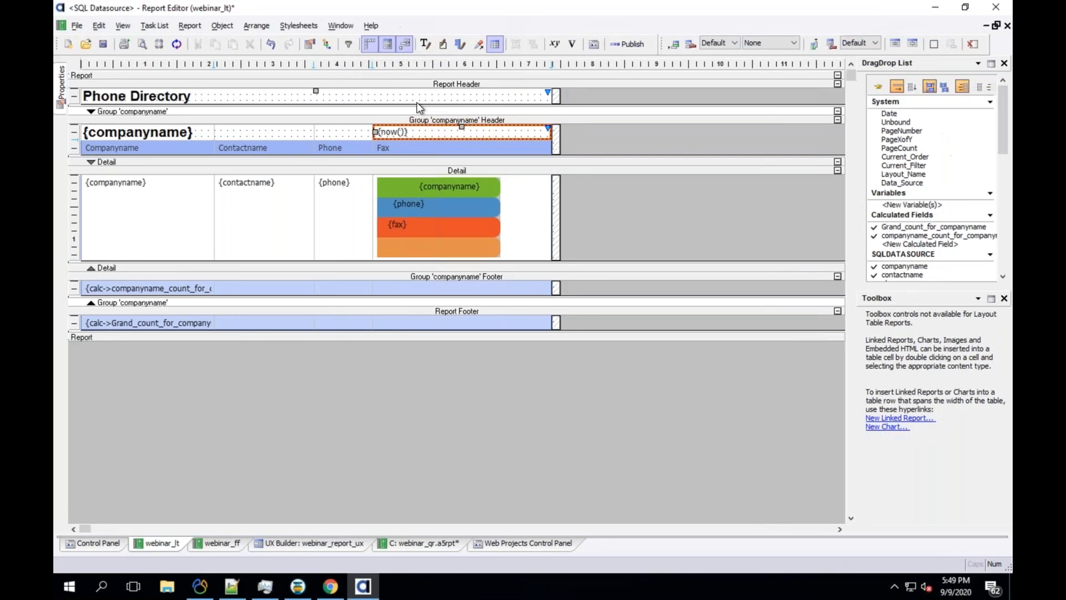
Look through the break fields offered for a new report group without inserting the group
right_click(416, 75)
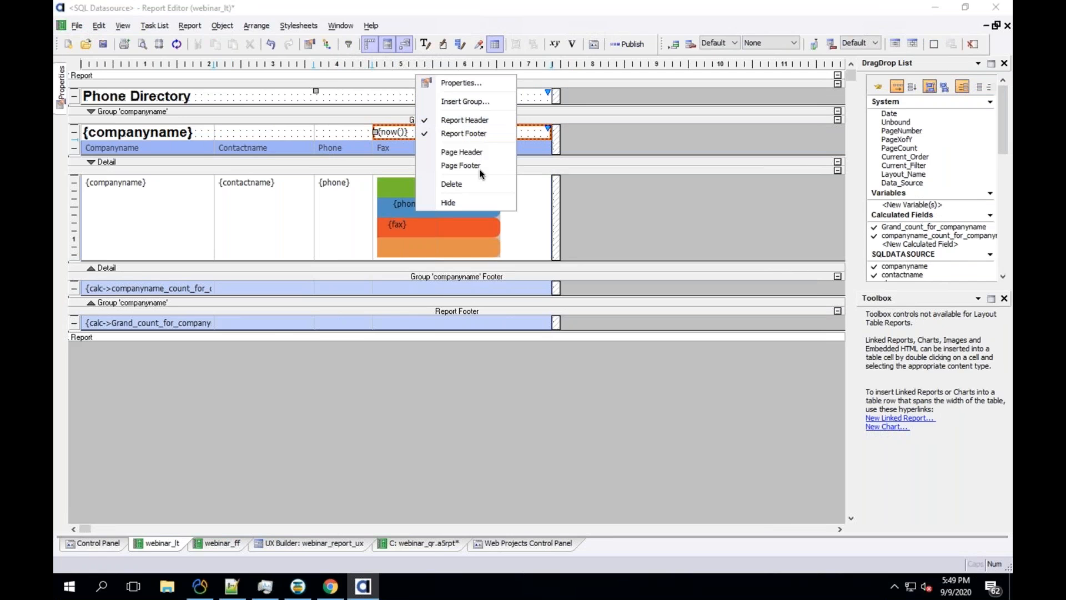
left_click(465, 103)
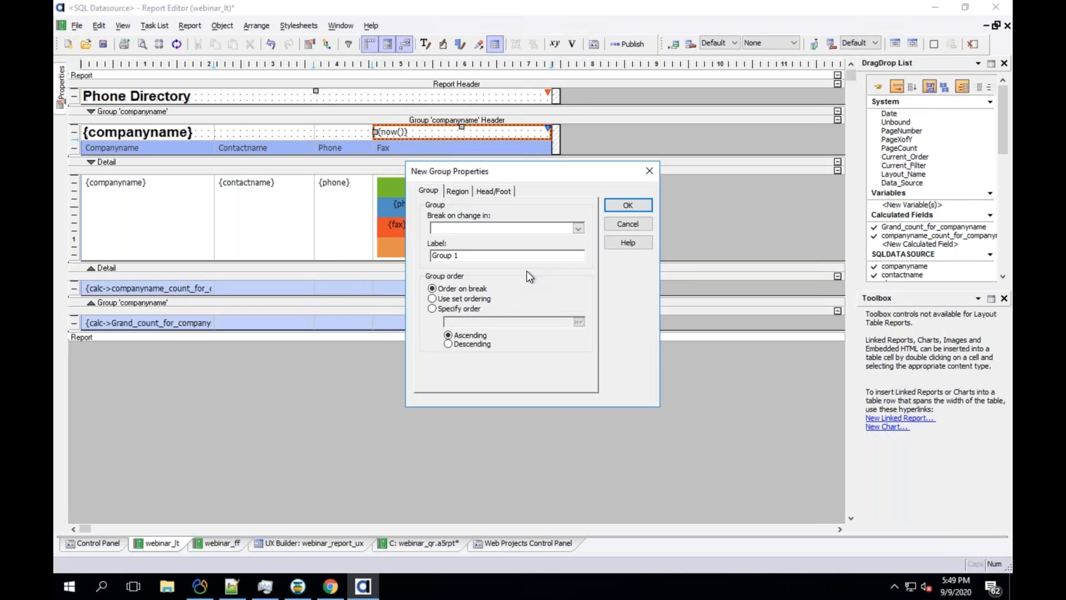
left_click(579, 228)
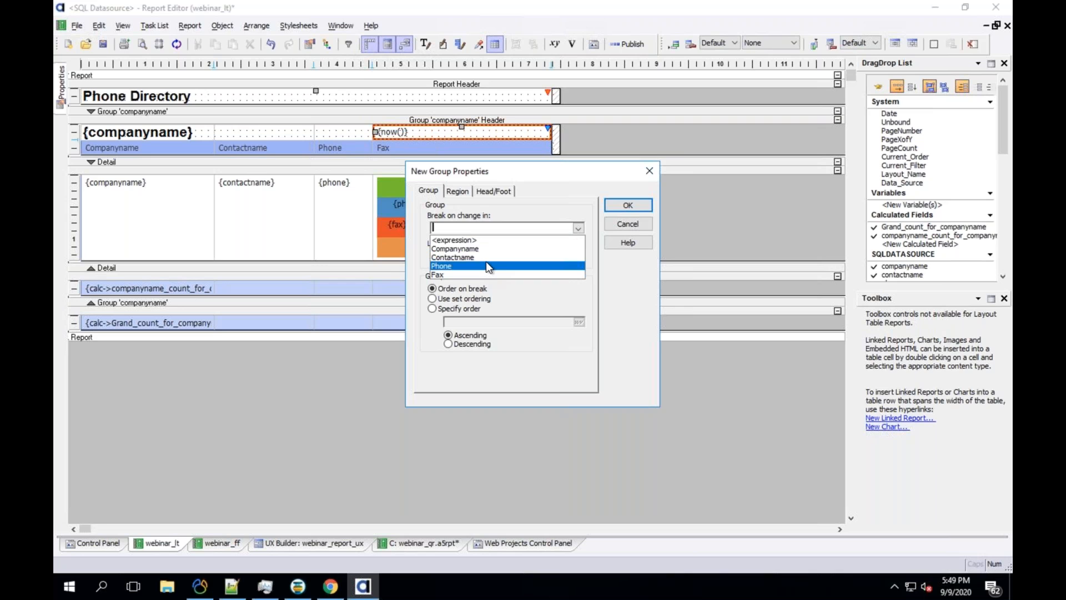
left_click(635, 222)
left_click(619, 222)
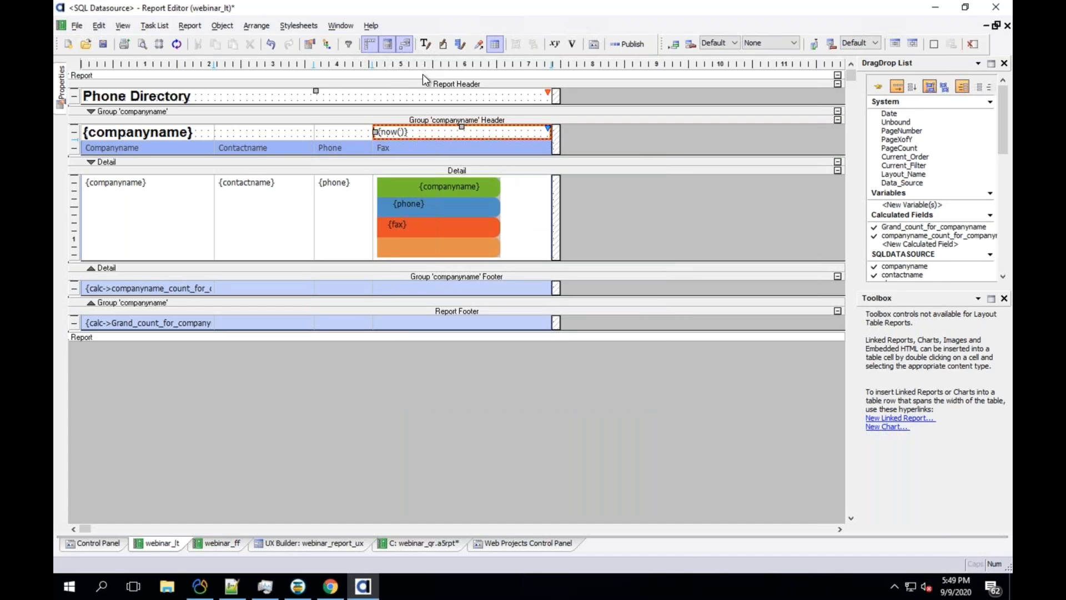
Preview the report, compare the headings on pages 1 and 2, and return to the report editor
right_click(454, 75)
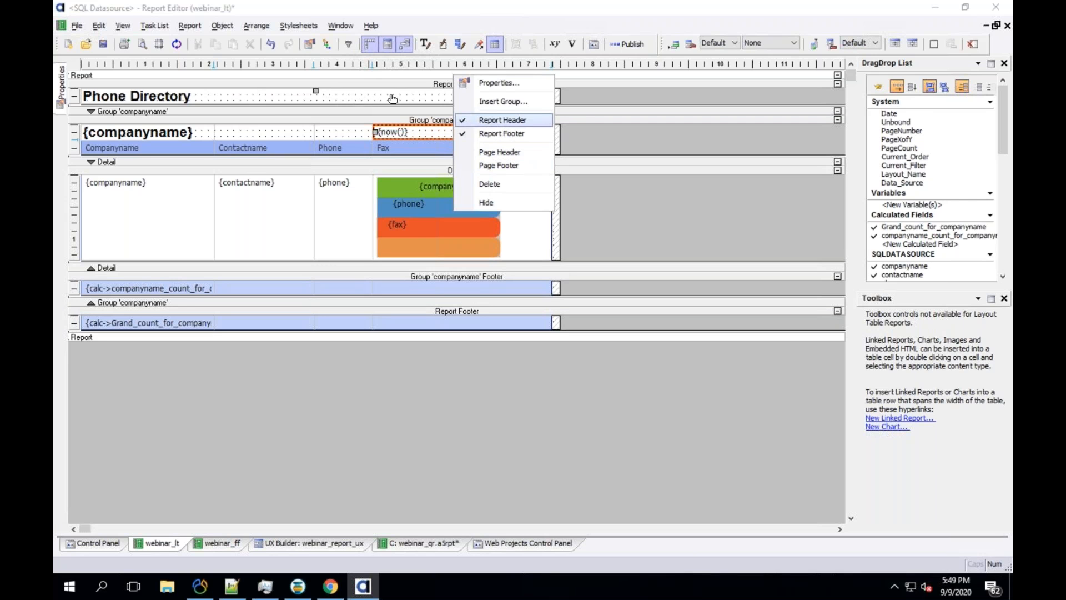
left_click(362, 98)
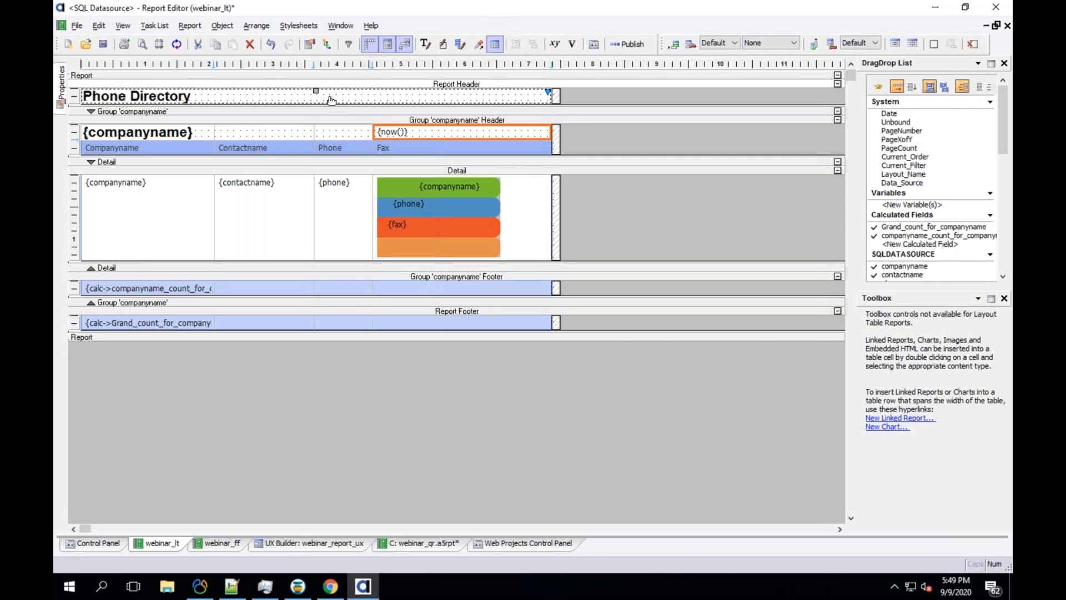
left_click(145, 46)
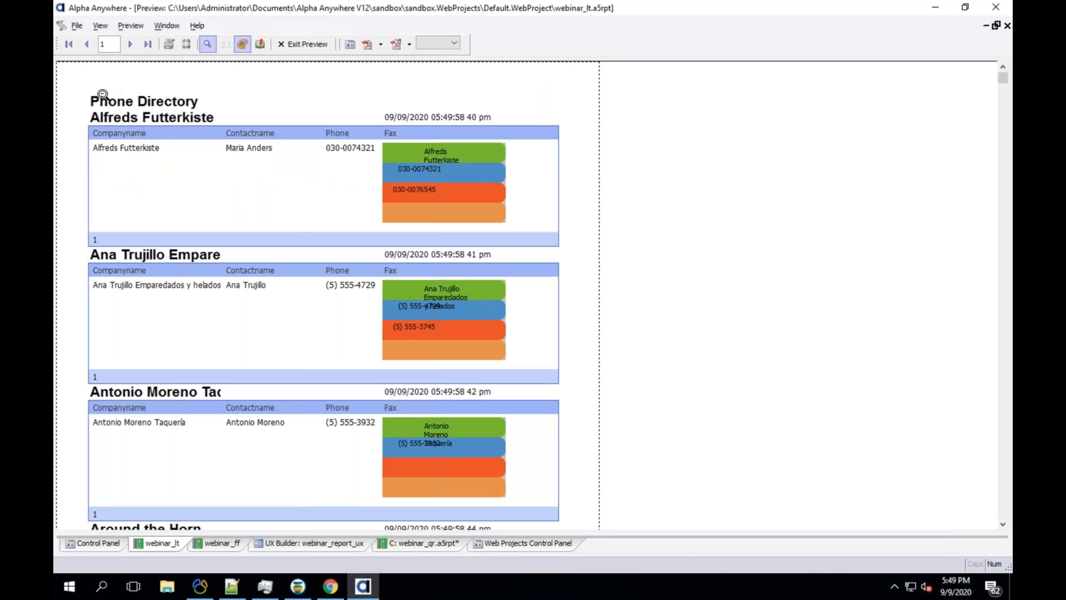
left_click(134, 49)
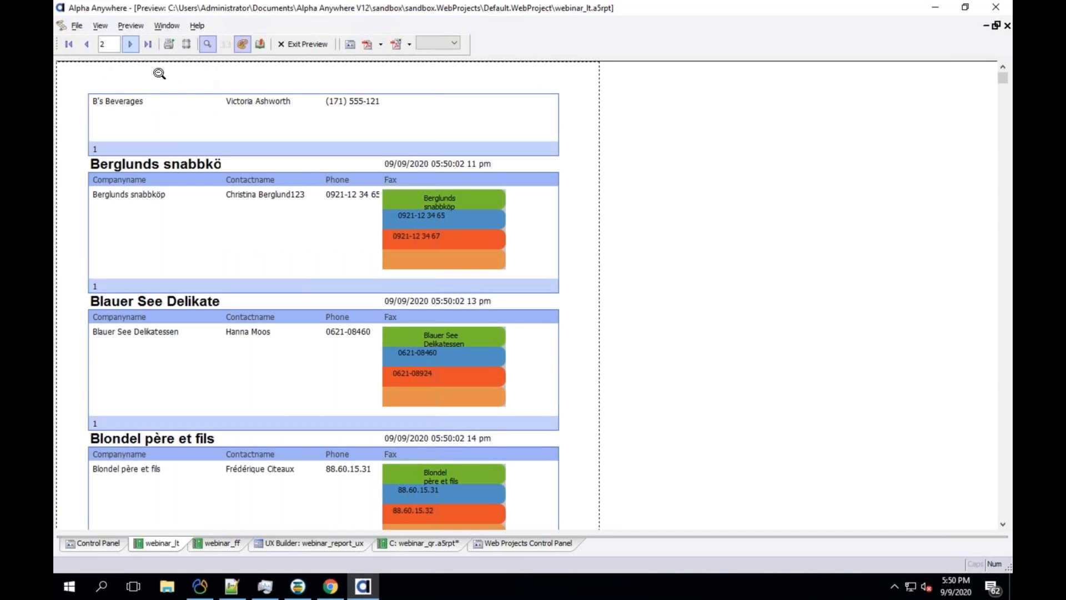
left_click(86, 44)
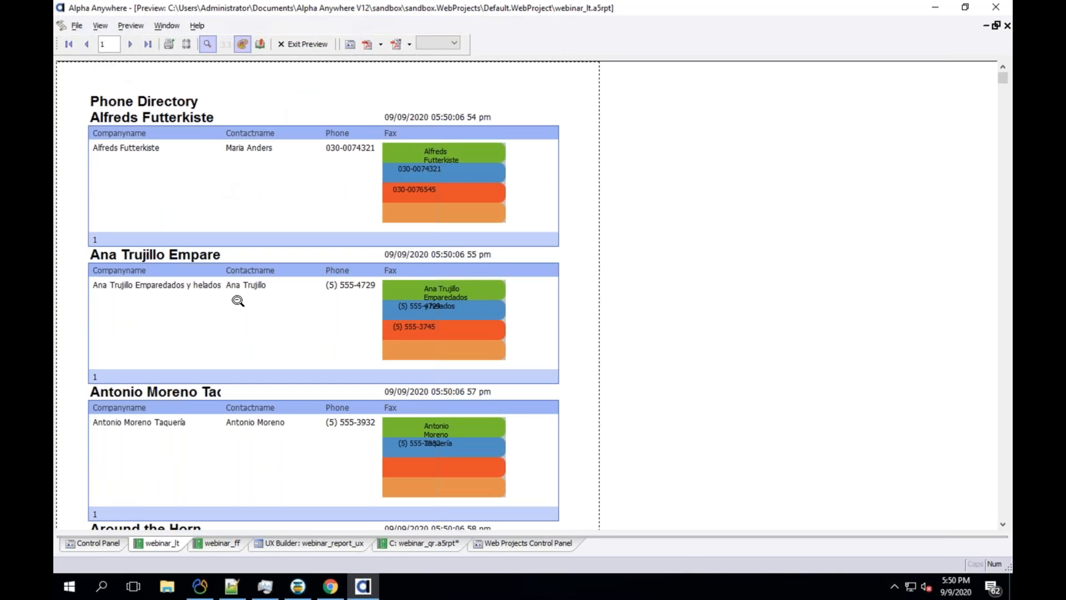
left_click(302, 44)
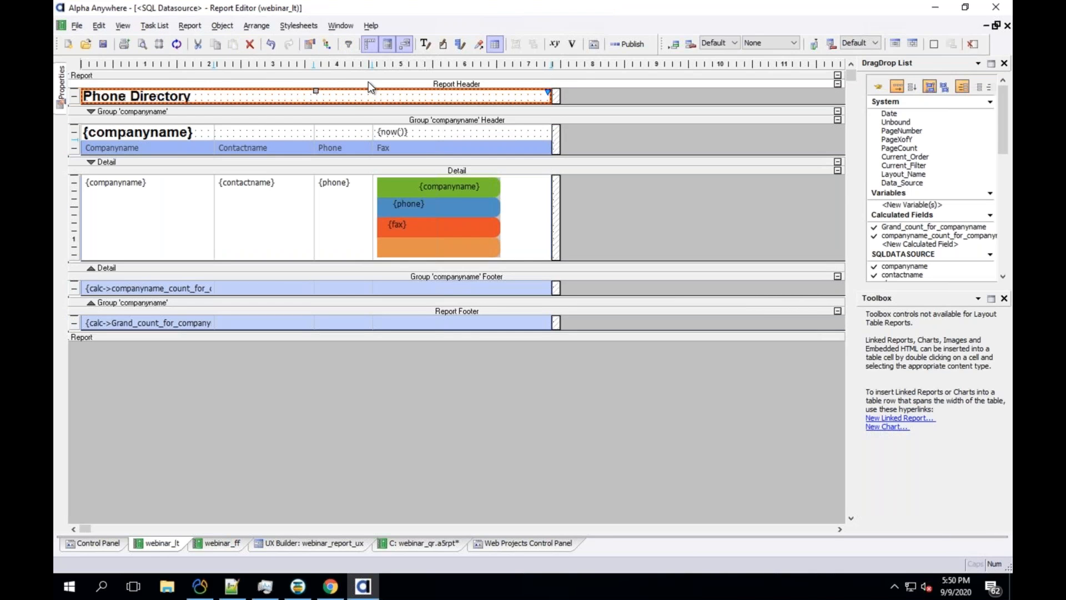
right_click(368, 82)
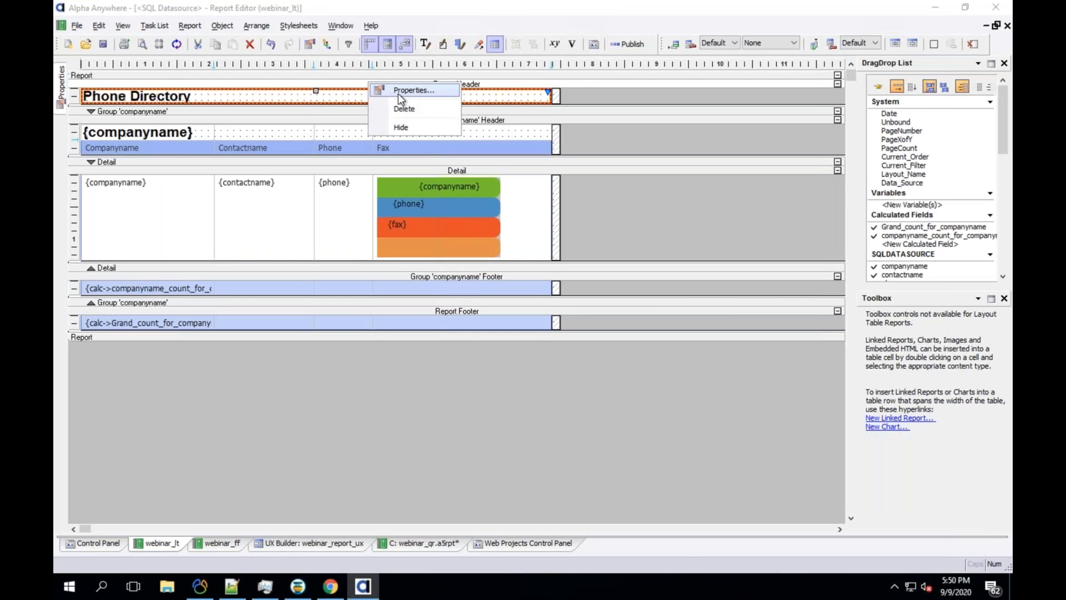
right_click(330, 86)
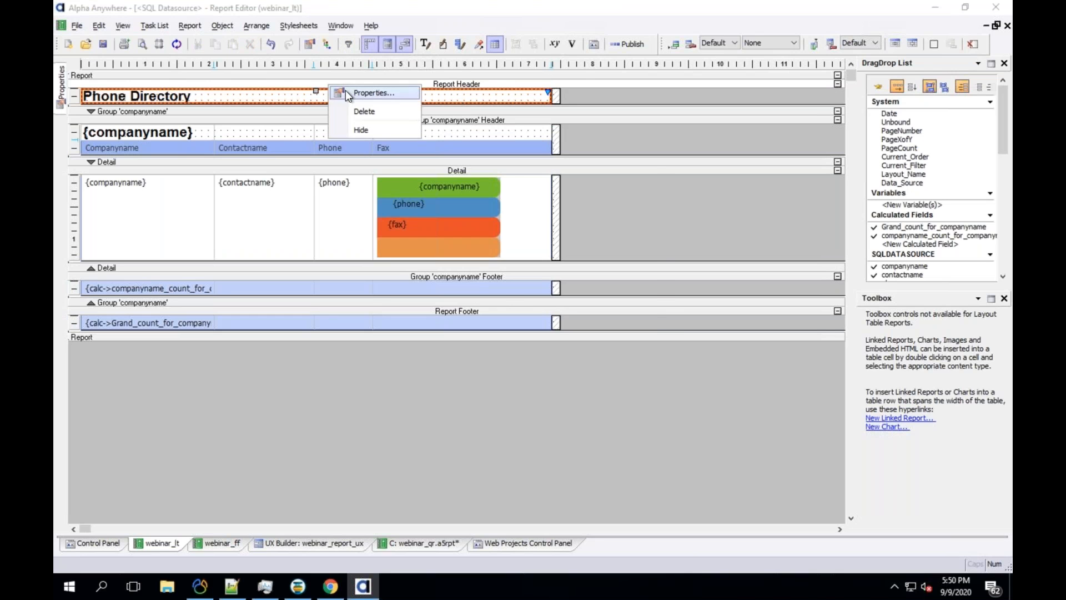
left_click(345, 90)
left_click(635, 228)
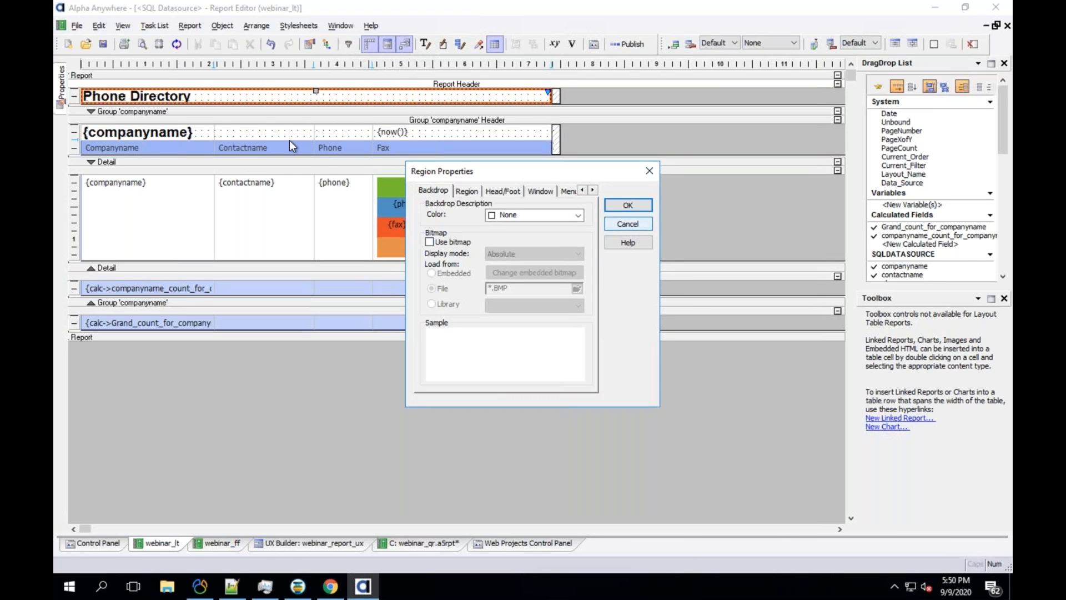
Add a page header section to the report
left_click(224, 134)
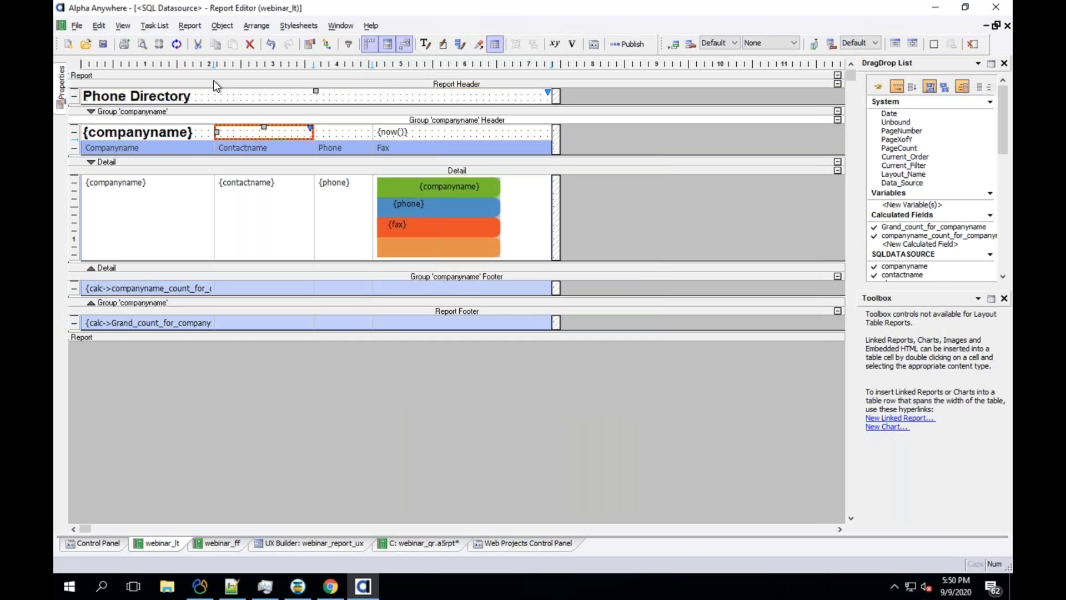
left_click(213, 77)
right_click(214, 76)
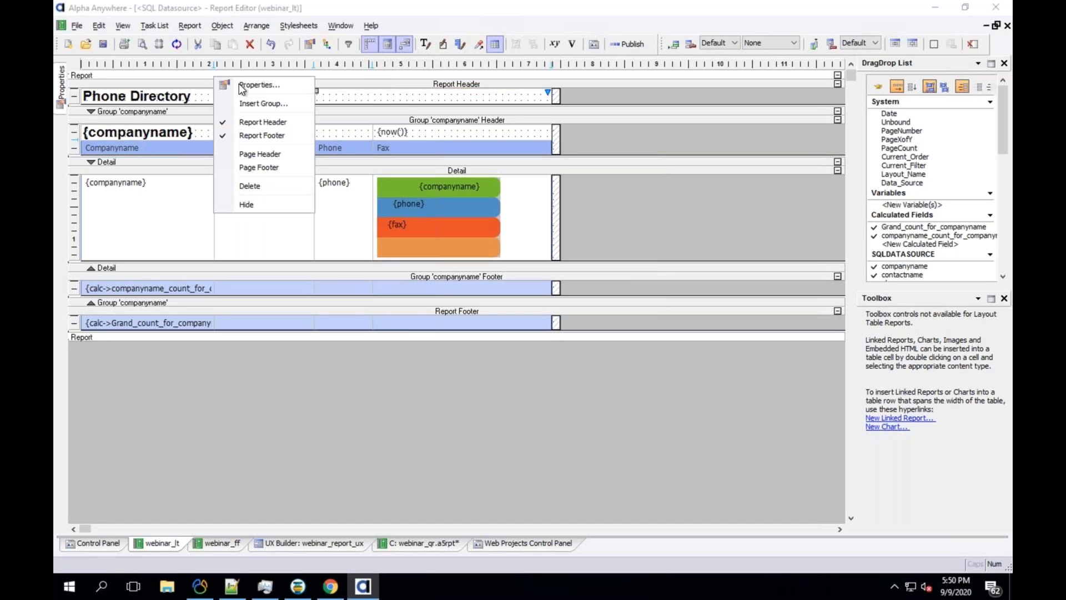
left_click(262, 155)
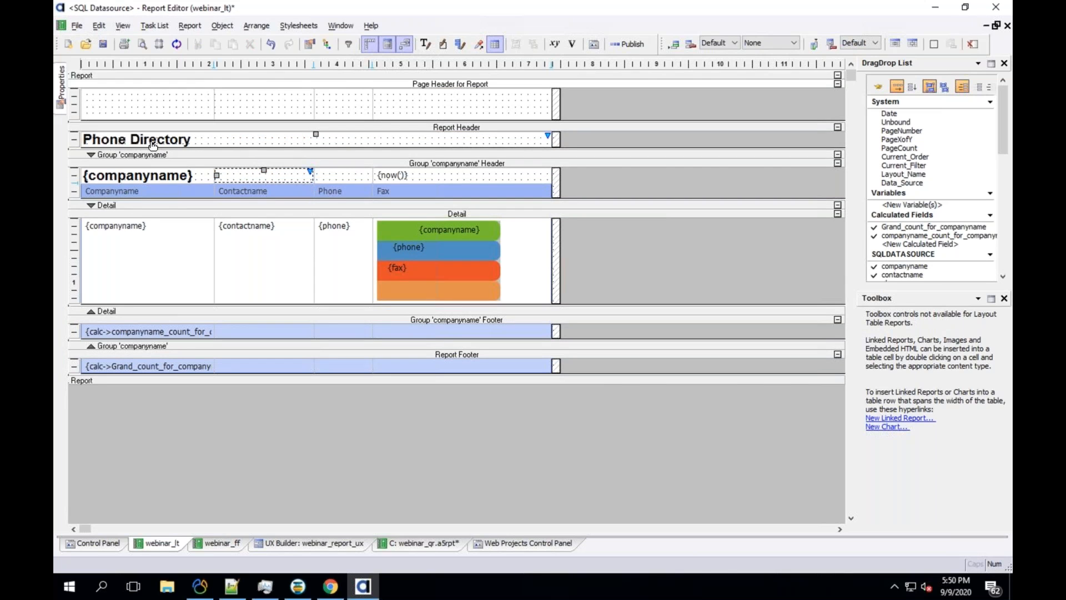
Merge all four cells of the page header row into a single cell
left_click(153, 145)
left_click(155, 103)
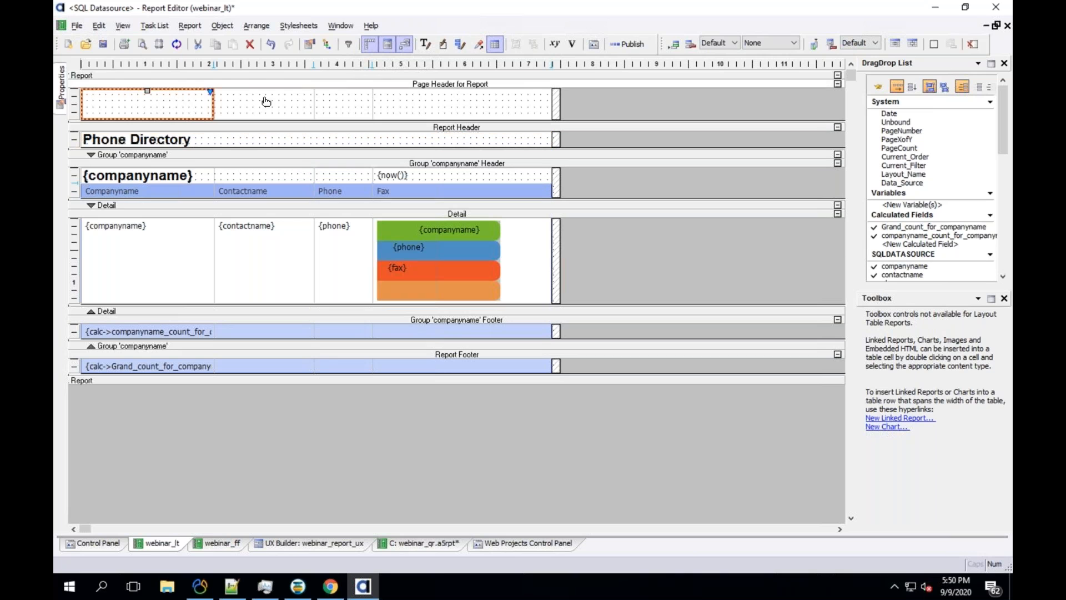
left_click(423, 114, "shift")
right_click(423, 114)
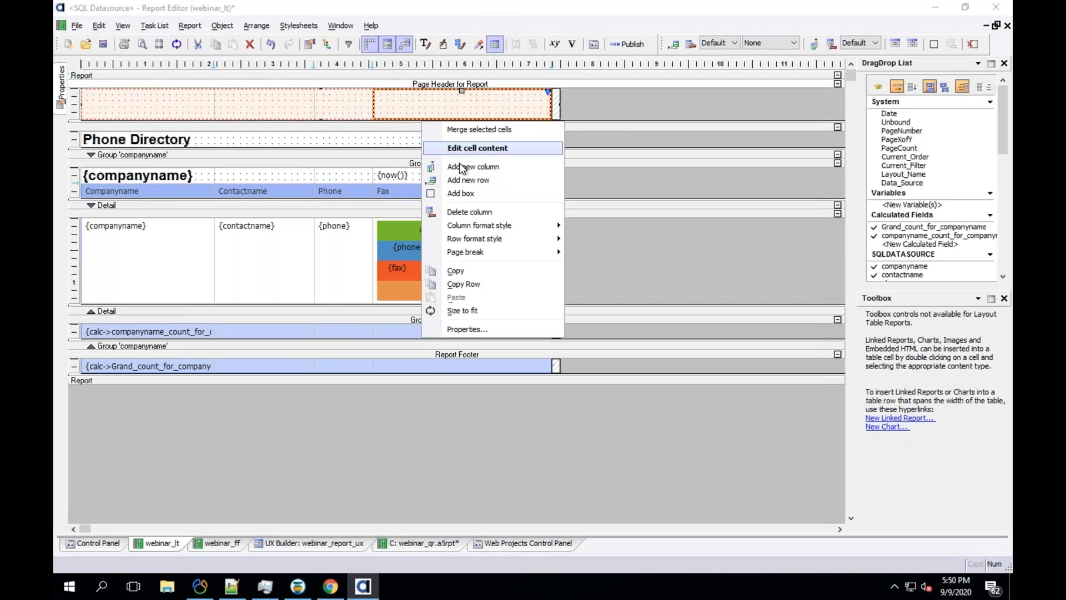
left_click(455, 129)
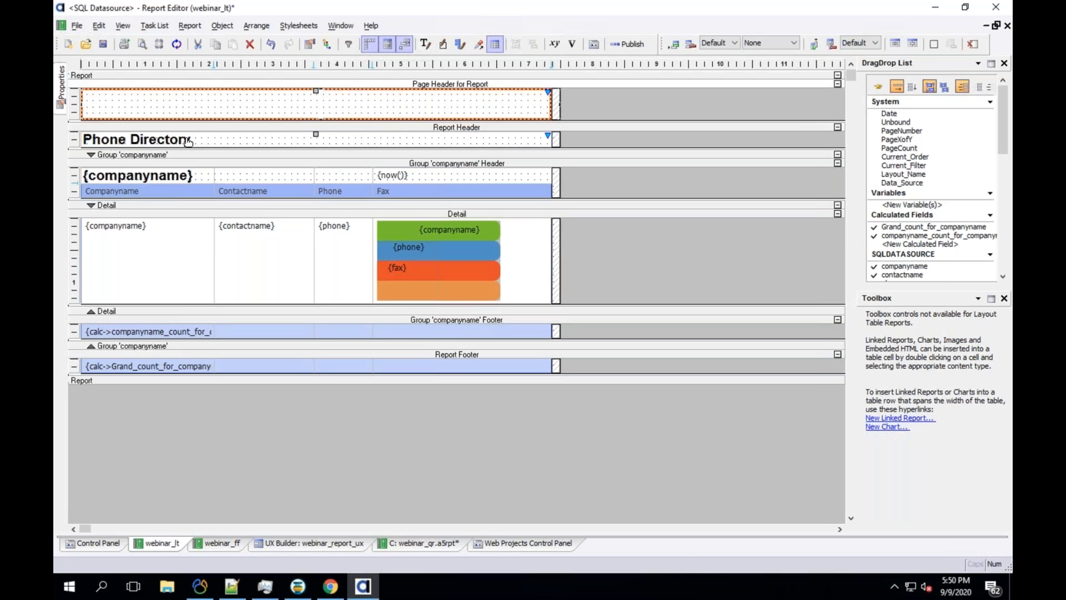
Copy the Phone Directory title cell from the report header into the merged page header cell
left_click(188, 142)
right_click(187, 146)
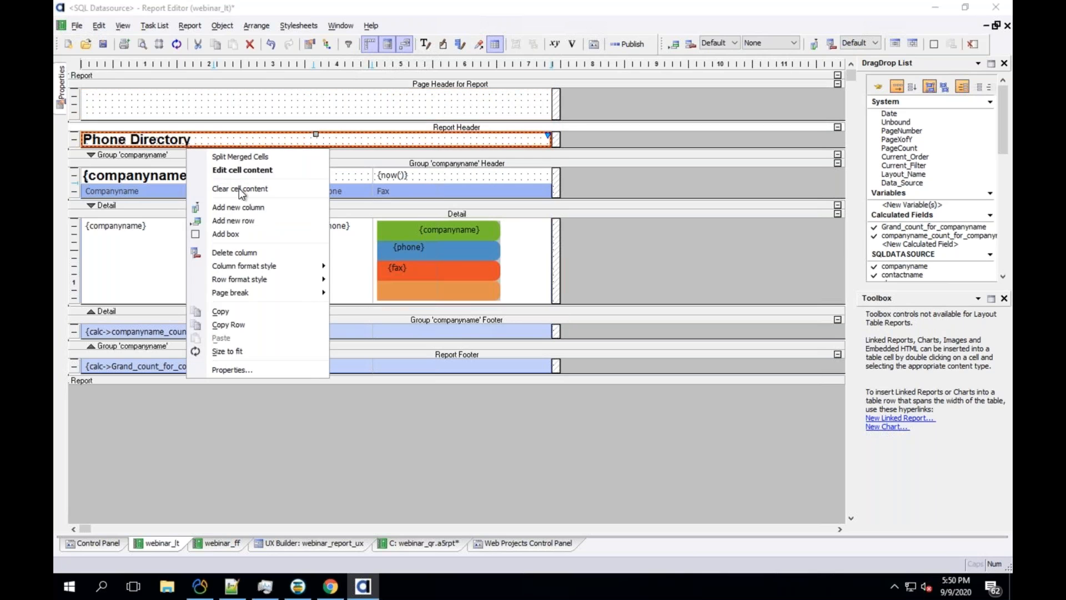
left_click(234, 313)
left_click(193, 96)
right_click(193, 96)
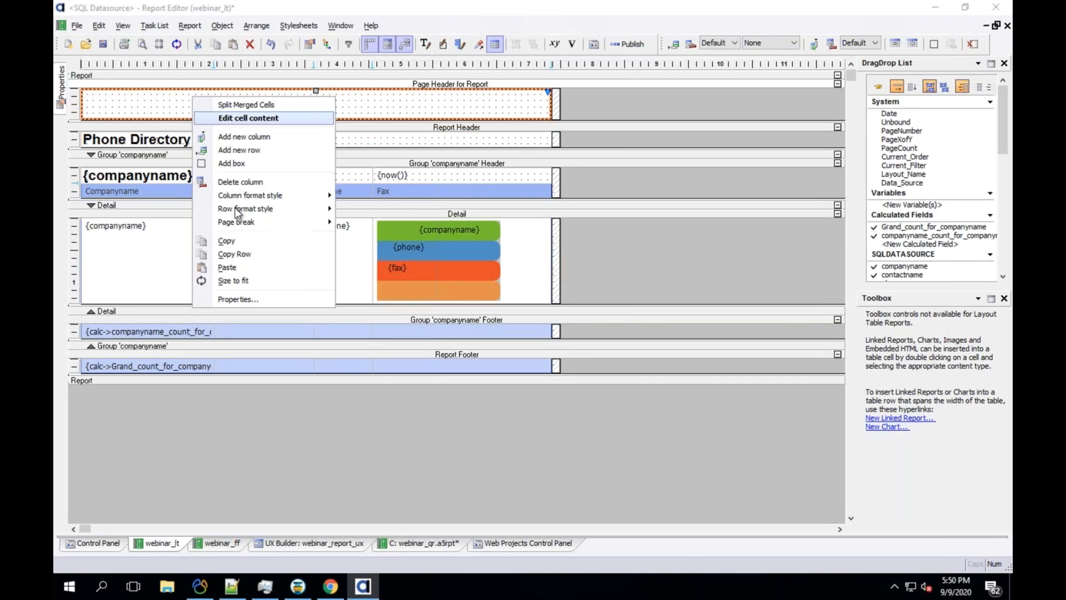
left_click(228, 268)
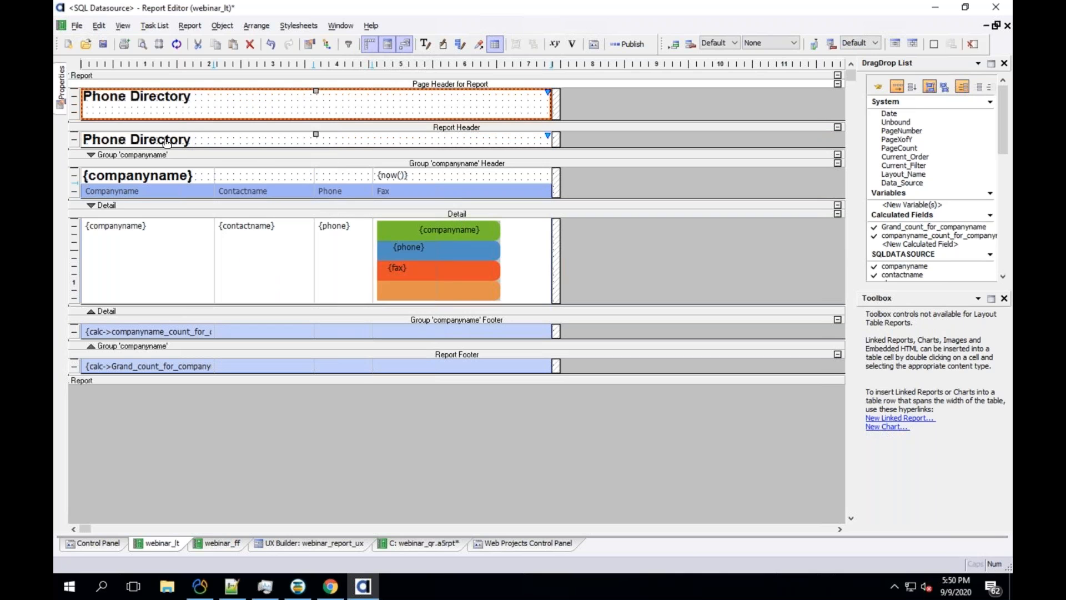
left_click(183, 179)
left_click(179, 146)
right_click(186, 148)
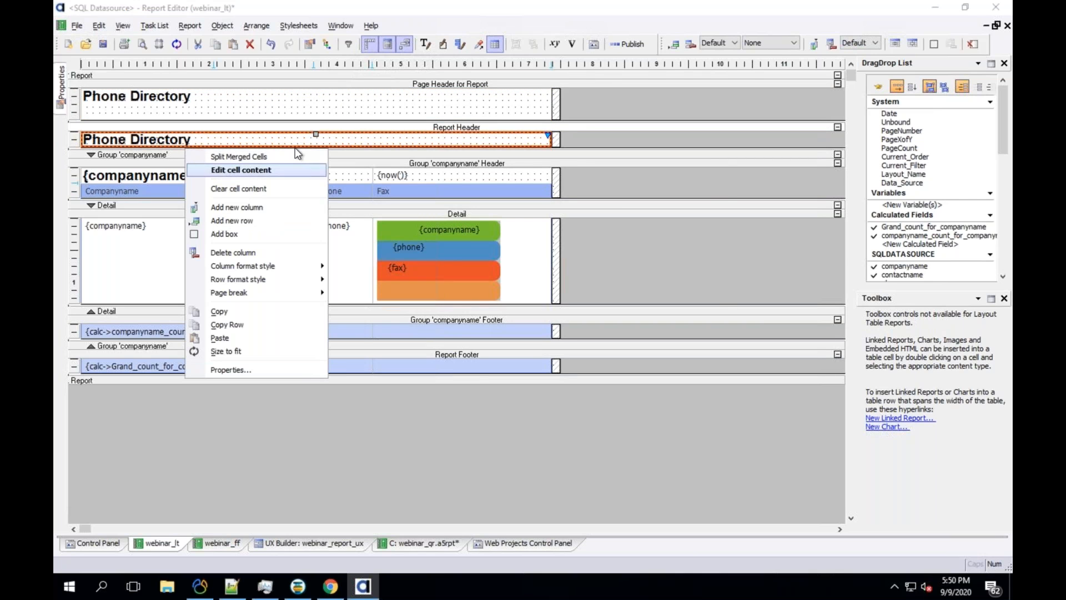
left_click(218, 171)
type("On top ")
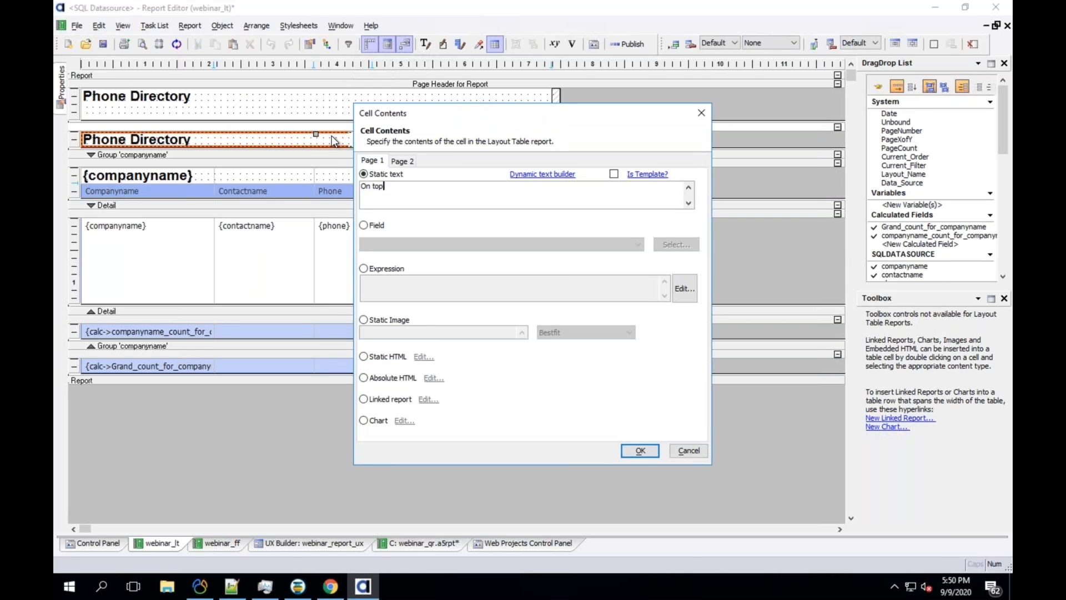
type("of every page...")
left_click(687, 449)
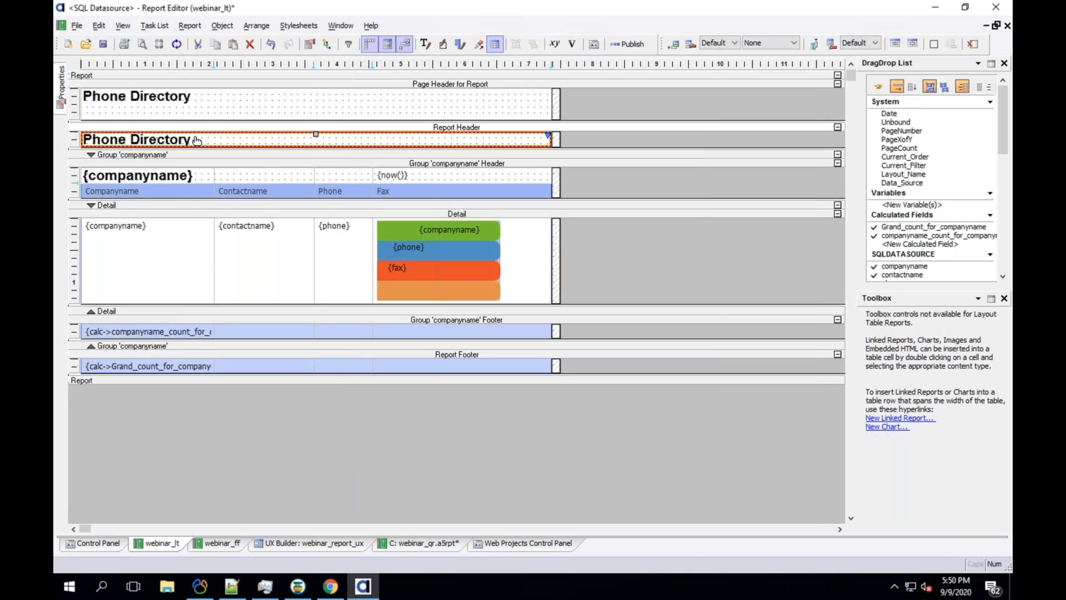
Replace the report header cell's static text with "Show only on first page..."
right_click(197, 140)
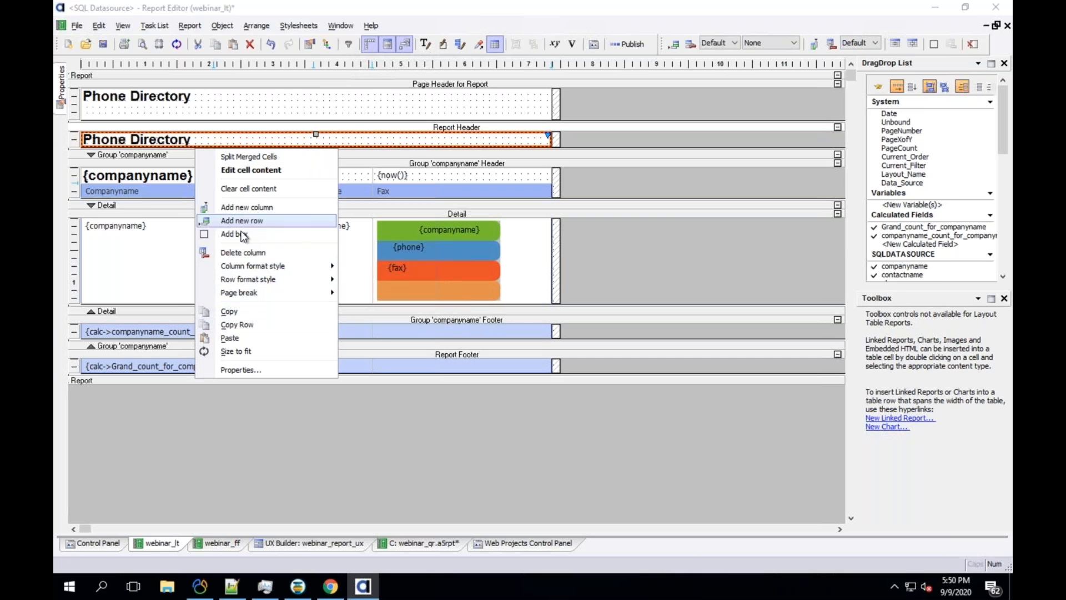
left_click(247, 171)
type("Show only on first page...")
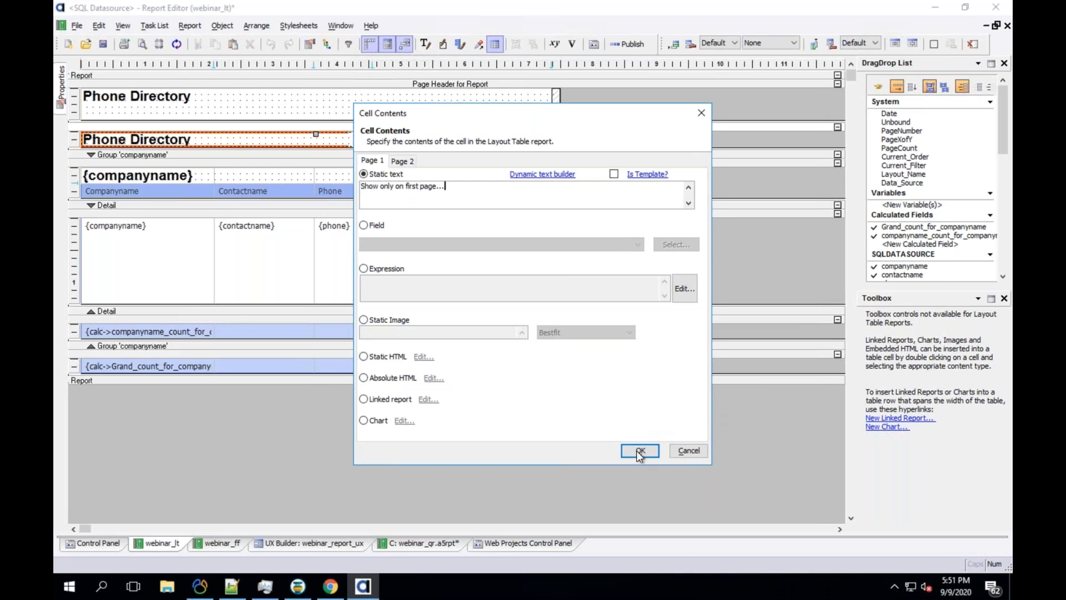
left_click(638, 450)
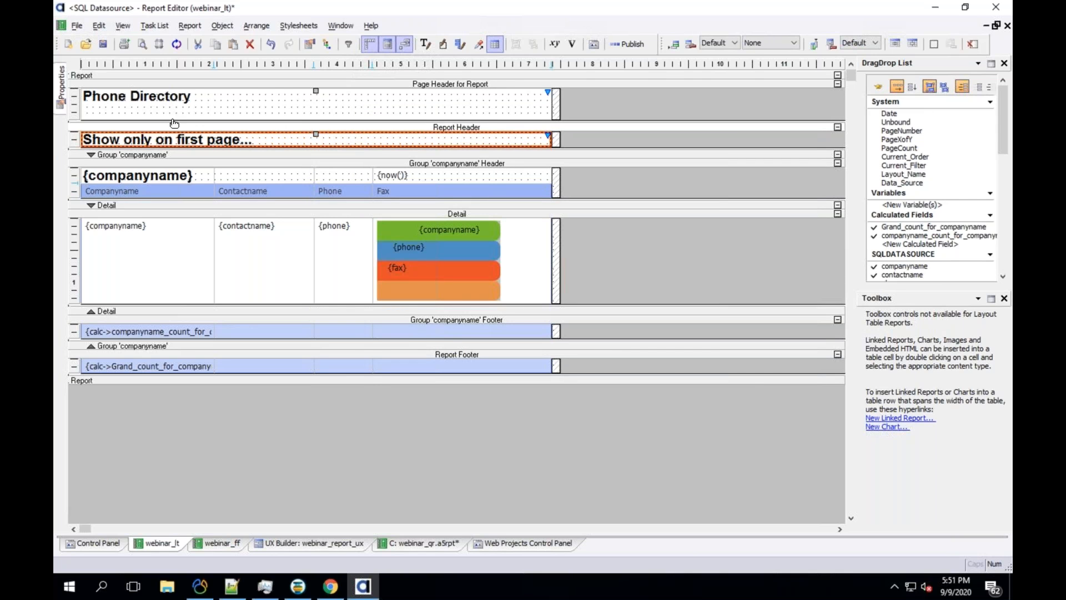
Save and preview the report, compare the page and report headers across pages 1 to 4, and return to the editor
left_click(103, 44)
left_click(143, 42)
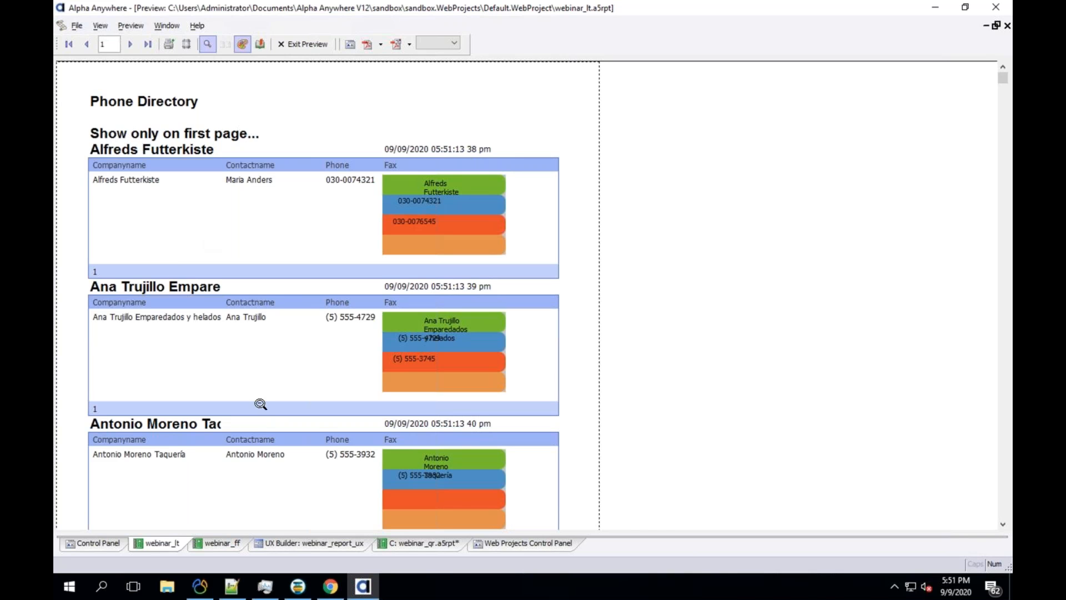
left_click(130, 45)
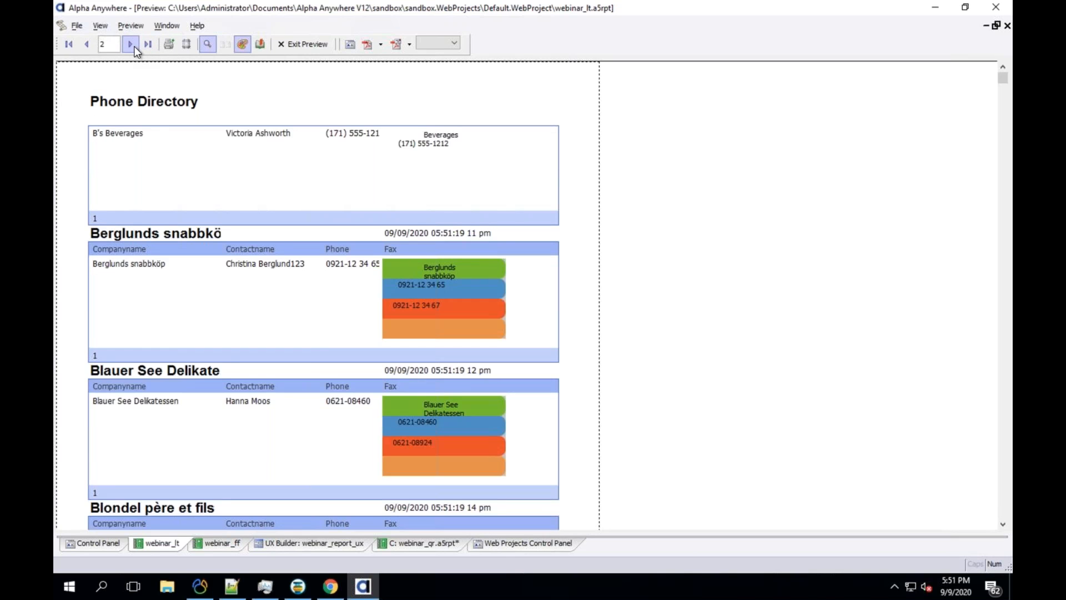
left_click(132, 45)
left_click(85, 45)
left_click(85, 45)
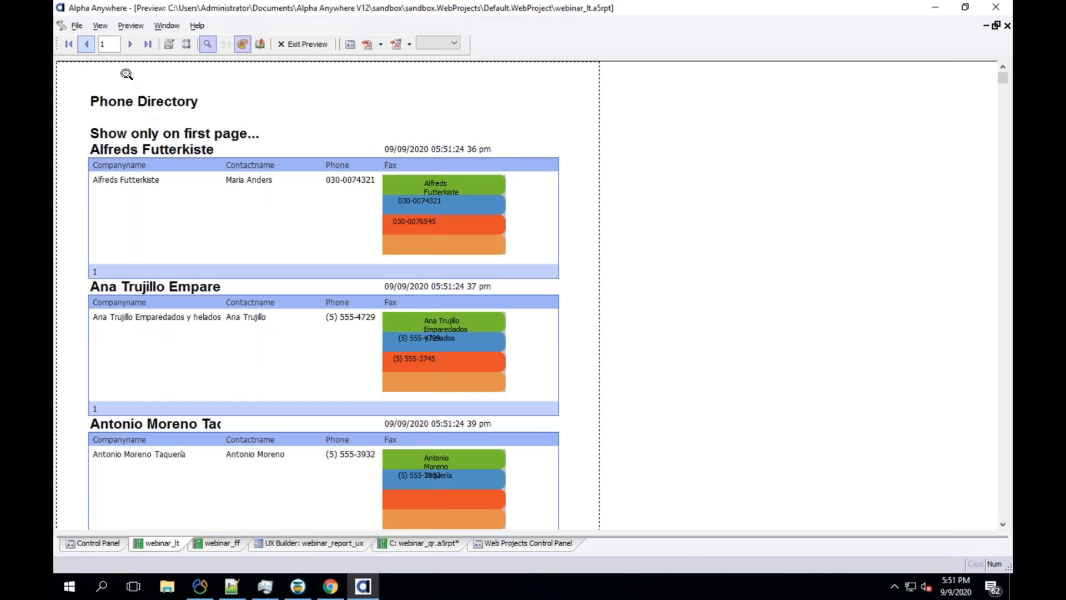
left_click(130, 44)
left_click(130, 44)
left_click(130, 44)
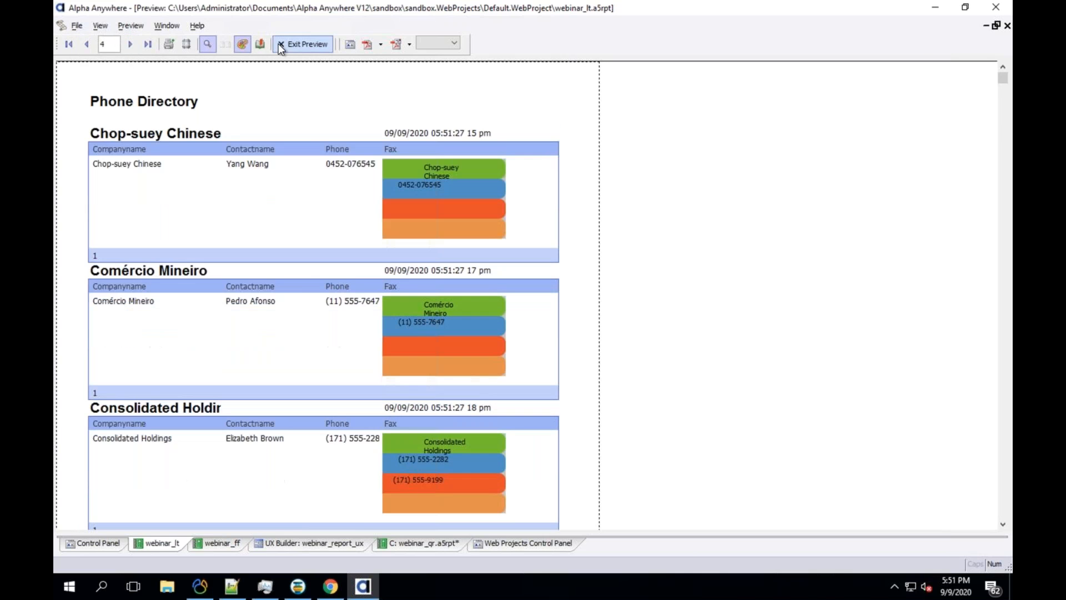
left_click(281, 47)
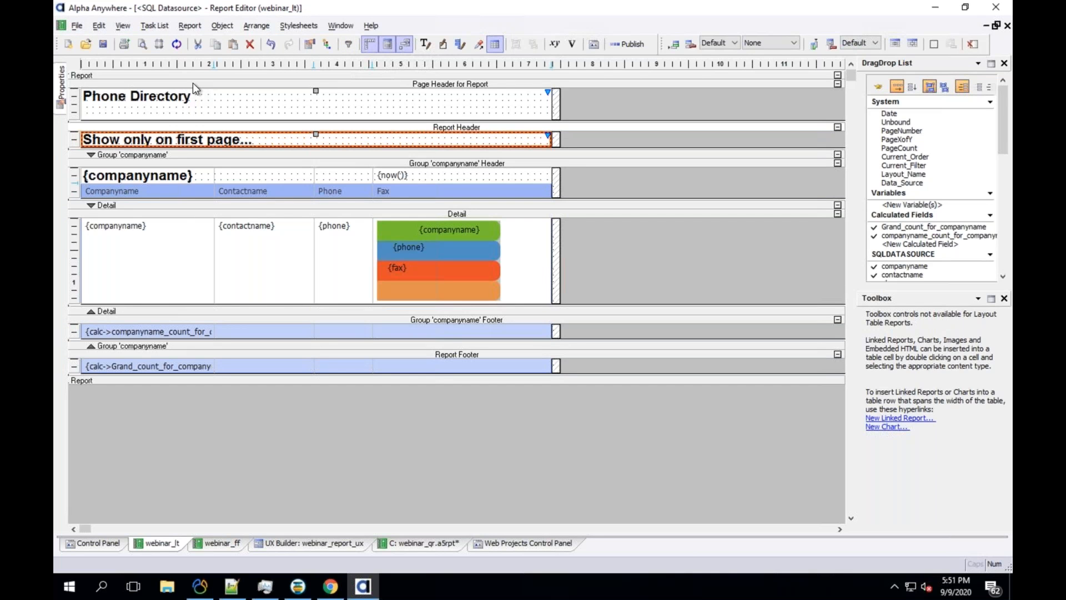
left_click(210, 115)
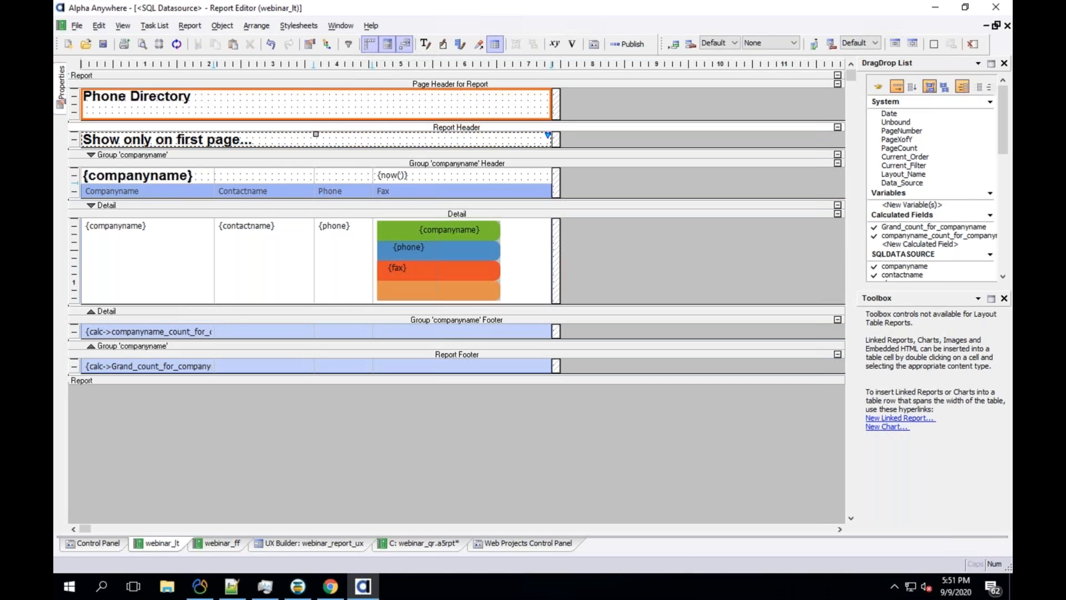
left_click(215, 137)
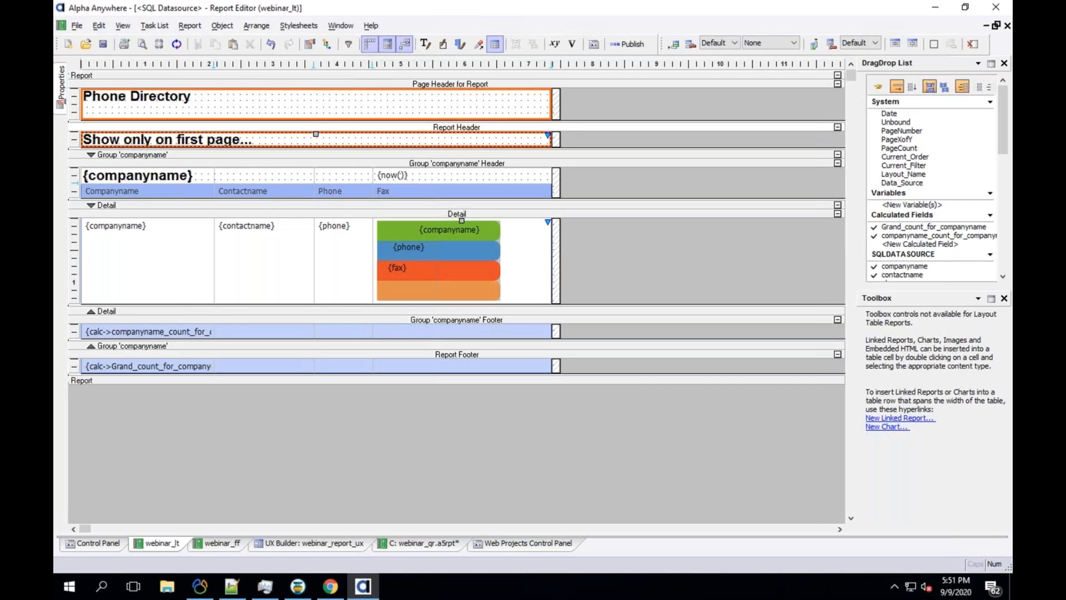
Examine the page header's region properties for backdrop, region, window and menus/toolbars, and close them without changes
right_click(239, 76)
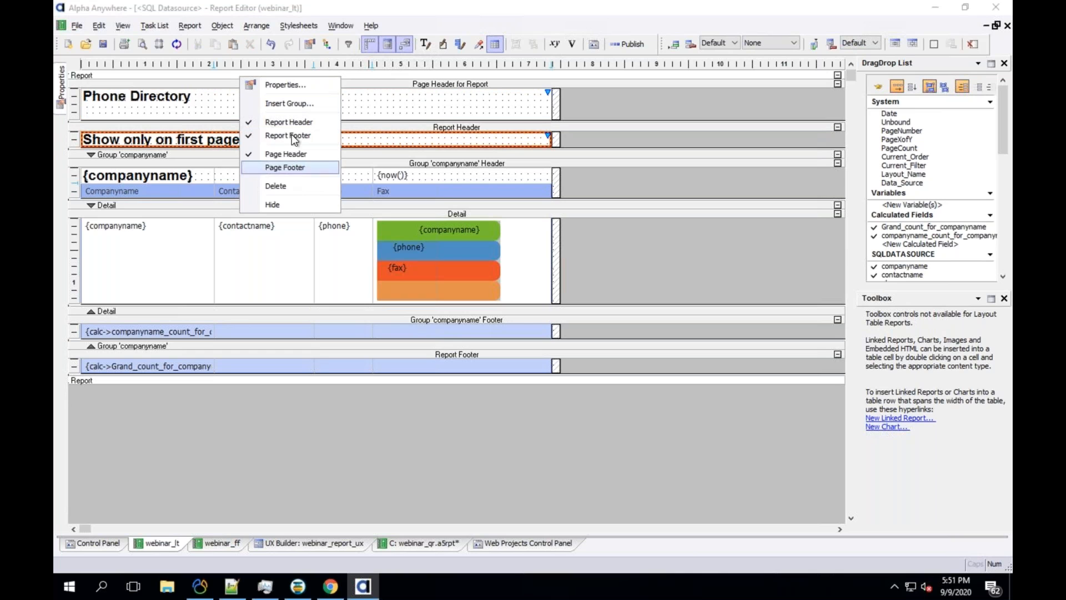
left_click(321, 89)
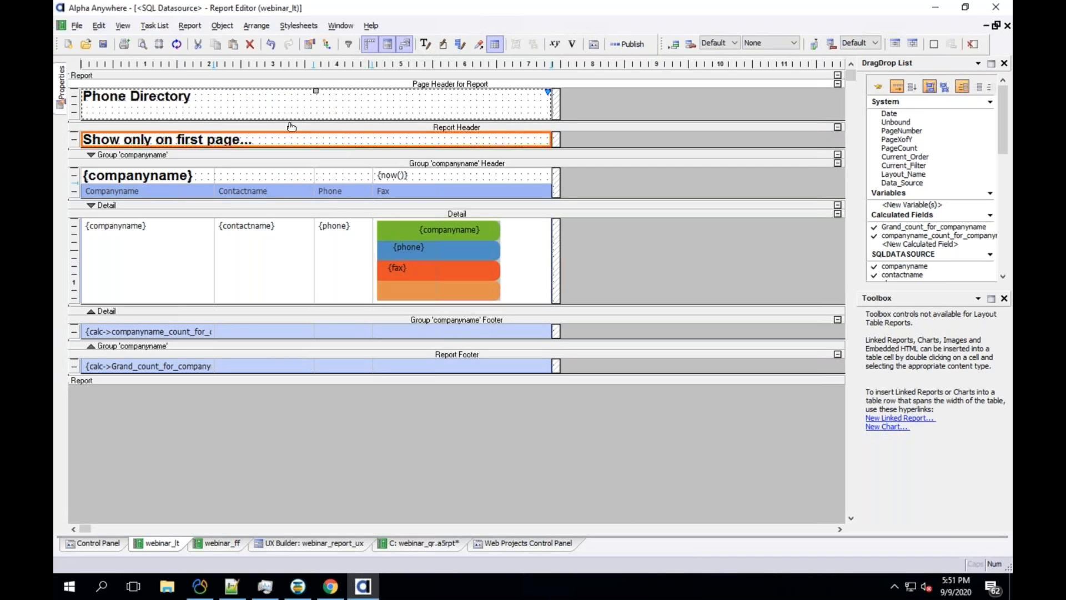
right_click(286, 84)
left_click(298, 93)
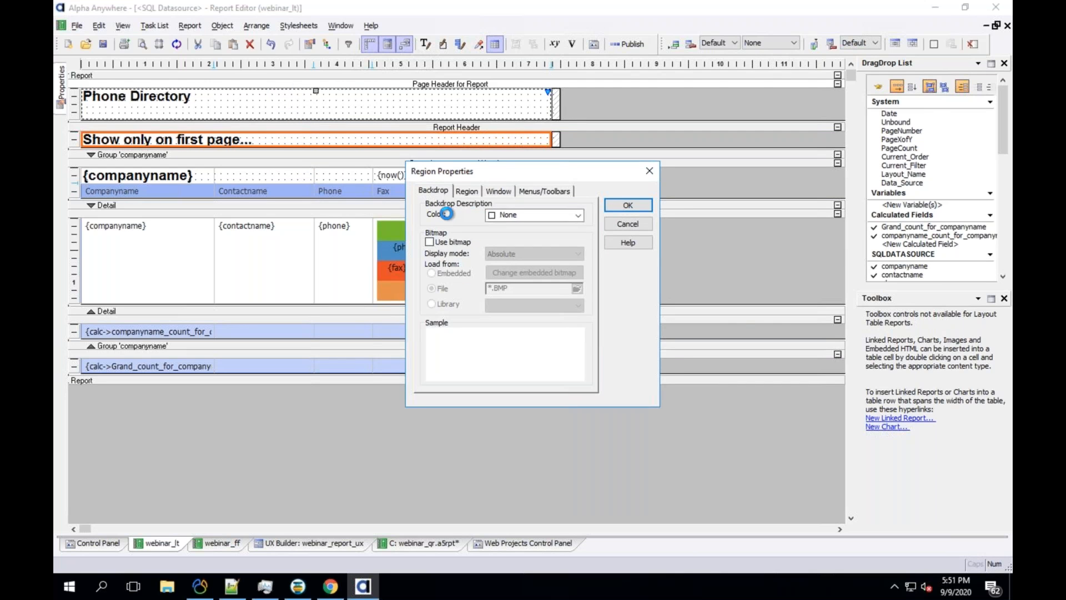
left_click(475, 194)
left_click(497, 193)
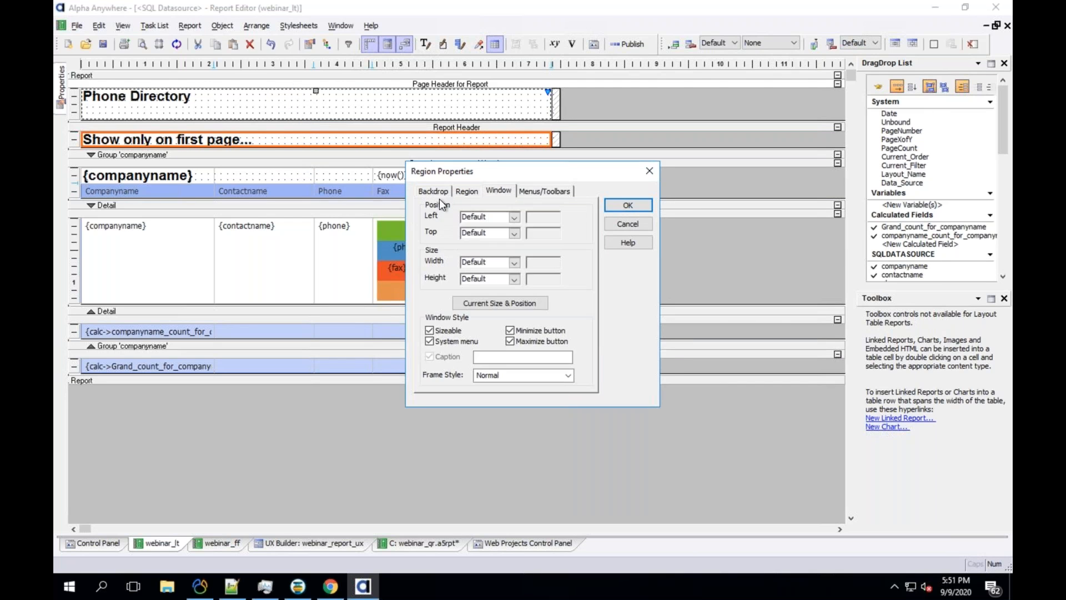
left_click(436, 192)
left_click(499, 192)
left_click(557, 193)
left_click(433, 191)
left_click(629, 228)
left_click(109, 124)
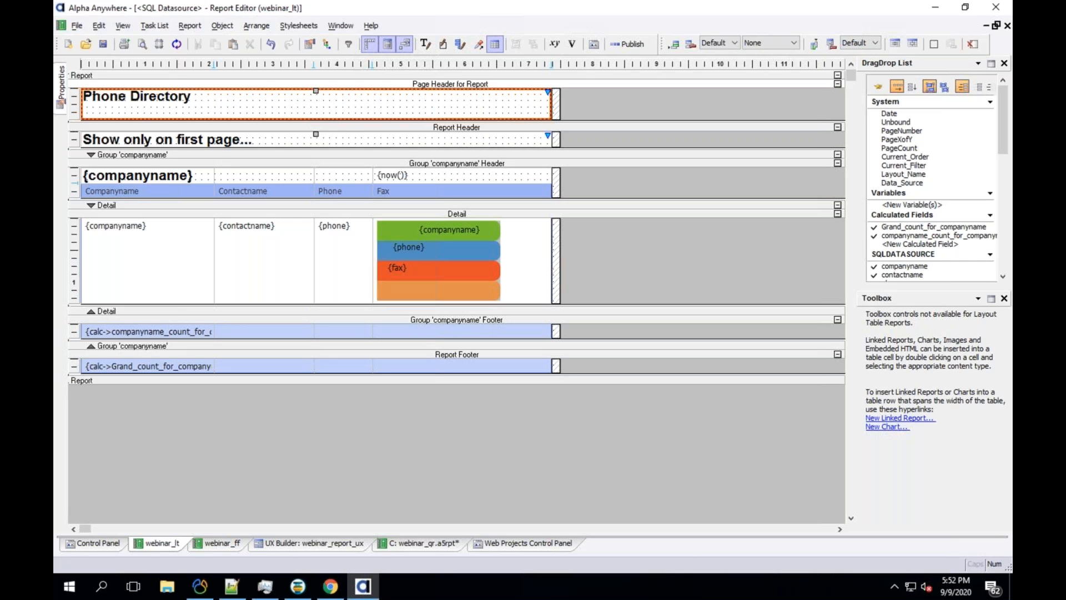
Set the companyname group to start each group on a new page in its group properties
left_click(242, 175)
right_click(223, 158)
left_click(265, 168)
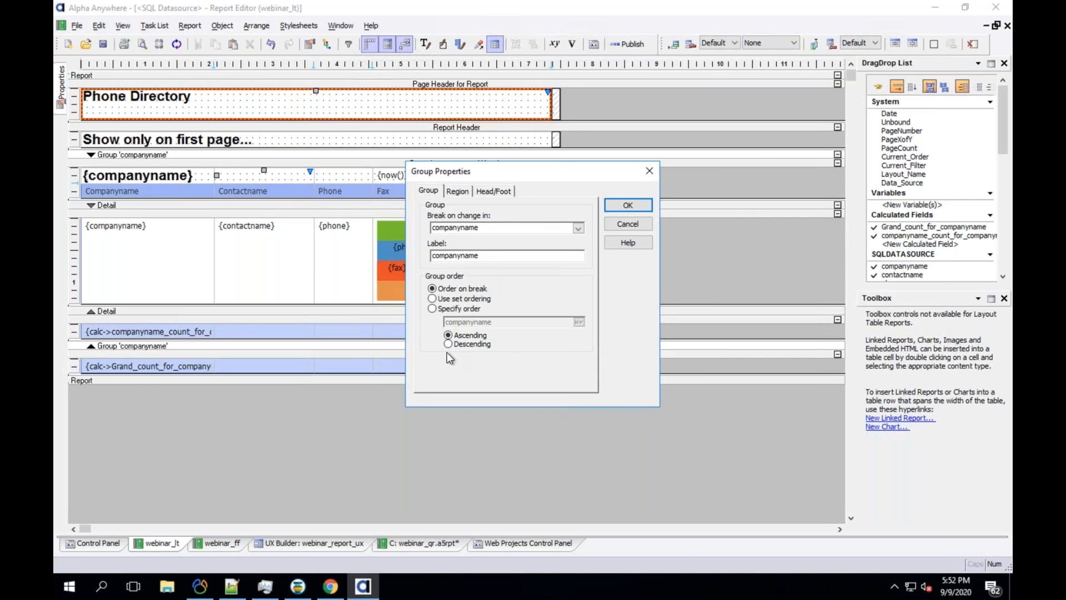
left_click(451, 195)
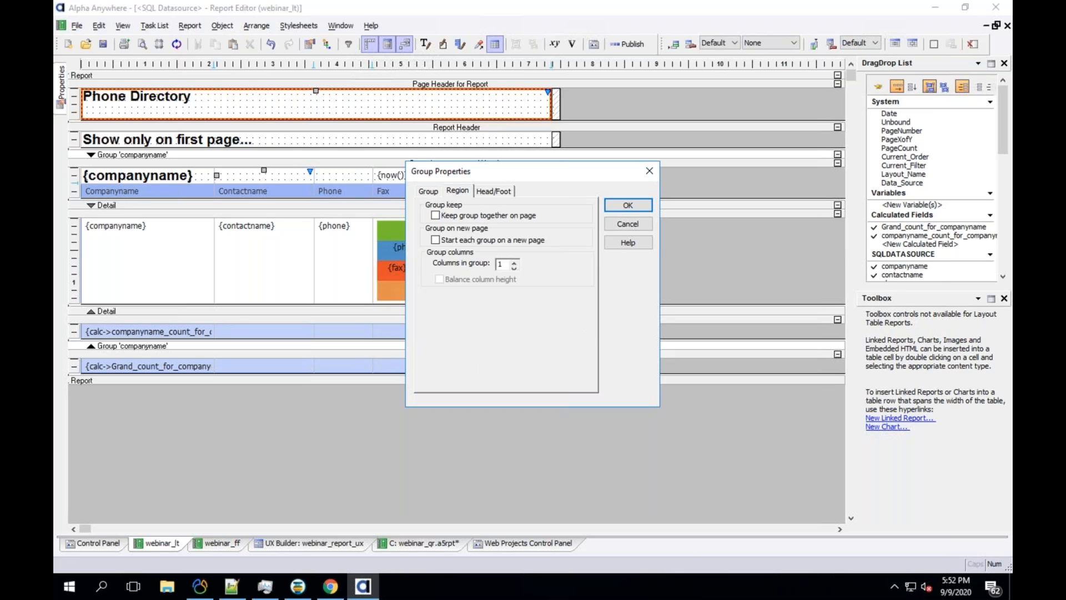
left_click(490, 194)
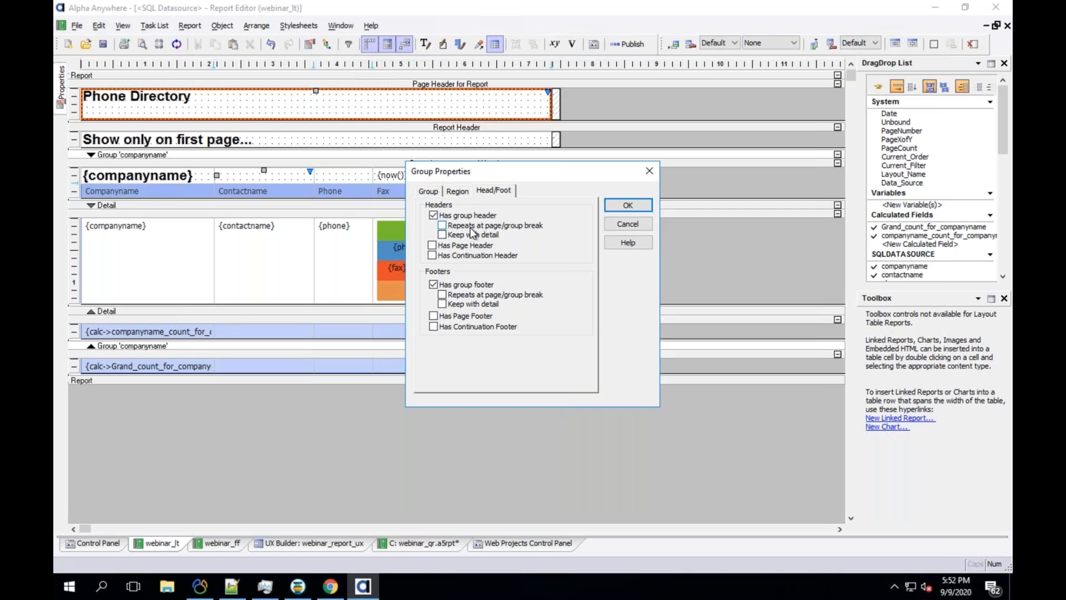
left_click(474, 261)
left_click(468, 194)
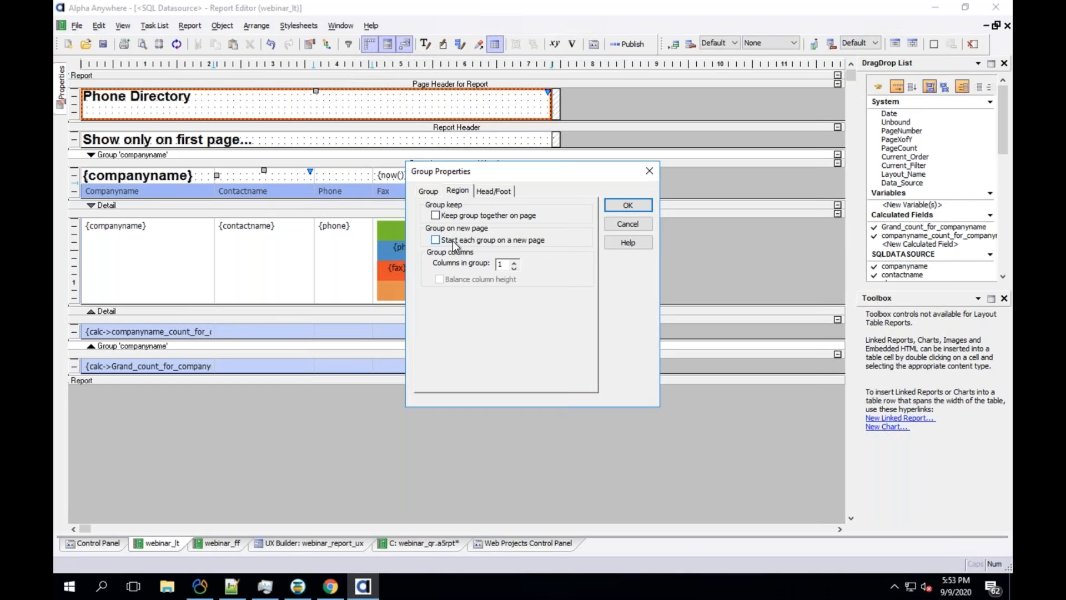
left_click(516, 241)
left_click(614, 208)
Preview the report, page through pages 1 to 7 to check the company page breaks, and return to the editor
left_click(142, 44)
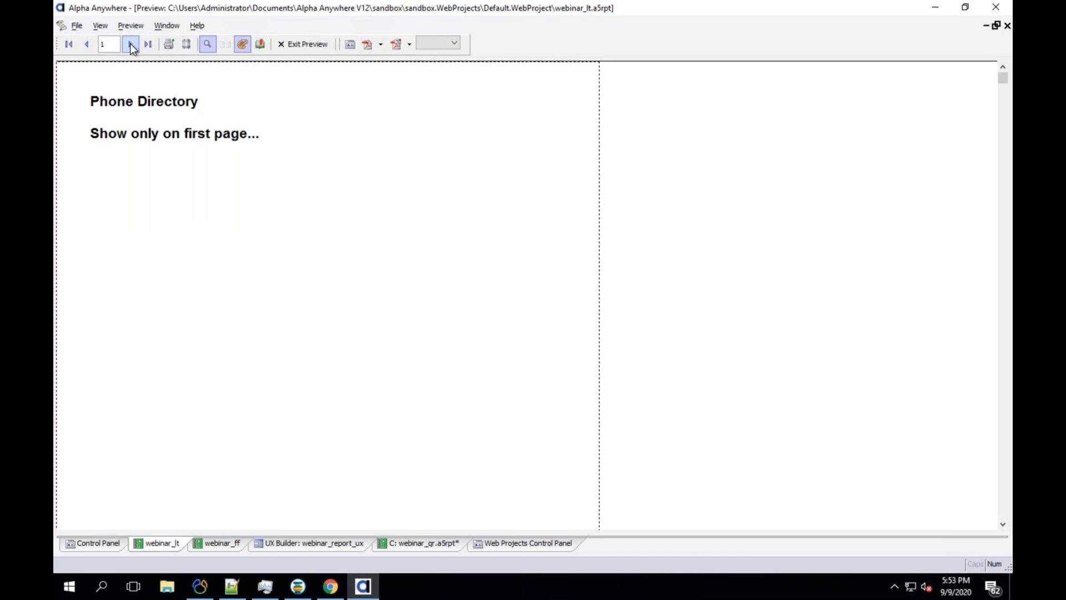
left_click(129, 43)
left_click(130, 43)
left_click(130, 43)
left_click(130, 43)
left_click(130, 43)
left_click(130, 43)
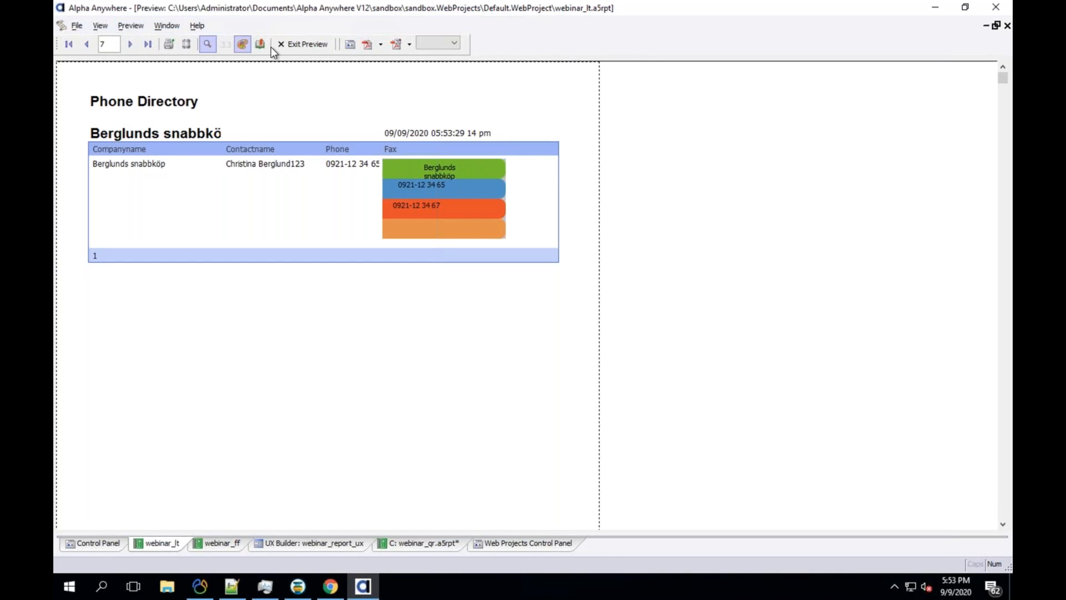
left_click(86, 43)
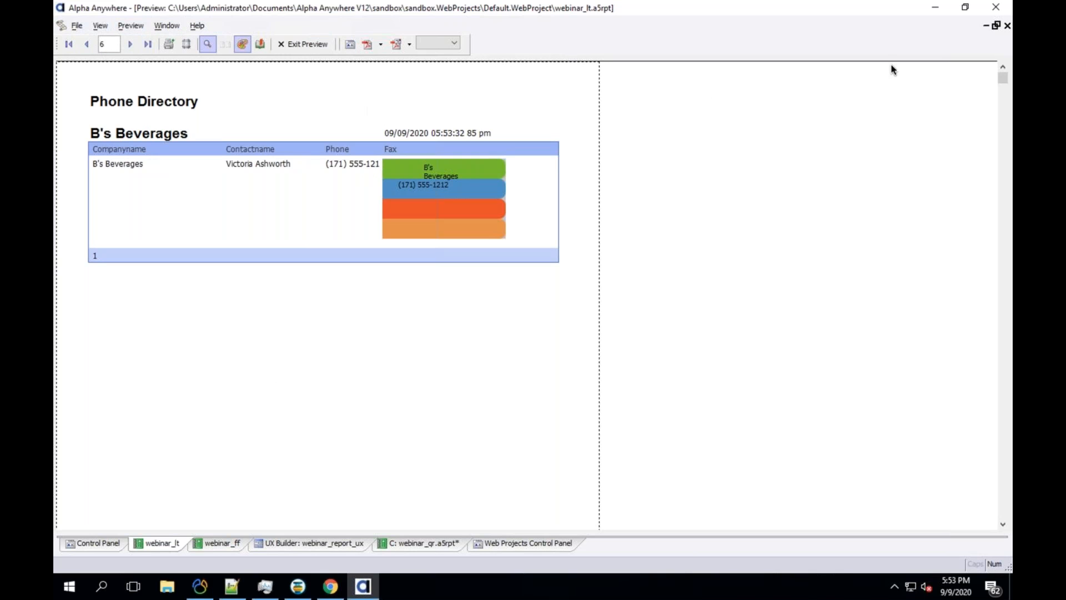
mouse_move(547, 1)
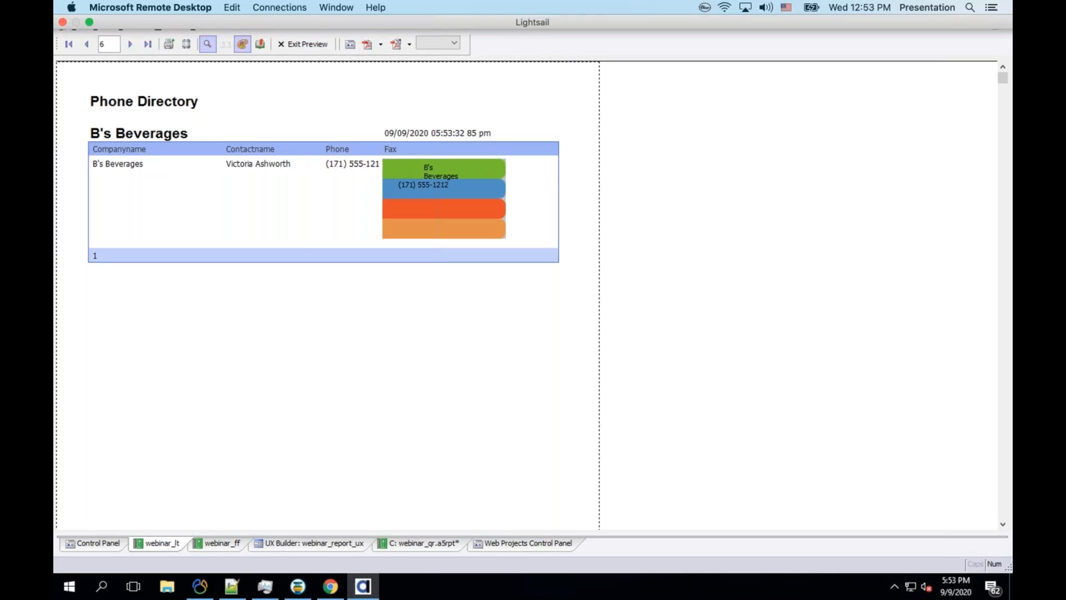
left_click(72, 7)
left_click(77, 3)
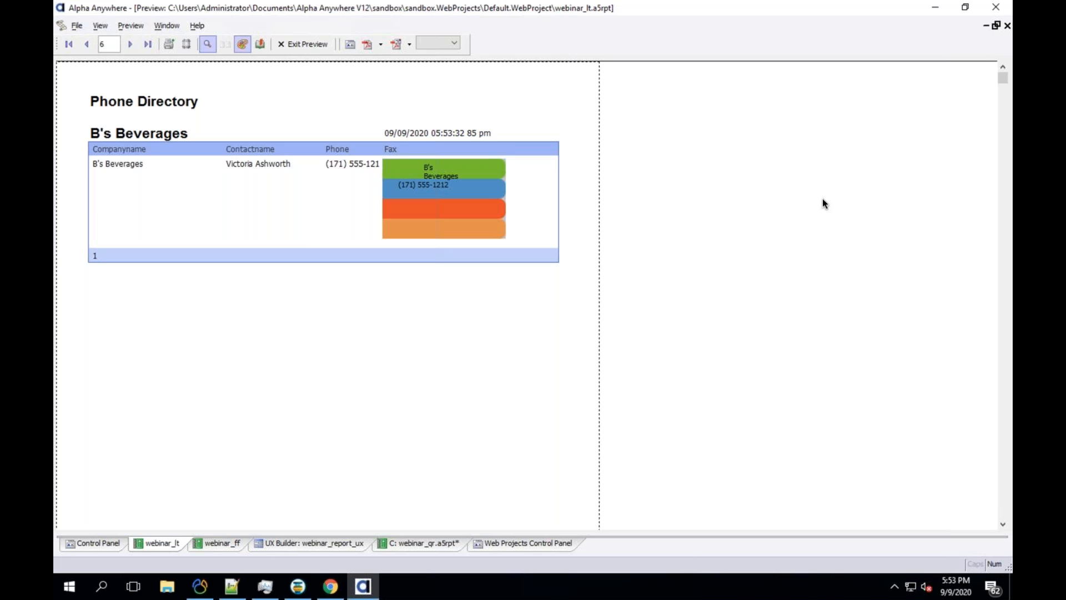
key("Escape")
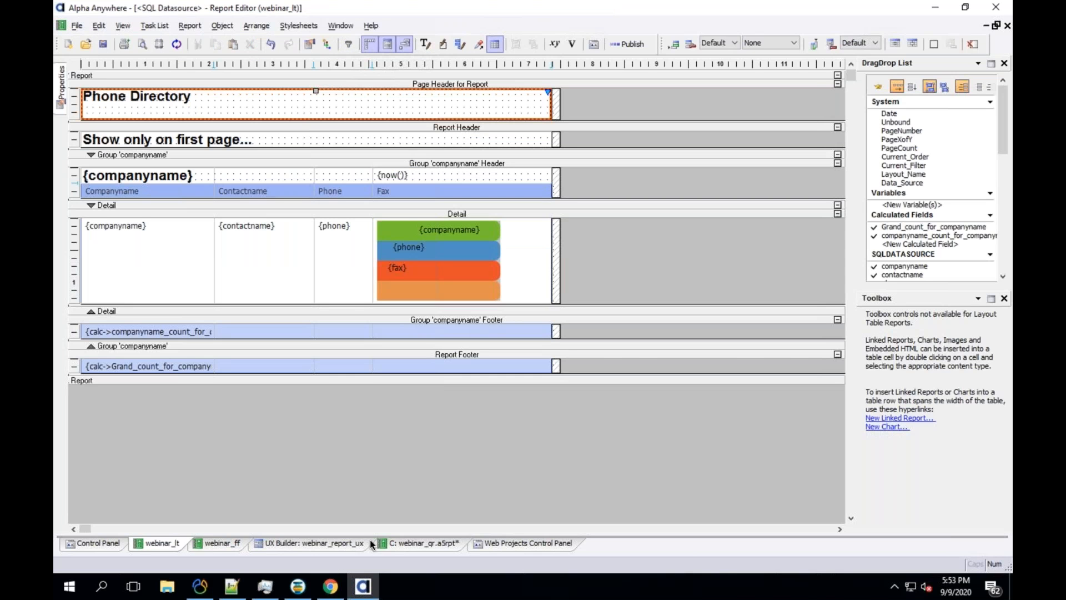
Review the options for opening the webinar_qr quick report in the Report Editor, and cancel without converting it
left_click(400, 542)
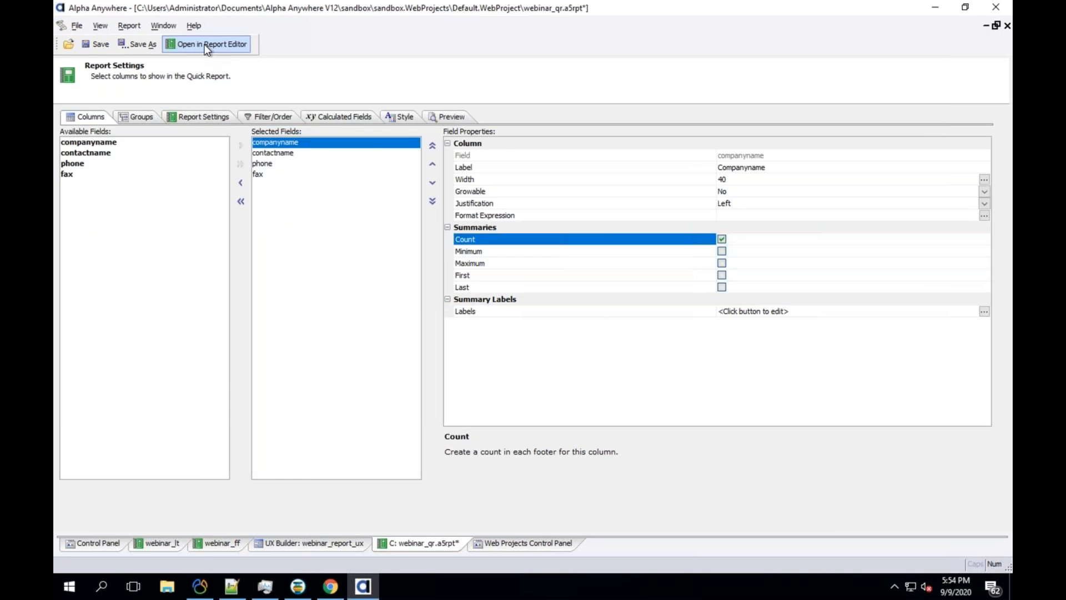
left_click(230, 45)
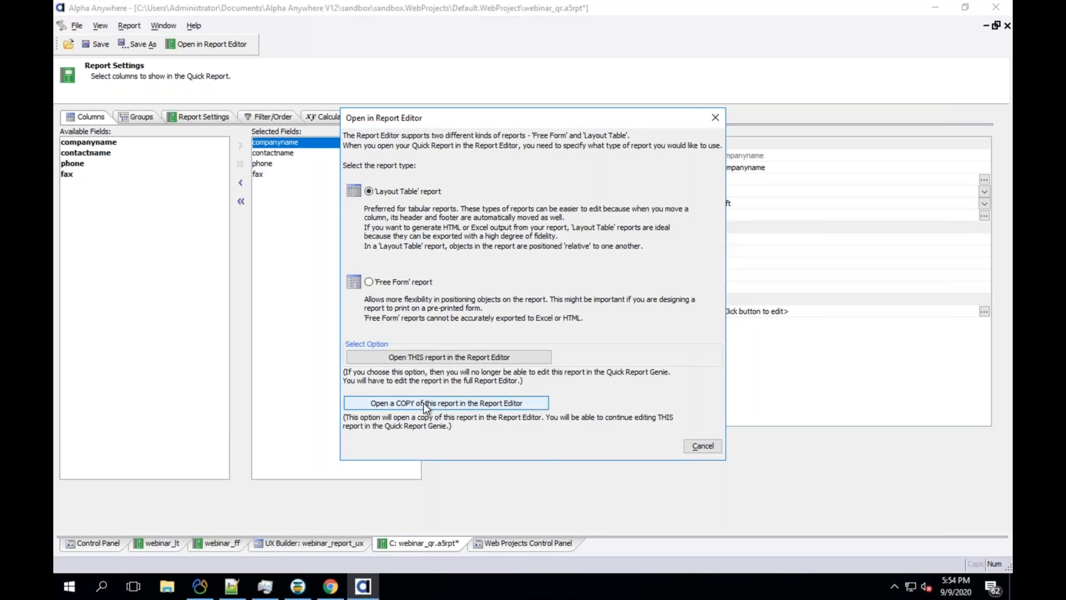
left_click(704, 444)
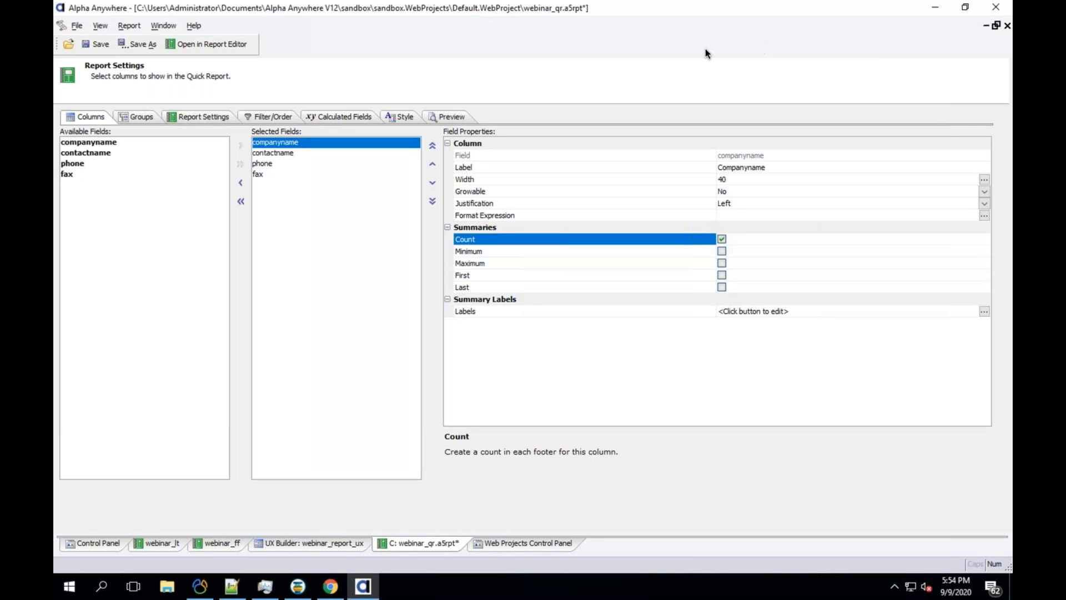
Close the webinar_qr quick report with its changes saved, and list the project's reports
left_click(1009, 27)
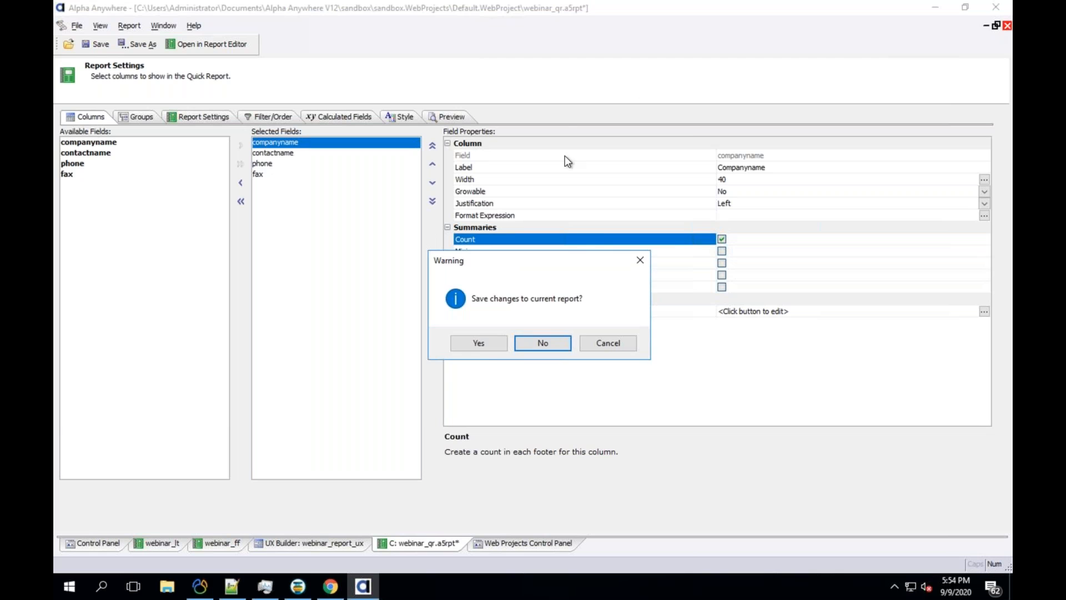
left_click(477, 344)
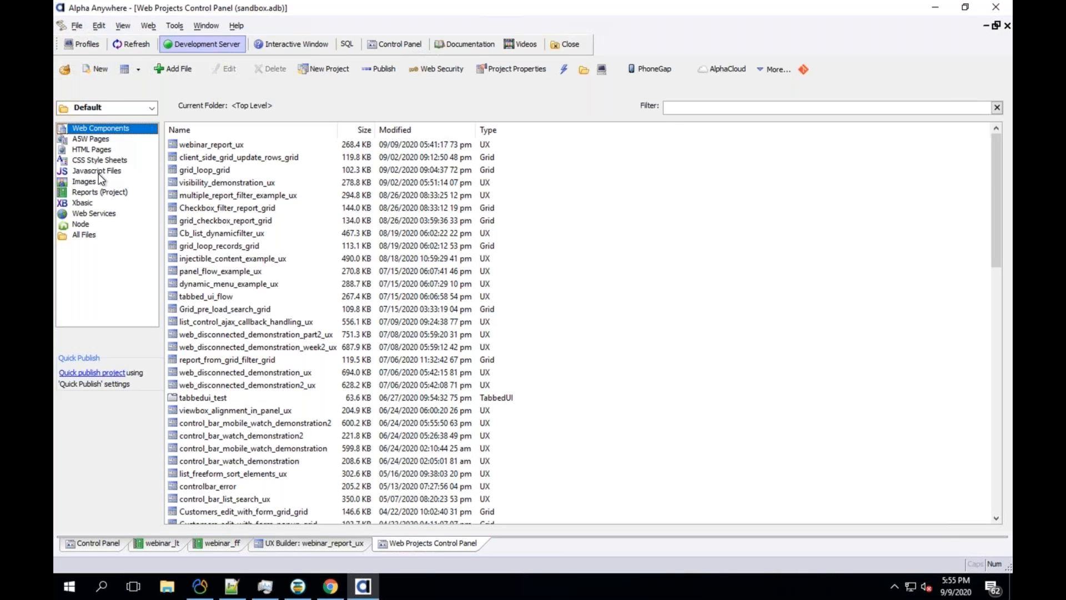
left_click(96, 192)
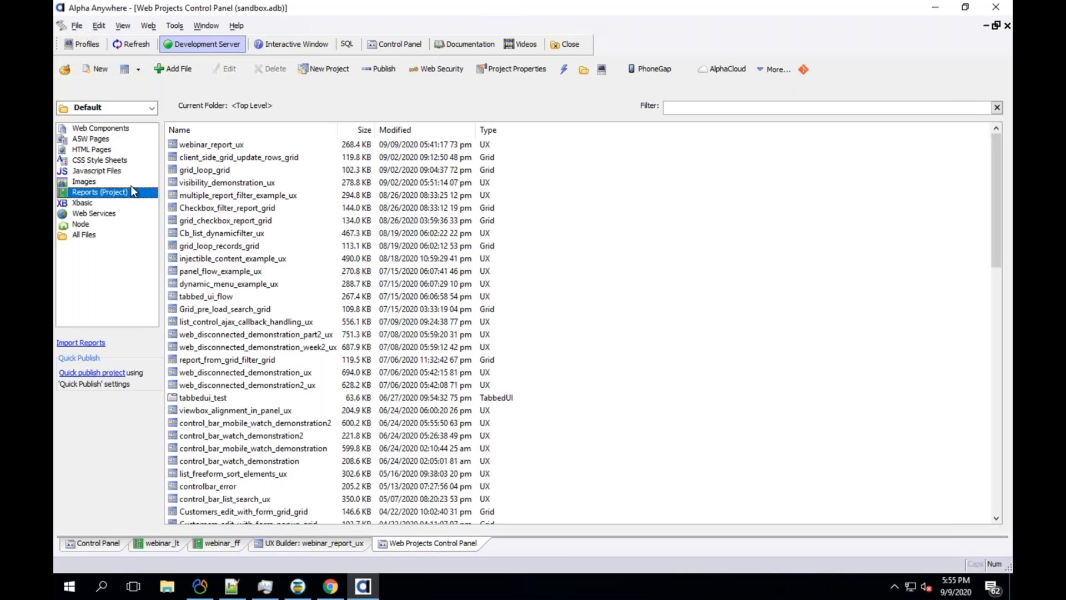
Open the ad hoc DataSource definition of webinar_qr.a5rpt for editing at its SQL SELECT statement
left_click(206, 147)
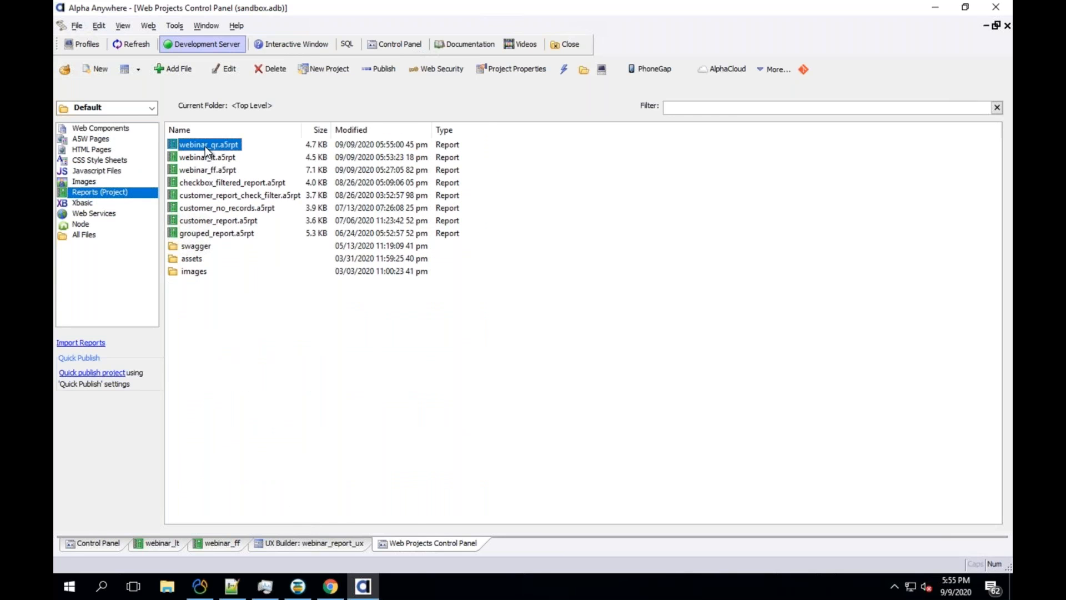
right_click(205, 145)
mouse_move(309, 162)
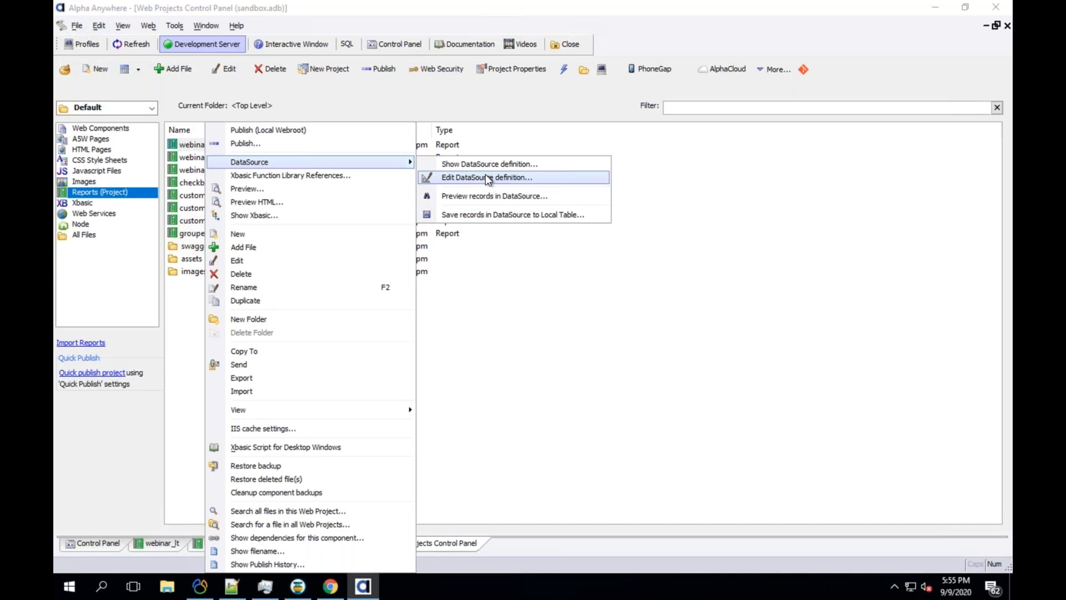
left_click(577, 316)
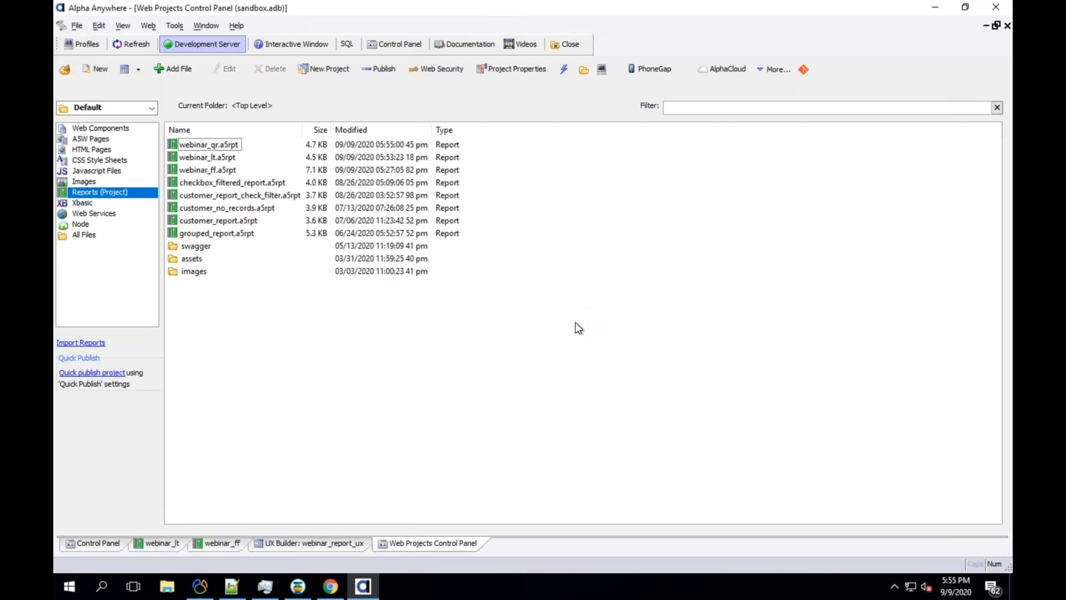
right_click(186, 145)
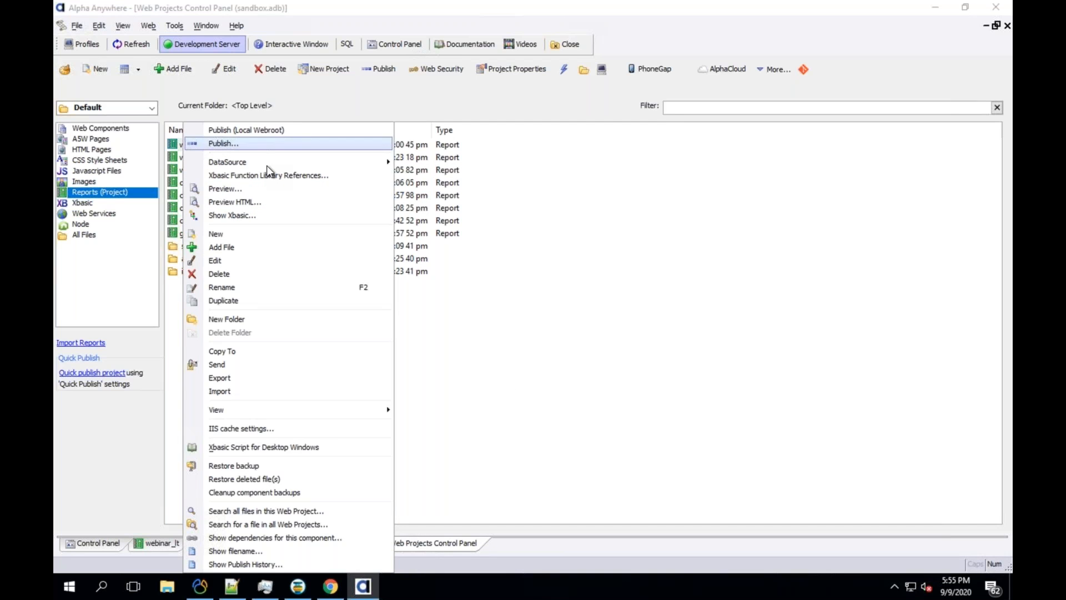
mouse_move(266, 163)
left_click(462, 178)
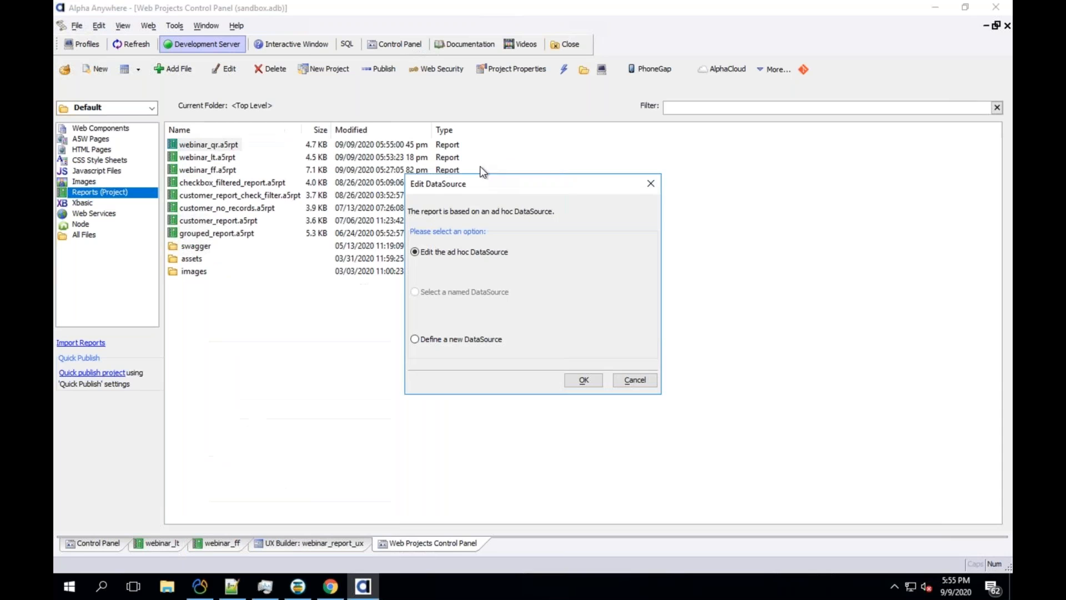
left_click(598, 382)
left_click(630, 471)
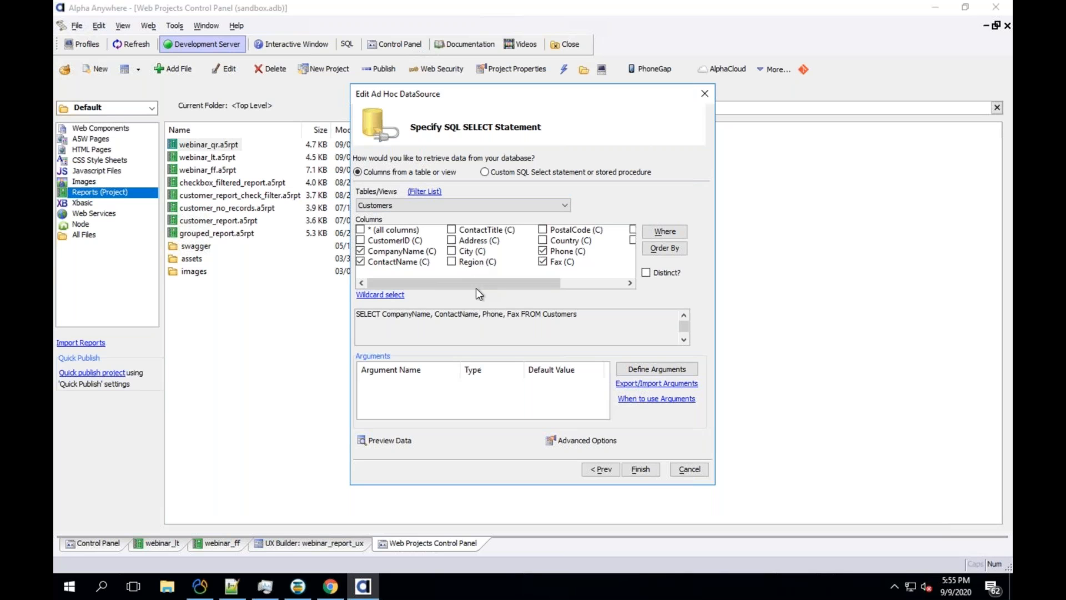
Examine the DataSource's advanced field definition overrides and the data types offered for the Companyname field, and cancel without changes
left_click(604, 441)
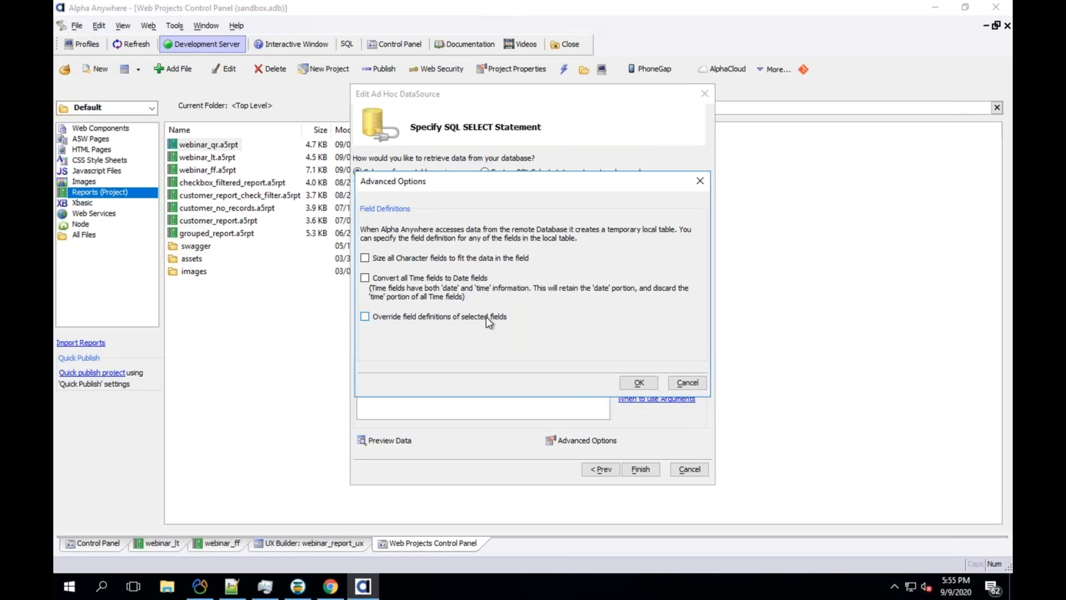
left_click(375, 317)
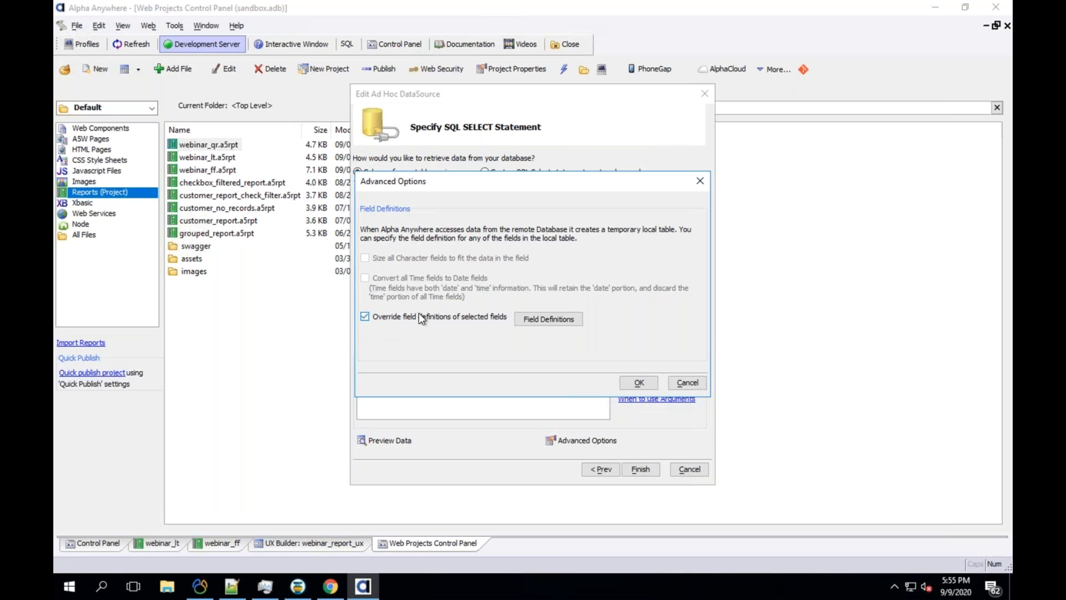
left_click(538, 320)
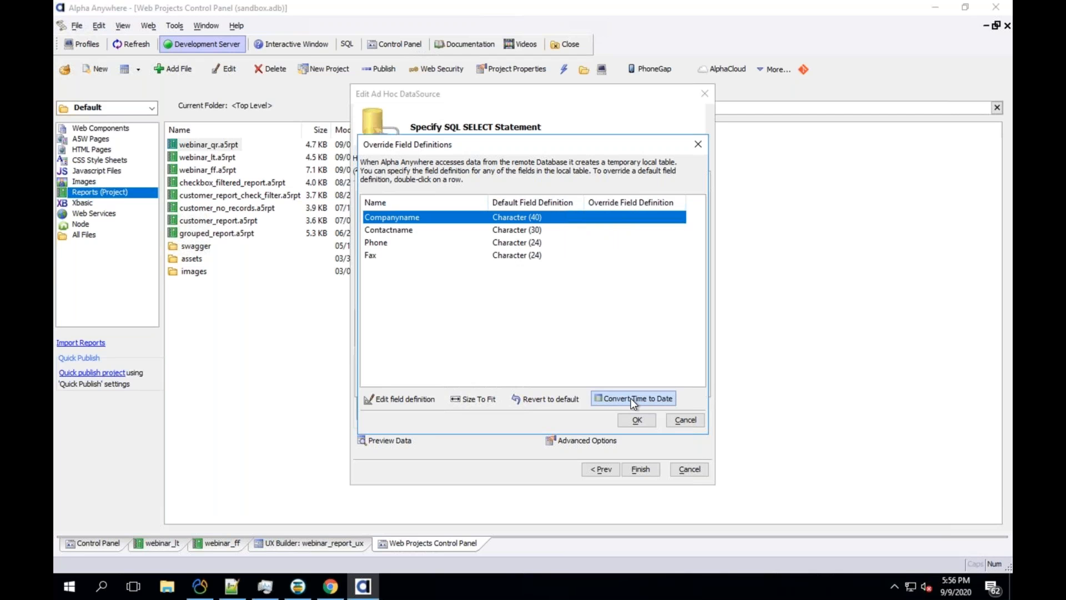
left_click(415, 400)
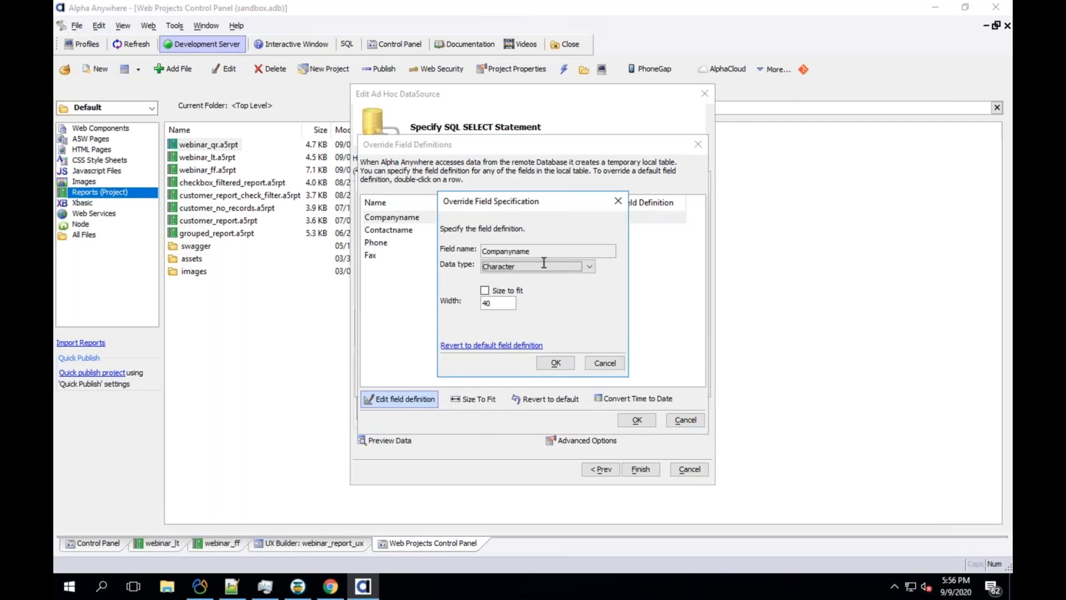
left_click(544, 265)
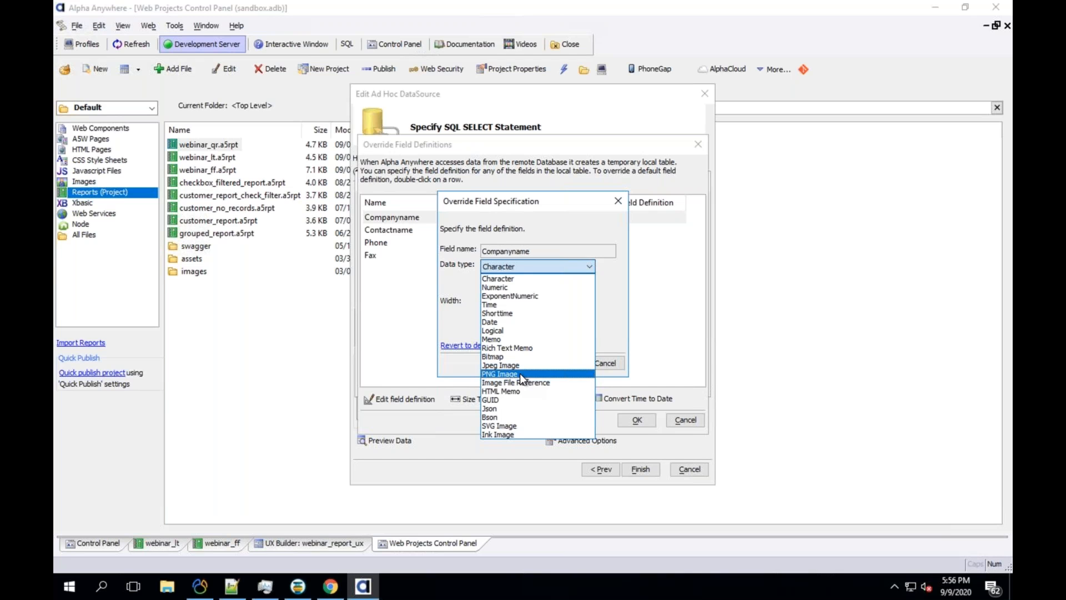
left_click(616, 365)
left_click(604, 363)
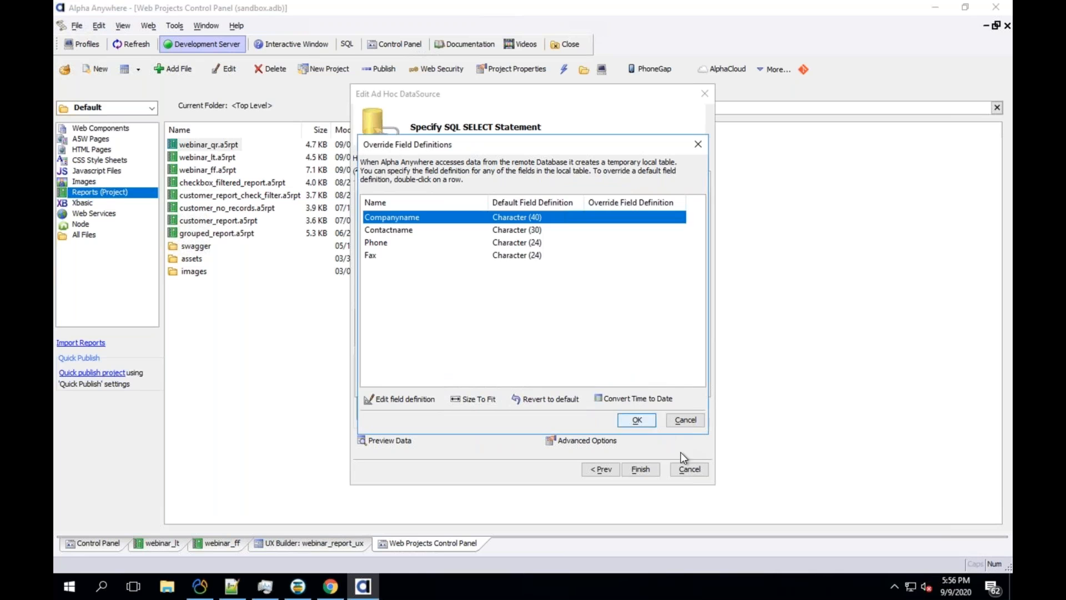
left_click(687, 420)
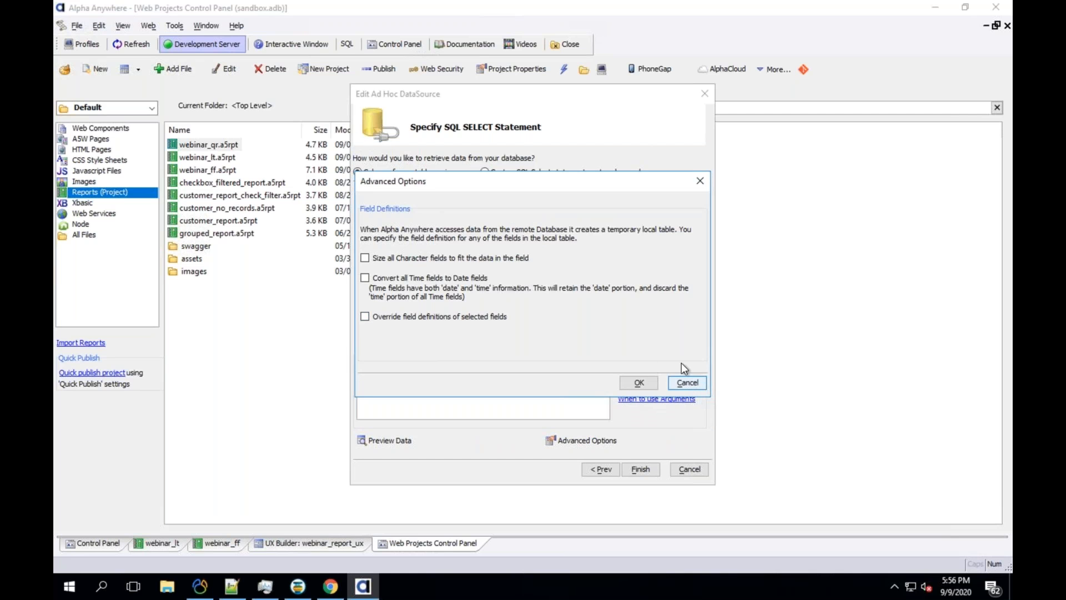
left_click(686, 382)
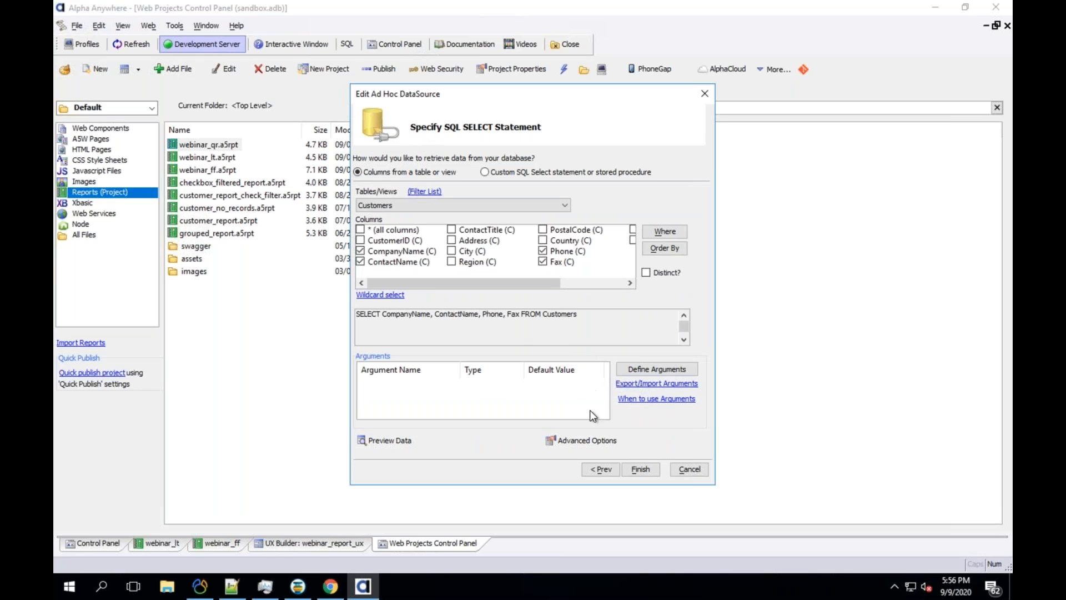
Review the data types available for overriding the Companyname field's definition, and cancel out of the DataSource definition without changes
left_click(578, 444)
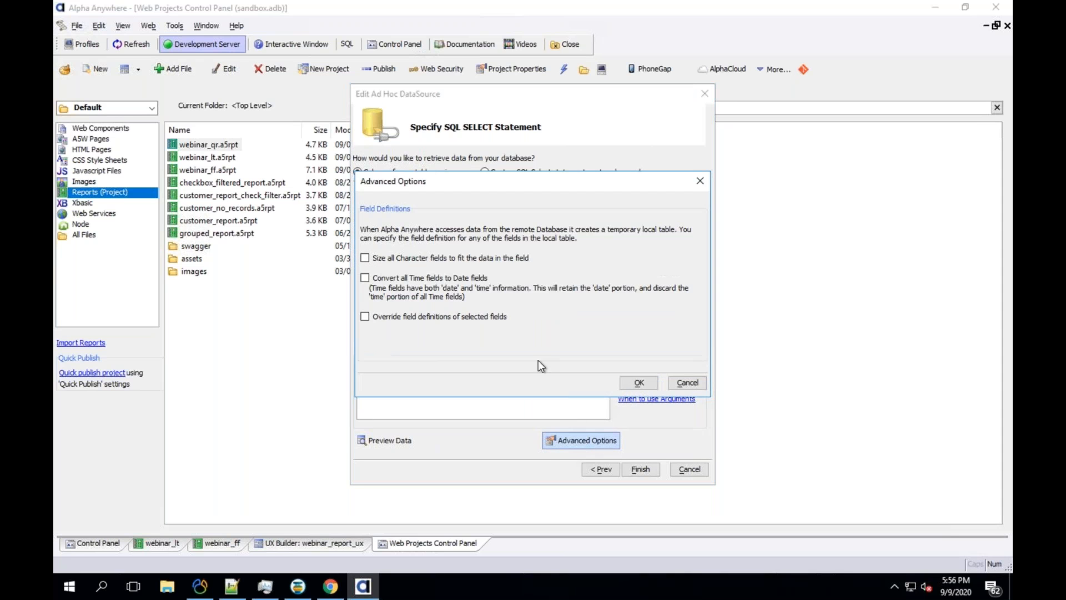
left_click(418, 317)
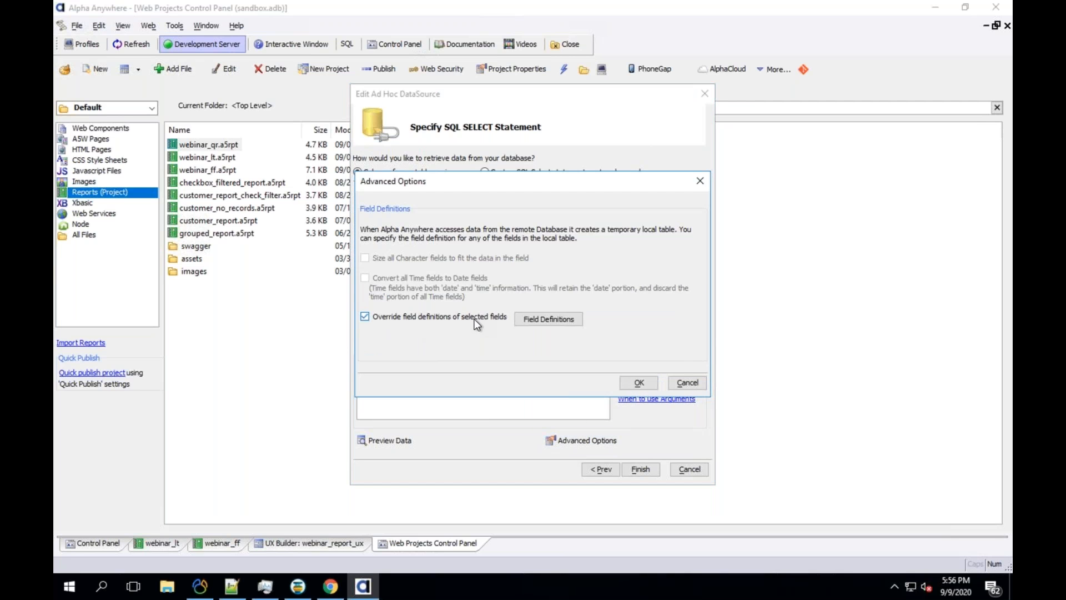
left_click(544, 320)
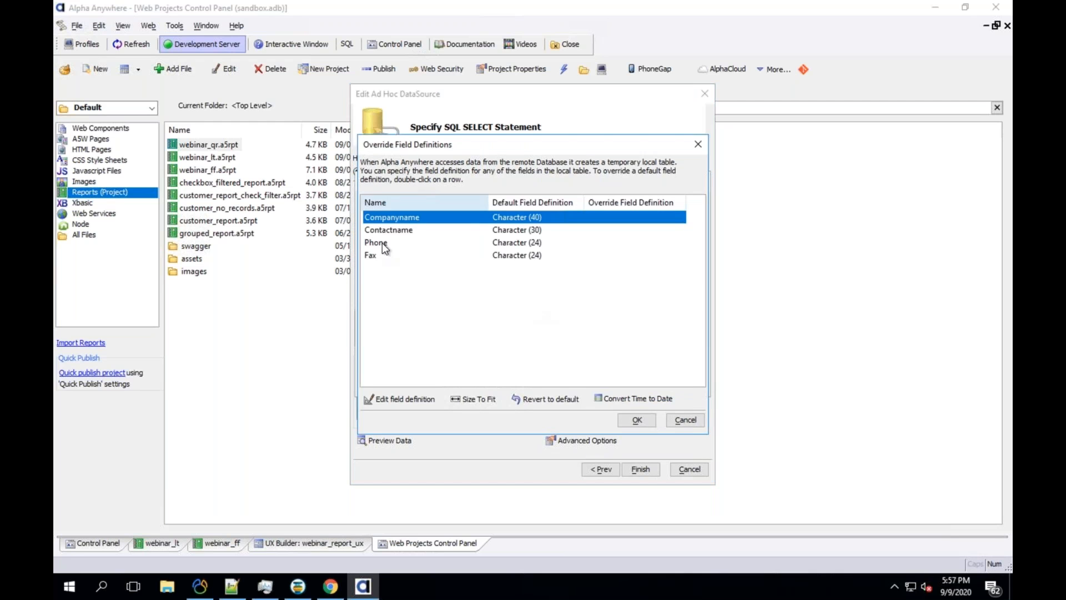
left_click(408, 398)
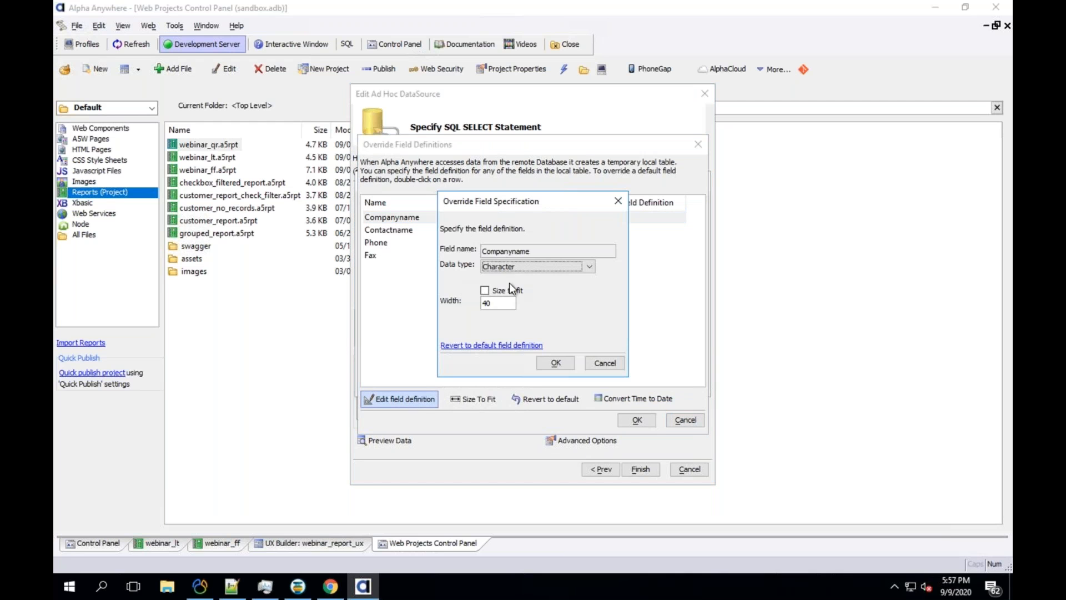
left_click(522, 266)
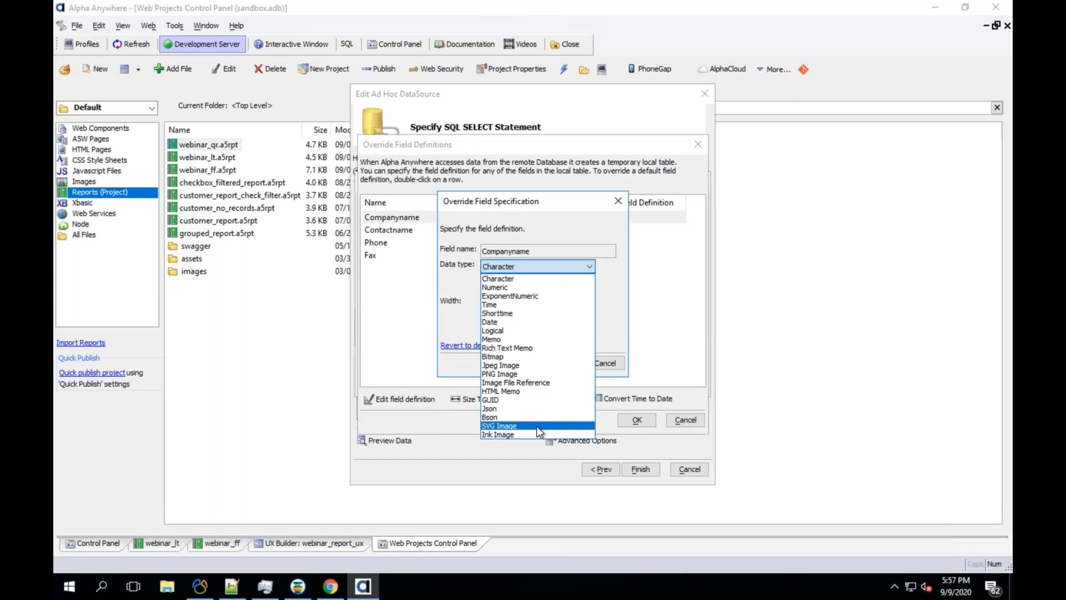
left_click(599, 368)
left_click(603, 363)
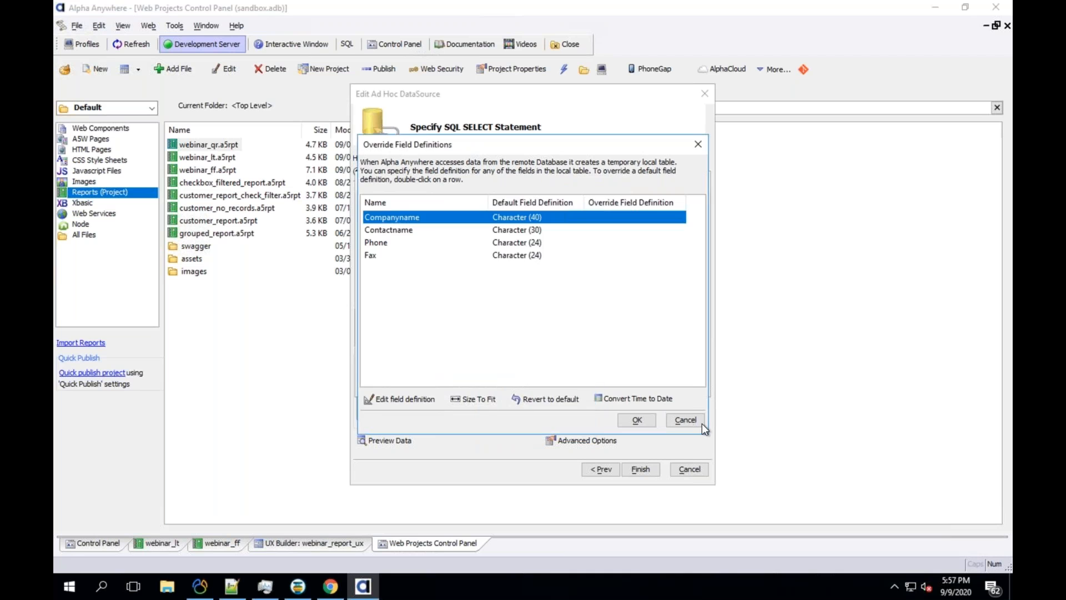
left_click(699, 422)
left_click(687, 382)
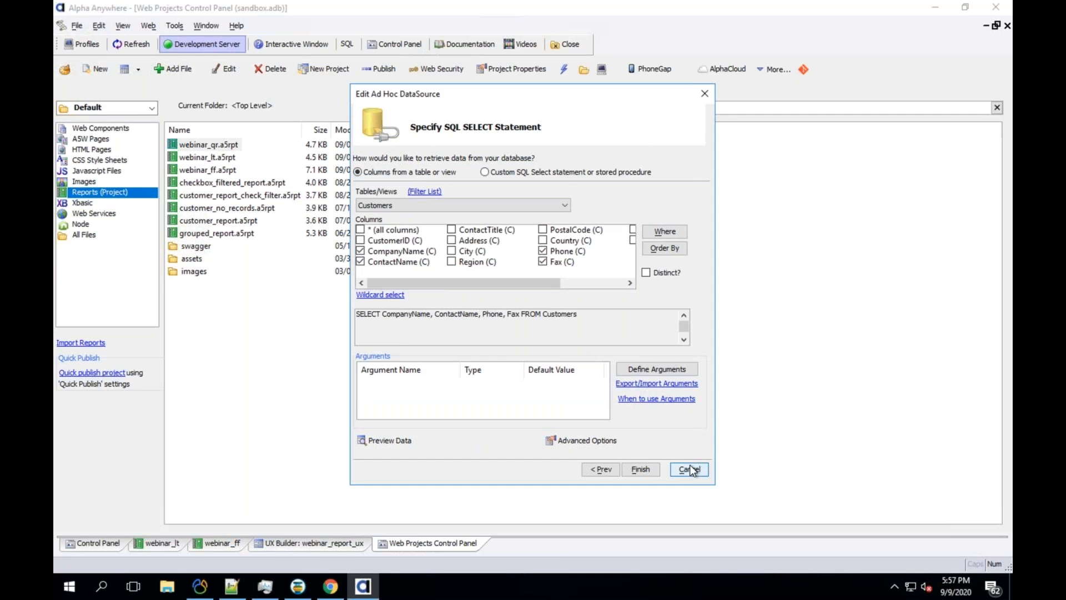
left_click(689, 470)
Open the {now()} cell of webinar_lt's companyname group header as Static HTML and review the commands offered for insertion
left_click(174, 544)
right_click(427, 181)
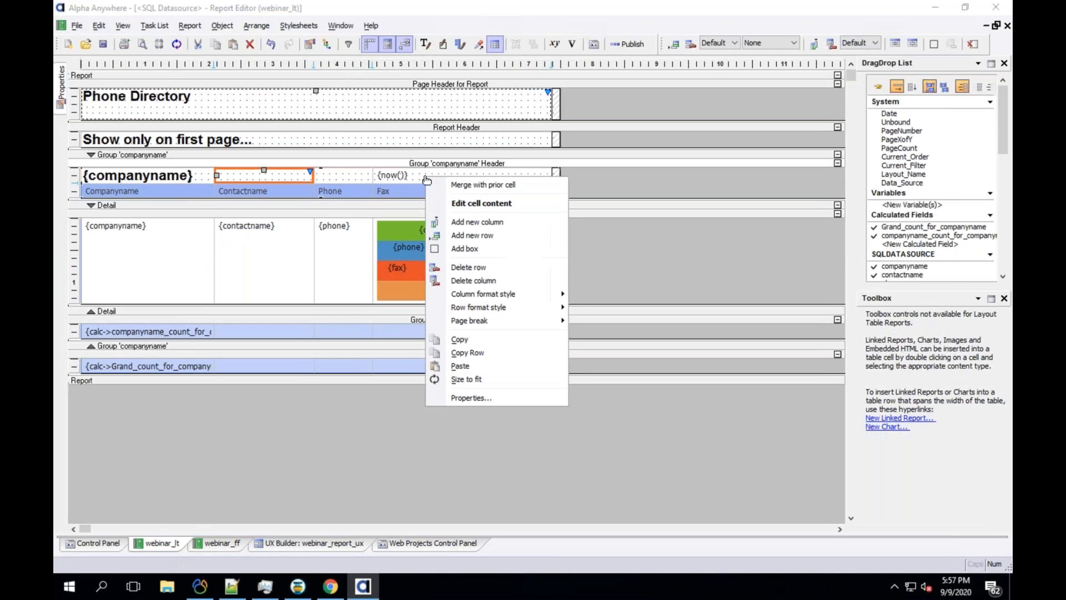
left_click(422, 176)
right_click(422, 175)
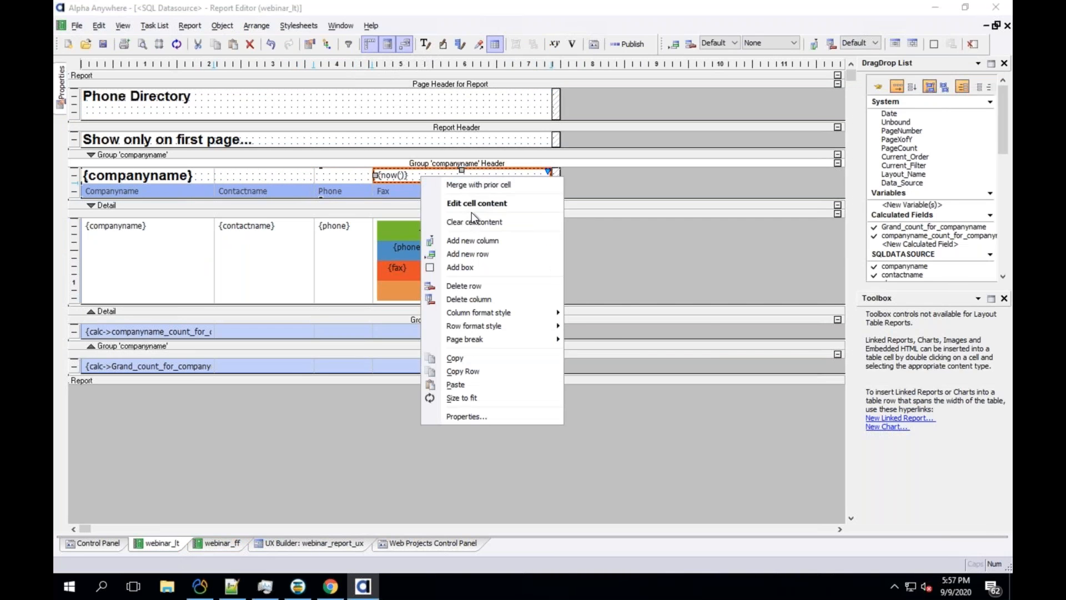
left_click(445, 203)
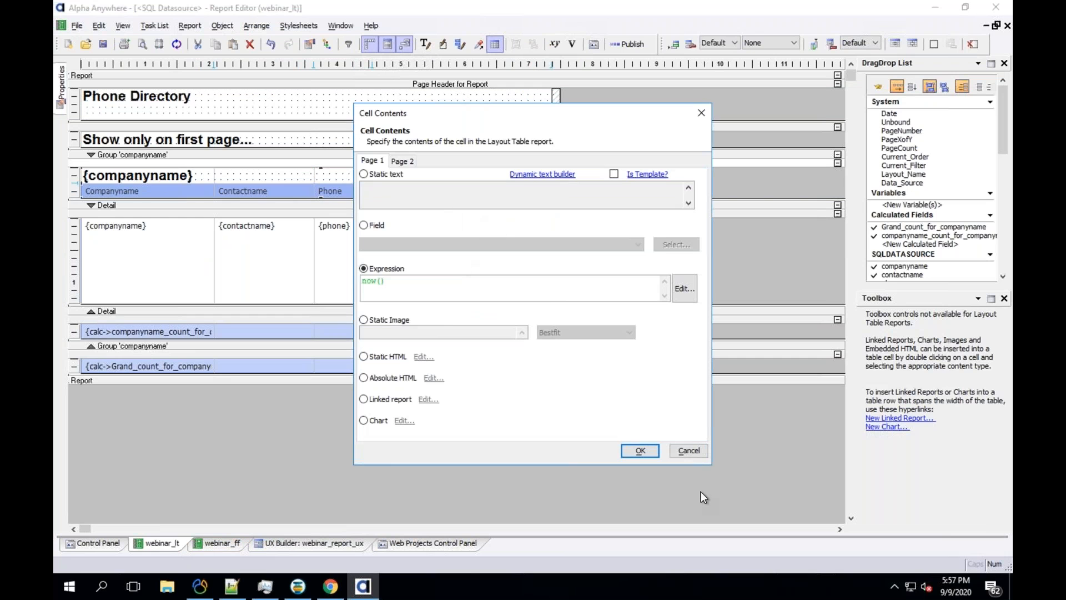
left_click(377, 361)
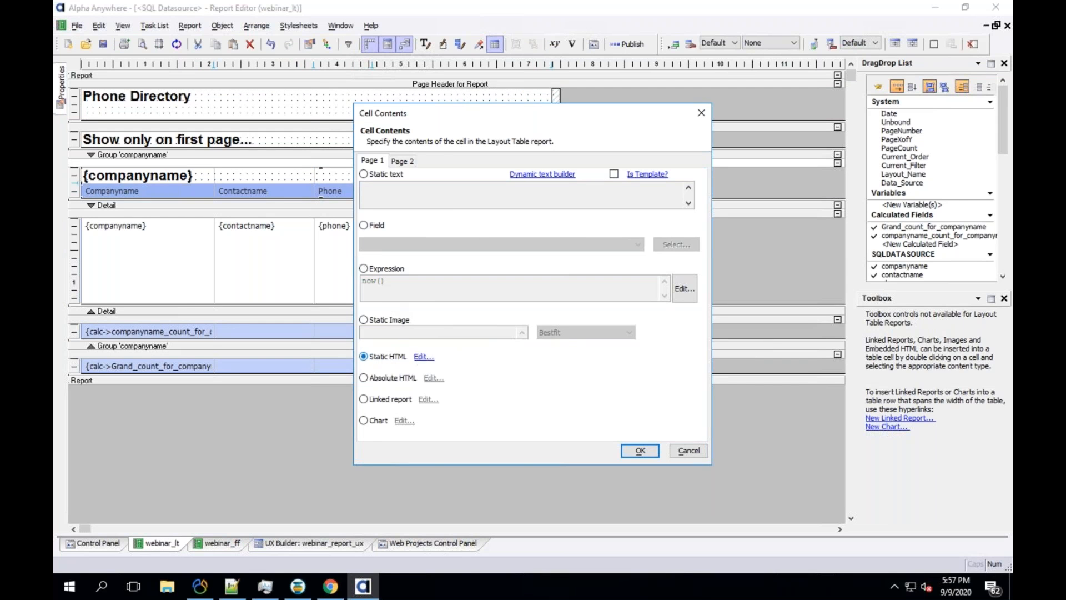
left_click(423, 357)
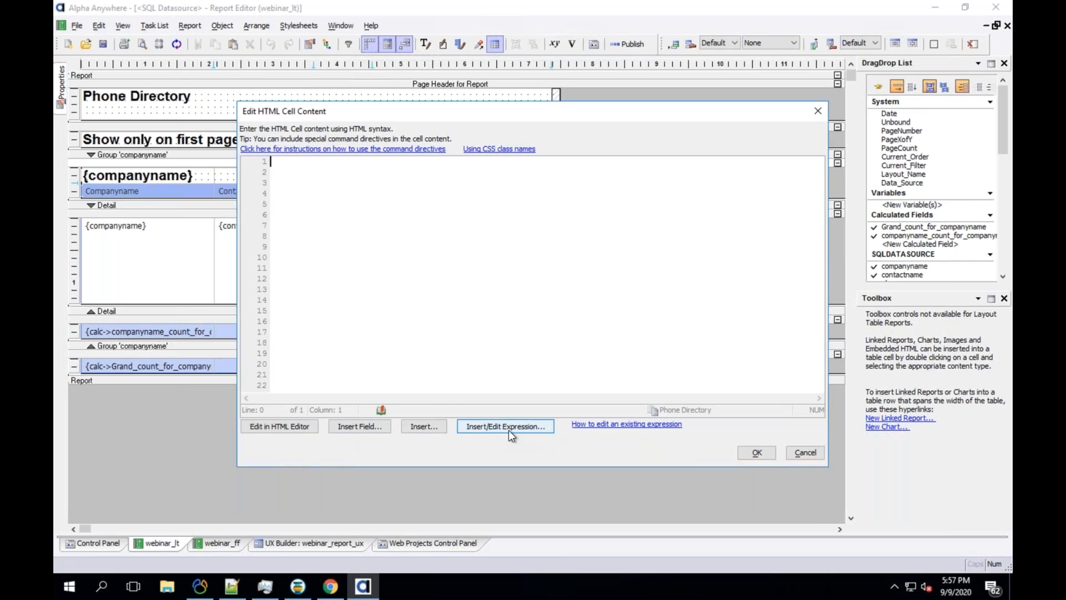
left_click(410, 428)
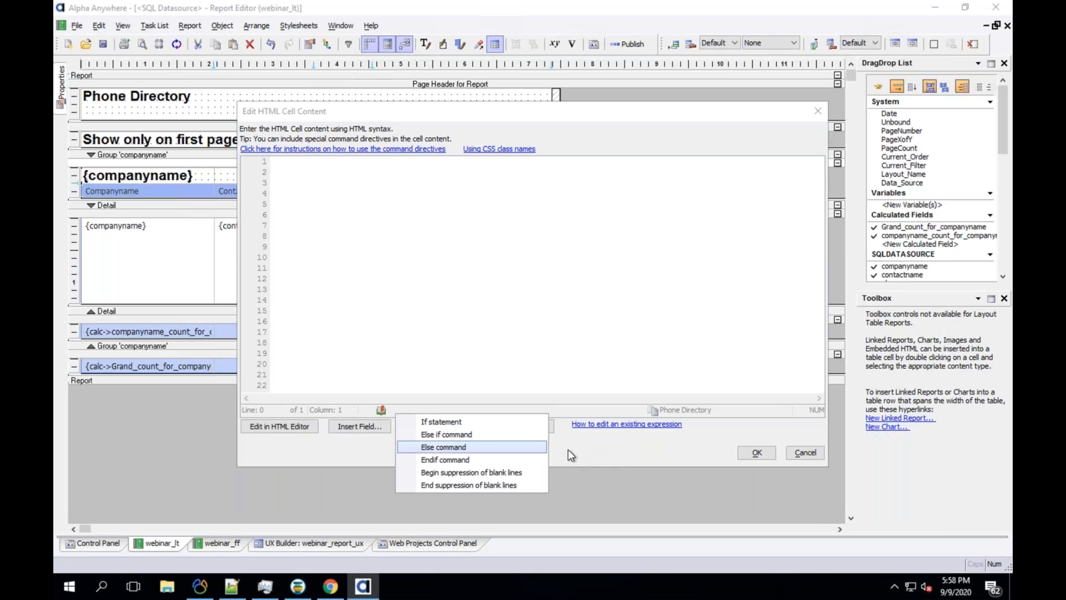
left_click(345, 448)
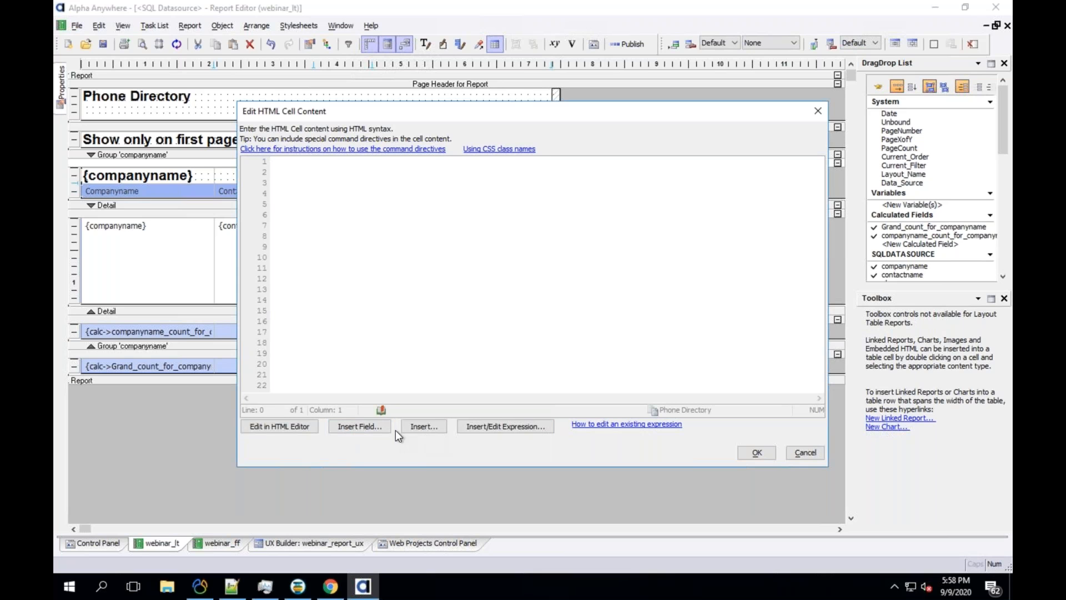
Examine the cell's HTML source and the project images offered in the HTML Editor, and close it without inserting anything
left_click(283, 431)
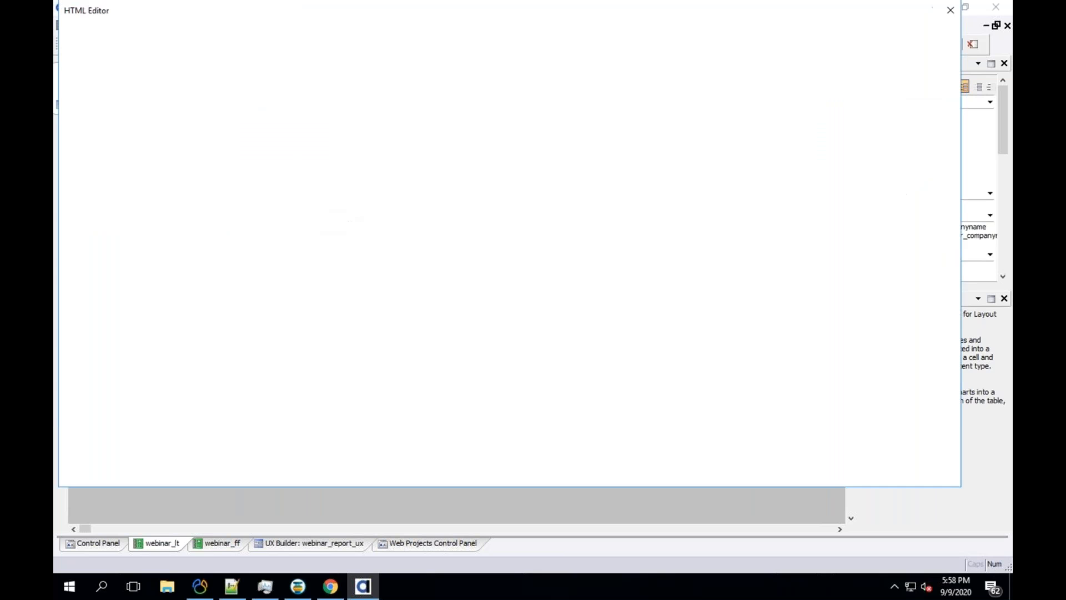
left_click(142, 176)
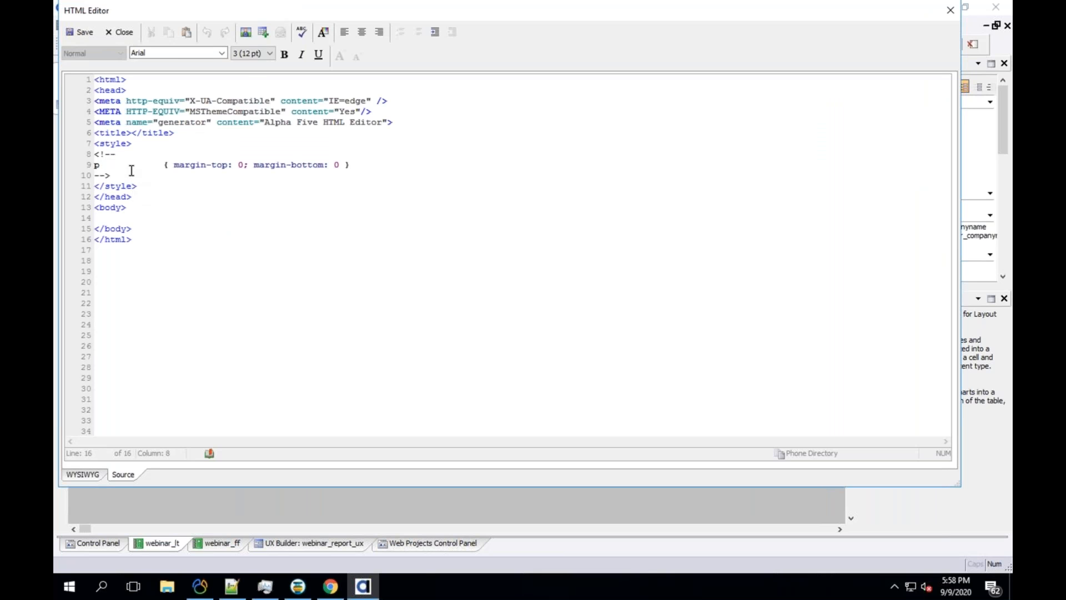
left_click(245, 33)
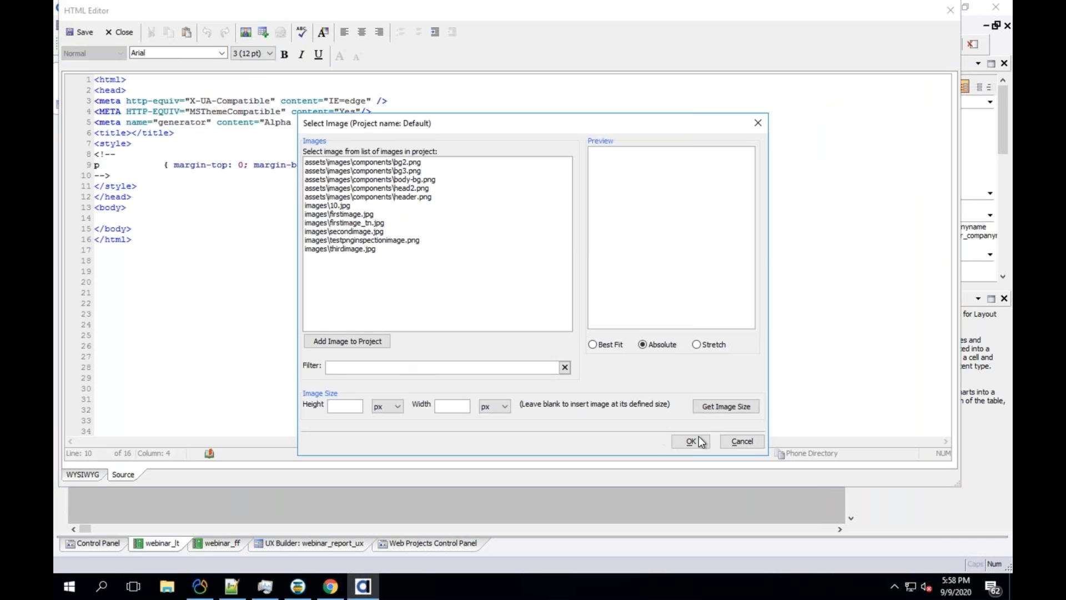
key("Escape")
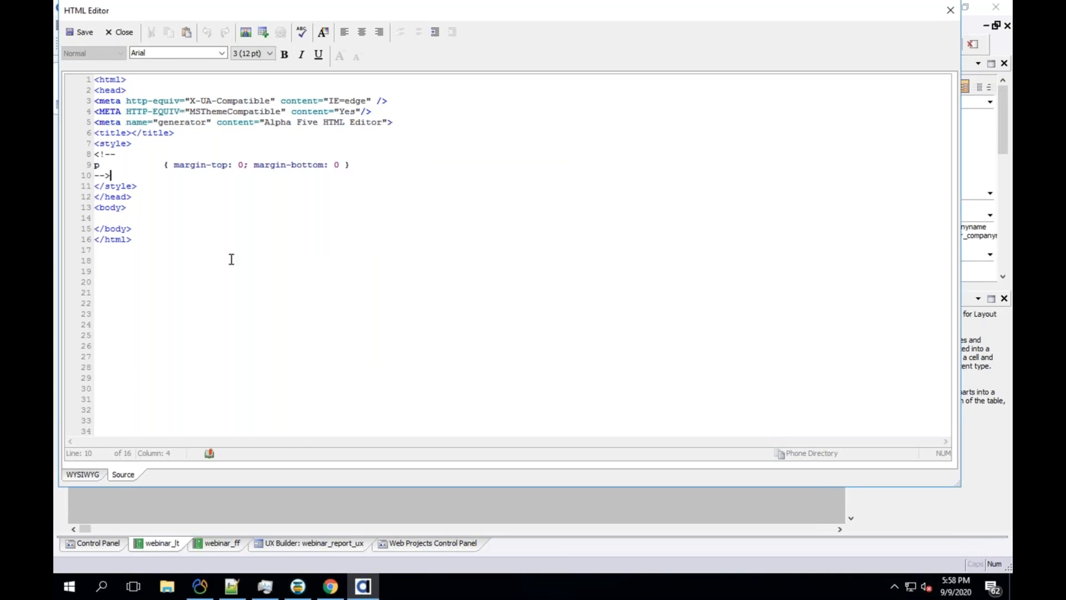
left_click(108, 33)
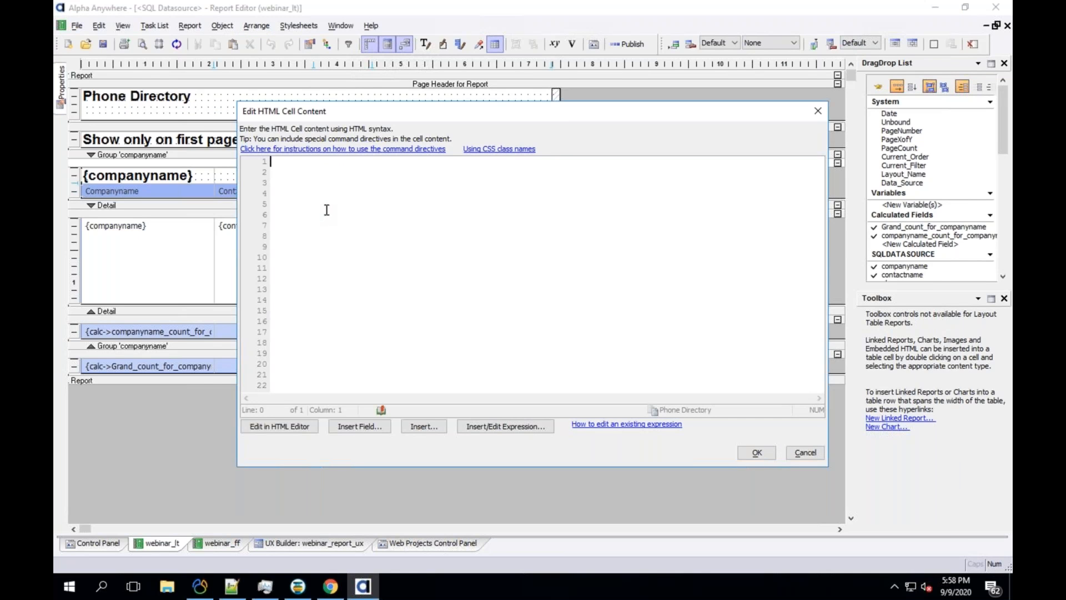
Read the help on using CSS class names in static HTML, and cancel the {now()} cell's content changes
left_click(483, 155)
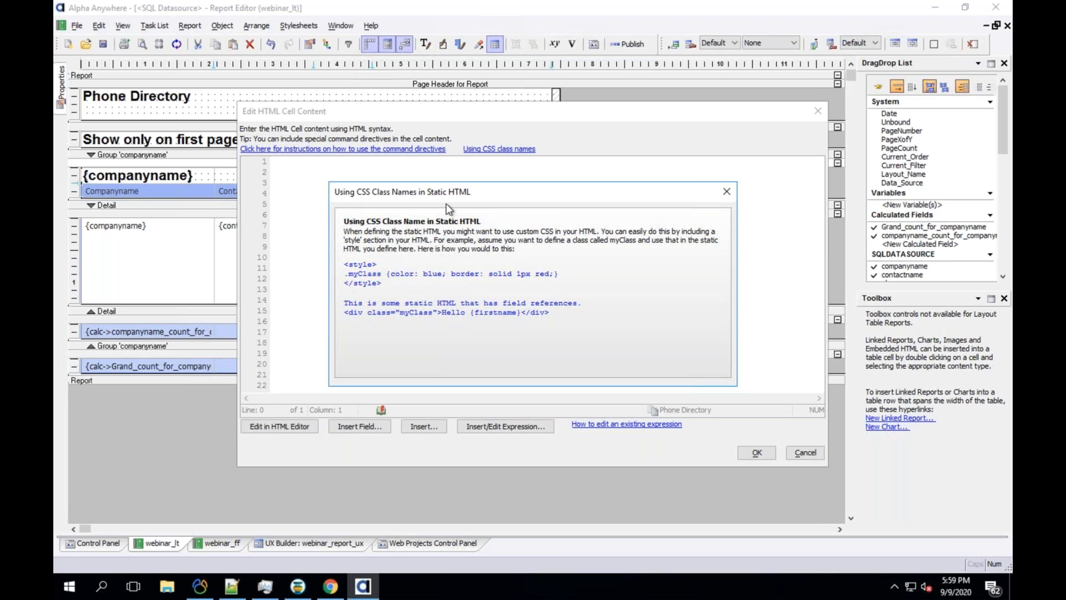
left_click(726, 191)
left_click(804, 452)
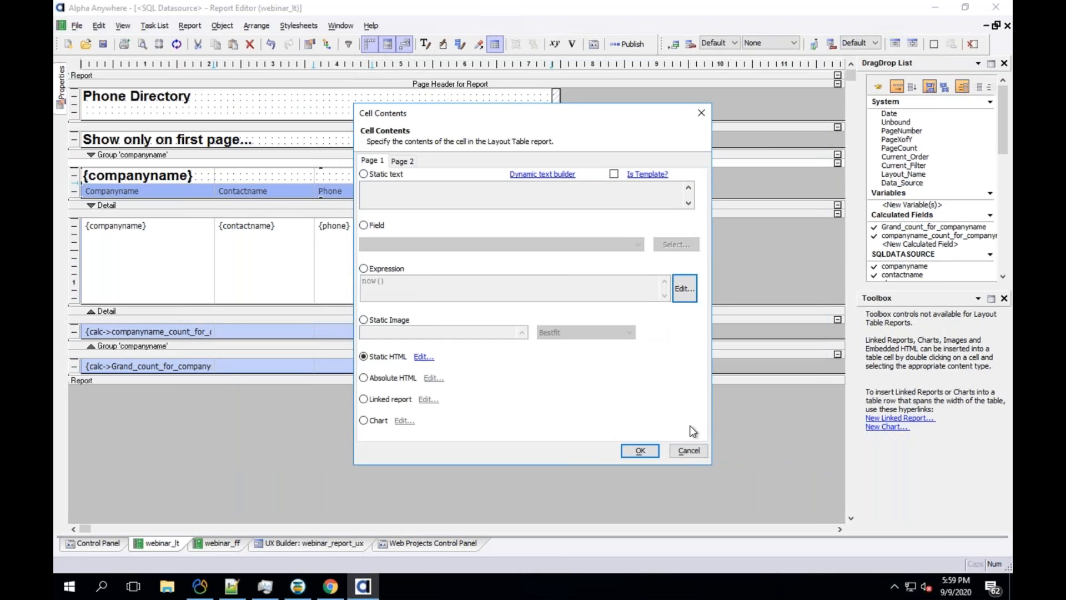
left_click(689, 450)
Review the fonts available for the Phone Directory cell in the page header without changing its font
left_click(318, 110)
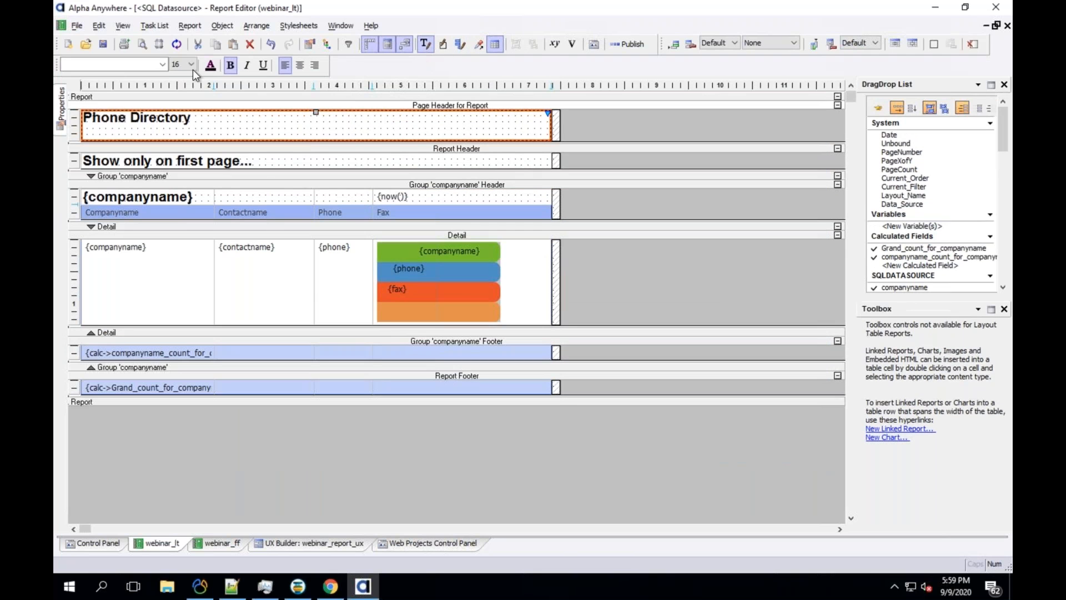
left_click(162, 64)
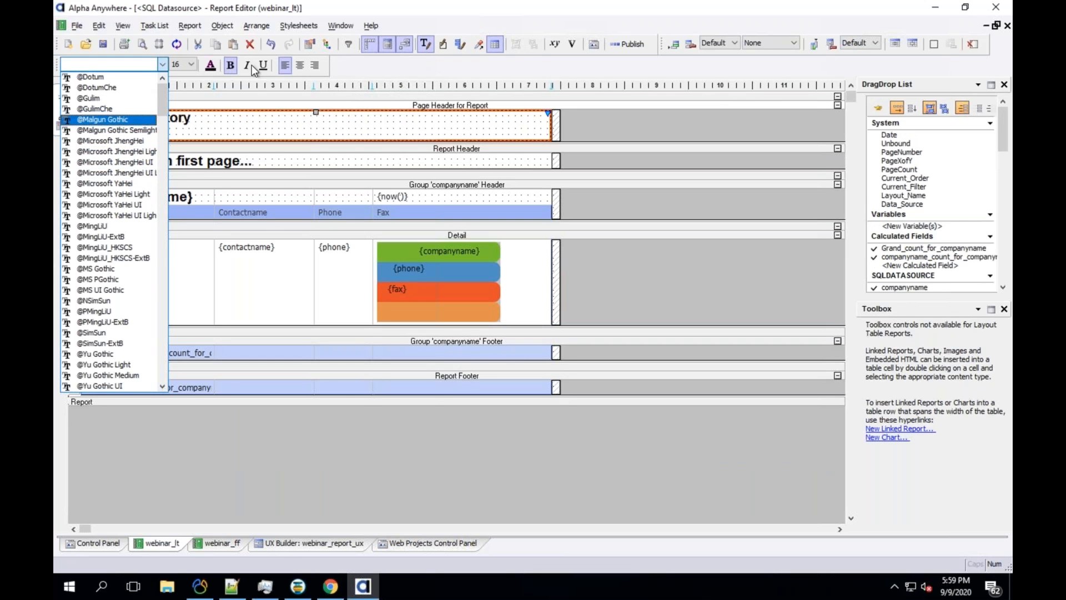
left_click(362, 69)
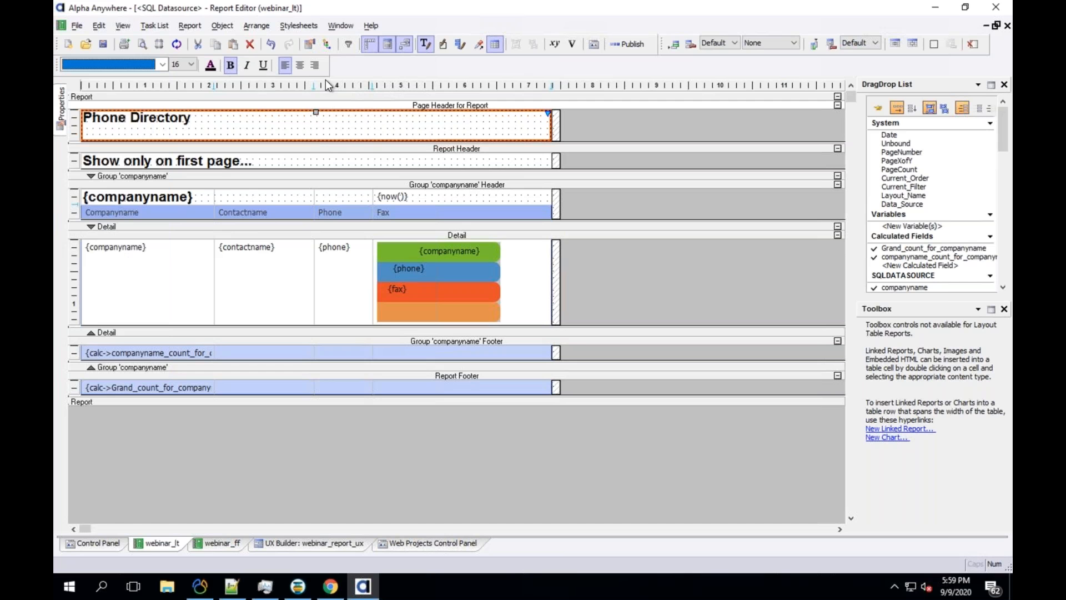
Examine both pages of cell content options for the Phone Directory header cell, and cancel without changes
right_click(210, 119)
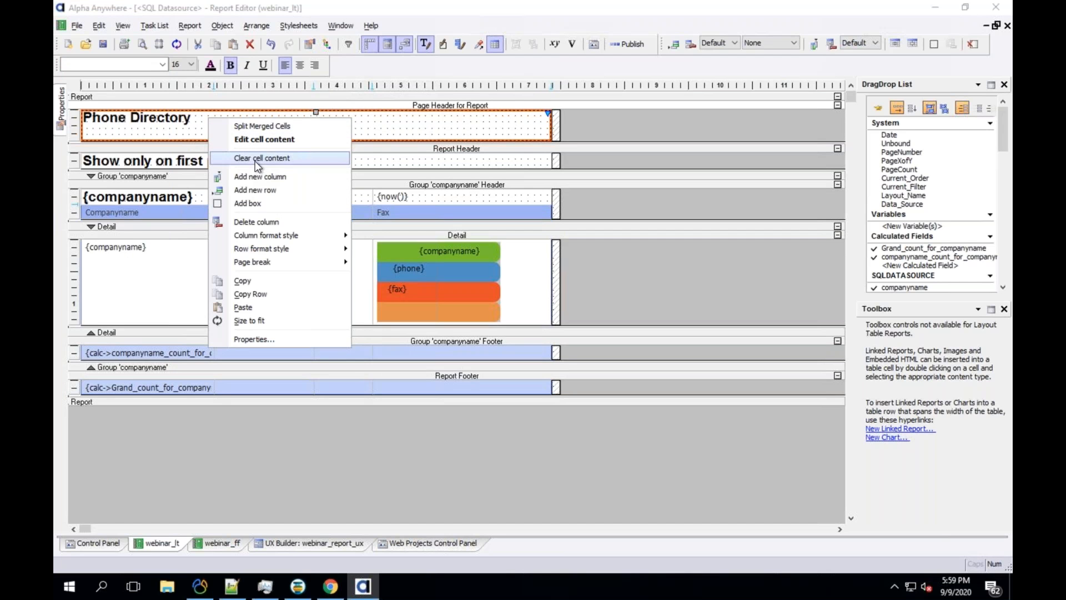
left_click(257, 140)
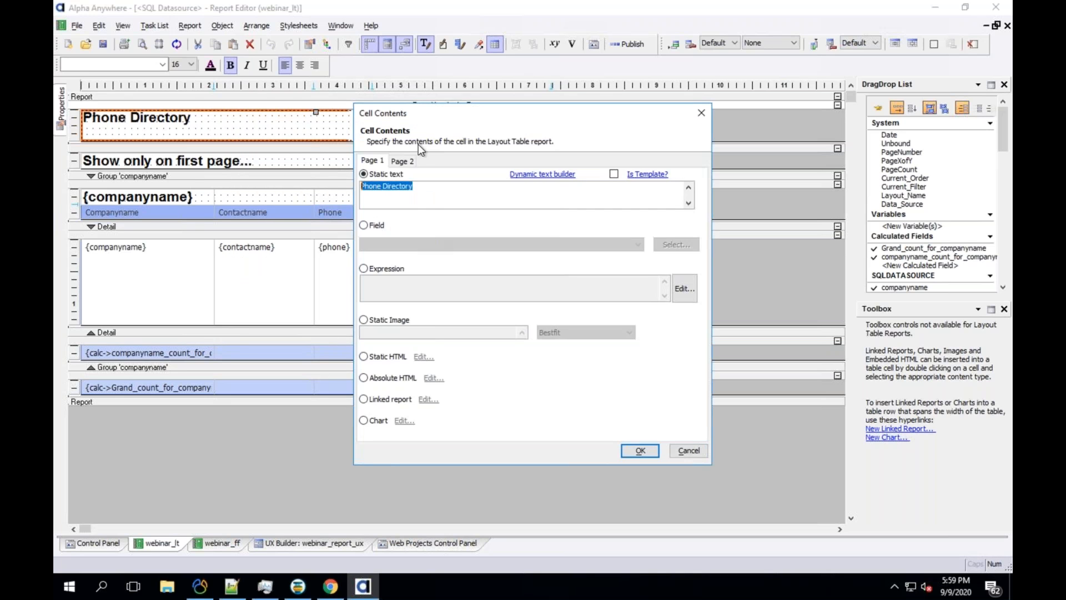
left_click(408, 159)
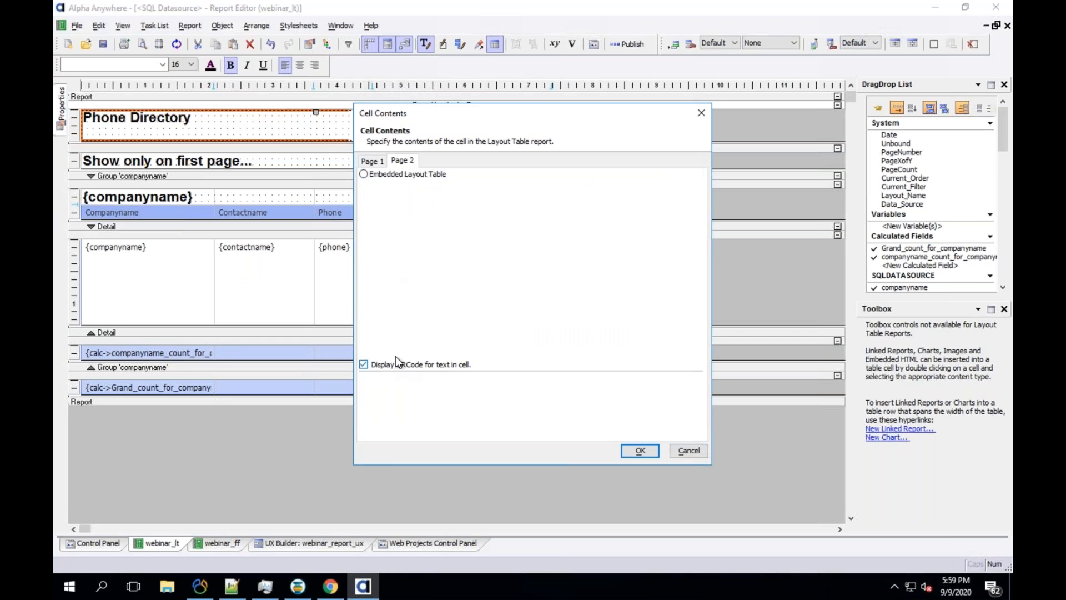
left_click(373, 160)
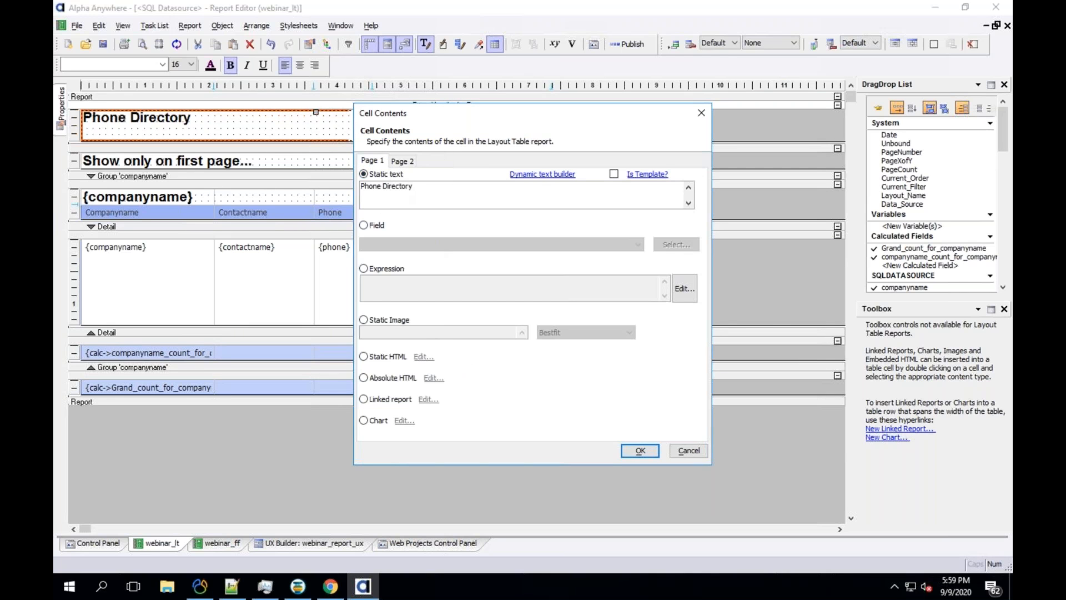
left_click(686, 450)
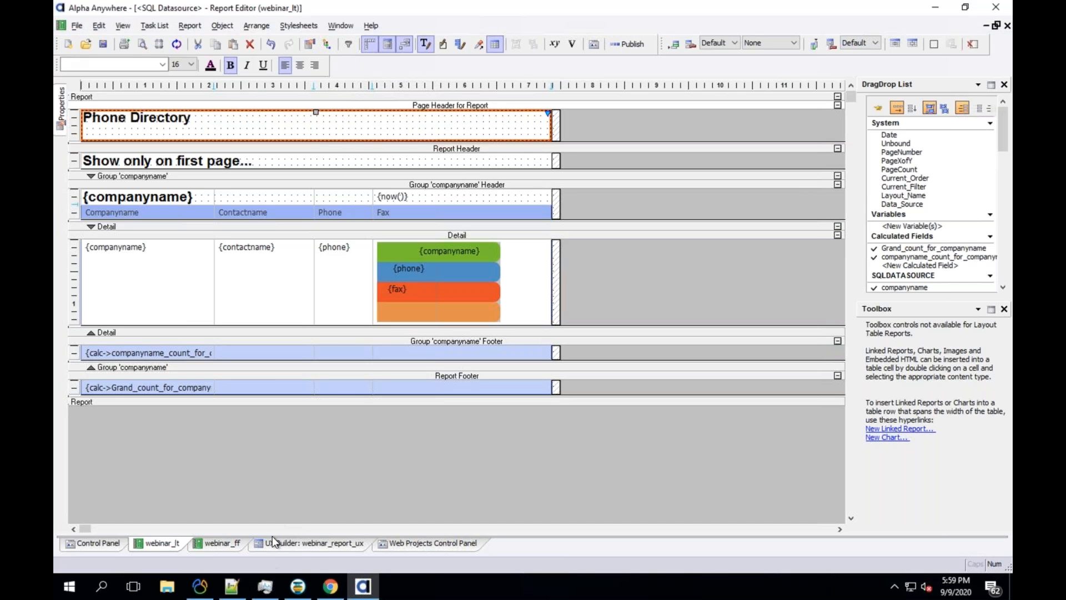
Switch to the Alpha Anywhere Online presentation in Keynote and show its first slide
key("ctrl+Up")
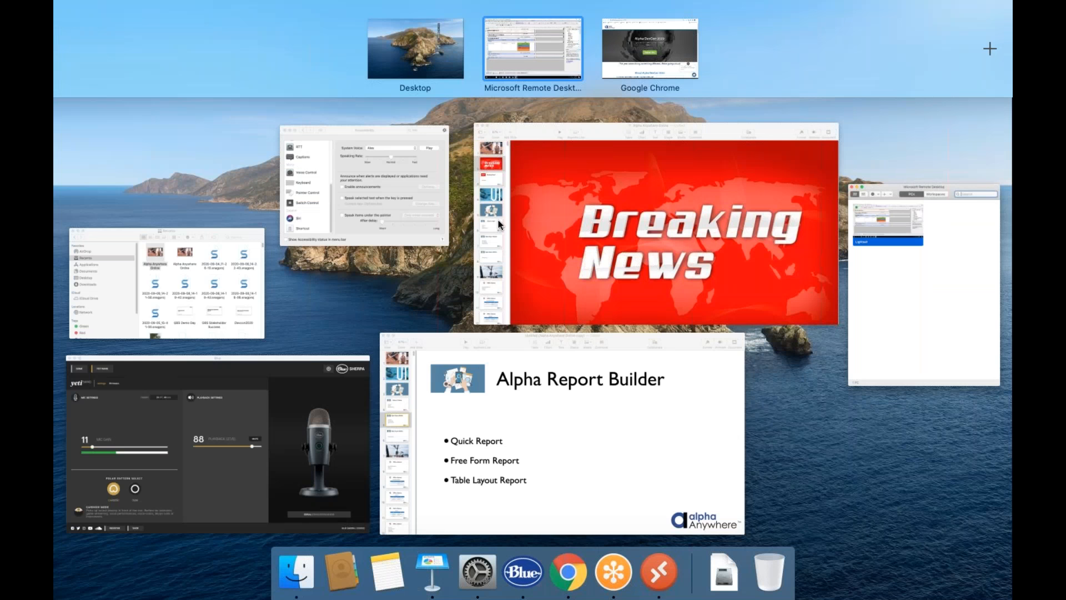
left_click(507, 291)
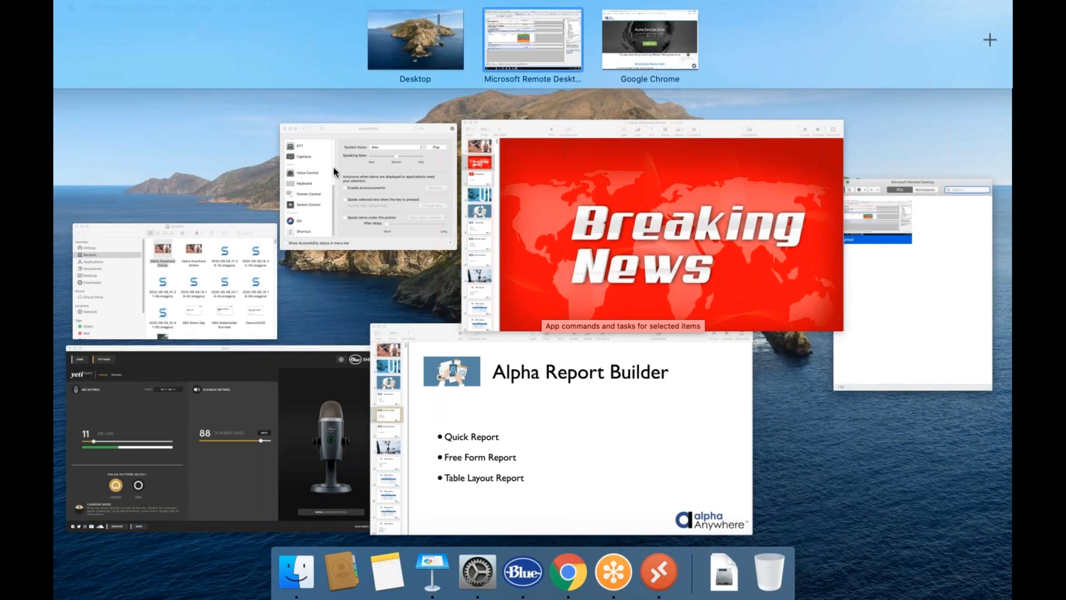
left_click(99, 82)
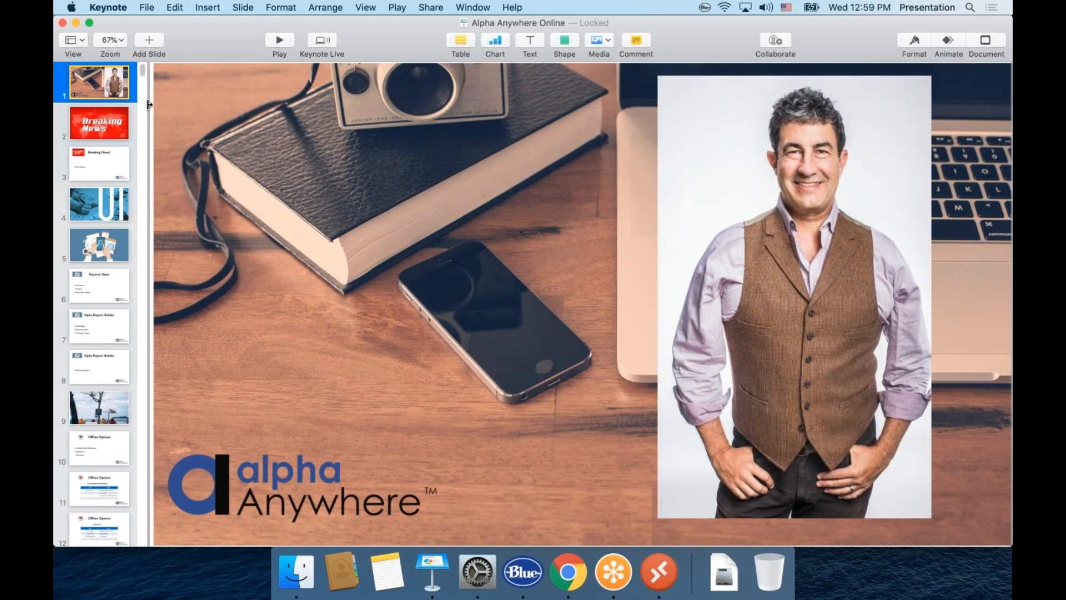